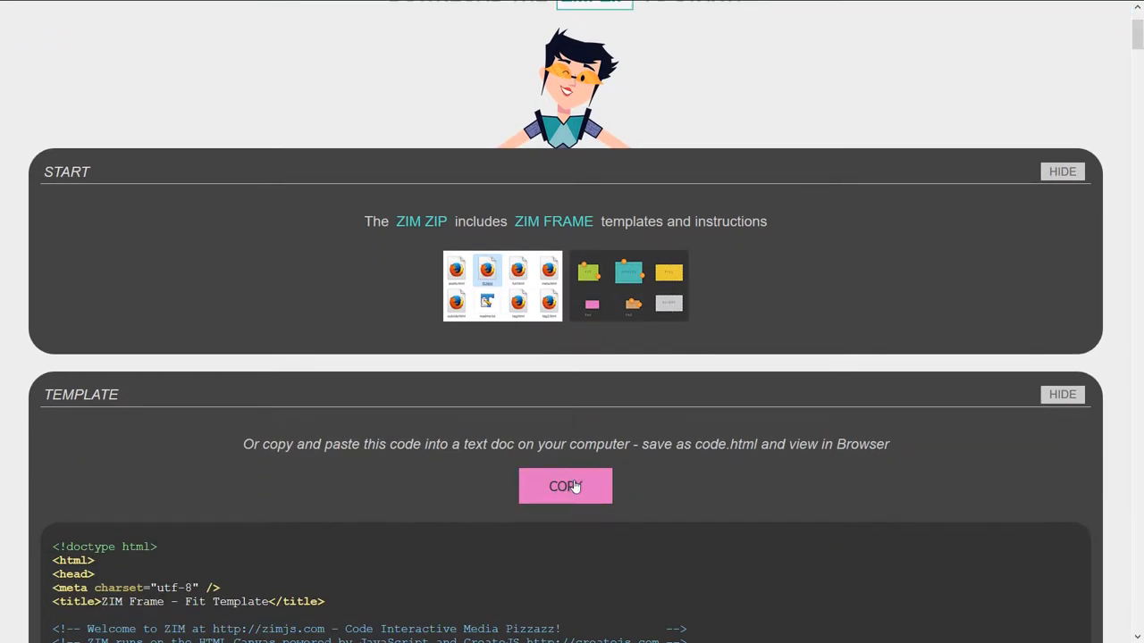
Leave the ZIM site and run index.html in the browser via Open in Browser
key("F11")
left_click(1126, 8)
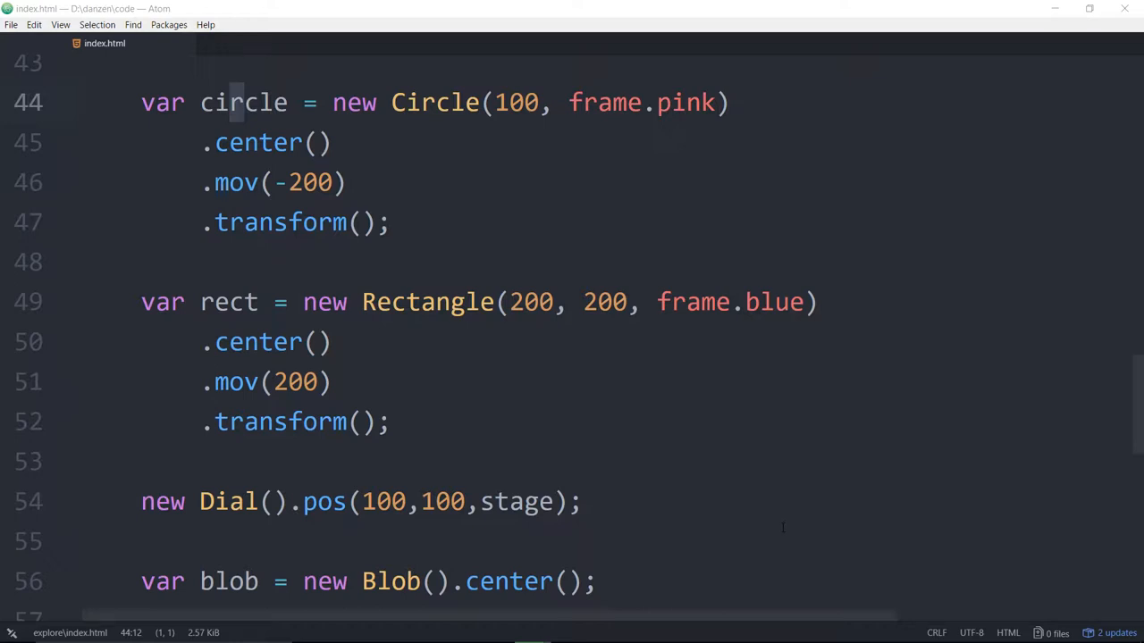
right_click(538, 238)
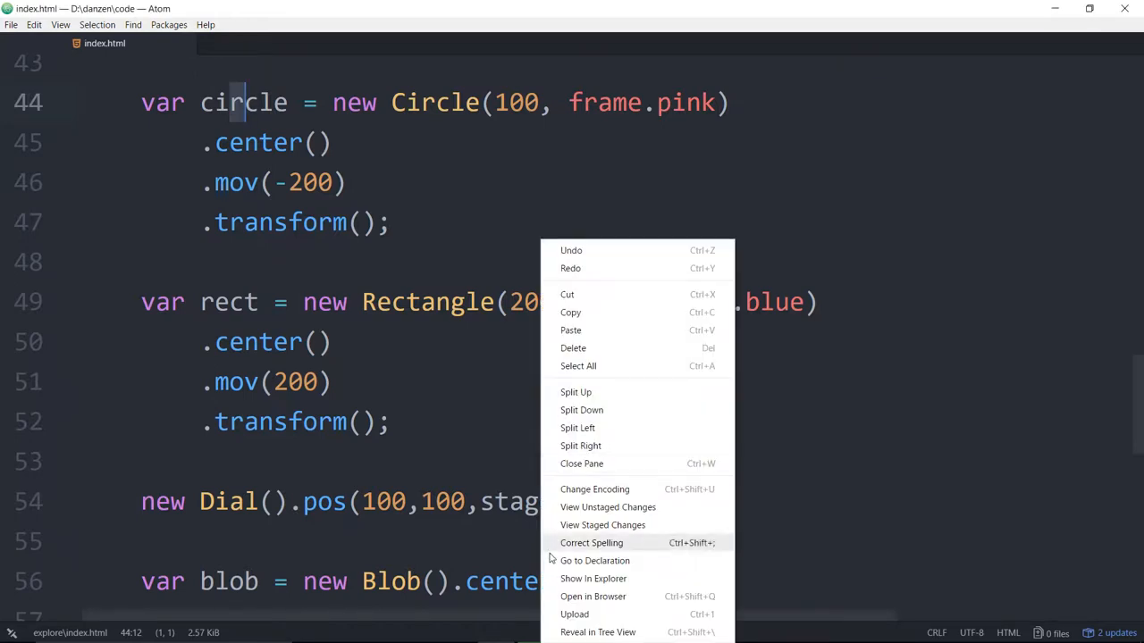
left_click(580, 596)
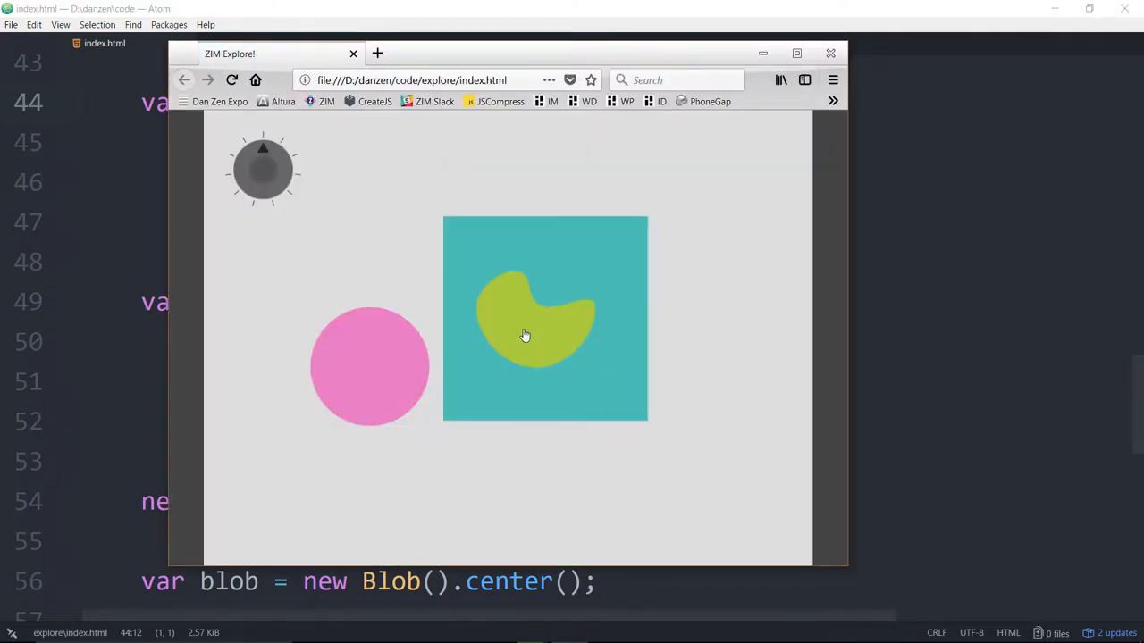
Drag the blob, its top point, the teal square and the pink circle around, and turn the dial right
left_click_drag(525, 335, 558, 237)
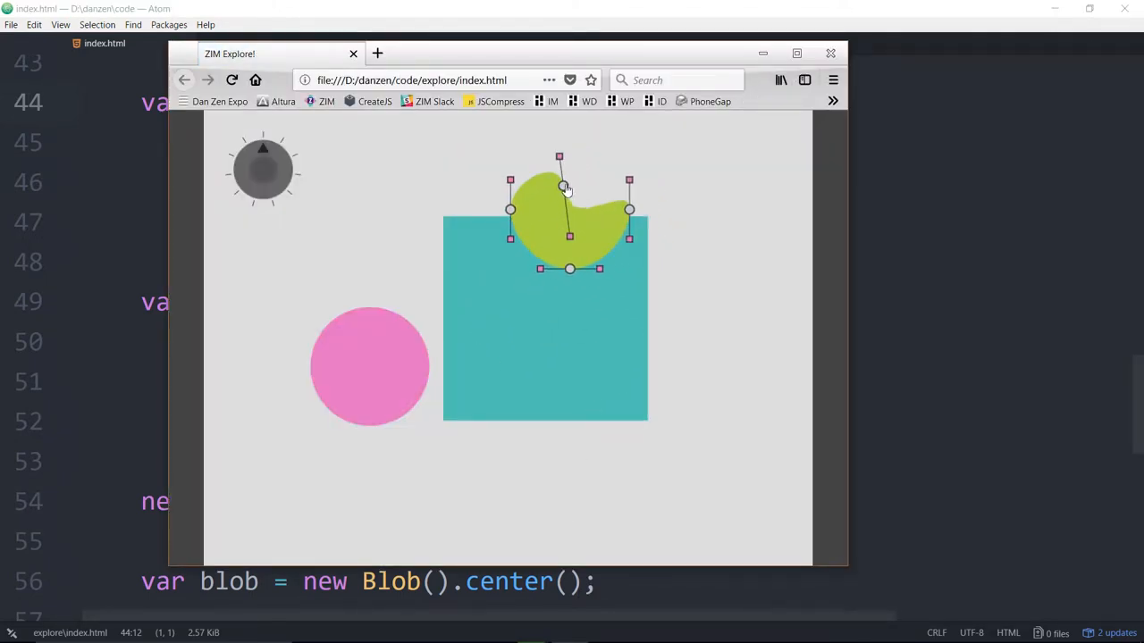
mouse_move(562, 186)
left_mouse_down()
mouse_move(549, 181)
mouse_move(661, 307)
left_mouse_up()
left_click_drag(538, 313, 520, 358)
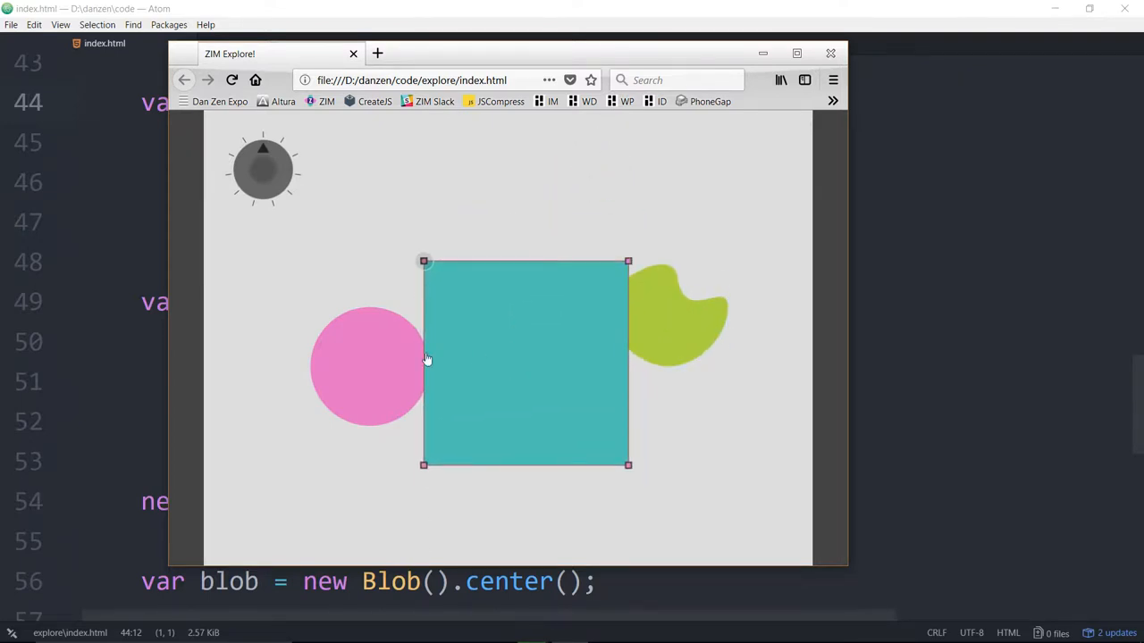
left_click_drag(391, 365, 547, 449)
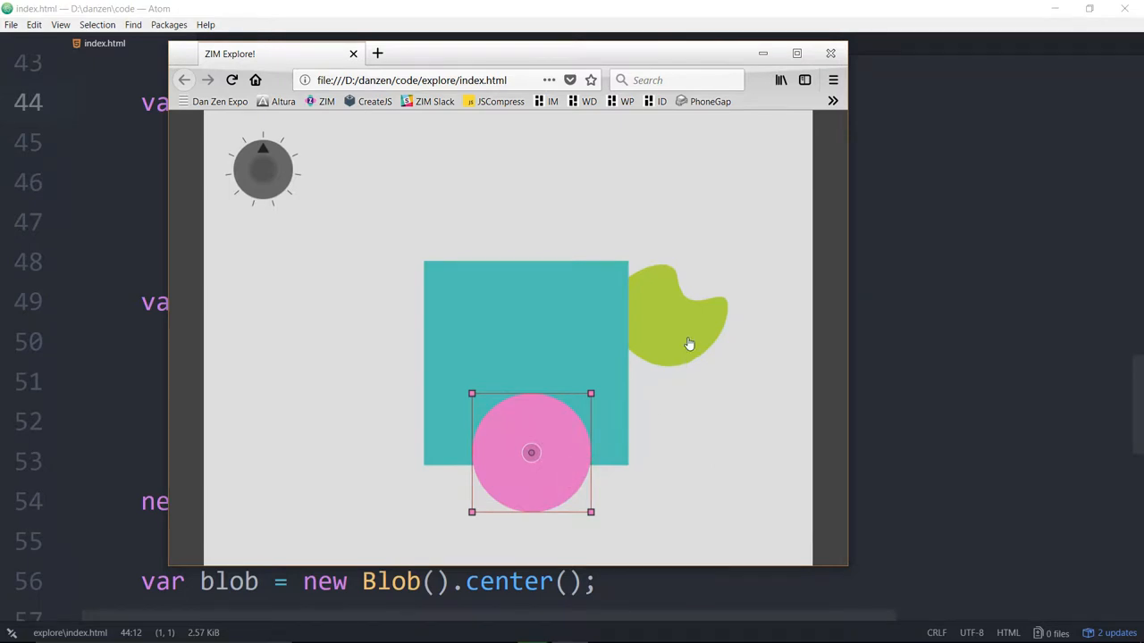
left_click_drag(688, 336, 658, 357)
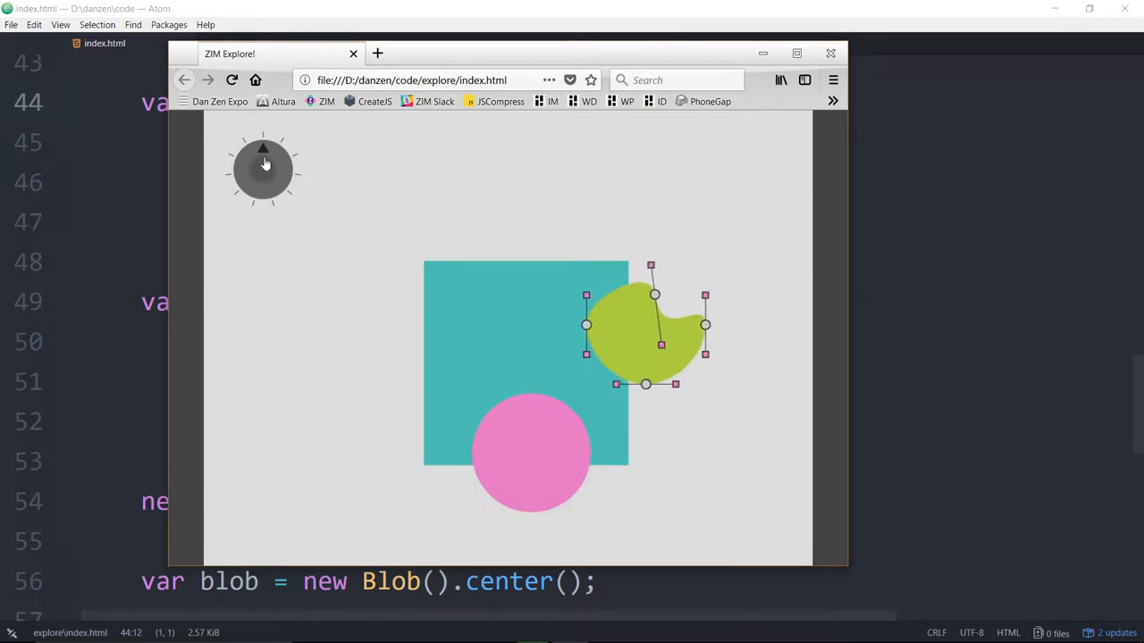
mouse_move(265, 152)
left_mouse_down()
mouse_move(280, 203)
mouse_move(298, 154)
left_mouse_up()
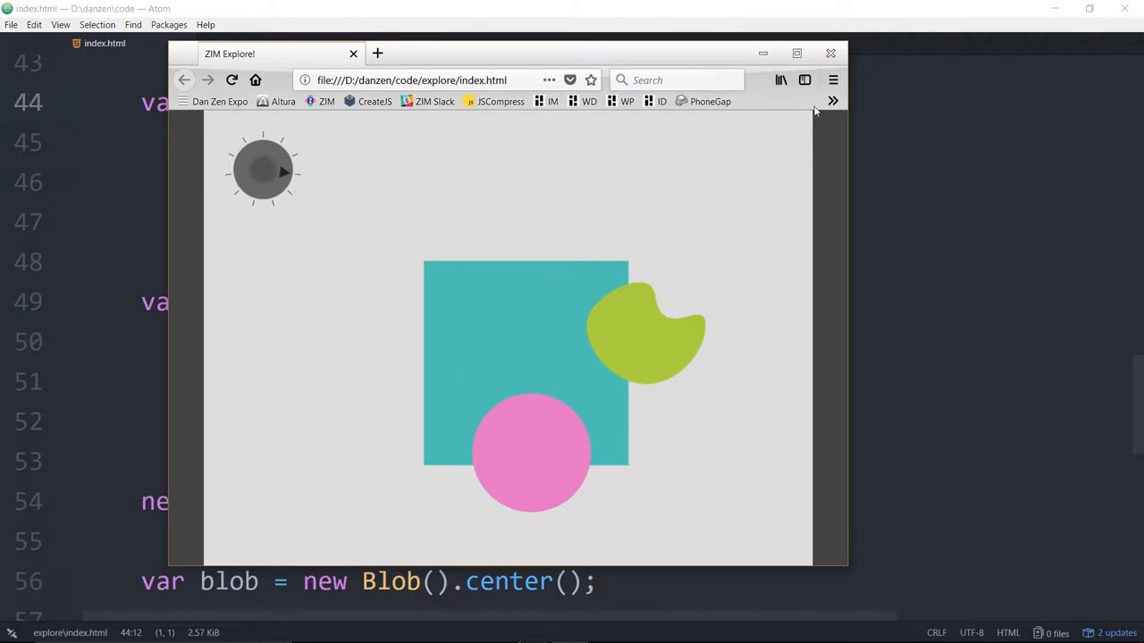
Comment out the later shapes, replace the circle's mov and transform with .drag(), and save
left_click(935, 225)
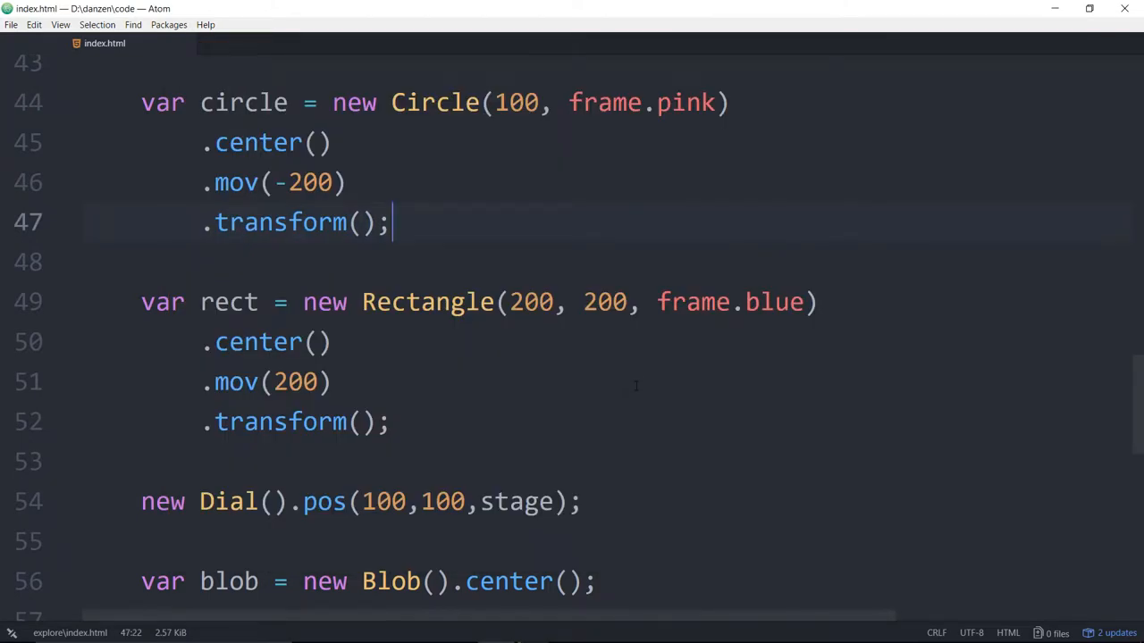
scroll(300, 347, "down", 2)
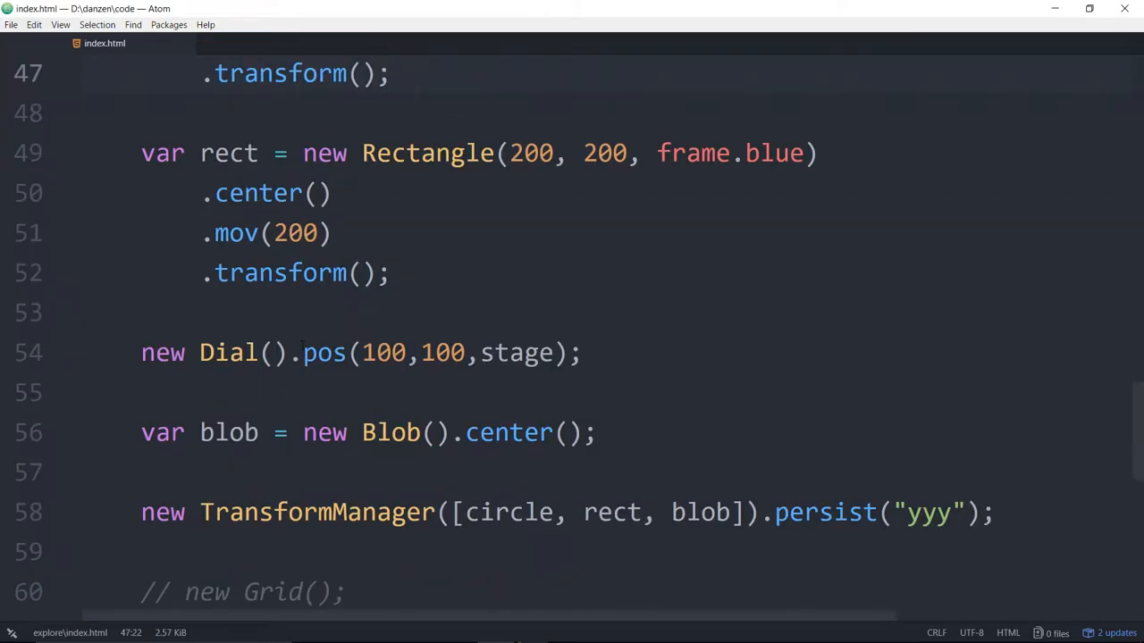
mouse_move(1001, 514)
left_mouse_down()
mouse_move(47, 65)
mouse_move(74, 572)
left_mouse_up()
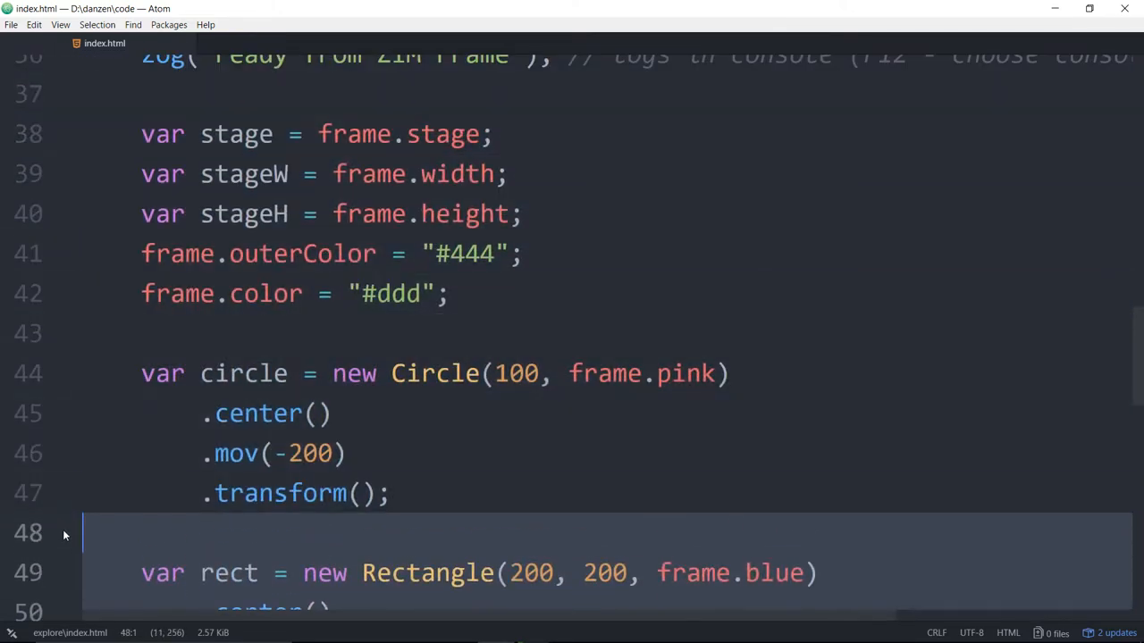
key("ctrl+slash")
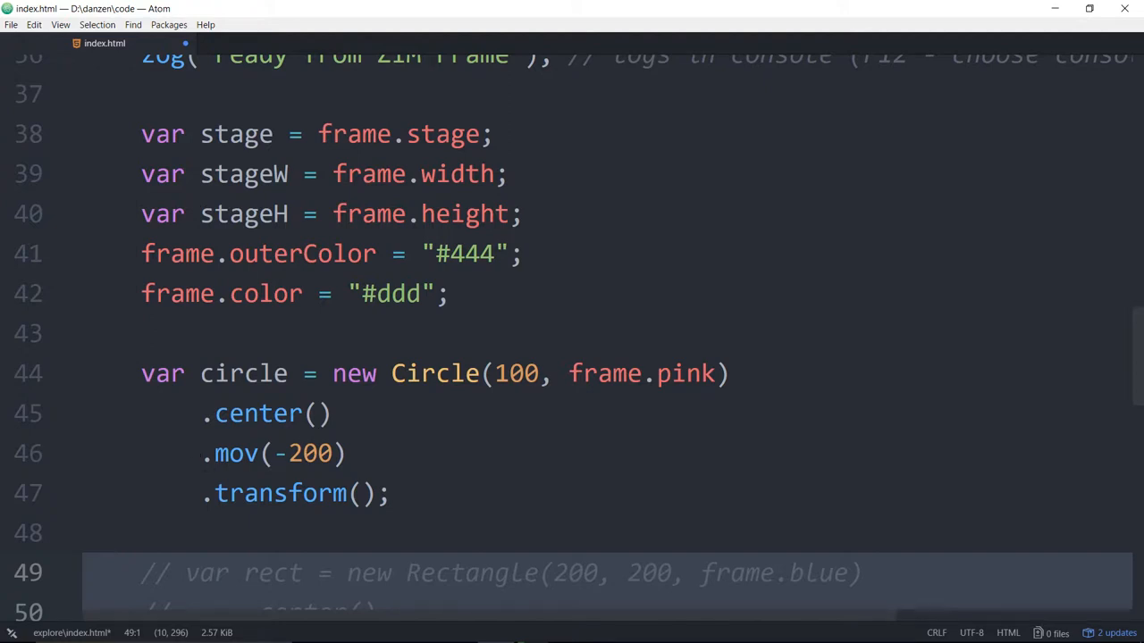
left_click_drag(201, 453, 393, 493)
key("BackSpace")
key("BackSpace")
key("BackSpace")
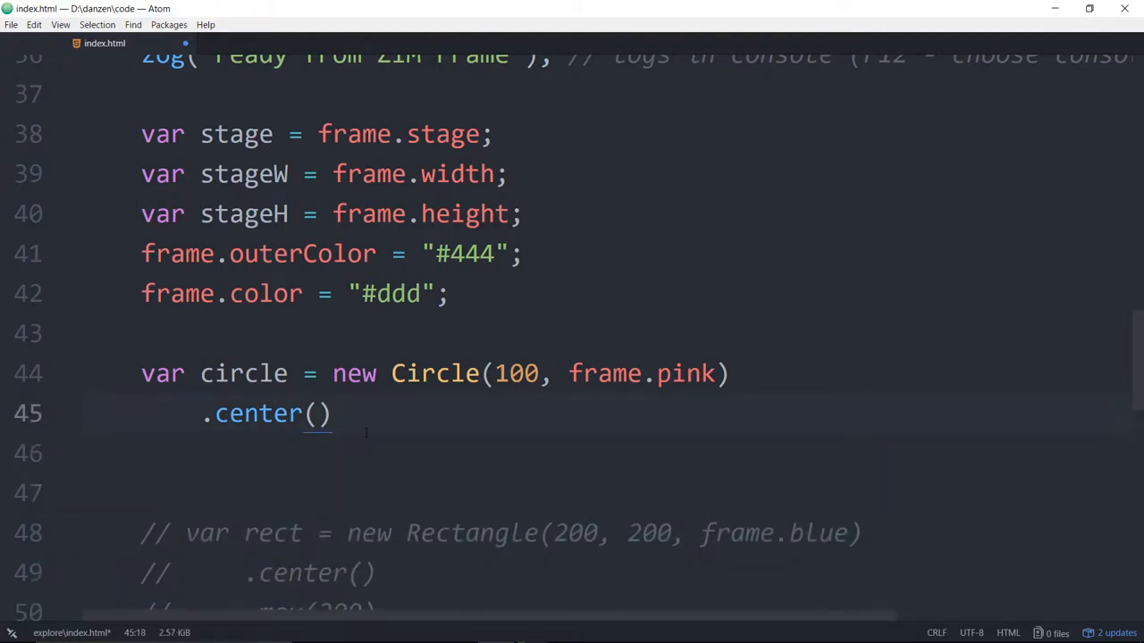
key("Return")
type(".drag();")
key("ctrl+s")
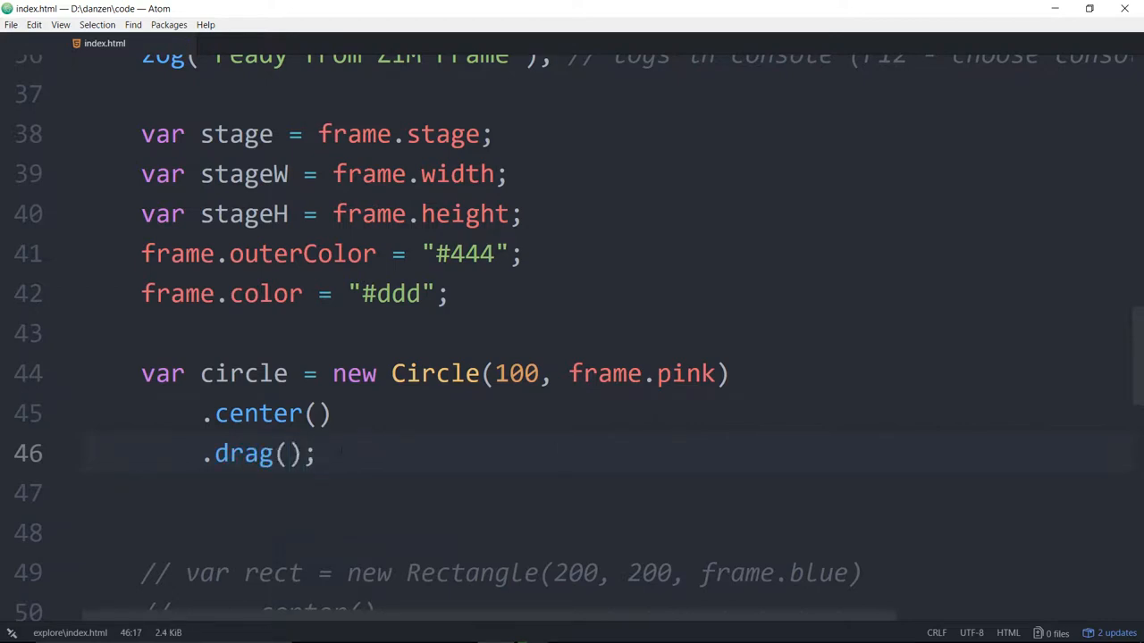
Reload the Firefox page and drag the lone pink circle to the left
right_click(620, 220)
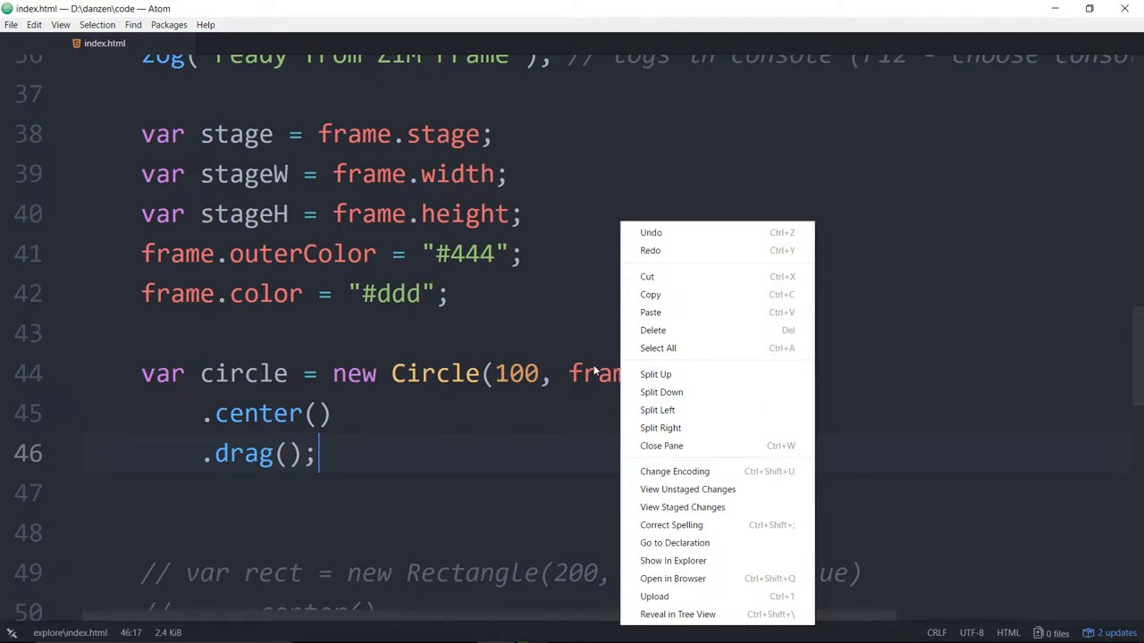
left_click(590, 299)
left_click(532, 628)
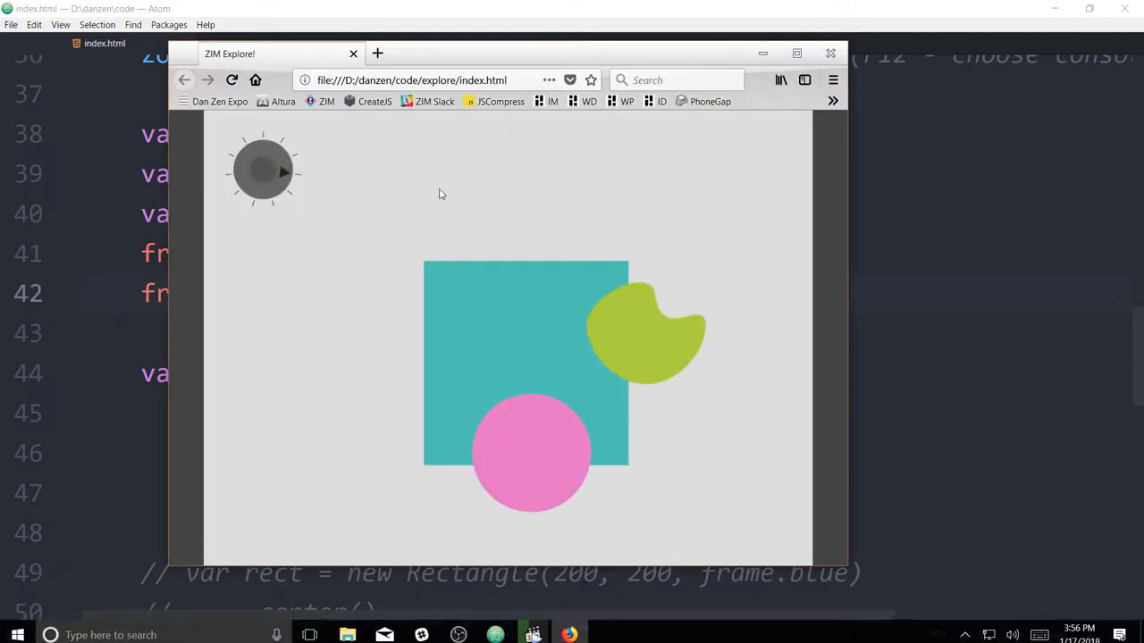
left_click(232, 80)
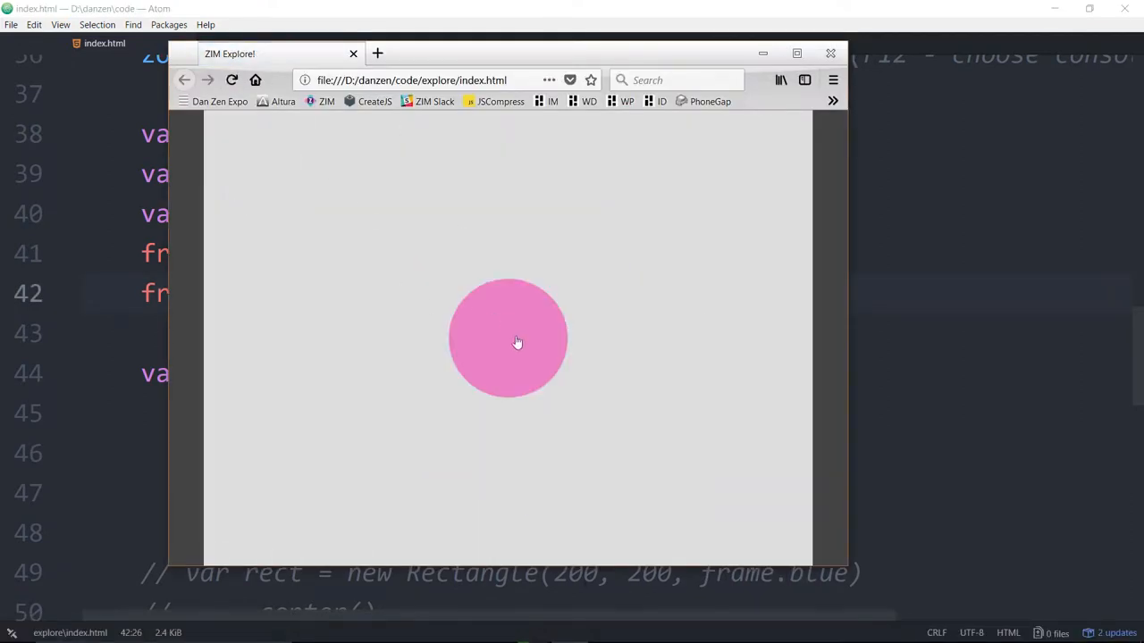
mouse_move(515, 342)
left_mouse_down()
mouse_move(395, 313)
mouse_move(487, 340)
left_mouse_up()
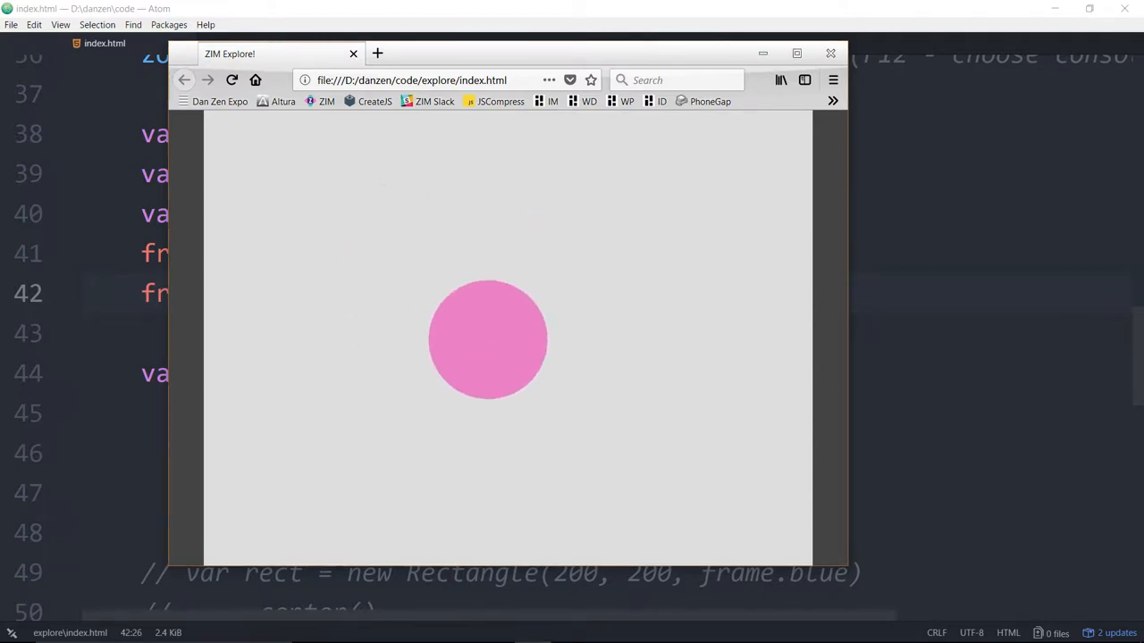
Add .animate({scale:2}, 1000) after center() in the circle's chain
key("alt+Tab")
scroll(376, 309, "down", 1)
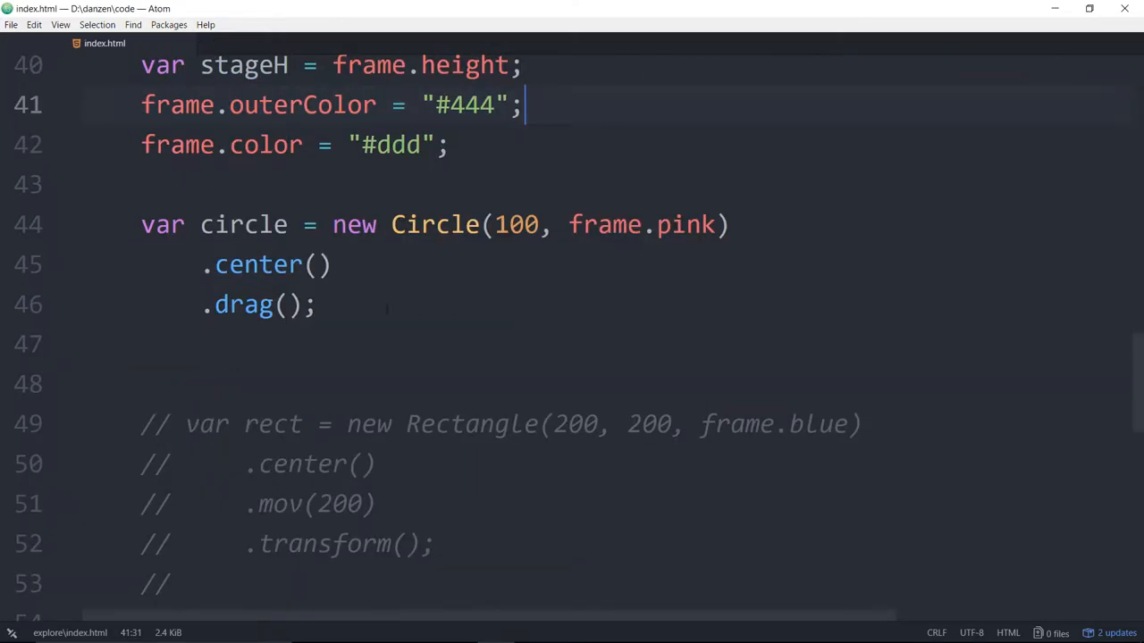
left_click(358, 264)
key("Return")
type(".an")
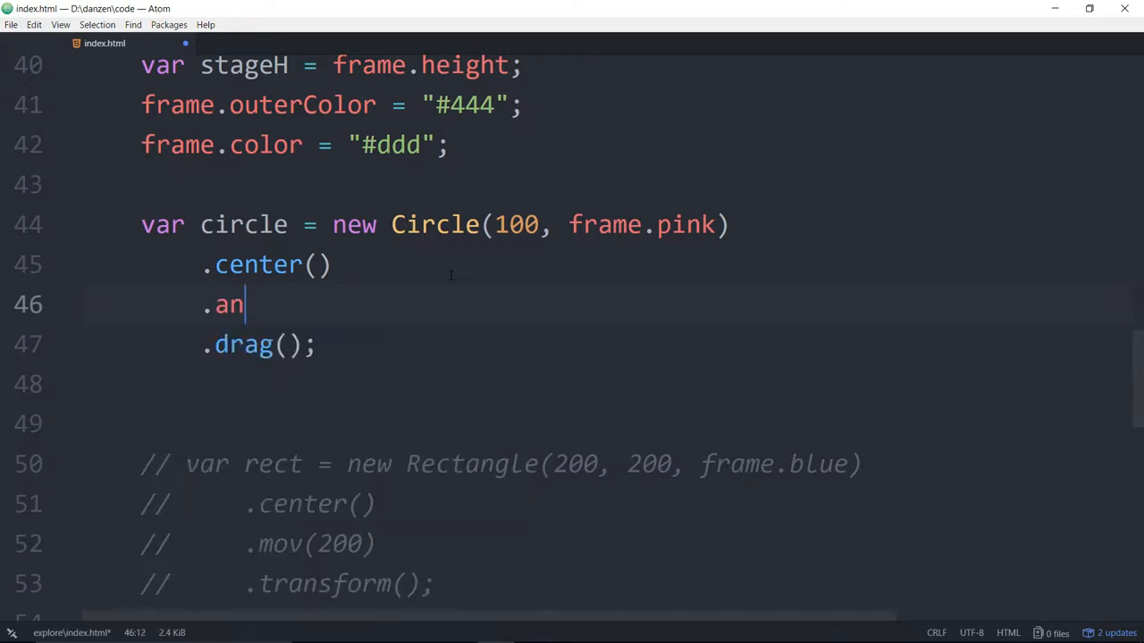
type("imate(")
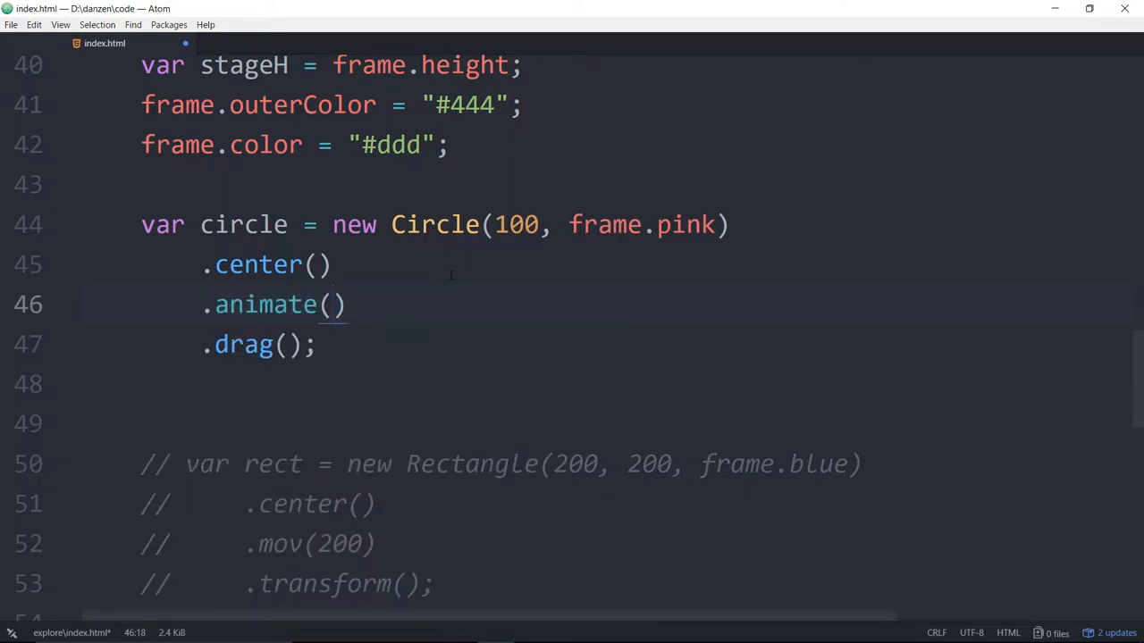
type("{")
type("s")
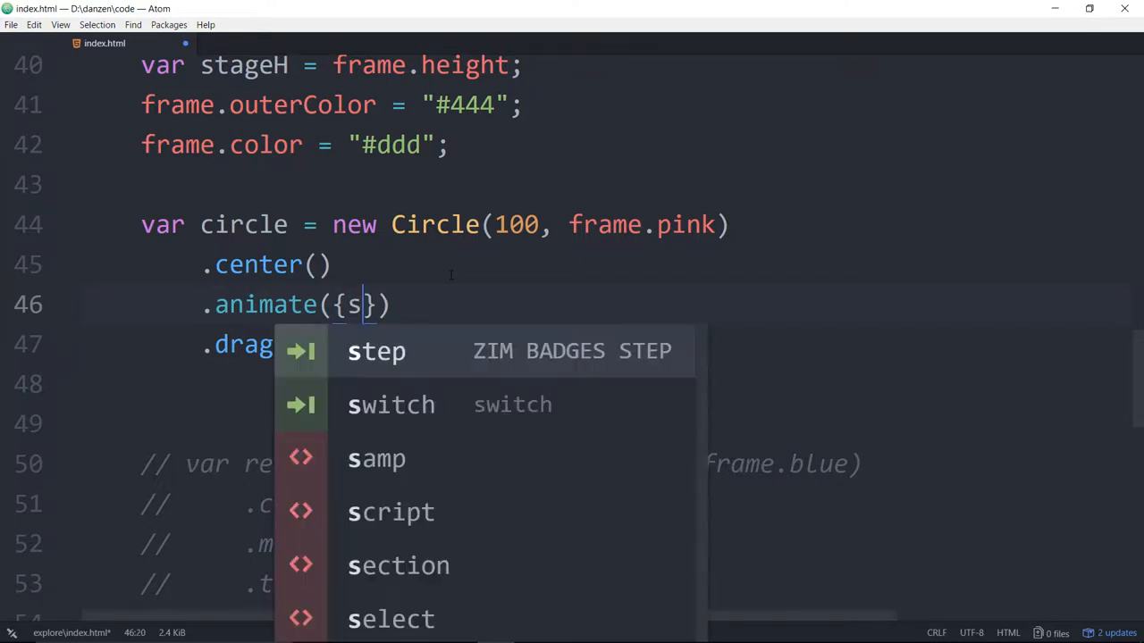
type("cale:2")
key("Right")
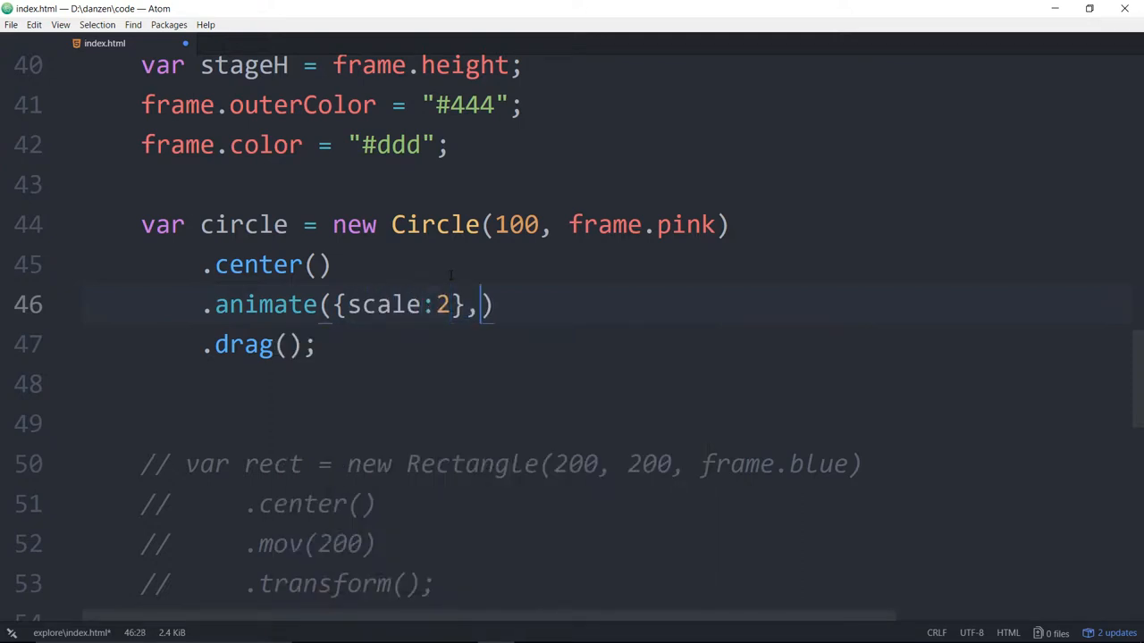
type(", ")
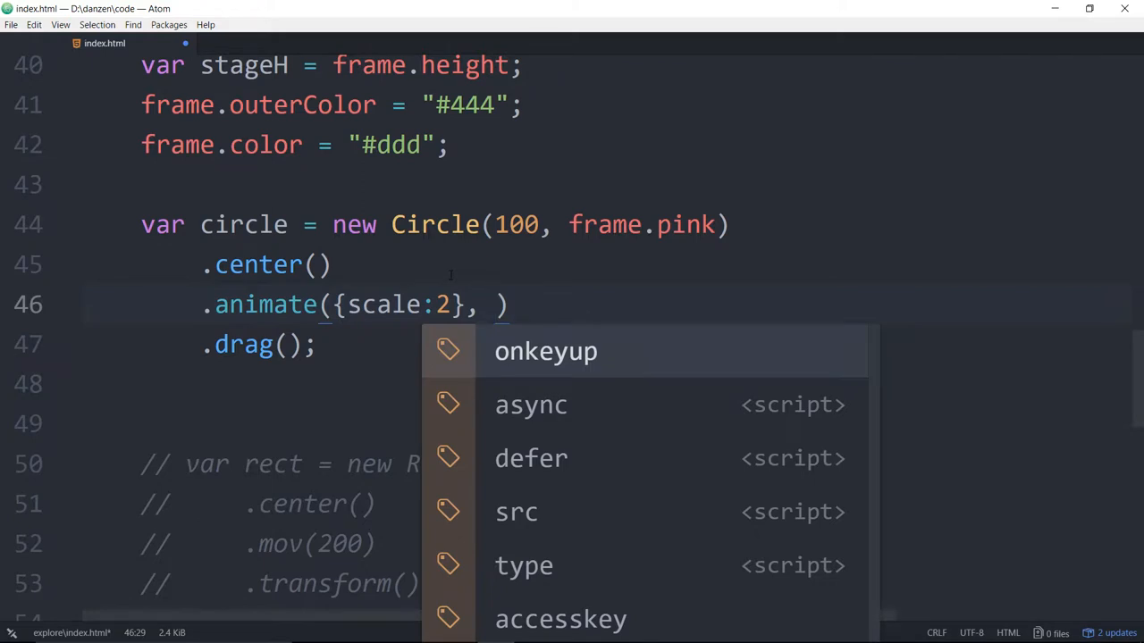
type("1000")
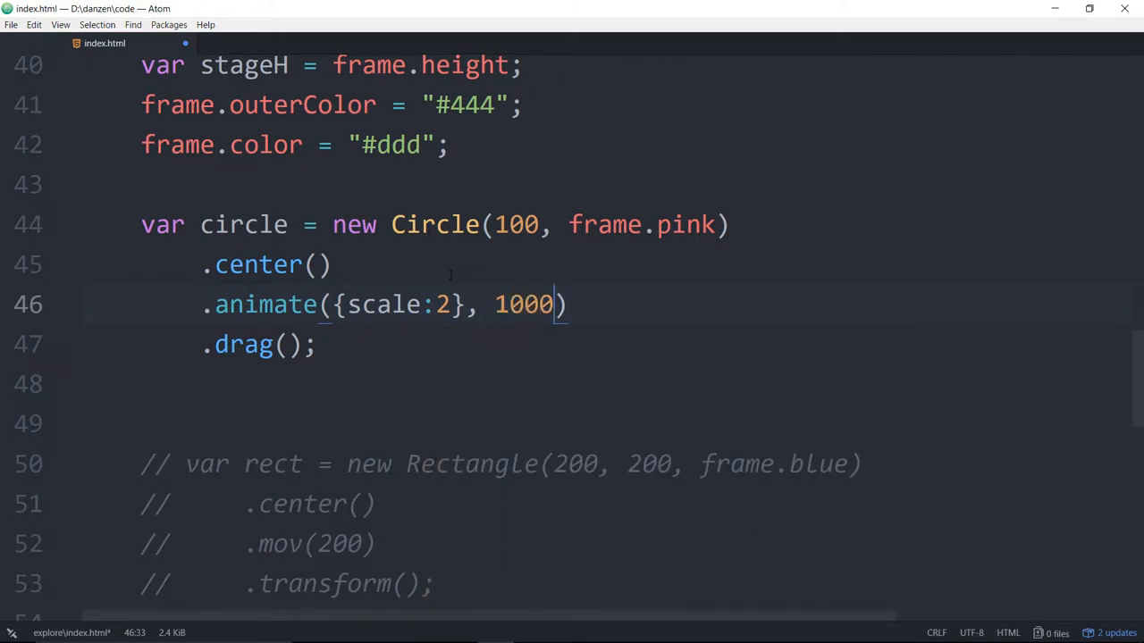
key("Right")
left_click_drag(494, 305, 555, 305)
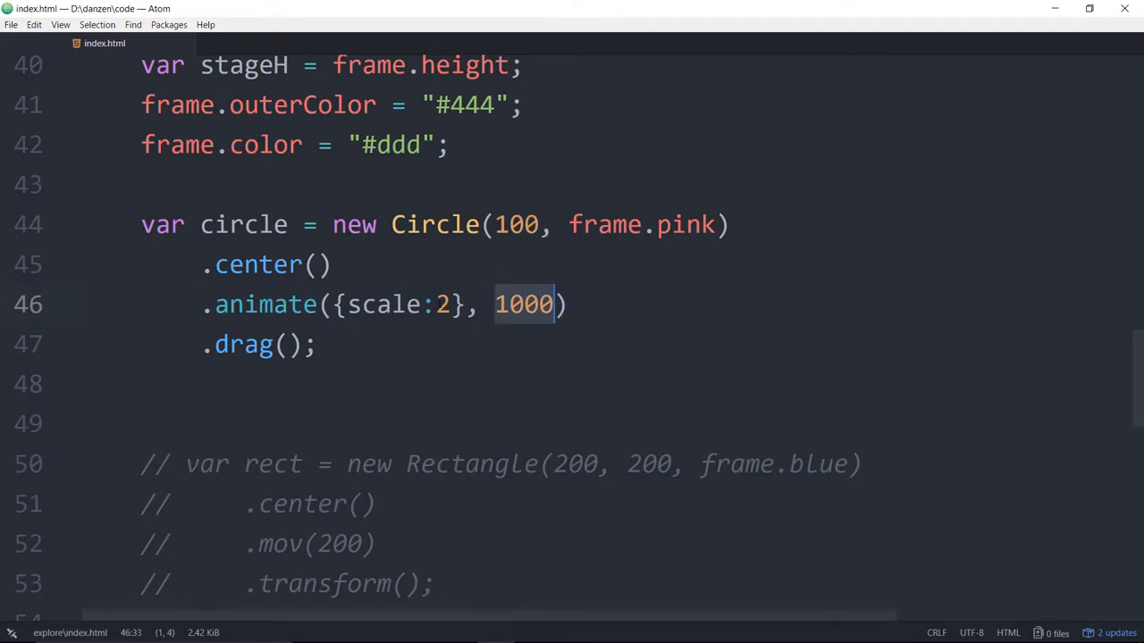
double_click(442, 304)
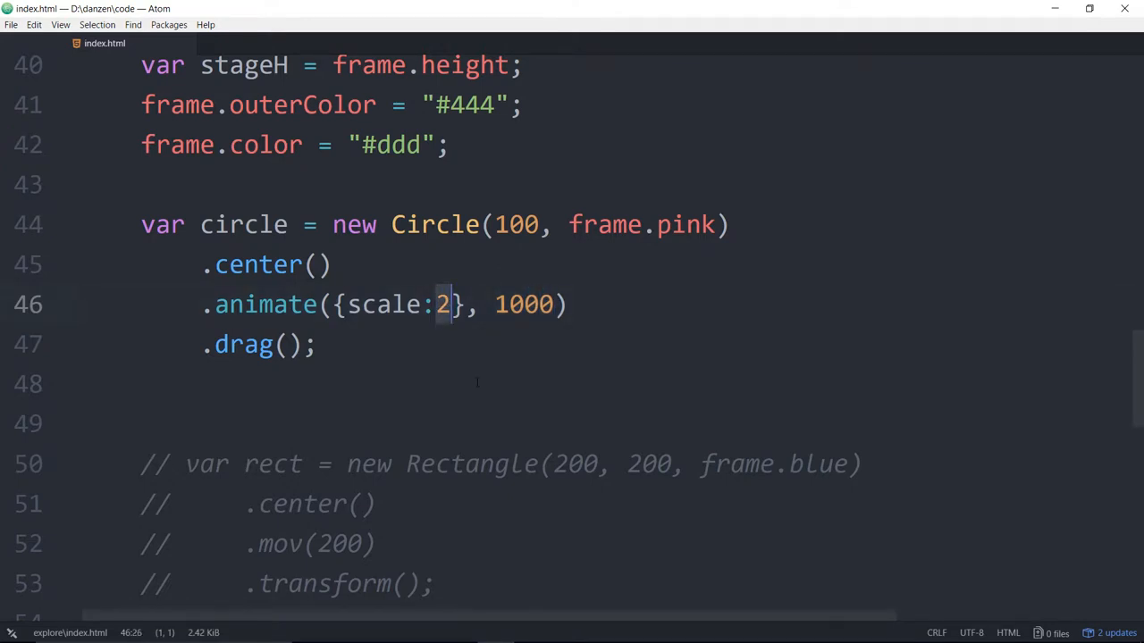
Reload the Firefox page several times to replay the circle growing, then return to Atom
left_click(532, 631)
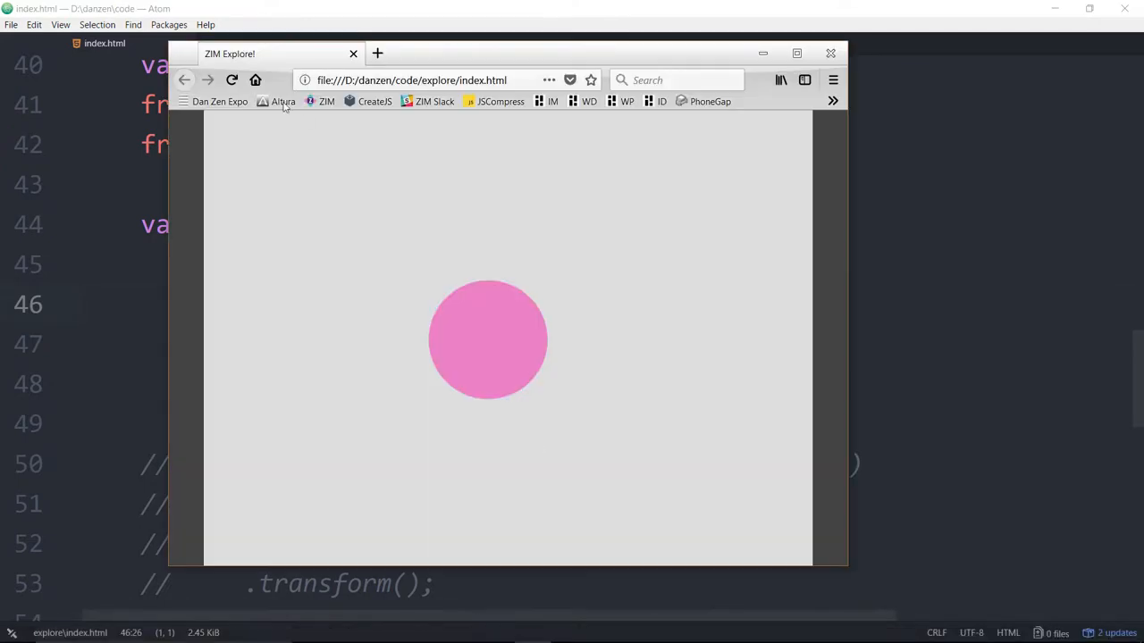
left_click(231, 81)
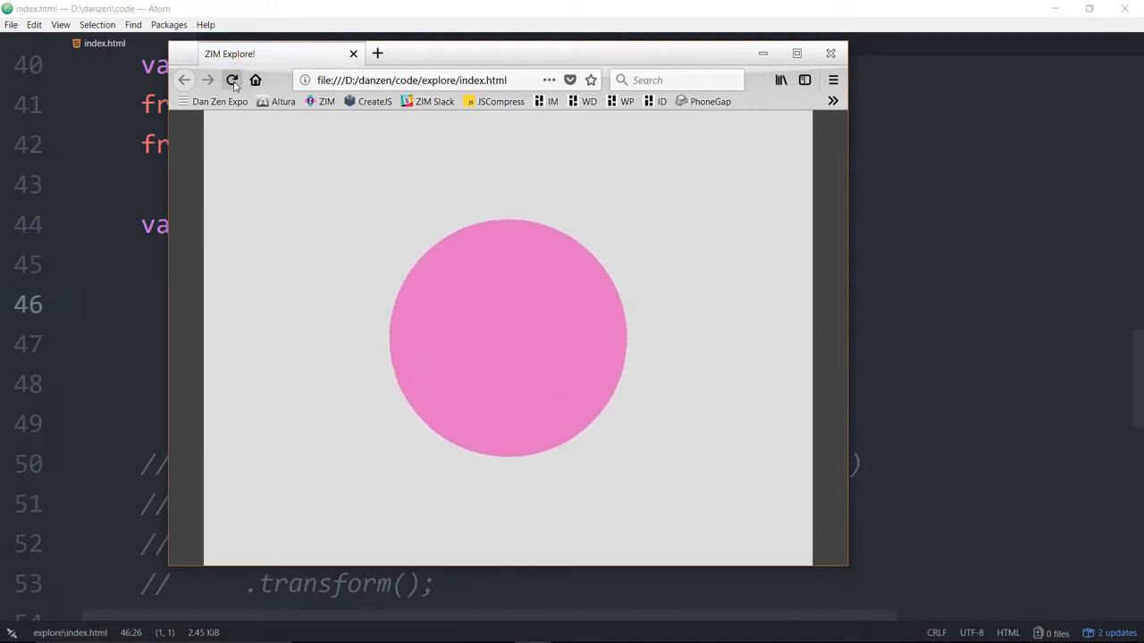
left_click(231, 80)
left_click(232, 80)
key("alt+Tab")
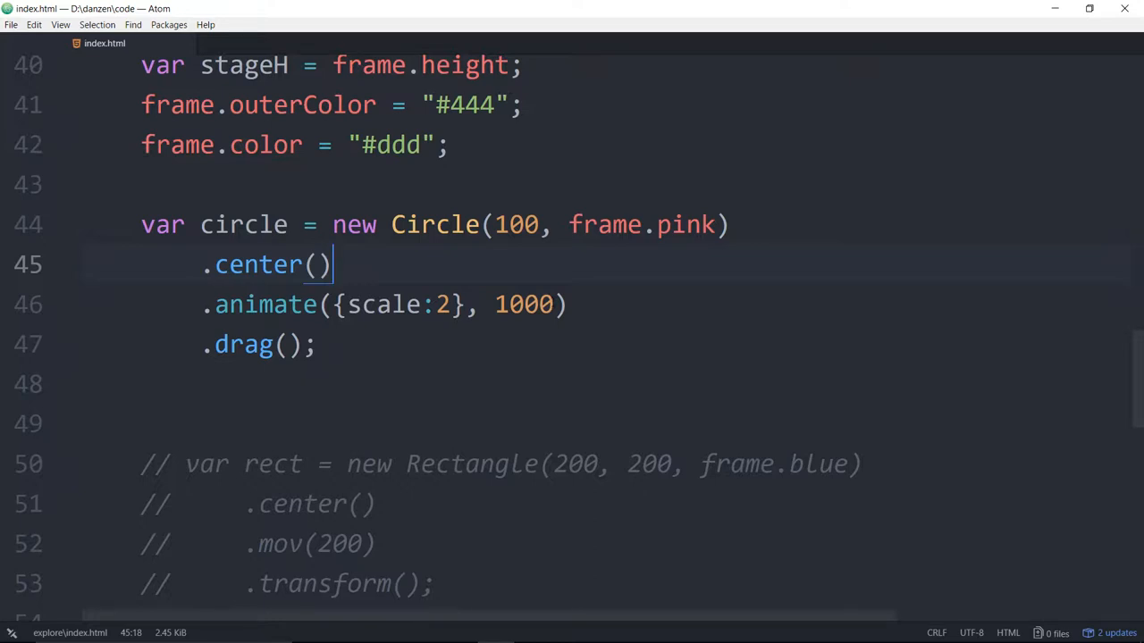
Rewrite the animate arguments as an options object with obj:{scale:2} on its own line
left_click(554, 305)
type(", null ")
type(",")
key("BackSpace")
key("BackSpace")
key("BackSpace")
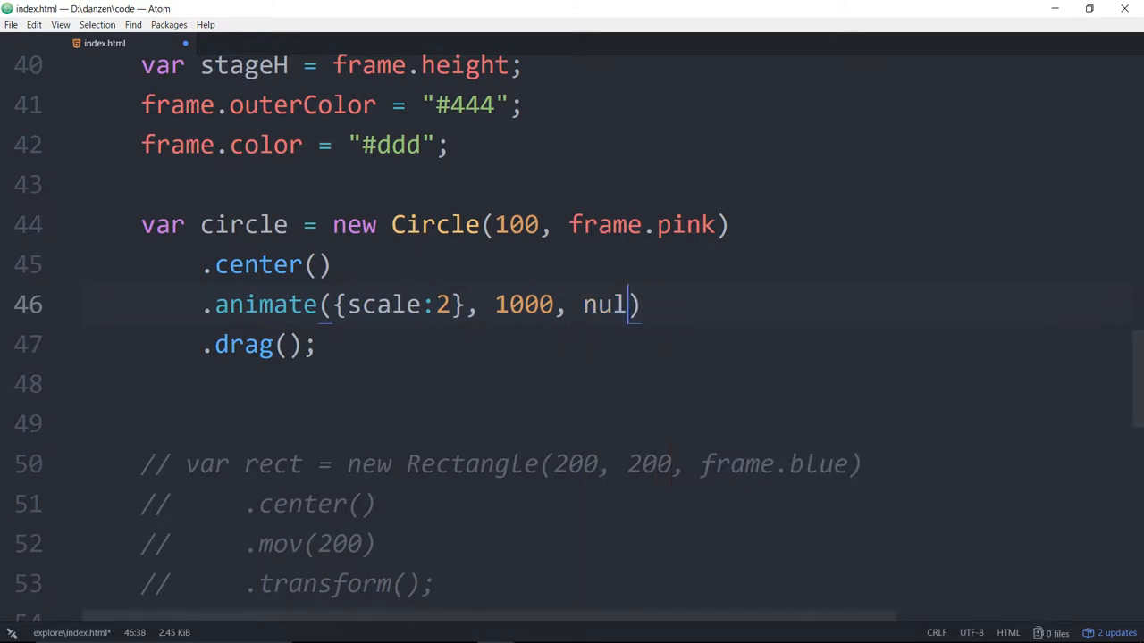
double_click(604, 305)
key("BackSpace")
key("BackSpace")
key("BackSpace")
left_click_drag(335, 304, 554, 304)
type("{")
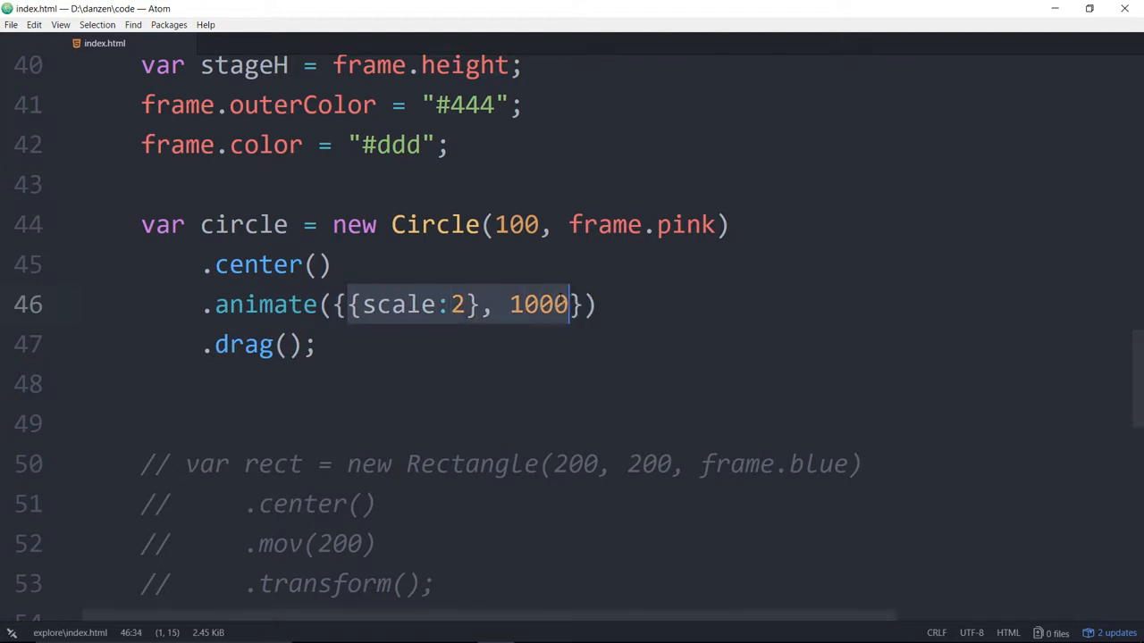
key("Left")
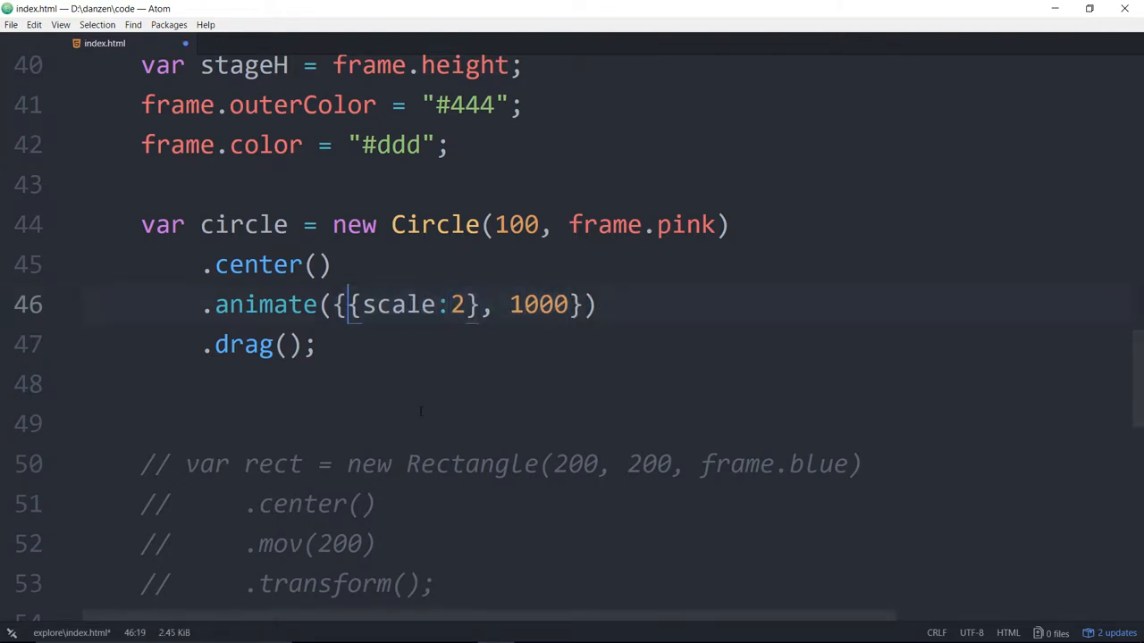
key("Return")
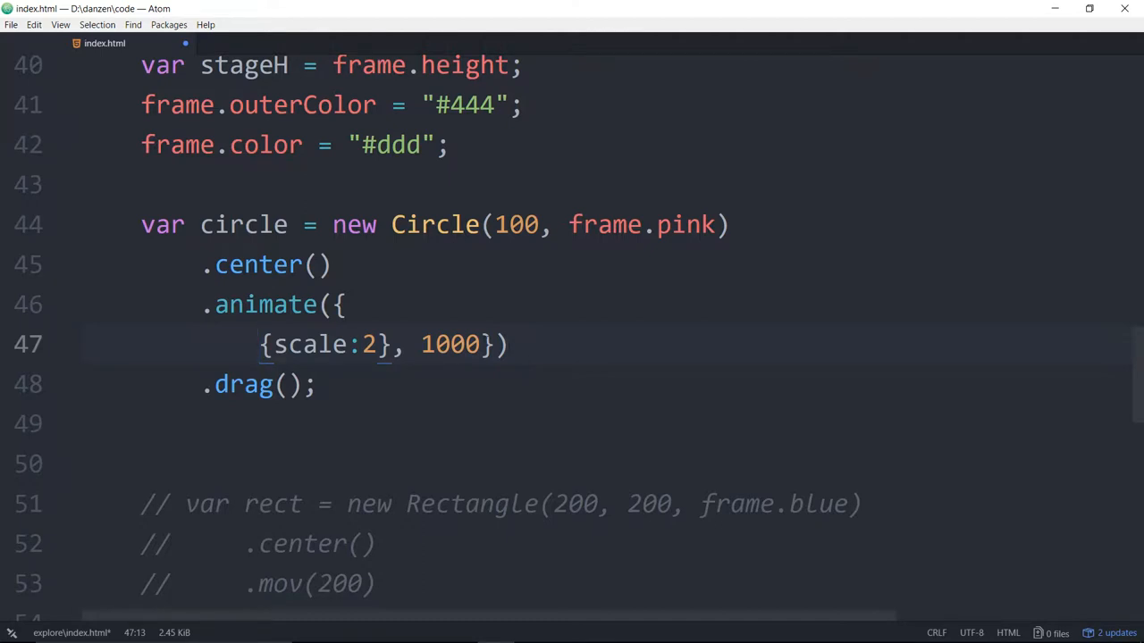
left_click(480, 345)
key("Return")
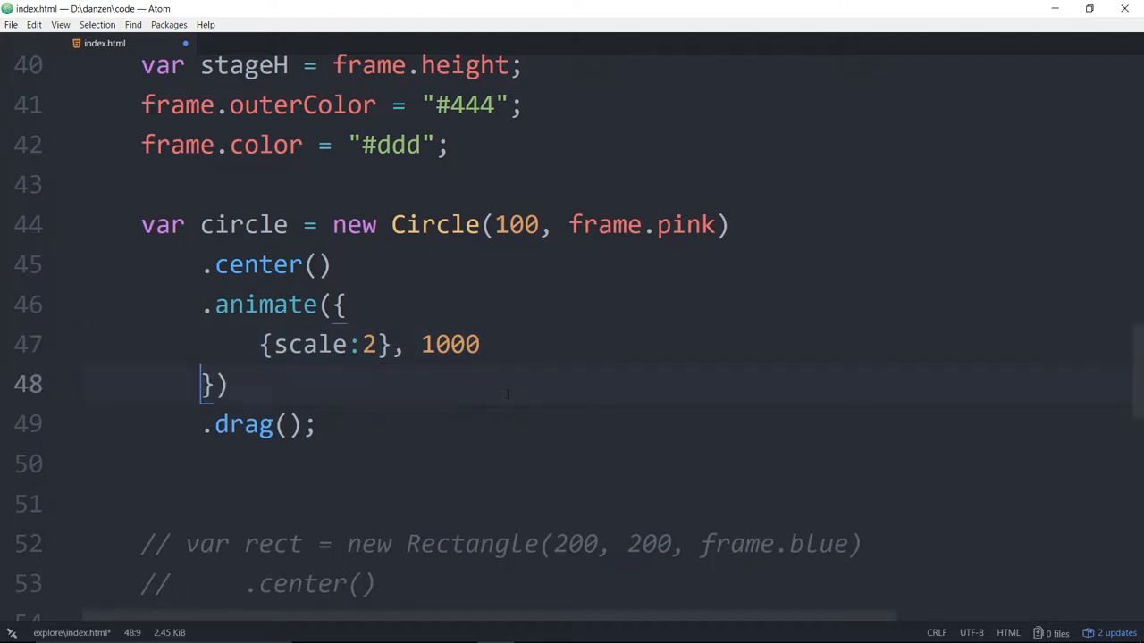
key("Up")
key("Up")
key("Down")
key("Down")
key("Up")
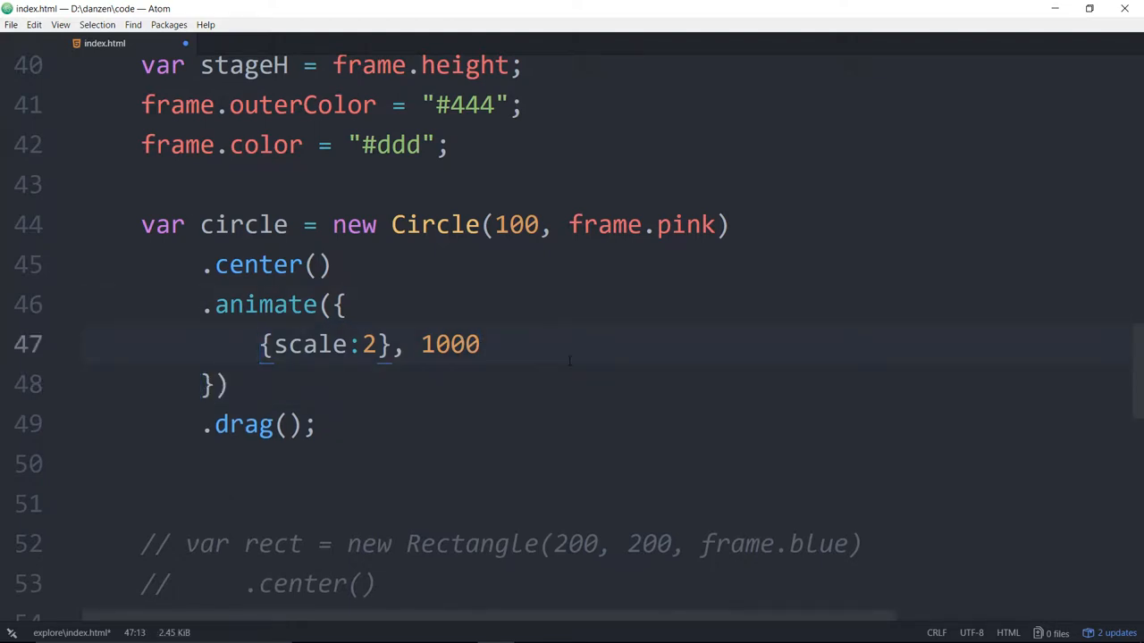
type("obj:")
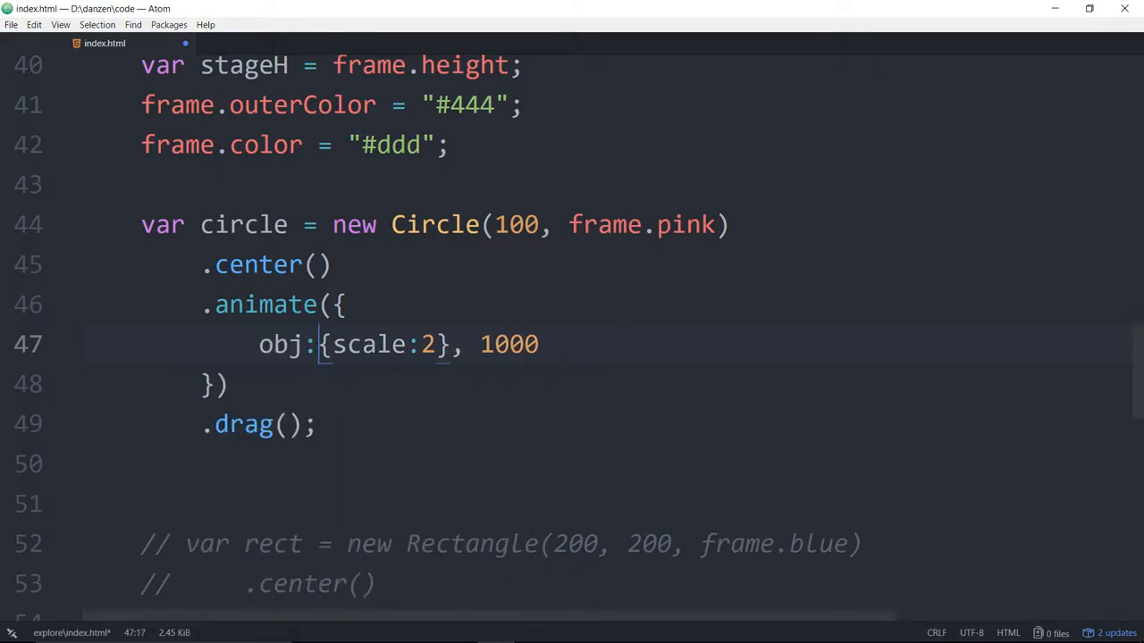
Add time:1000 and rewind:true as separate option lines and save the file
left_click(481, 345)
key("Return")
type("t")
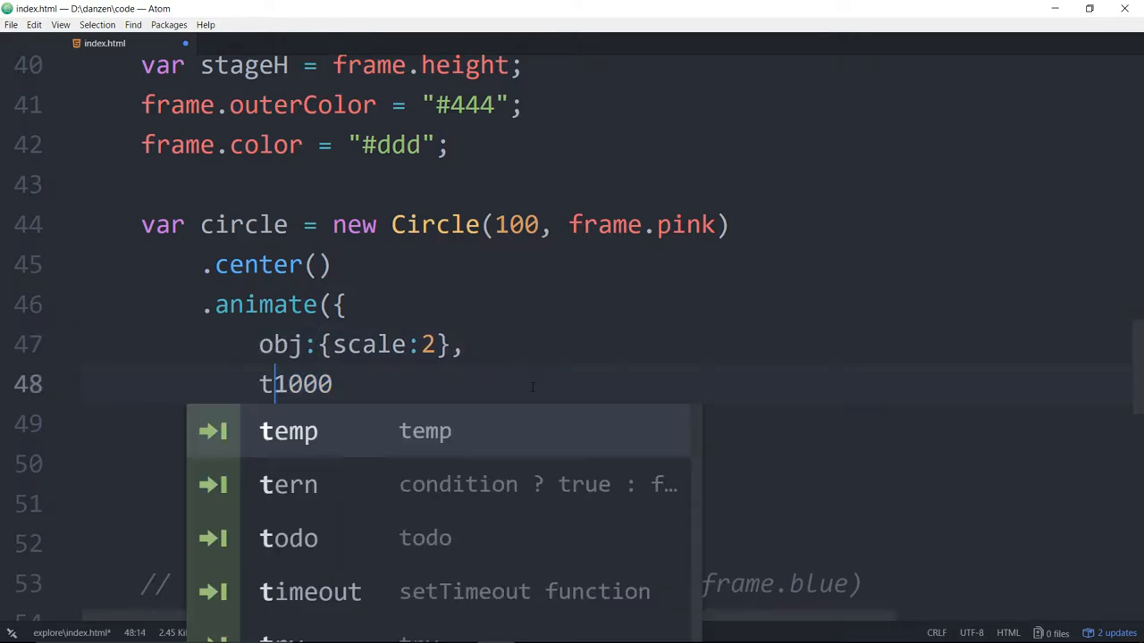
type("ime:")
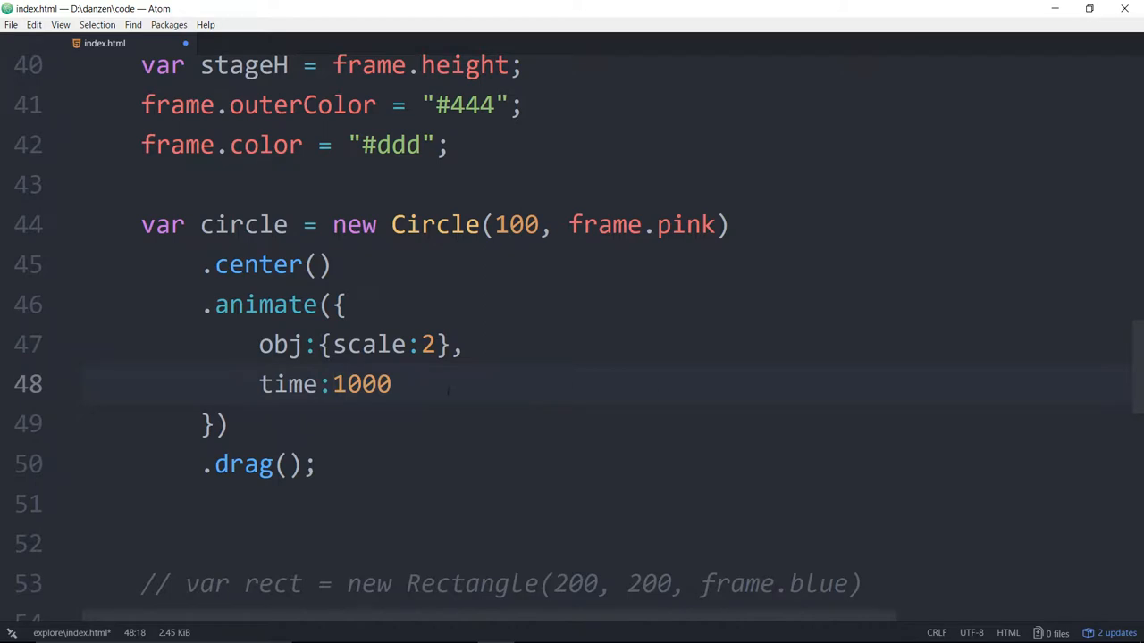
key("End")
type(",")
key("Return")
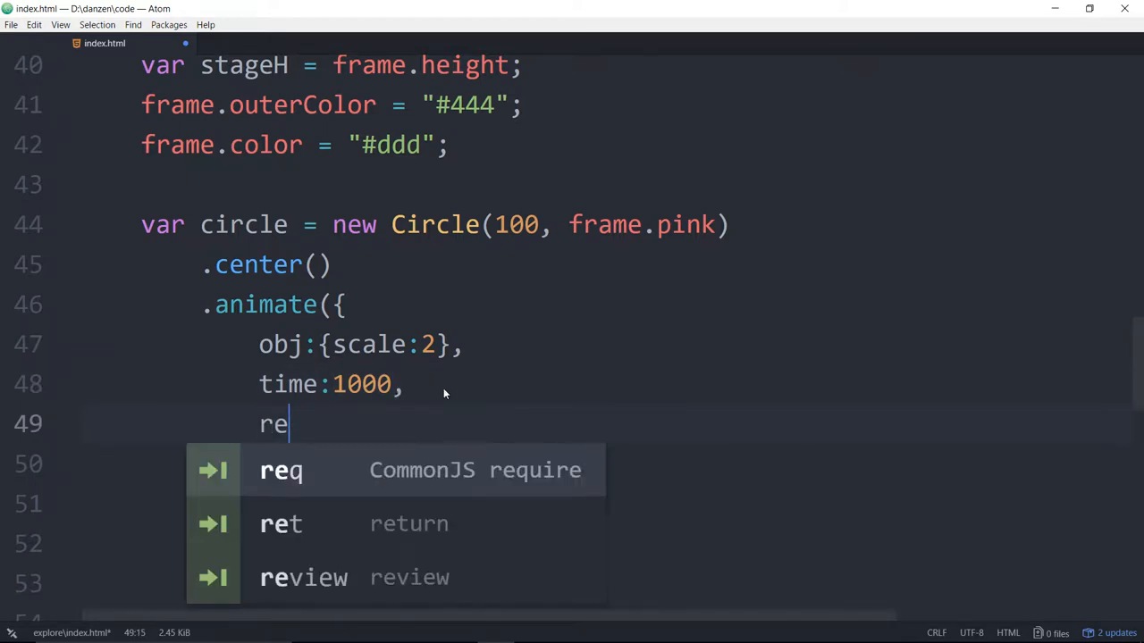
type("wind")
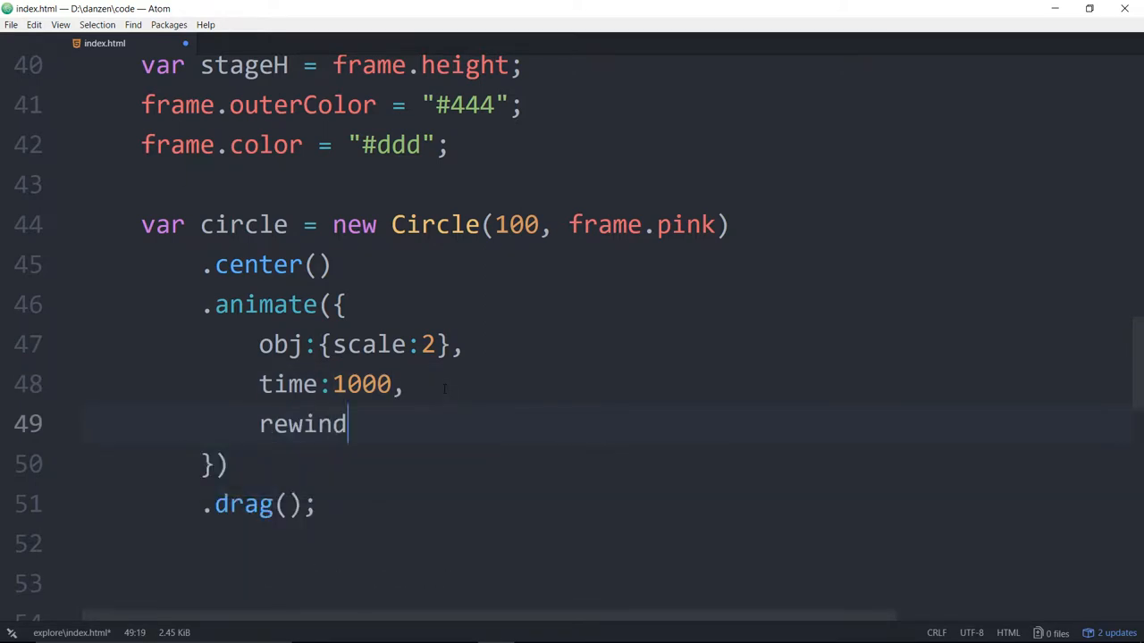
type(":l")
key("BackSpace")
type("true")
key("ctrl+s")
Highlight obj, the scale object, time 1000 and rewind true in turn to review them
left_click_drag(259, 344, 305, 345)
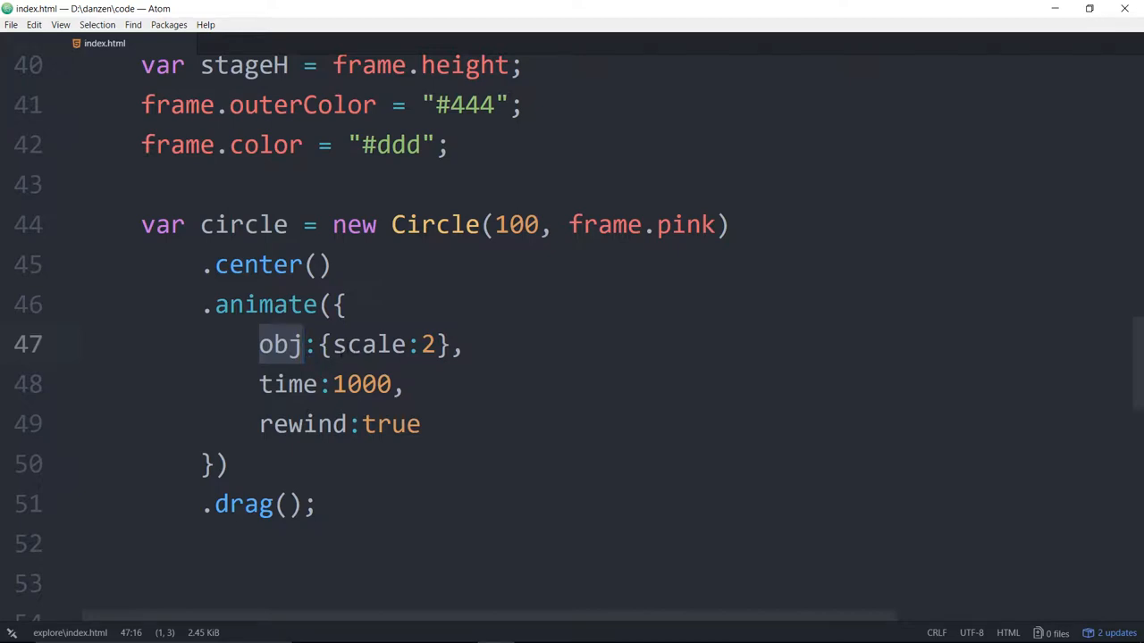
left_click(306, 345)
left_click_drag(306, 345, 348, 345)
key("shift+Right")
key("shift+Right")
key("shift+Right")
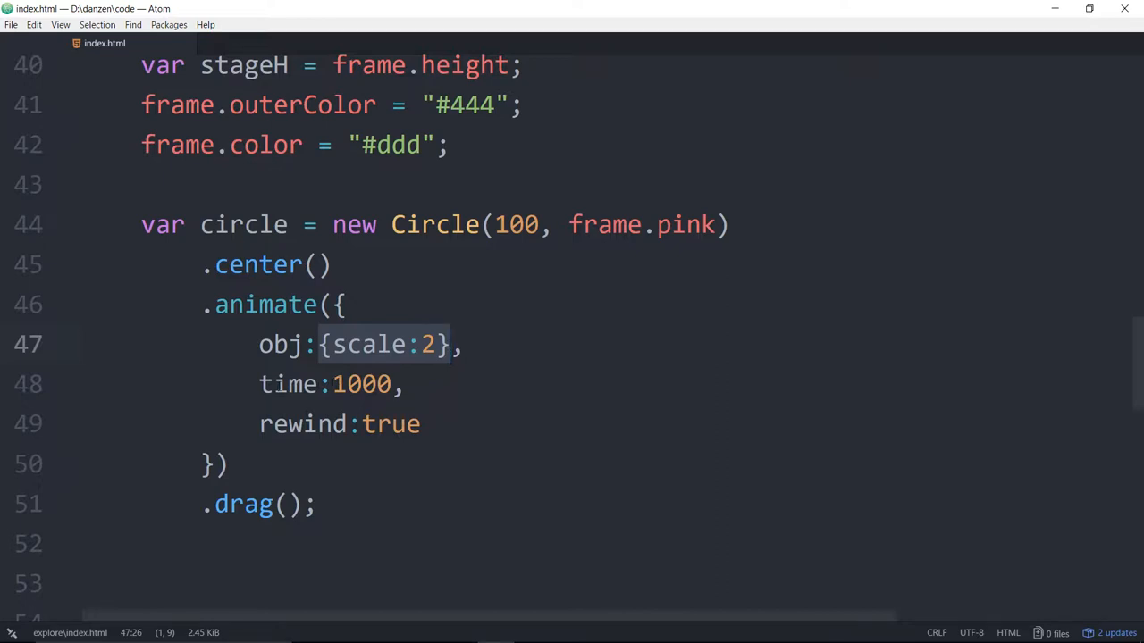
double_click(288, 385)
double_click(361, 384)
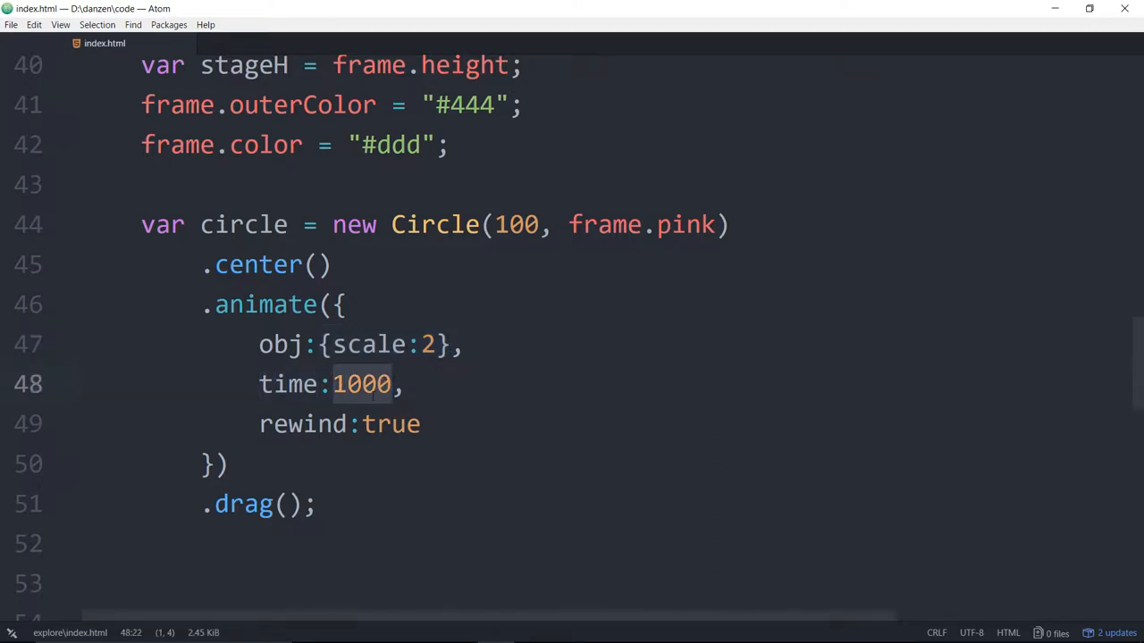
double_click(302, 423)
double_click(391, 423)
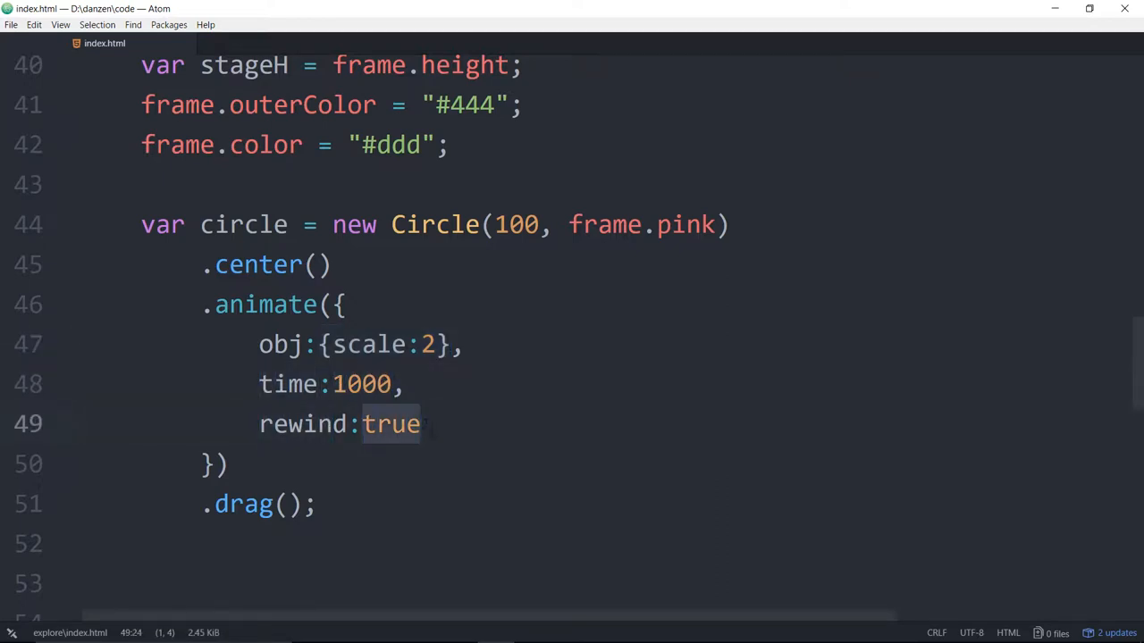
left_click(447, 424)
key("ctrl+s")
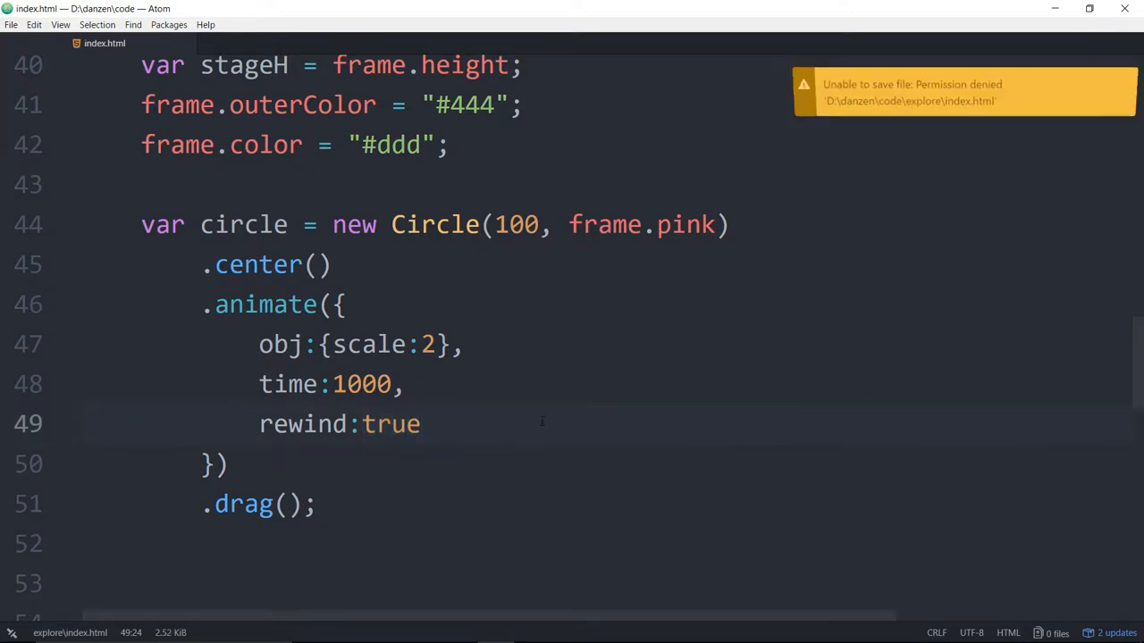
left_click(590, 393)
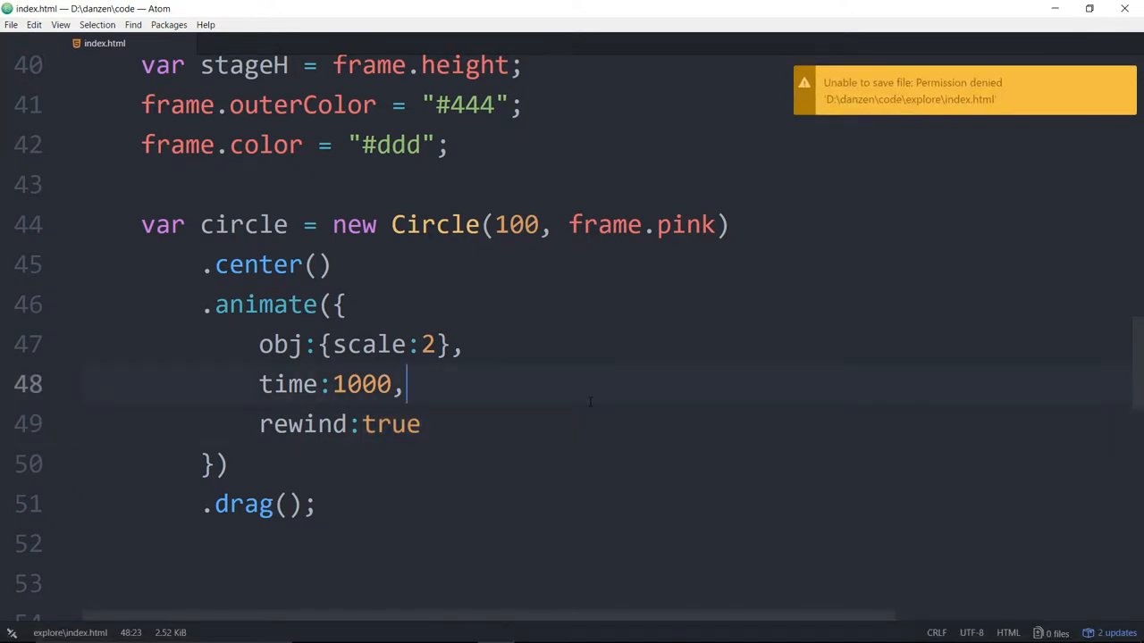
left_click(534, 628)
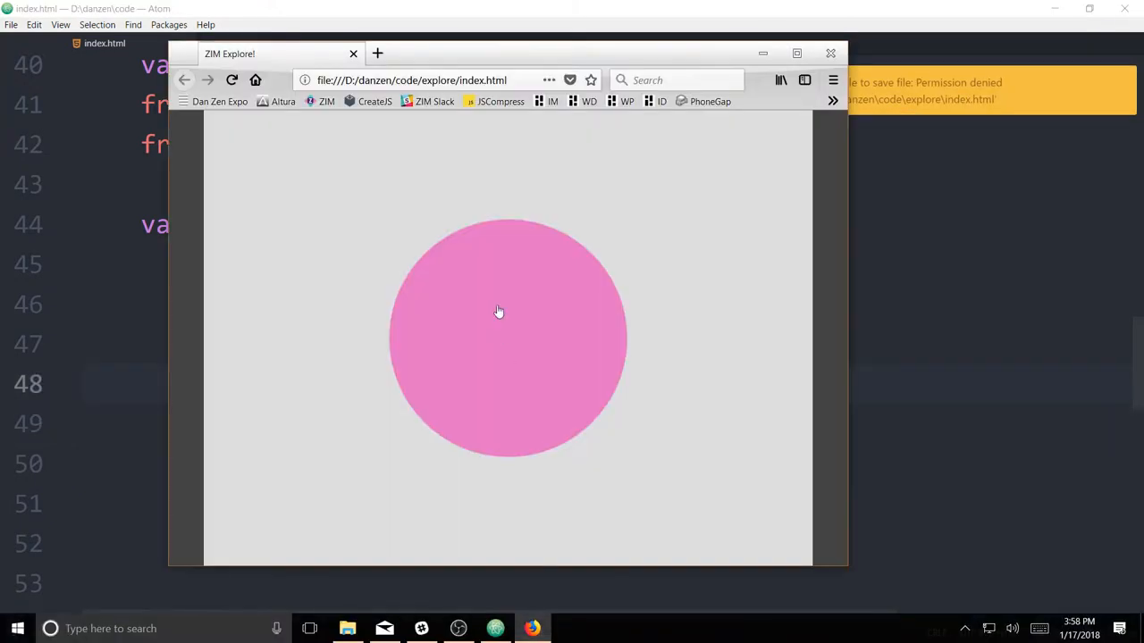
left_click(232, 80)
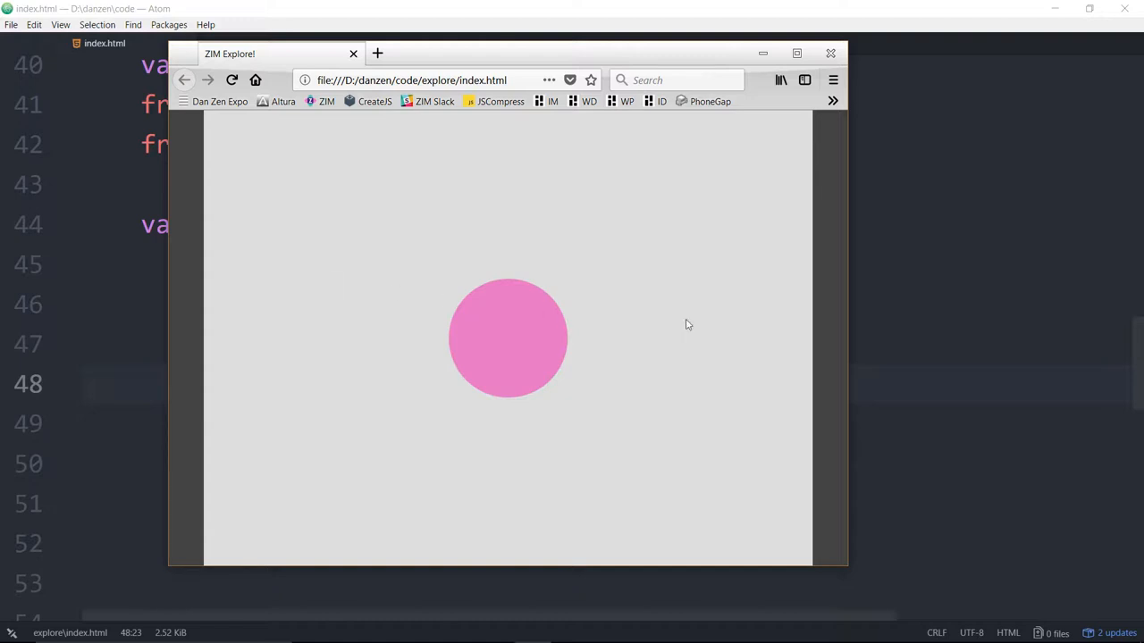
key("alt+Tab")
left_click(348, 305)
Add loop:true on a new line after rewind:true in the animate options
left_click(489, 427)
type(",")
key("Return")
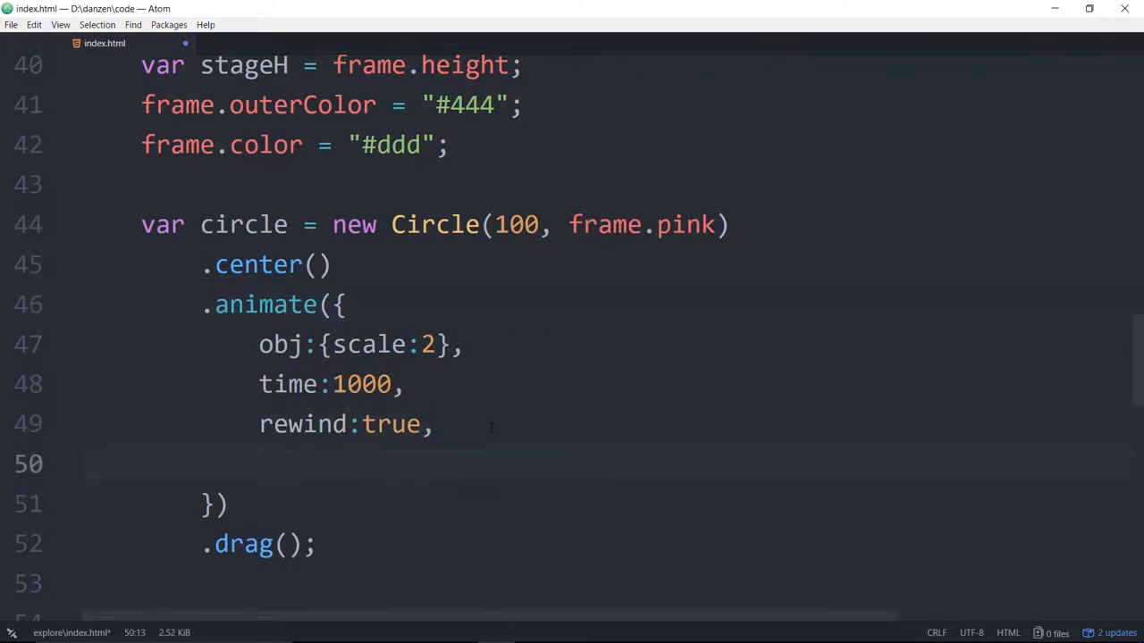
type("loop:treu")
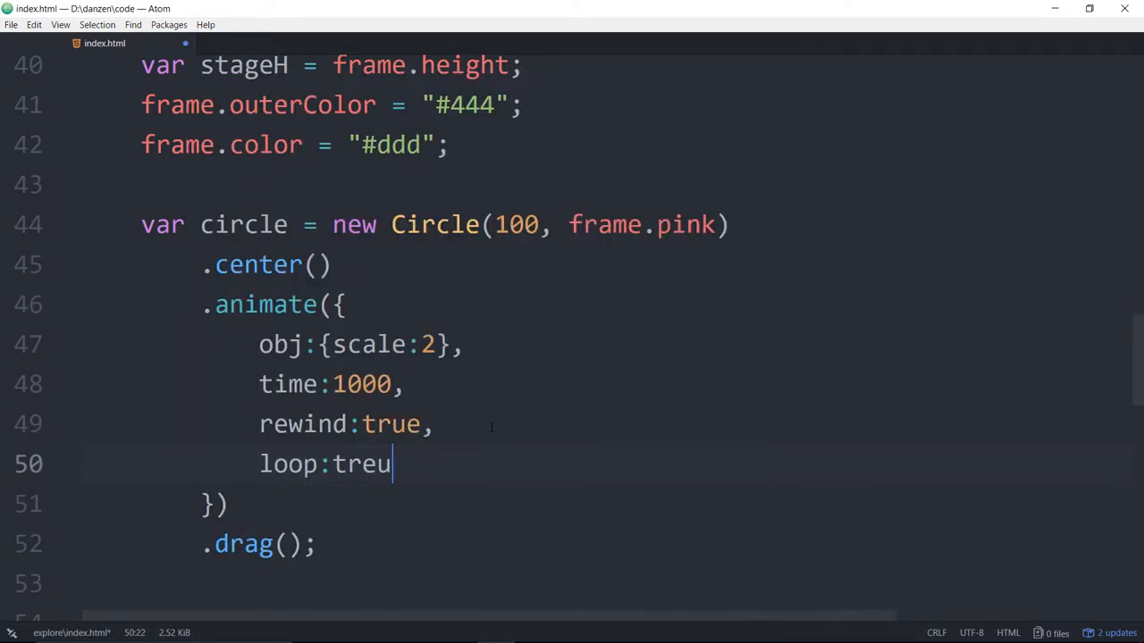
key("BackSpace")
key("BackSpace")
type("ue")
scroll(591, 420, "down", 2)
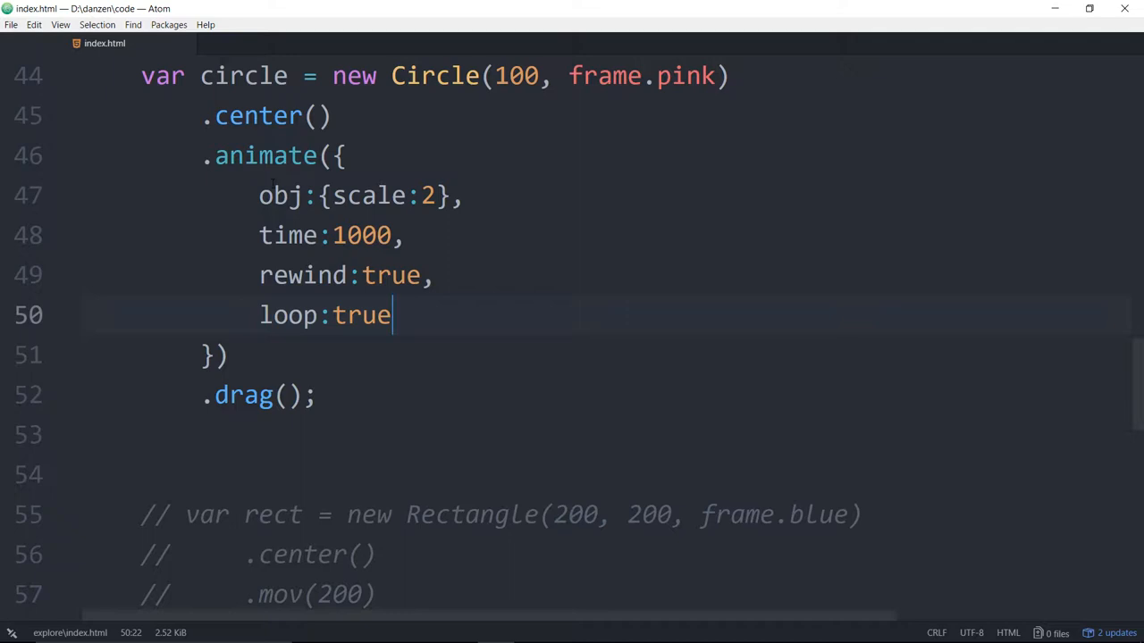
left_click_drag(332, 196, 435, 196)
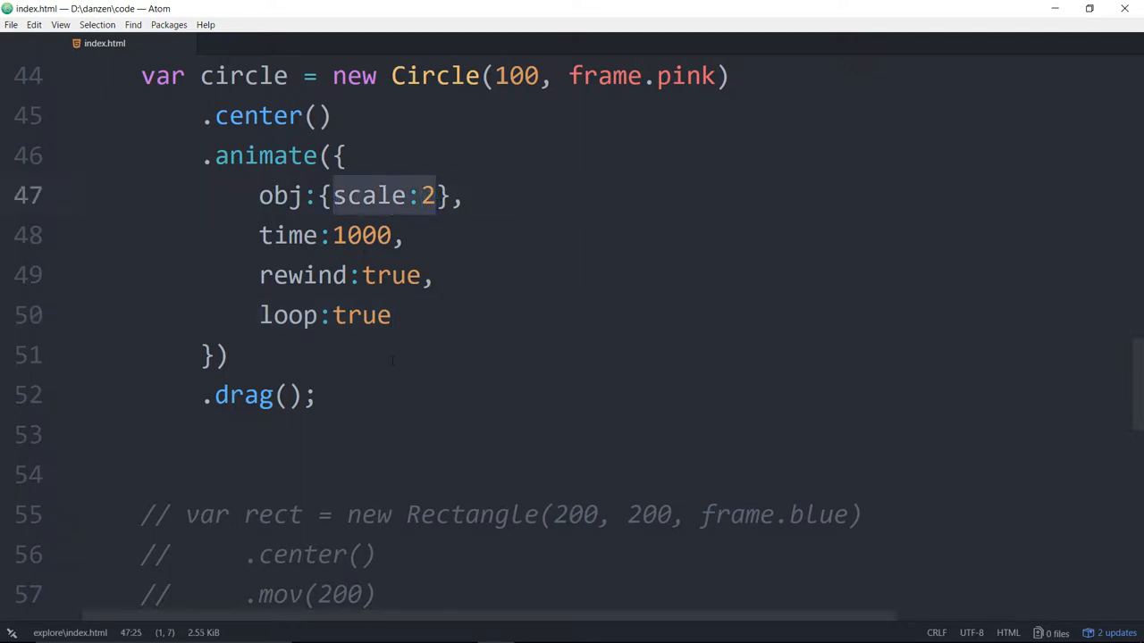
left_click(532, 628)
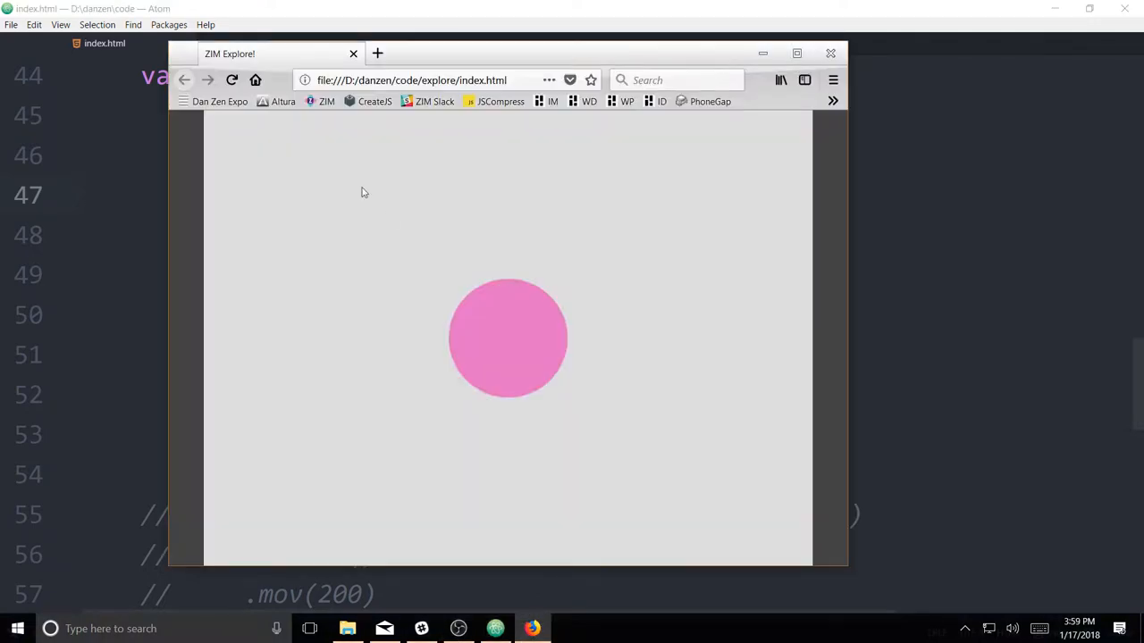
key("ctrl+r")
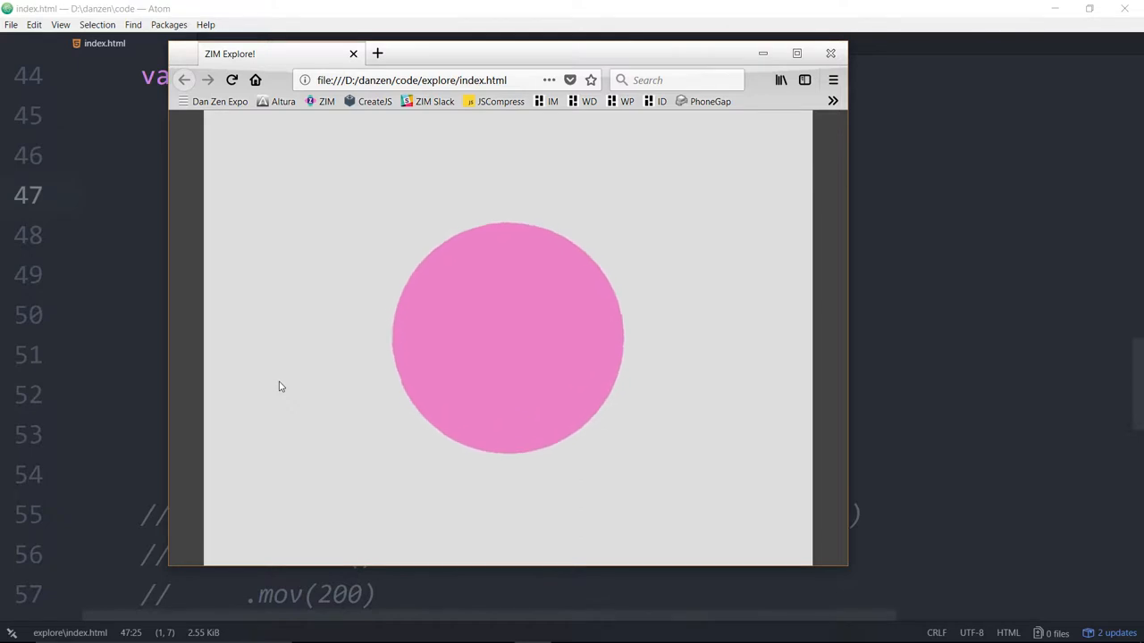
left_click(909, 278)
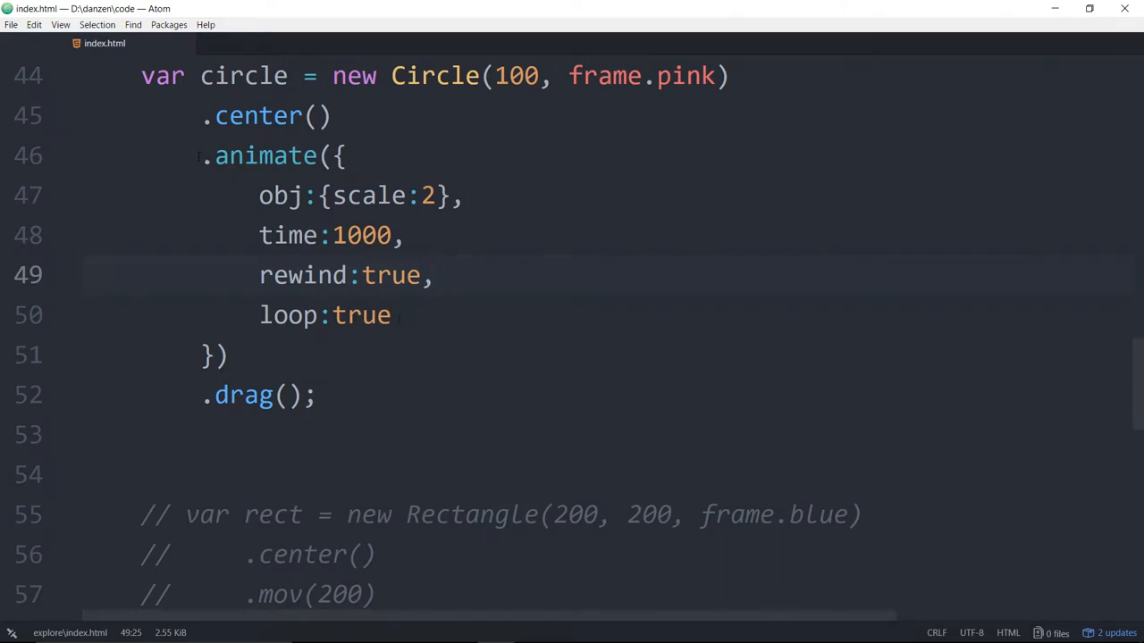
Highlight the animate block lines, the time value and the .drag() call to review them
left_click_drag(198, 156, 231, 355)
left_click(487, 285)
left_click(347, 235)
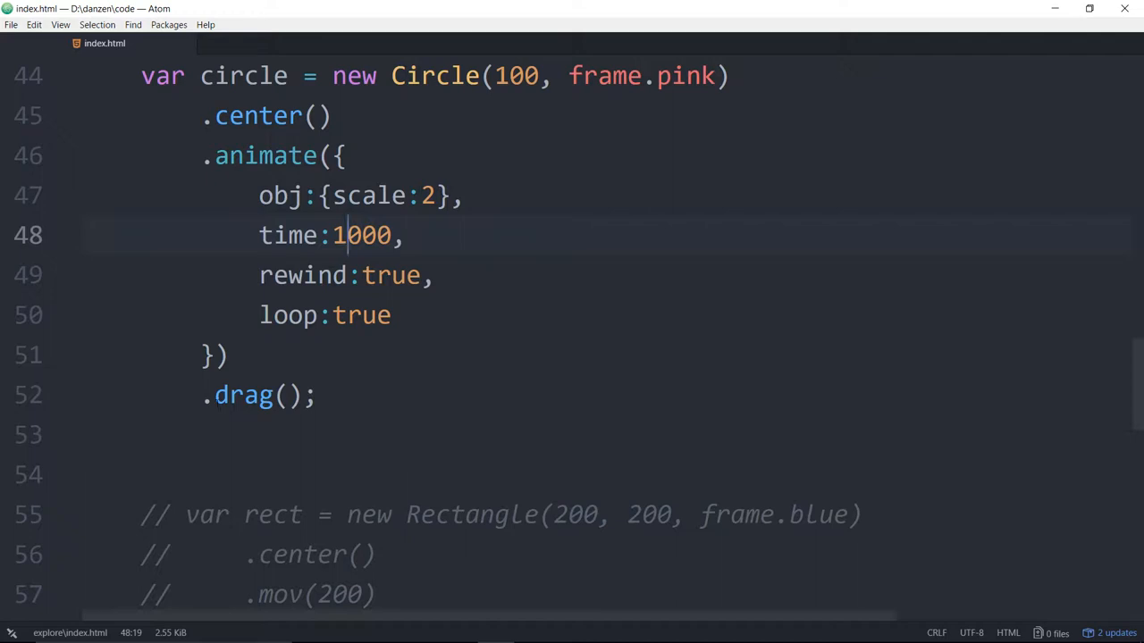
left_click_drag(202, 395, 319, 395)
left_click(318, 395)
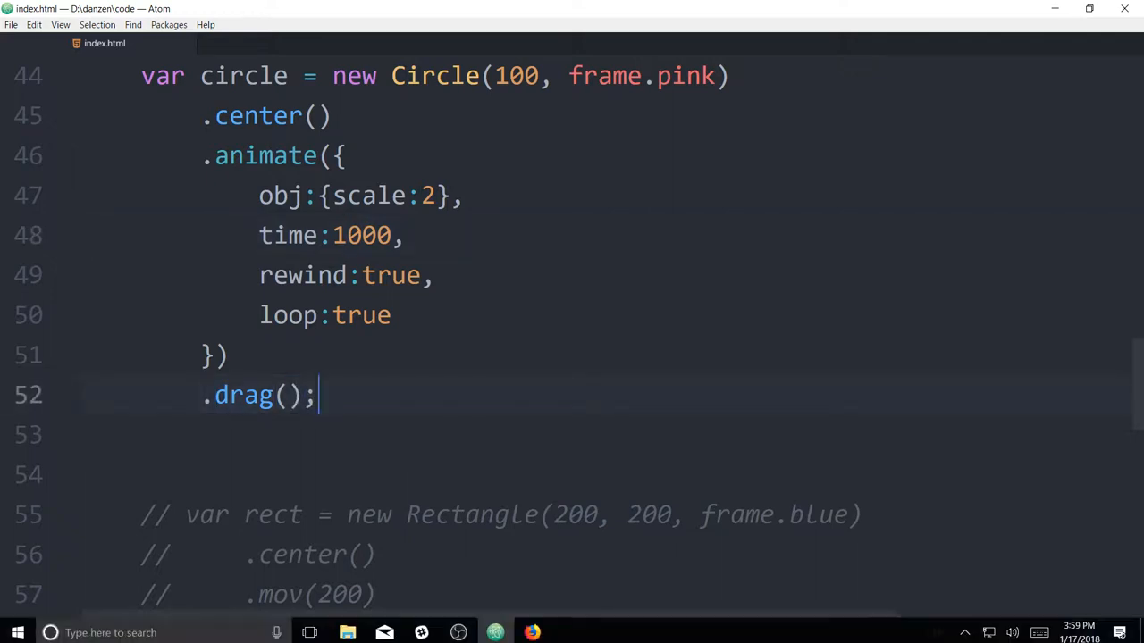
left_click(532, 629)
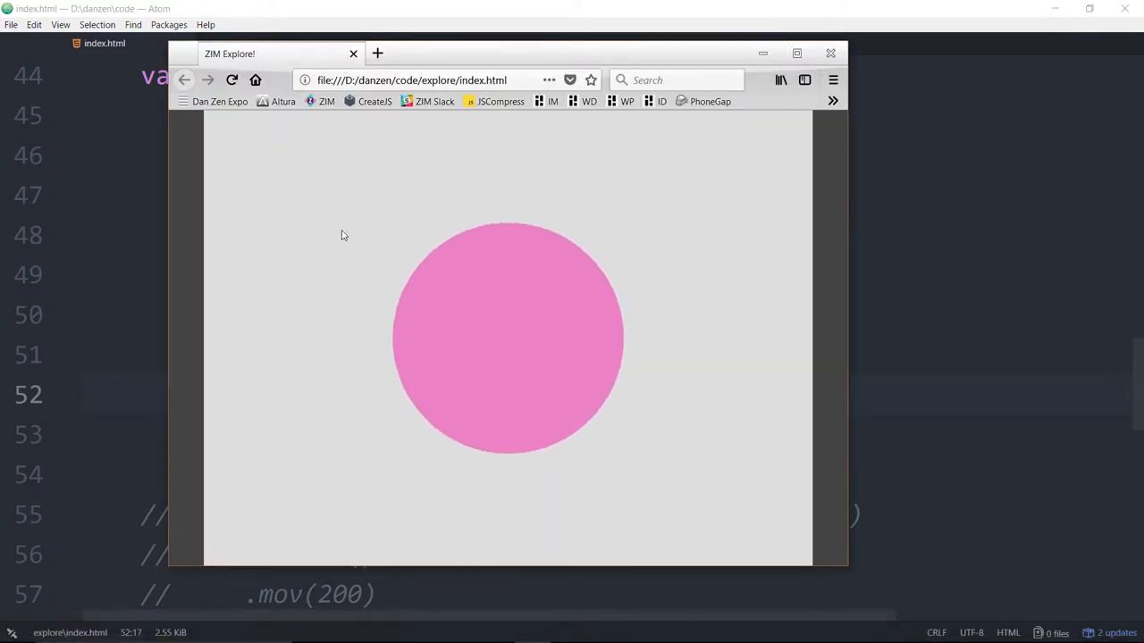
mouse_move(512, 366)
left_mouse_down()
mouse_move(393, 341)
mouse_move(438, 327)
left_mouse_up()
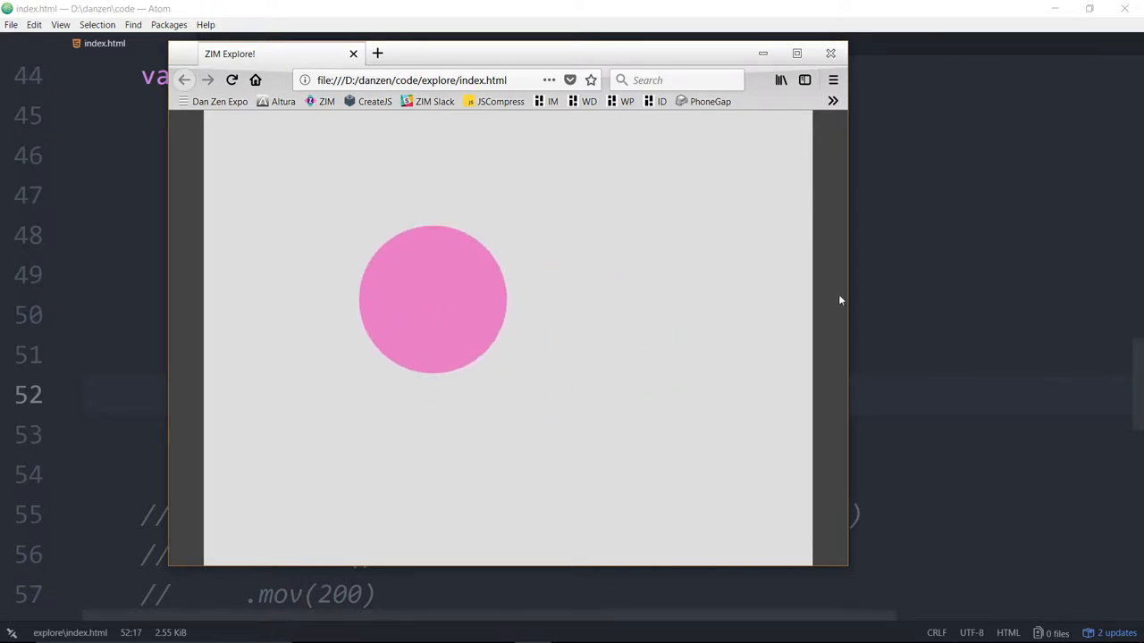
key("alt+Tab")
Add x:800 to the animate target after scale:2 and reload the Firefox page to test it
left_click_drag(332, 196, 436, 196)
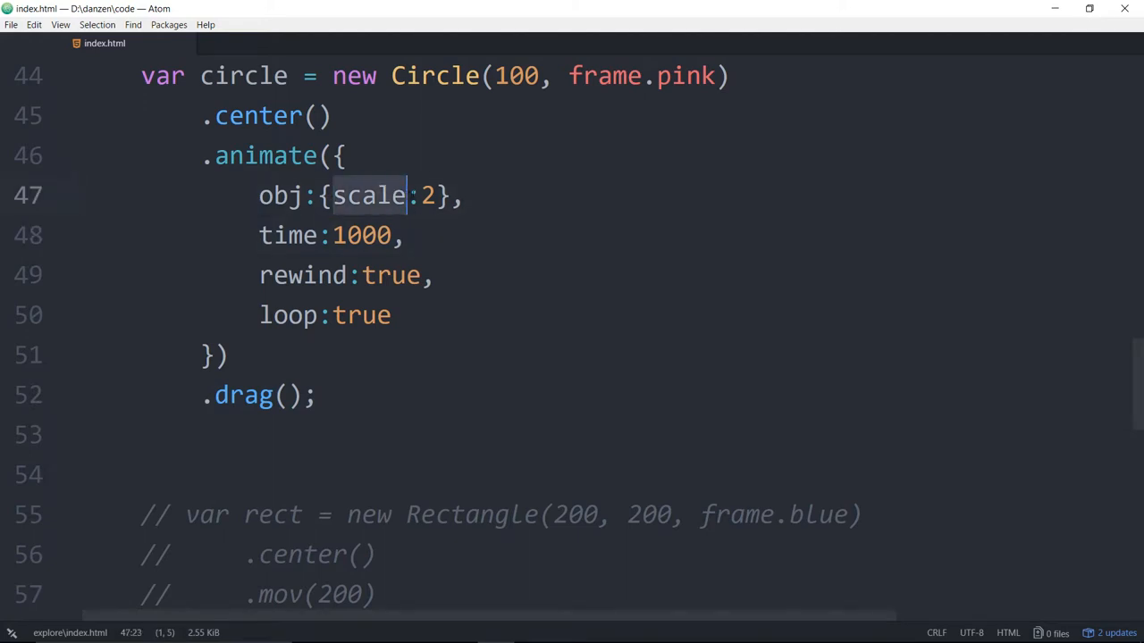
left_click(380, 196)
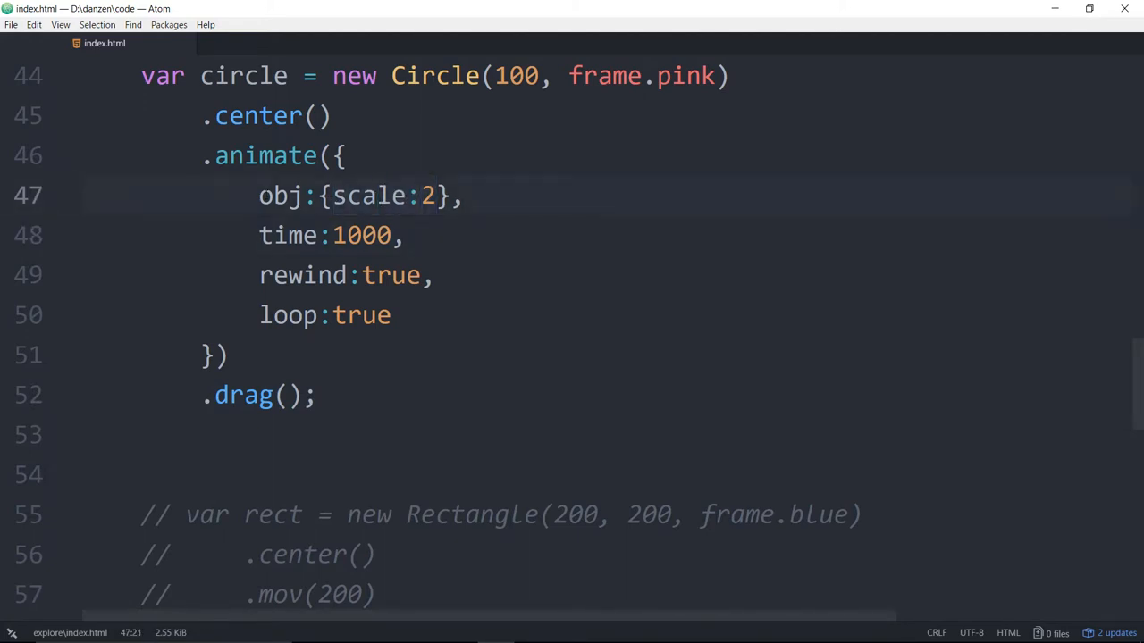
double_click(280, 196)
left_click(438, 195)
type(", ")
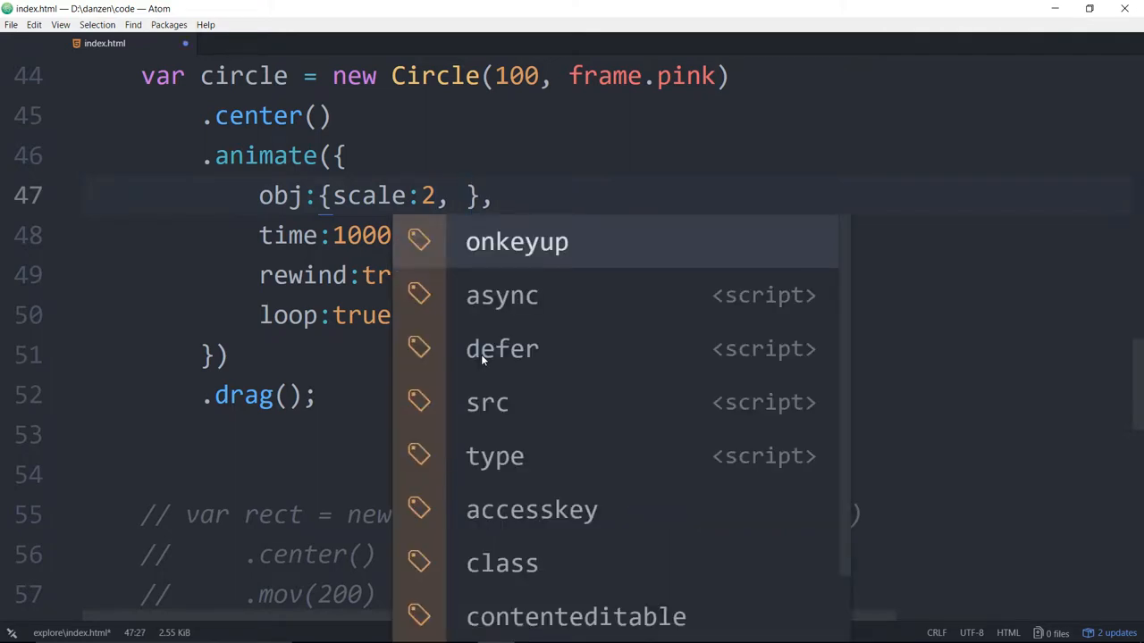
type("x:")
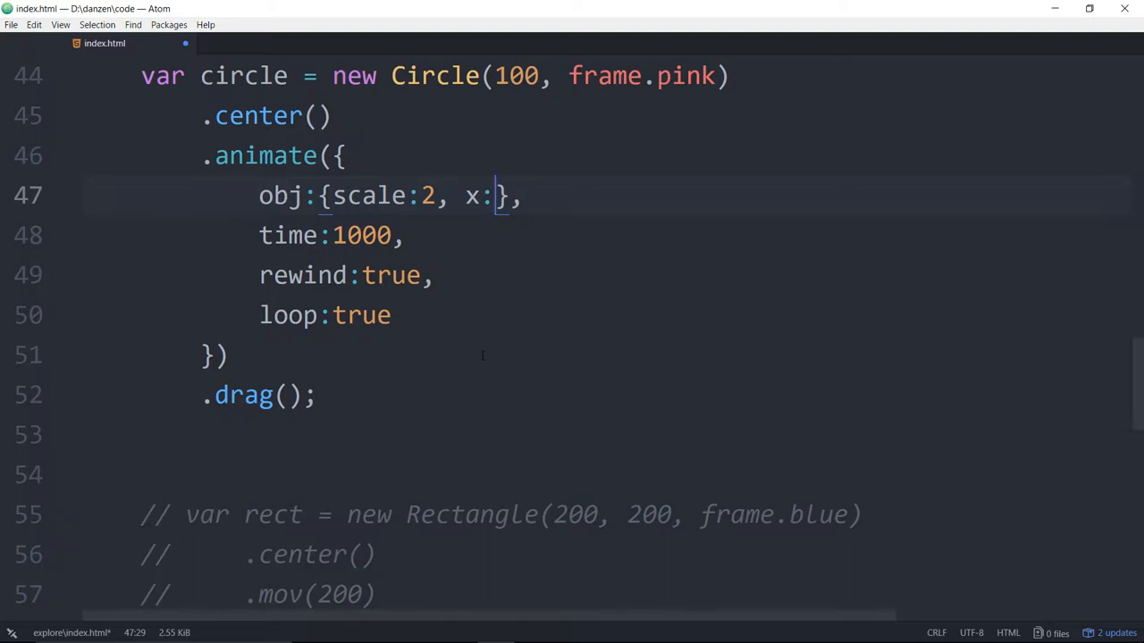
type("800")
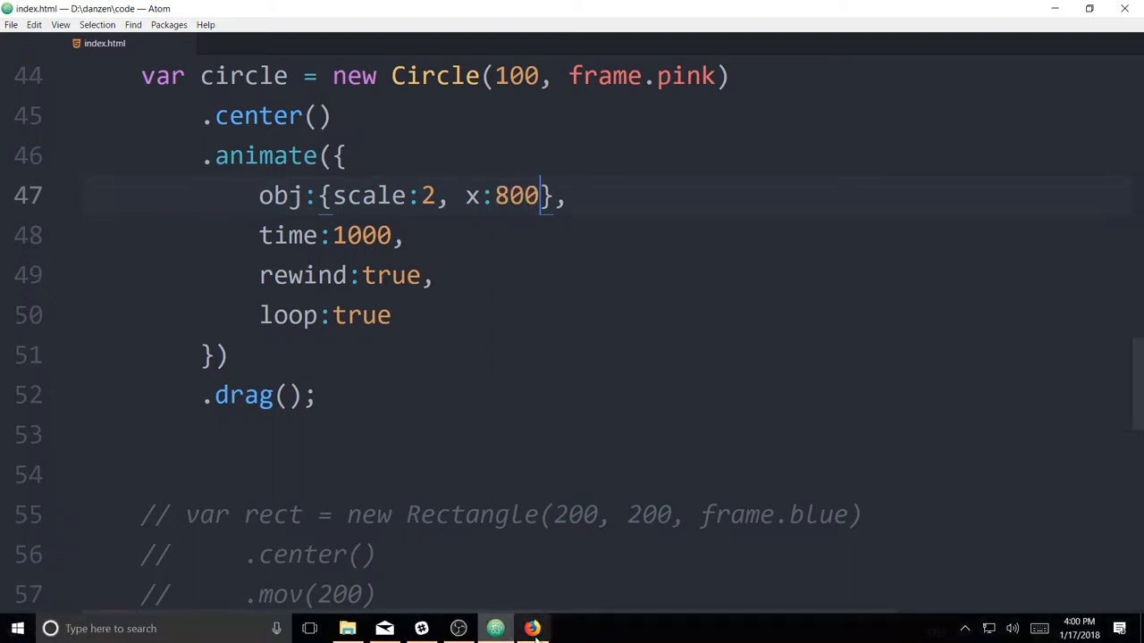
left_click(533, 628)
left_click(231, 80)
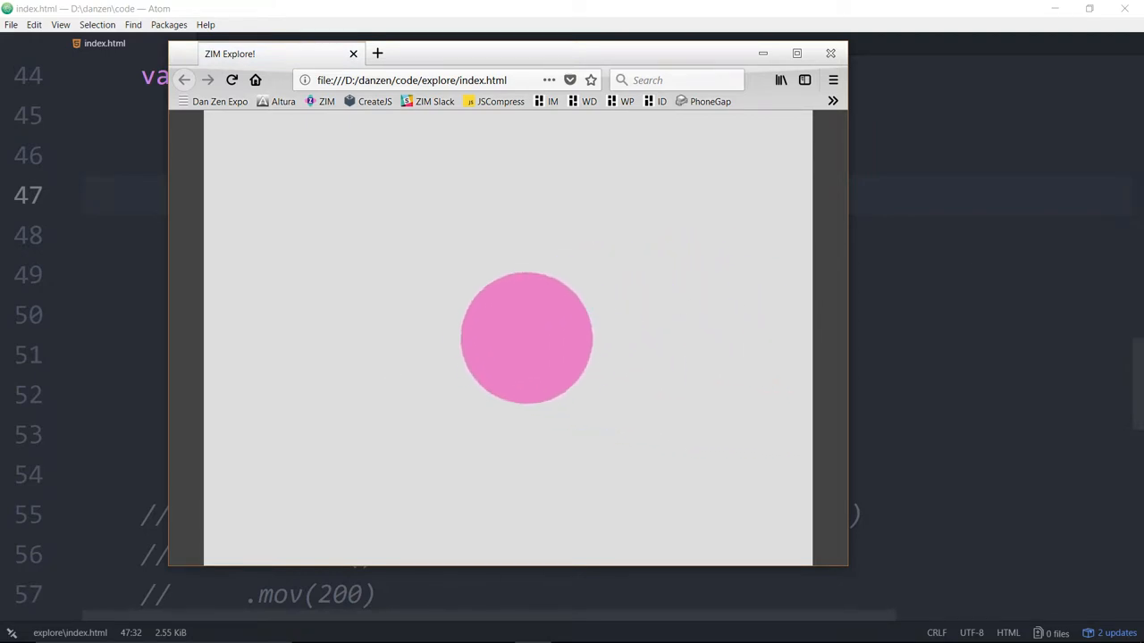
key("alt+Tab")
Change the x target from 800 to the quoted relative value "-300"
left_click(495, 195)
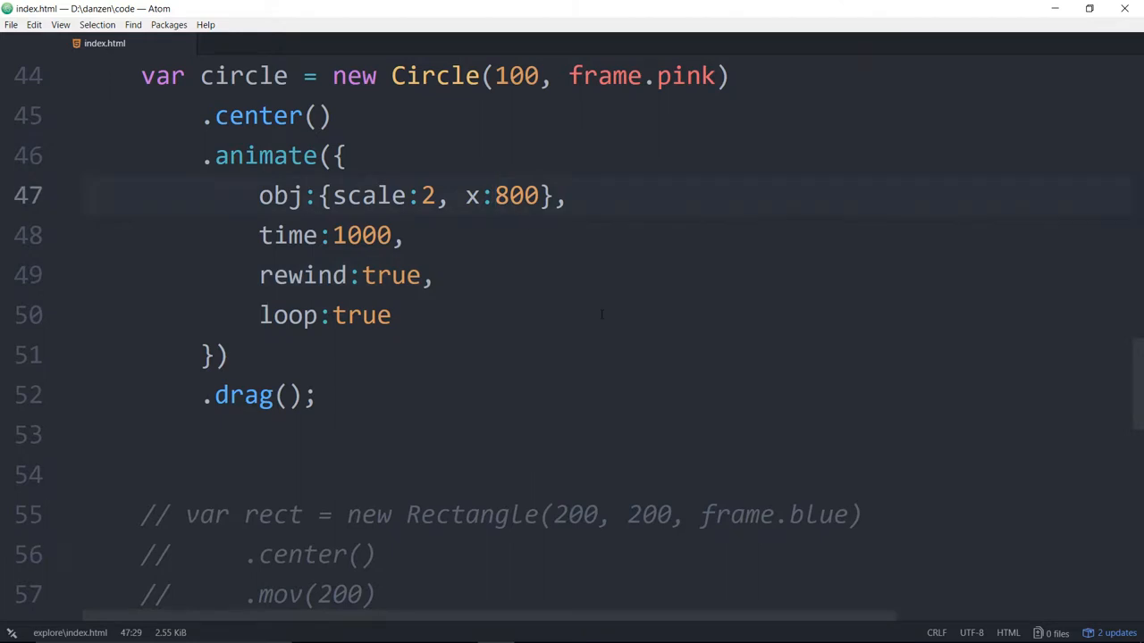
type("-")
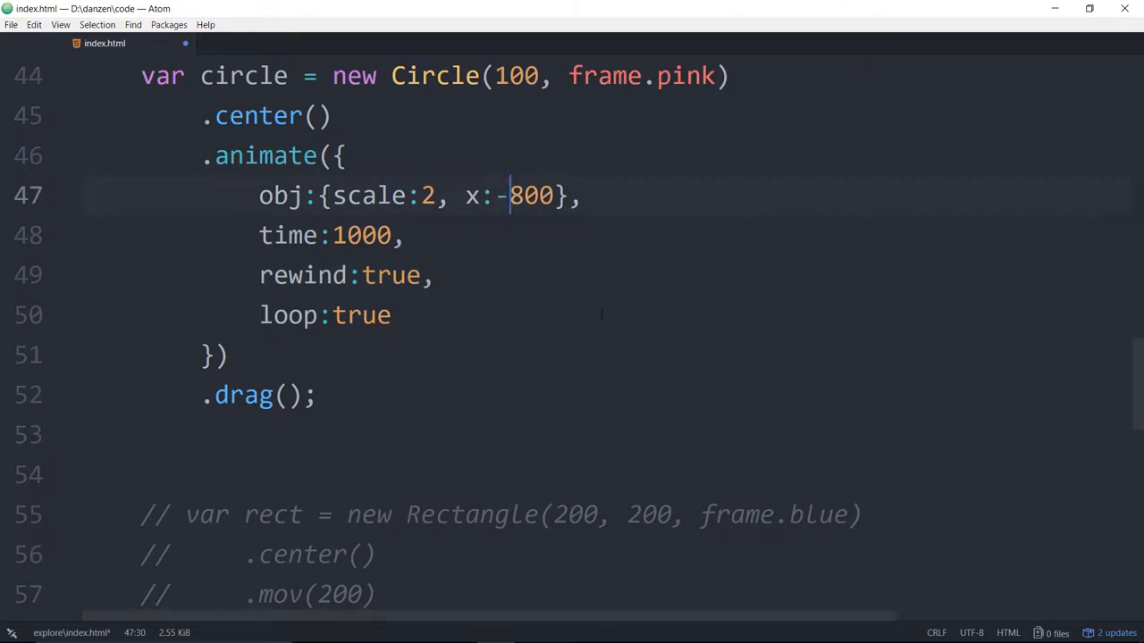
key("Delete")
type("3")
key("shift+Right")
key("shift+Right")
key("shift+Right")
type("\"")
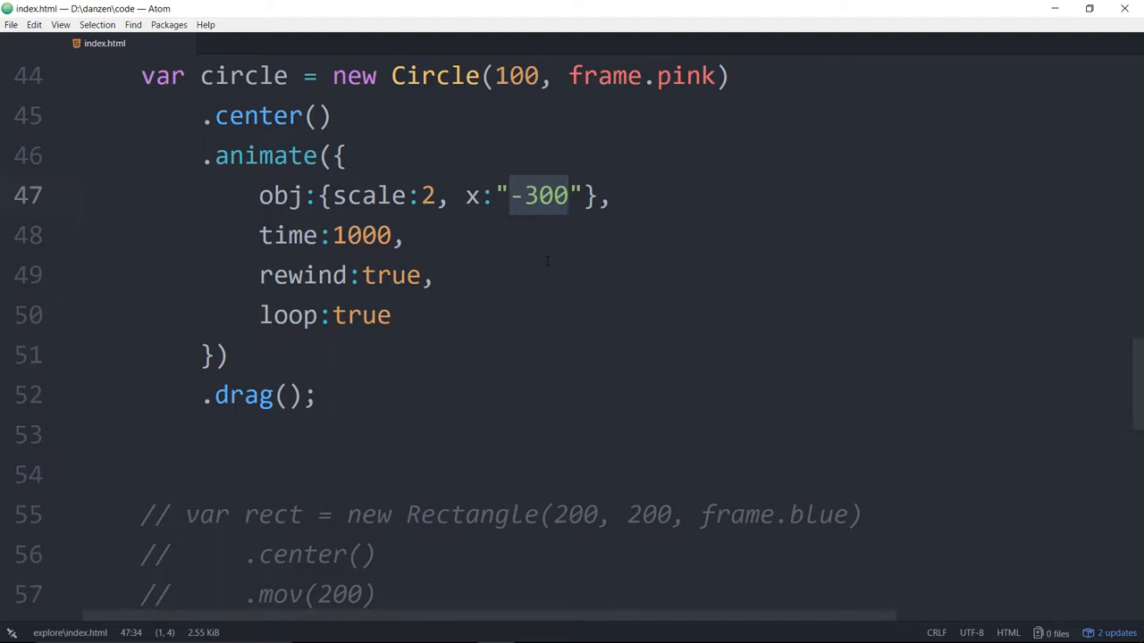
left_click(527, 636)
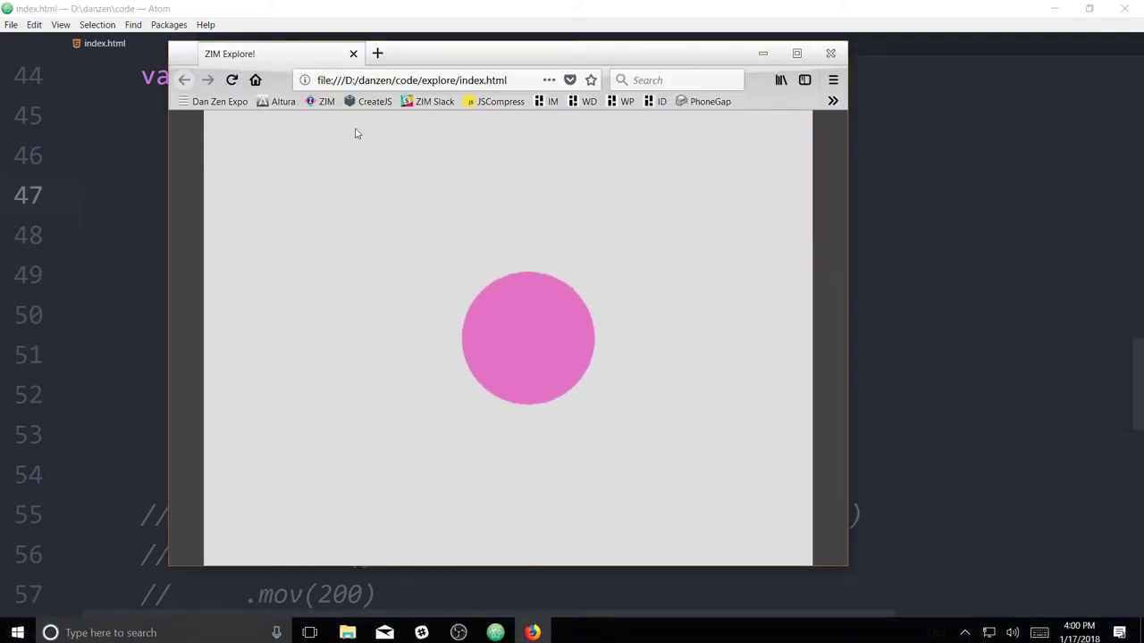
left_click(232, 80)
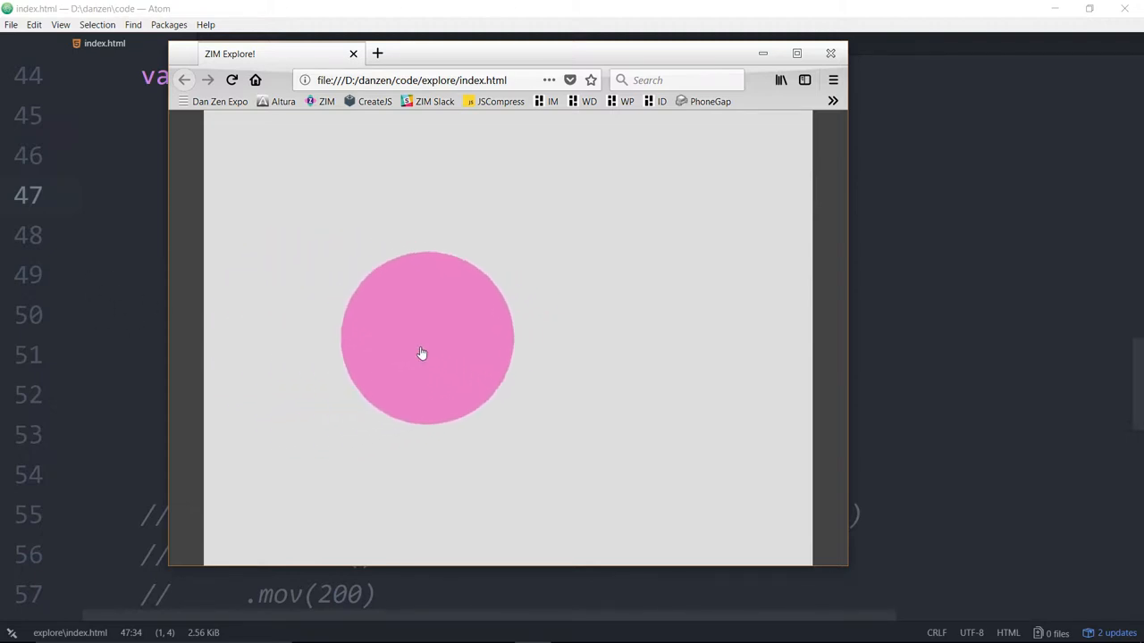
key("alt+Tab")
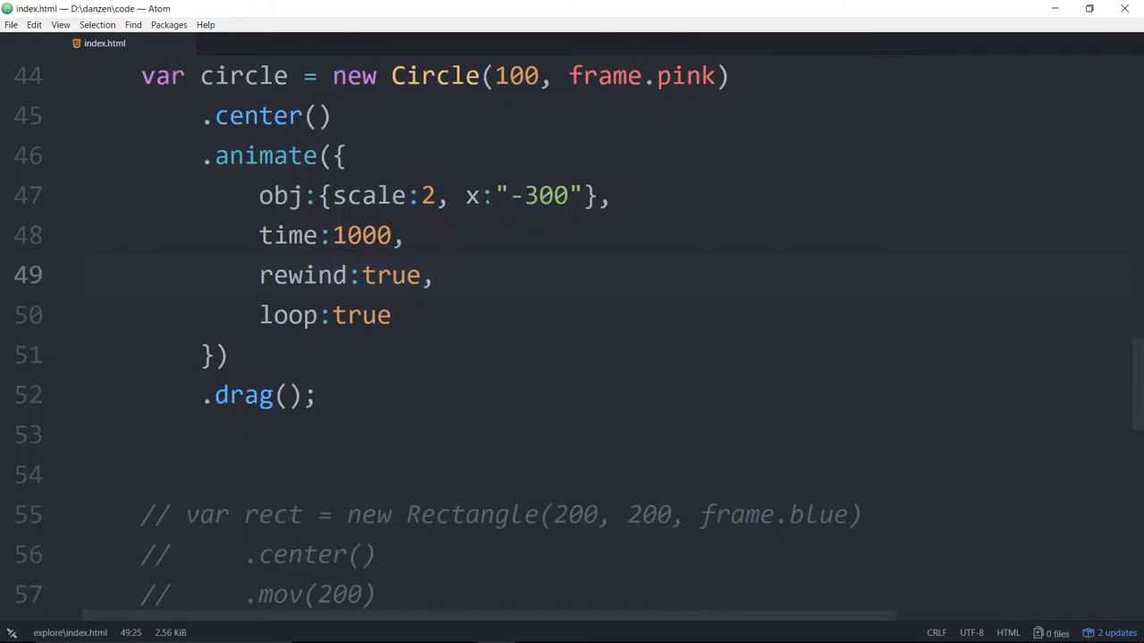
Delete the , x:"-300" setting so line 47 reads obj:{scale:2}
left_click(582, 195)
left_click_drag(319, 195, 597, 195)
left_click(376, 196)
left_click(526, 195)
key("End")
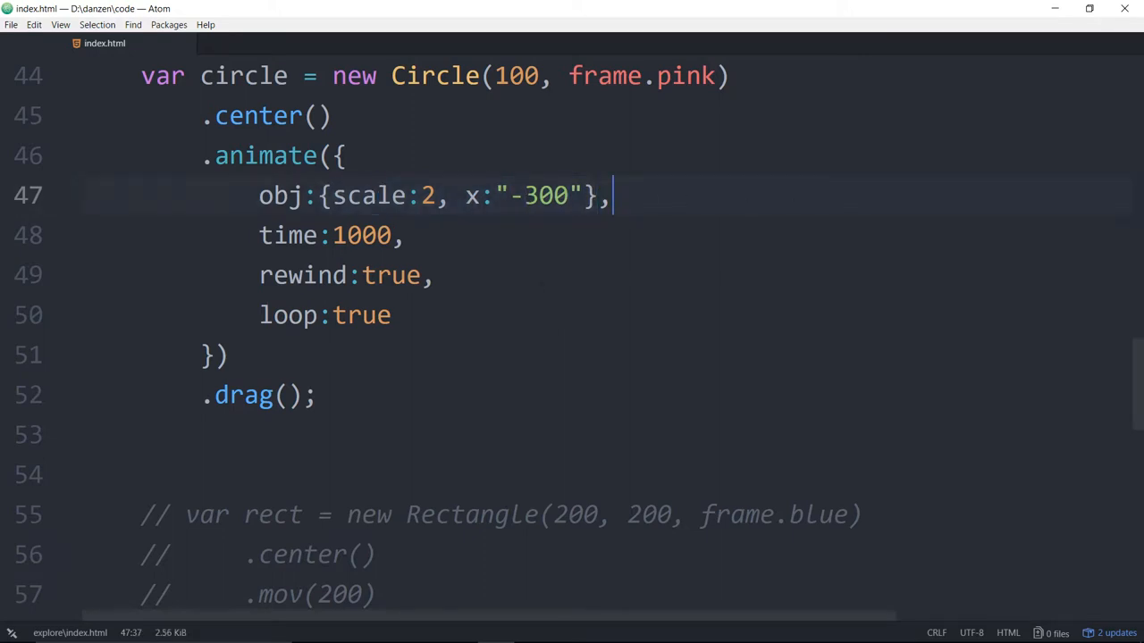
left_click(465, 196)
key("shift+Right")
key("shift+Right")
key("shift+Right")
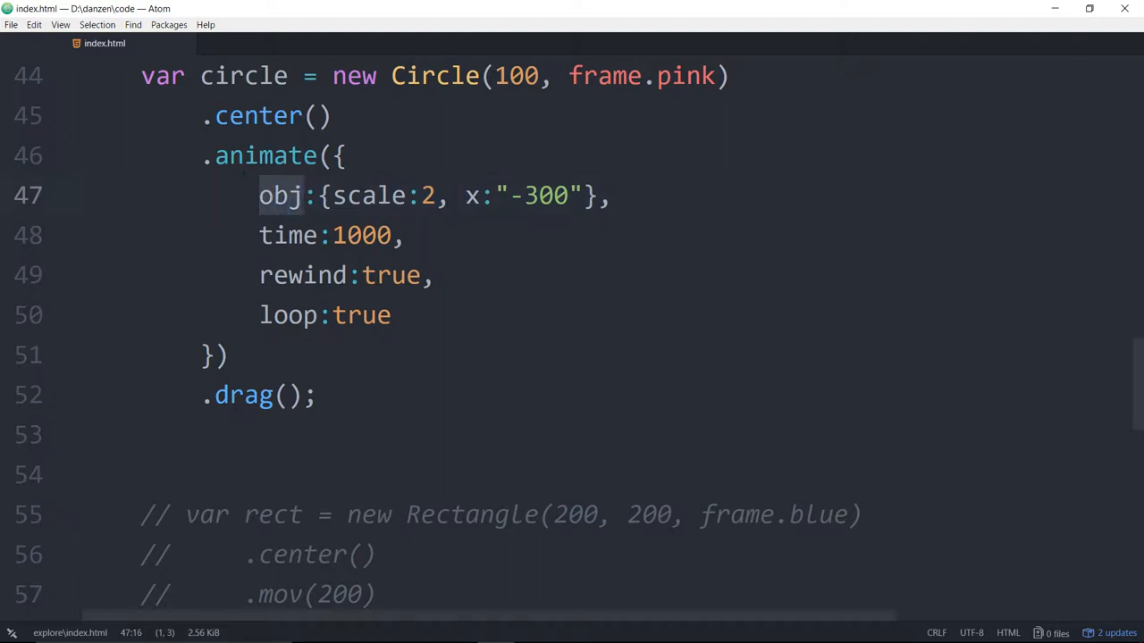
key("Up")
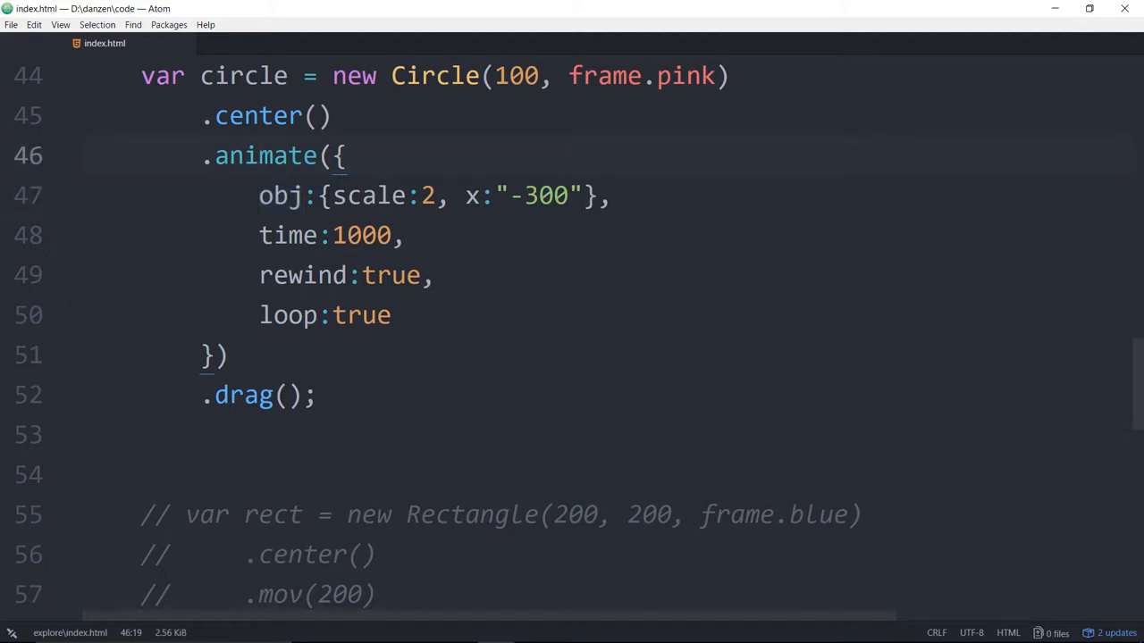
key("Down")
key("Up")
key("Down")
key("shift+Right")
key("shift+Right")
key("shift+Right")
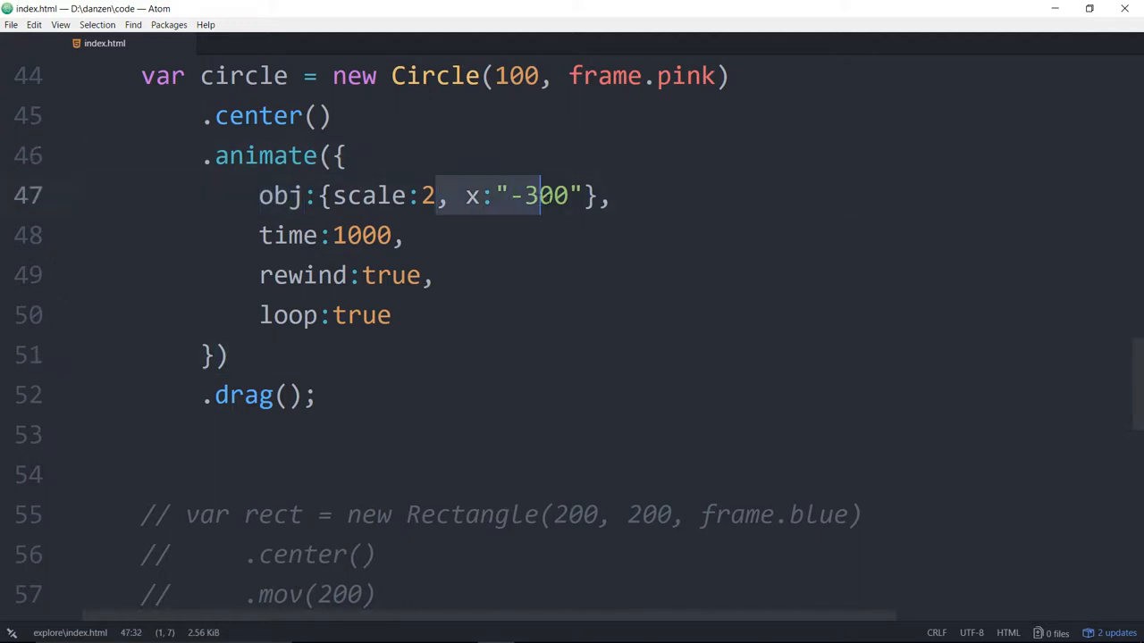
key("shift+Right")
key("shift+Right")
key("BackSpace")
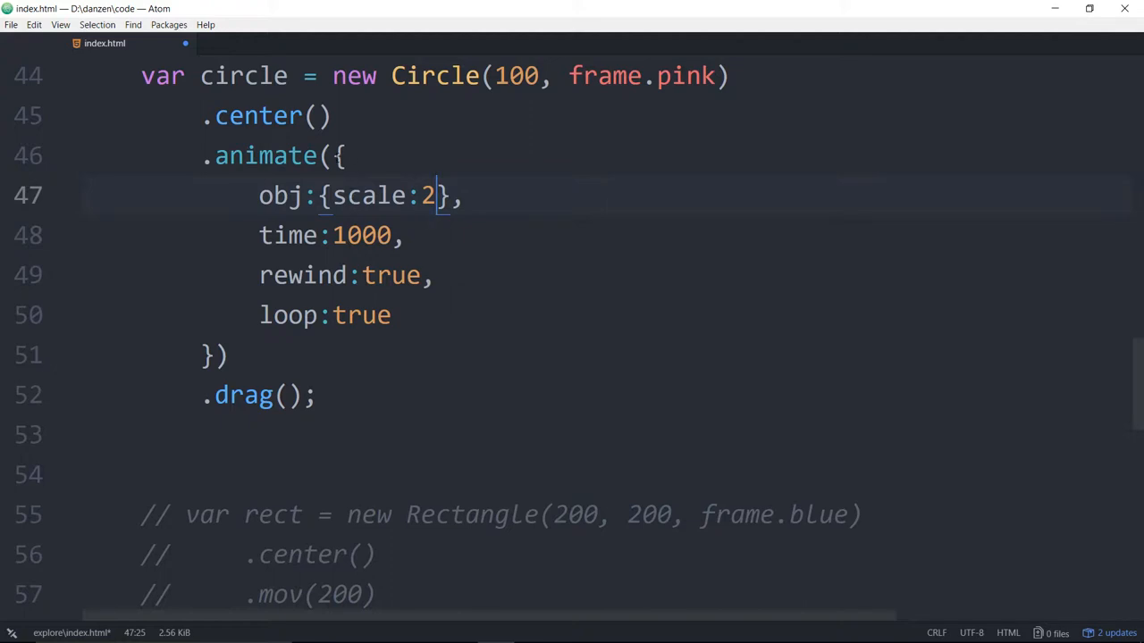
Review scale:2, the true values and drag(), then save index.html
key("Up")
key("Down")
key("Down")
key("Down")
left_click_drag(332, 195, 434, 195)
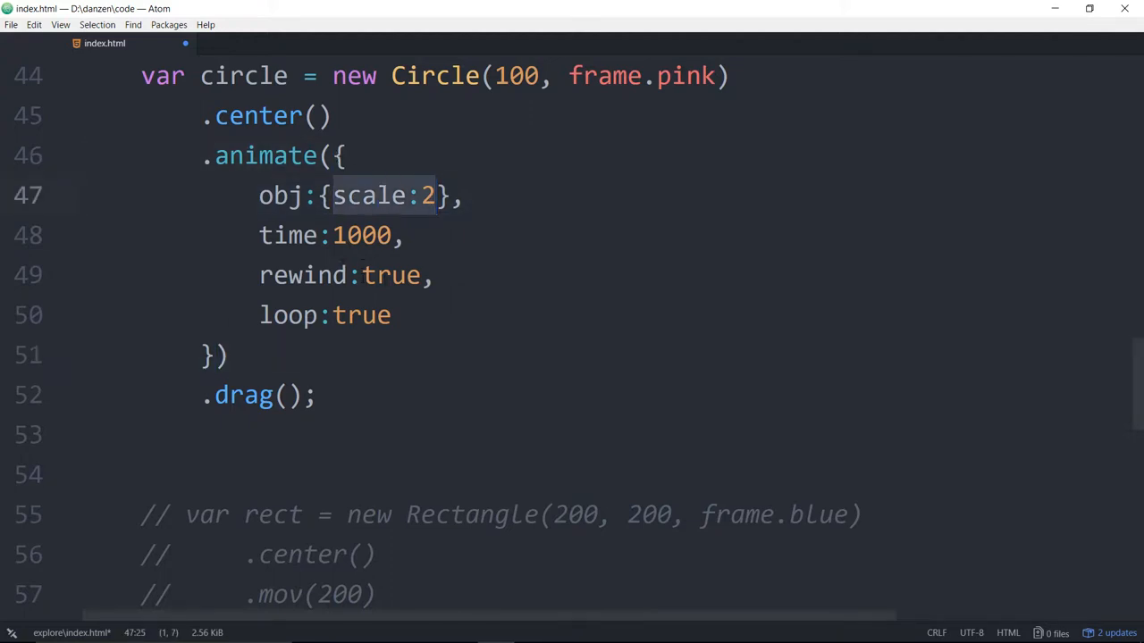
left_click(378, 274)
left_click(363, 314)
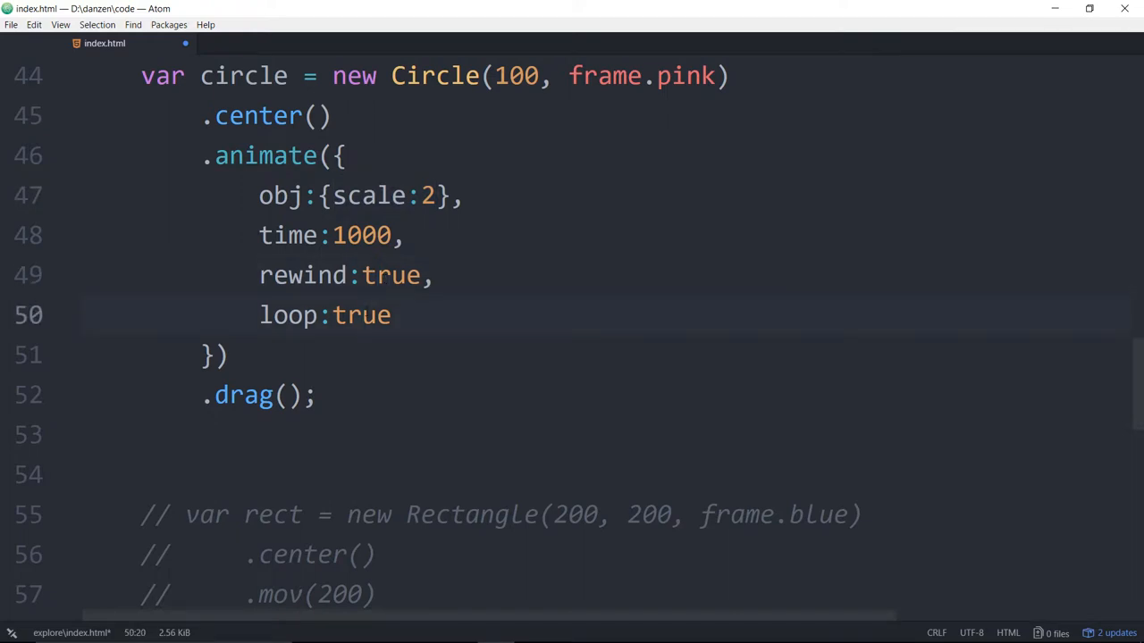
left_click_drag(215, 395, 304, 395)
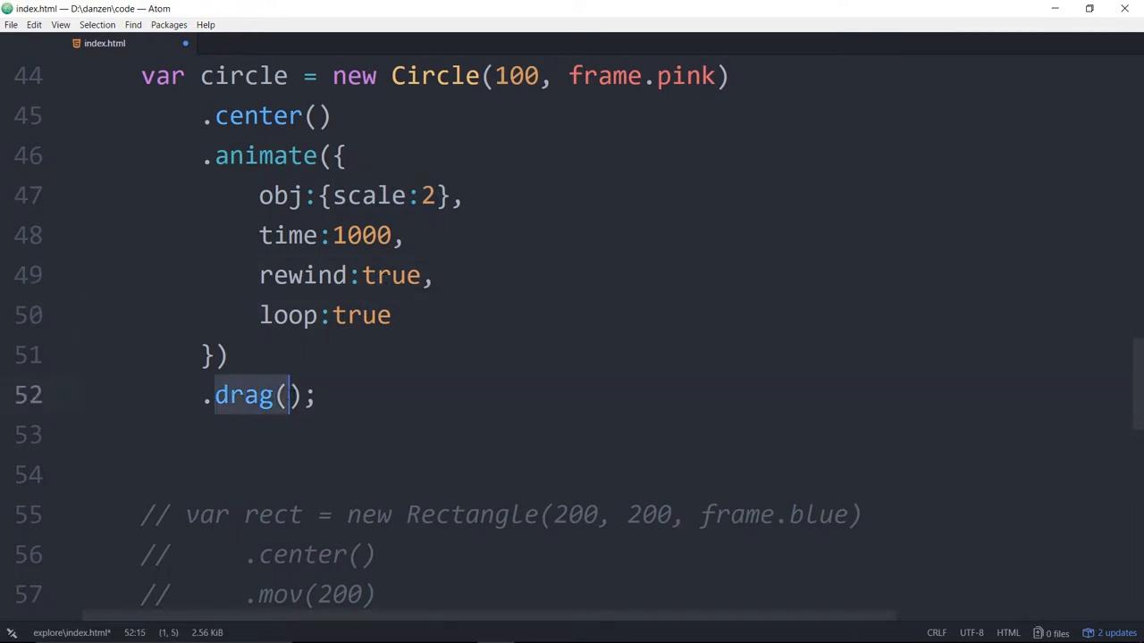
left_click(396, 362)
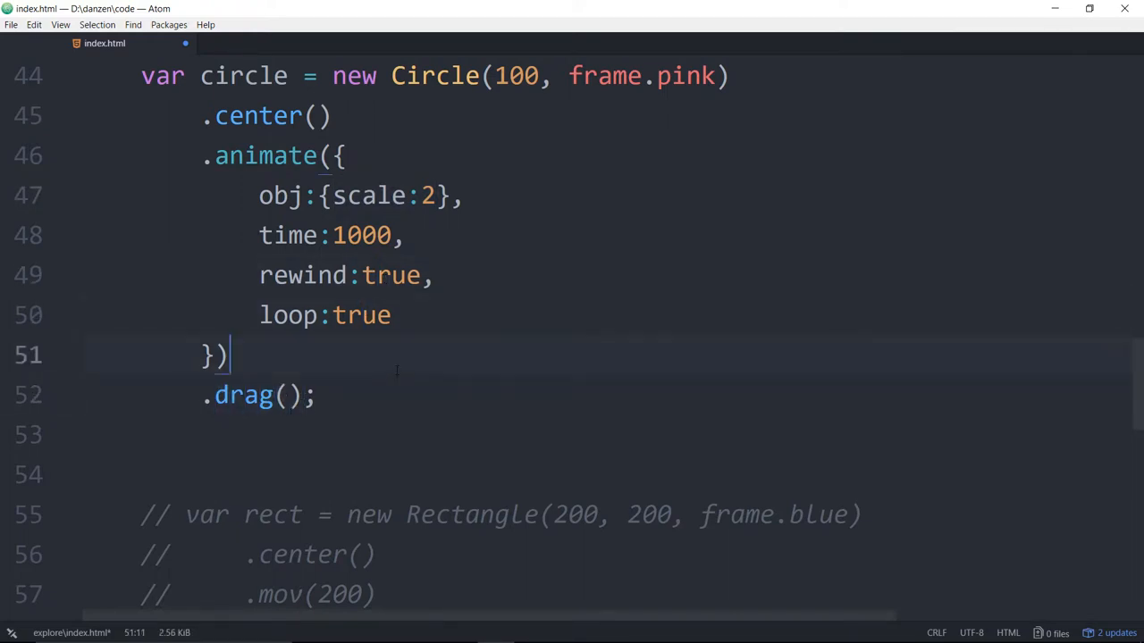
key("ctrl+s")
Pass {removeTweens:false} into the drag() call on line 52
left_click(289, 394)
left_click(291, 196)
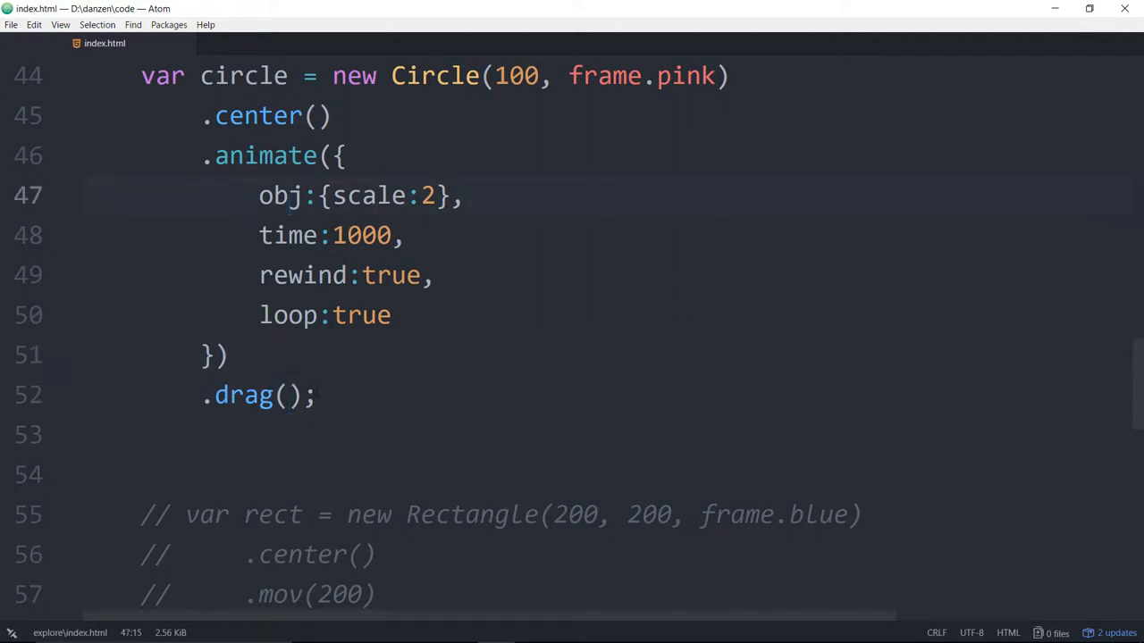
left_click(288, 394)
type("{")
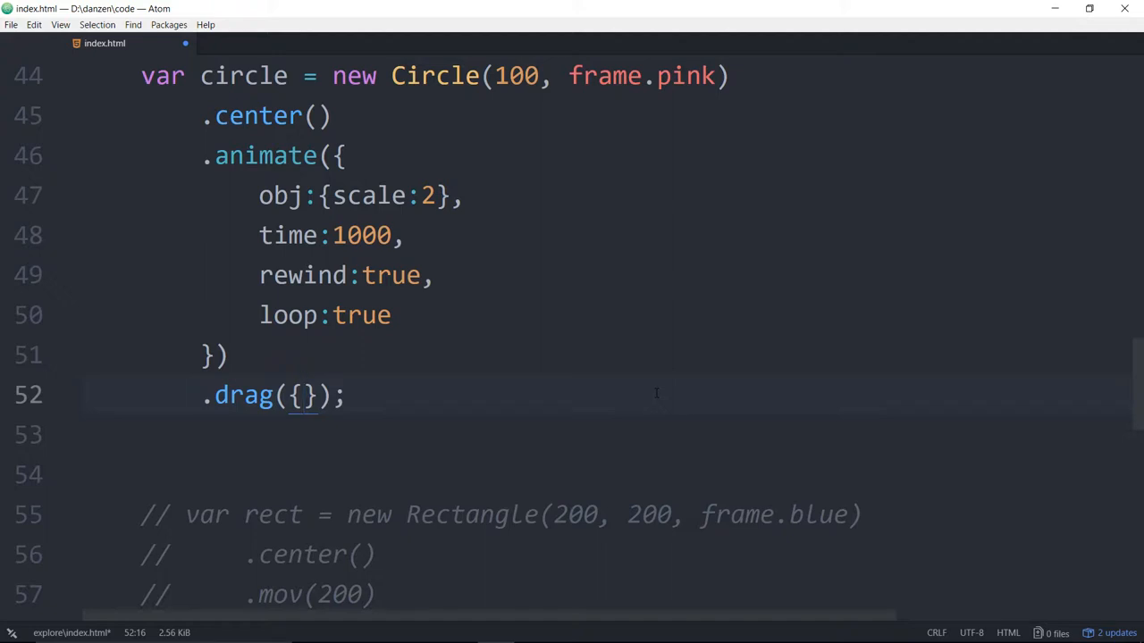
type("removeTe")
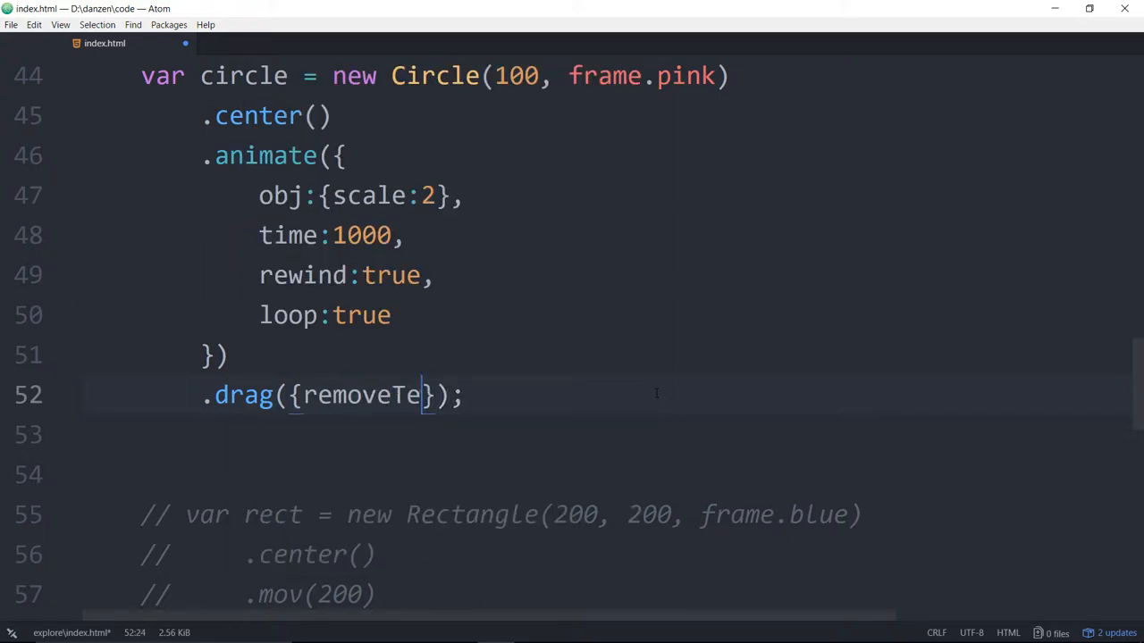
type("weens:fa")
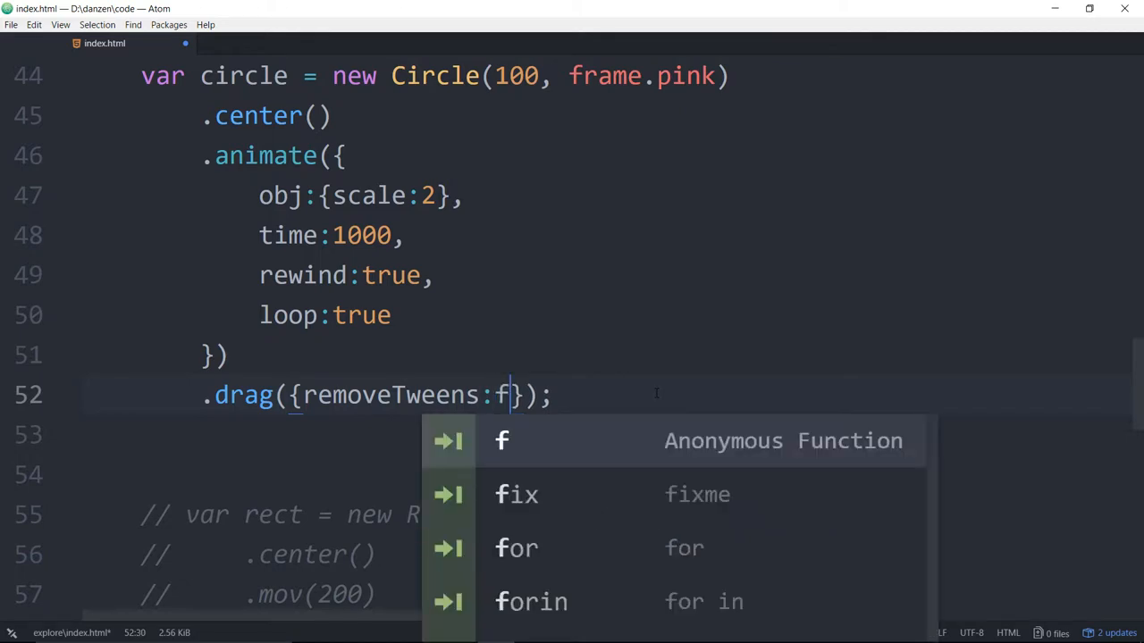
type("lse")
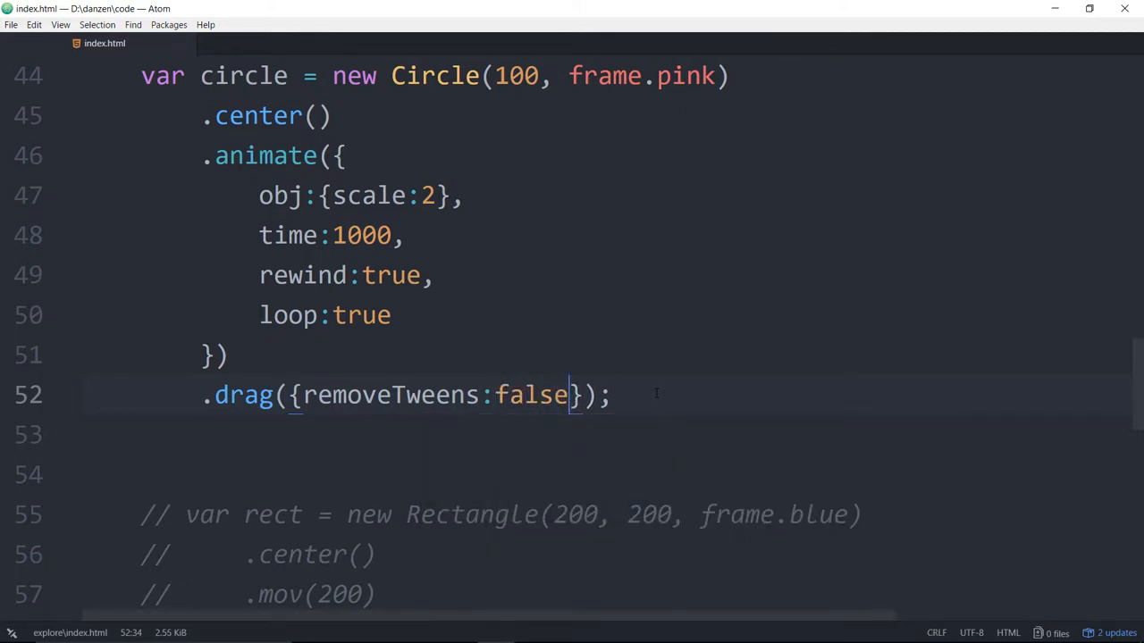
key("shift+Home")
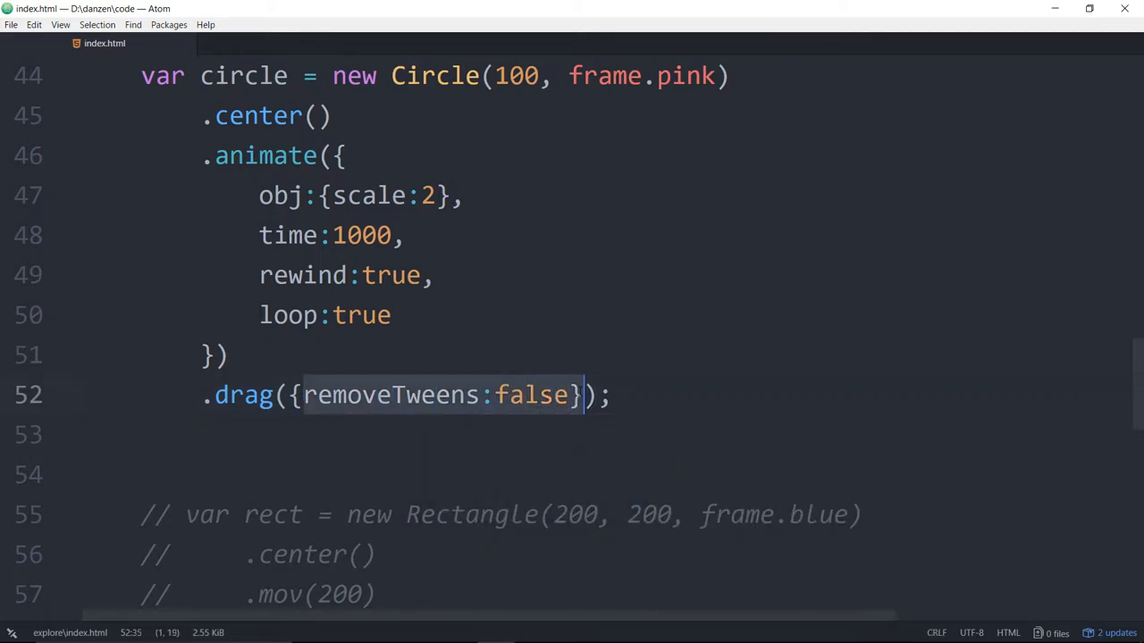
left_click(318, 395)
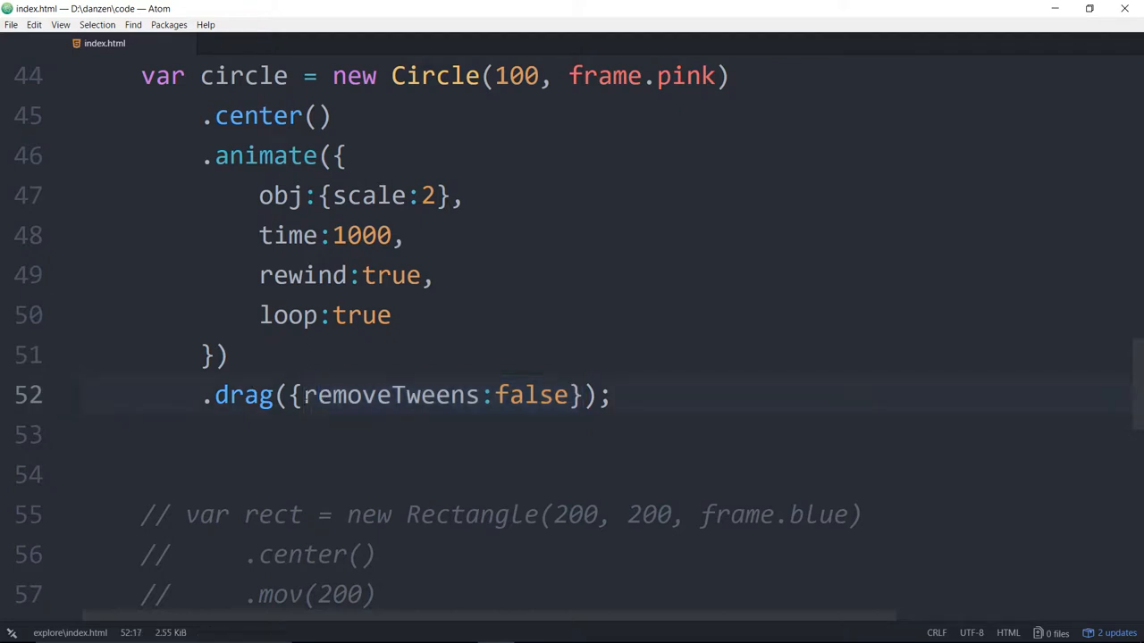
Point out the removeTweens property name, then bring the Firefox page forward
left_click_drag(302, 394, 480, 395)
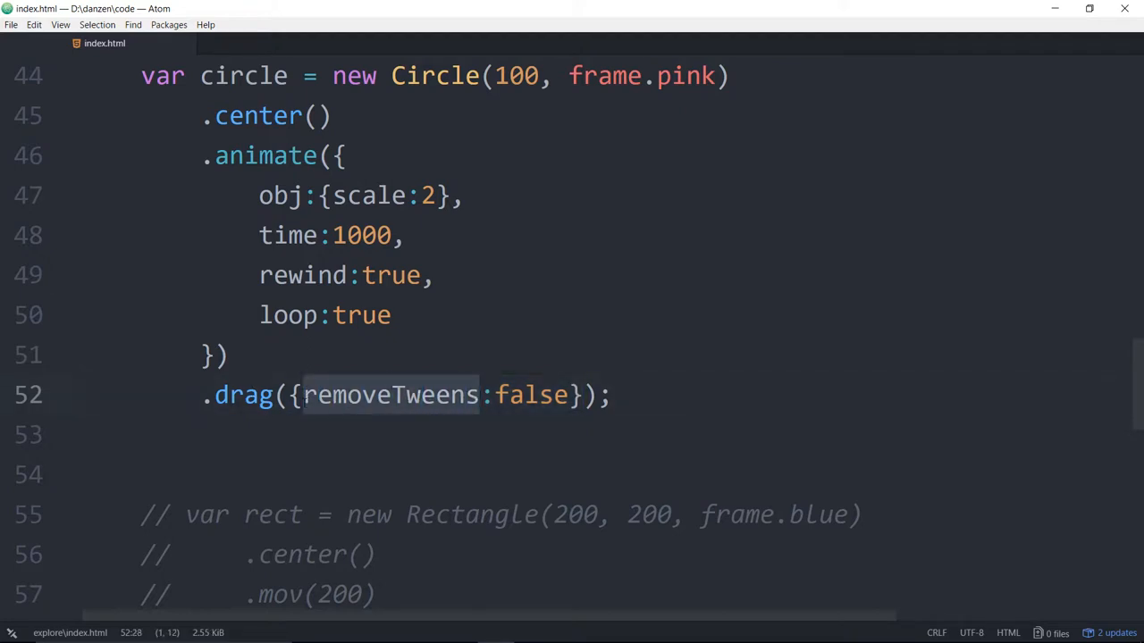
left_click(285, 395)
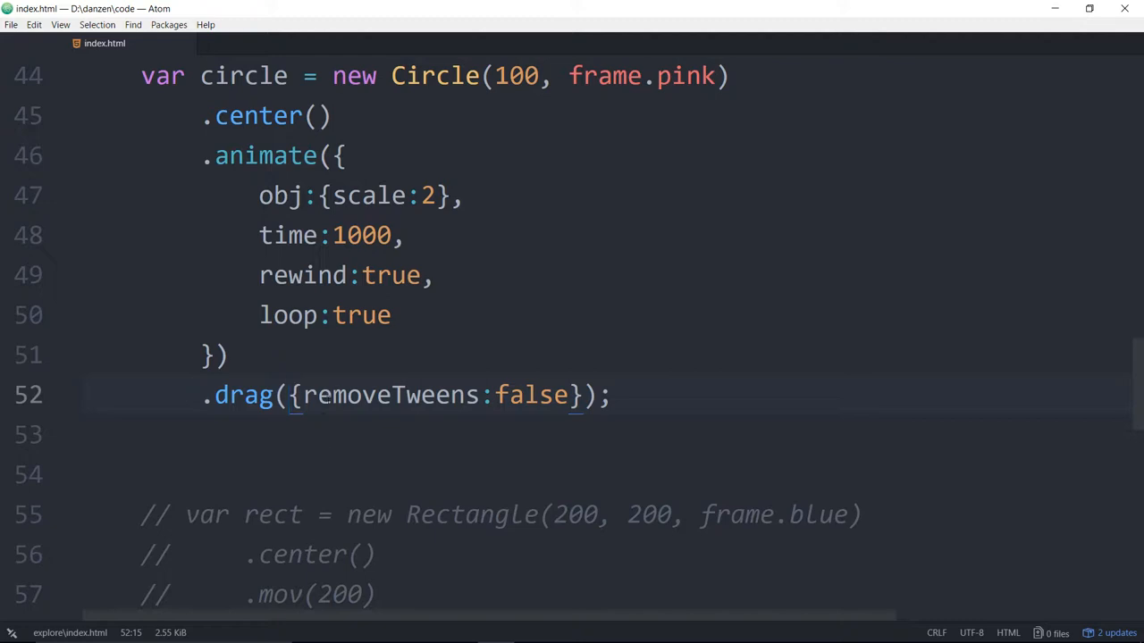
left_click_drag(303, 395, 483, 395)
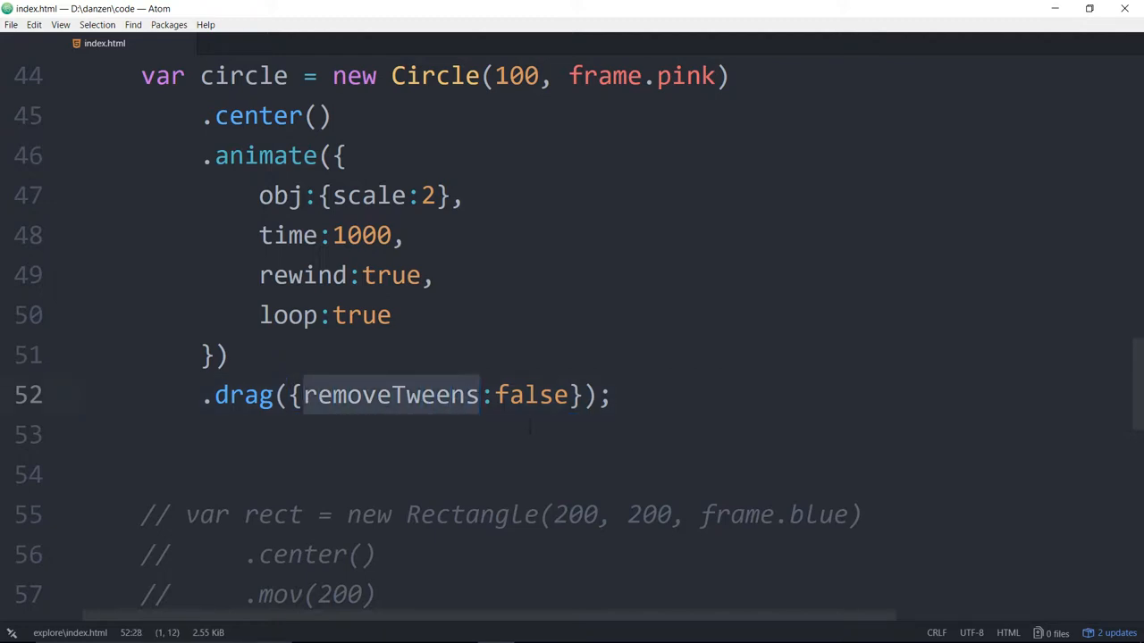
left_click(525, 395)
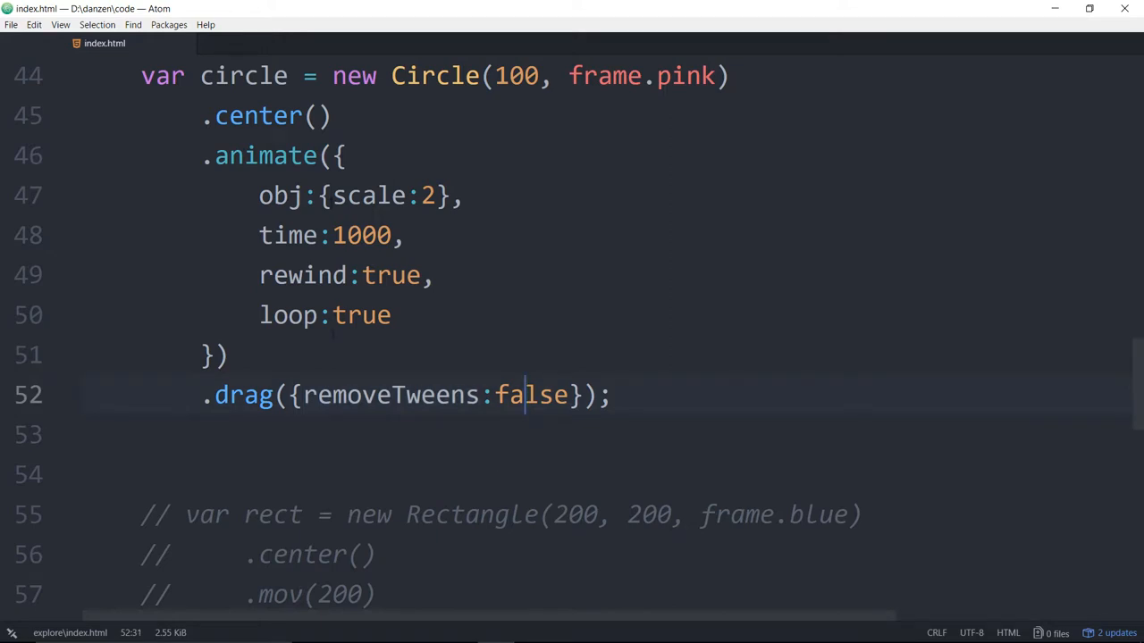
left_click(533, 628)
Reload the Firefox page, drag the pulsing pink circle around the stage, then return to Atom
key("F5")
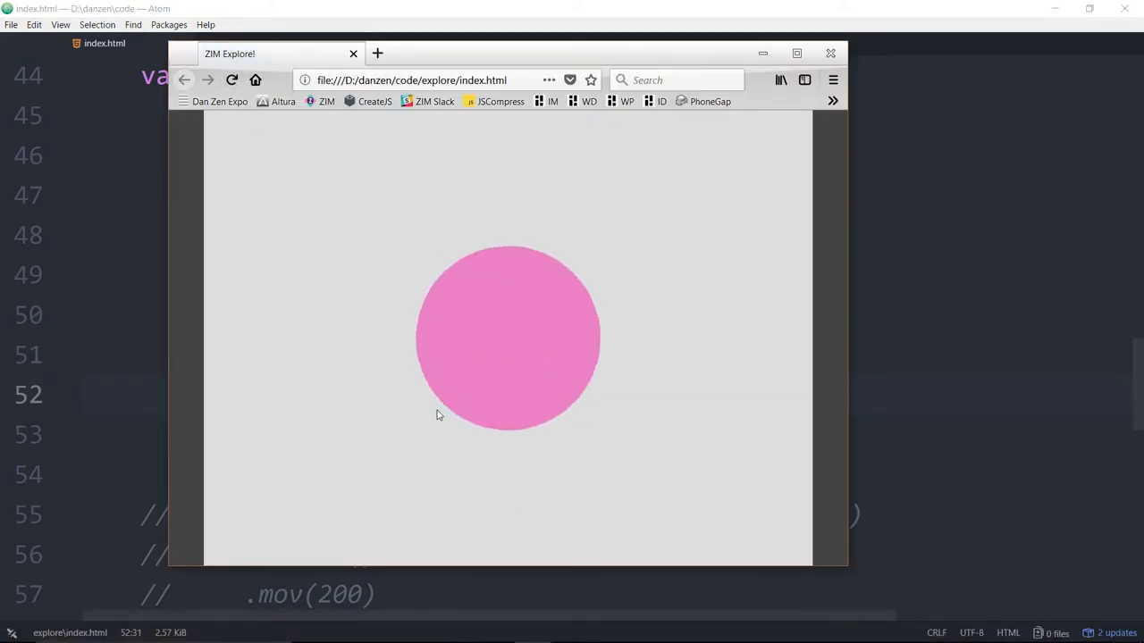
mouse_move(497, 358)
left_mouse_down()
mouse_move(664, 358)
mouse_move(343, 232)
mouse_move(536, 231)
left_mouse_up()
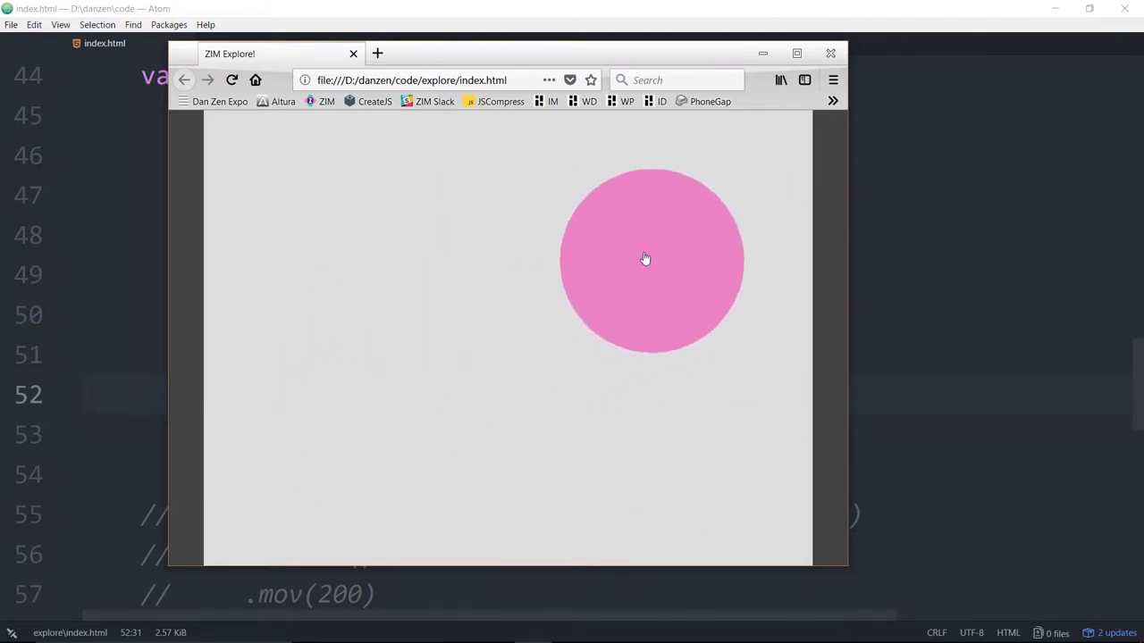
left_click_drag(536, 230, 634, 259)
left_click(902, 280)
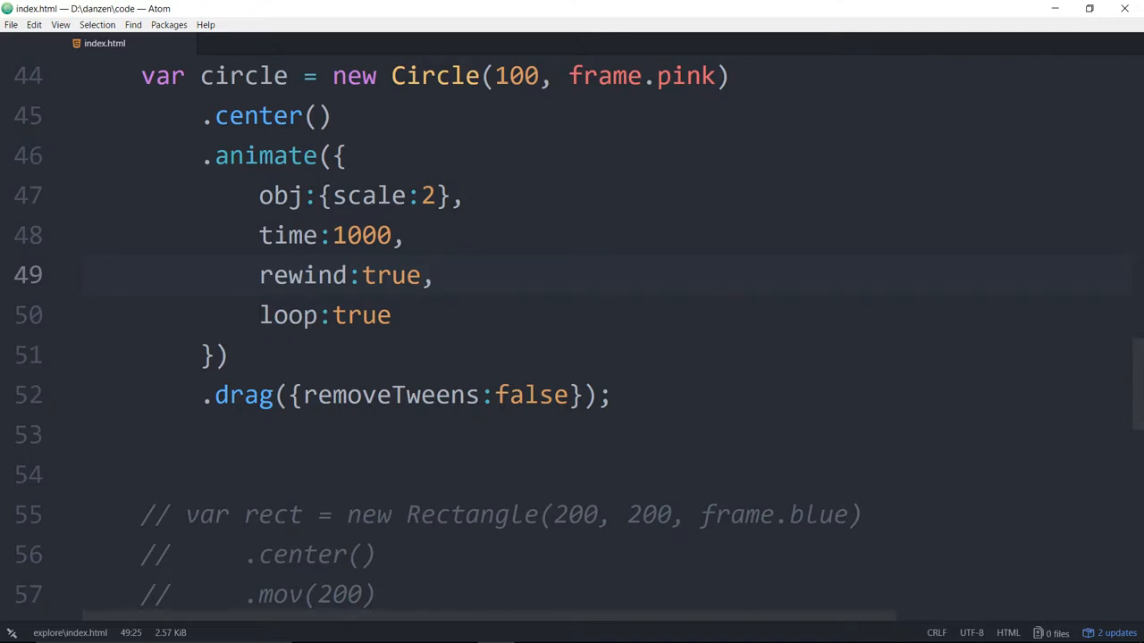
Delete the drag line and comment out the animate block on lines 46–51
left_click_drag(230, 356, 616, 395)
key("Delete")
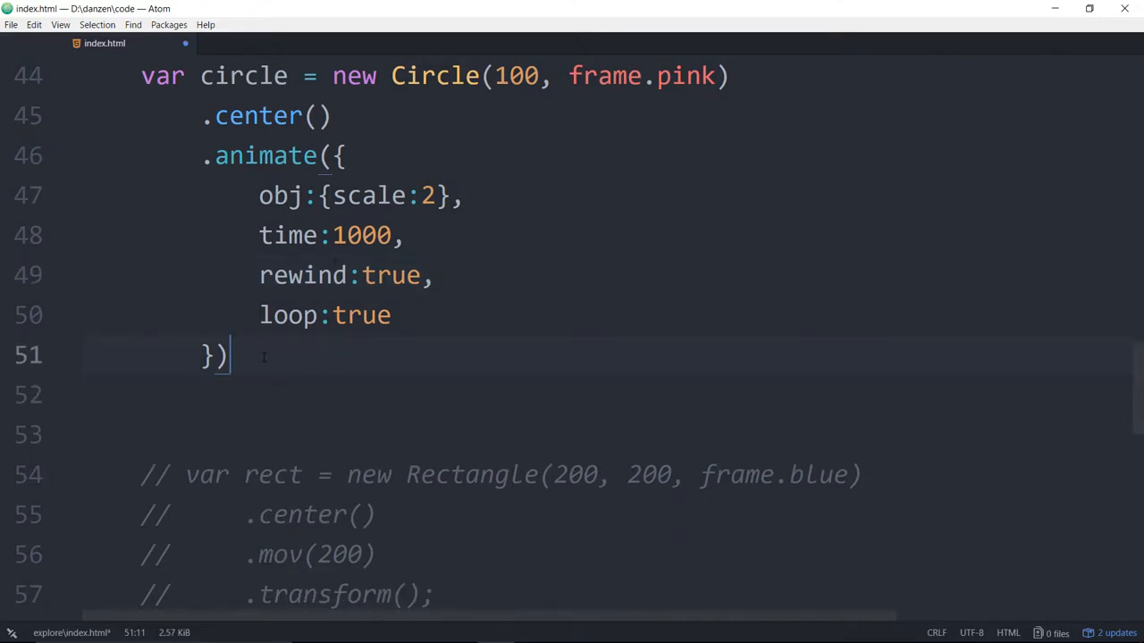
type(";")
mouse_move(201, 156)
left_mouse_down()
mouse_move(304, 322)
mouse_move(246, 356)
left_mouse_up()
key("ctrl+slash")
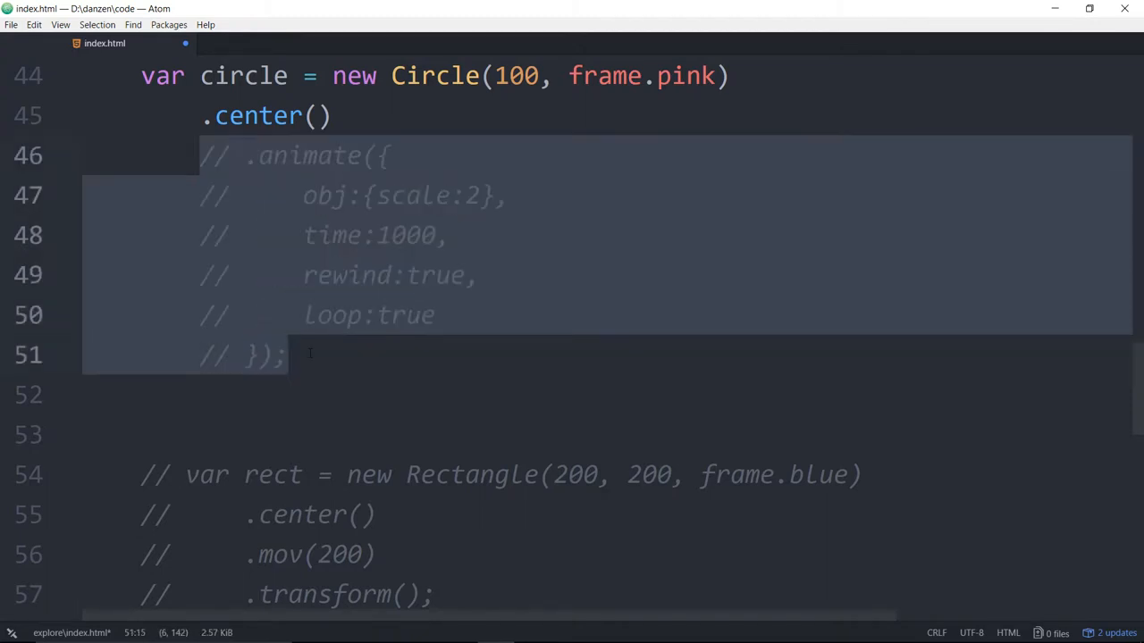
left_click(306, 357)
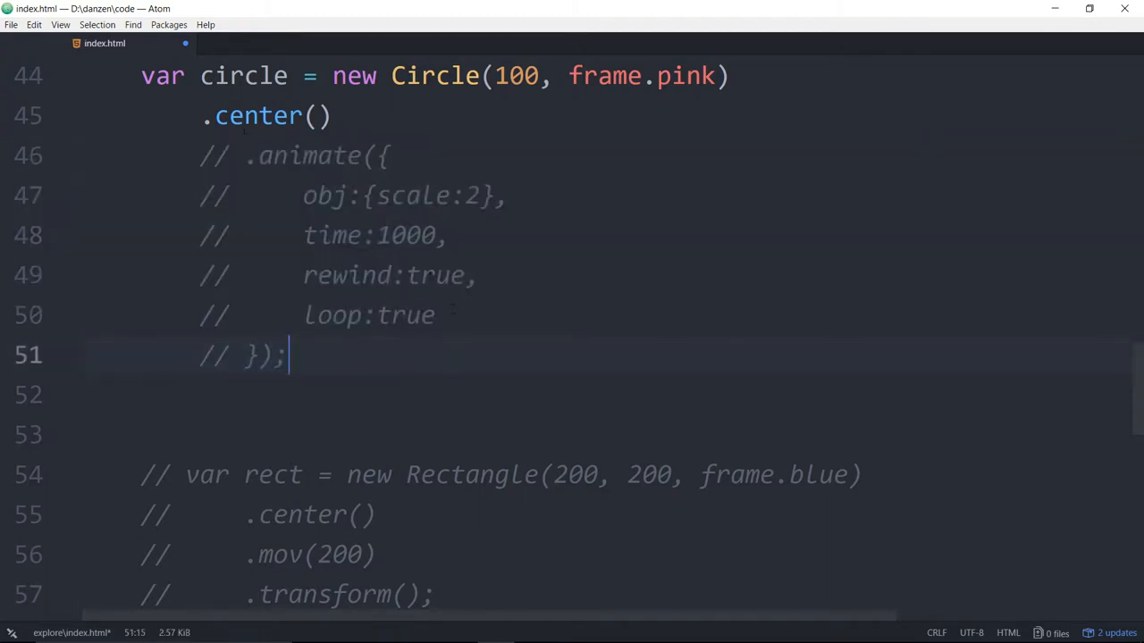
Remove .center() from the Circle chain and end the Circle line with a semicolon
left_click_drag(204, 116, 335, 116)
key("BackSpace")
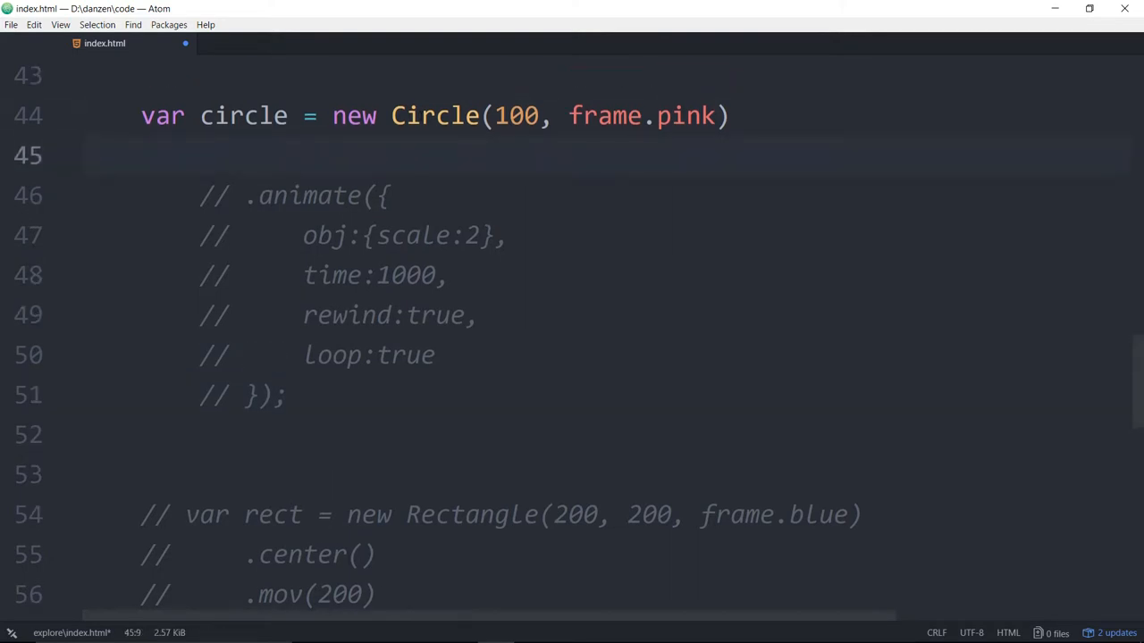
left_click(754, 118)
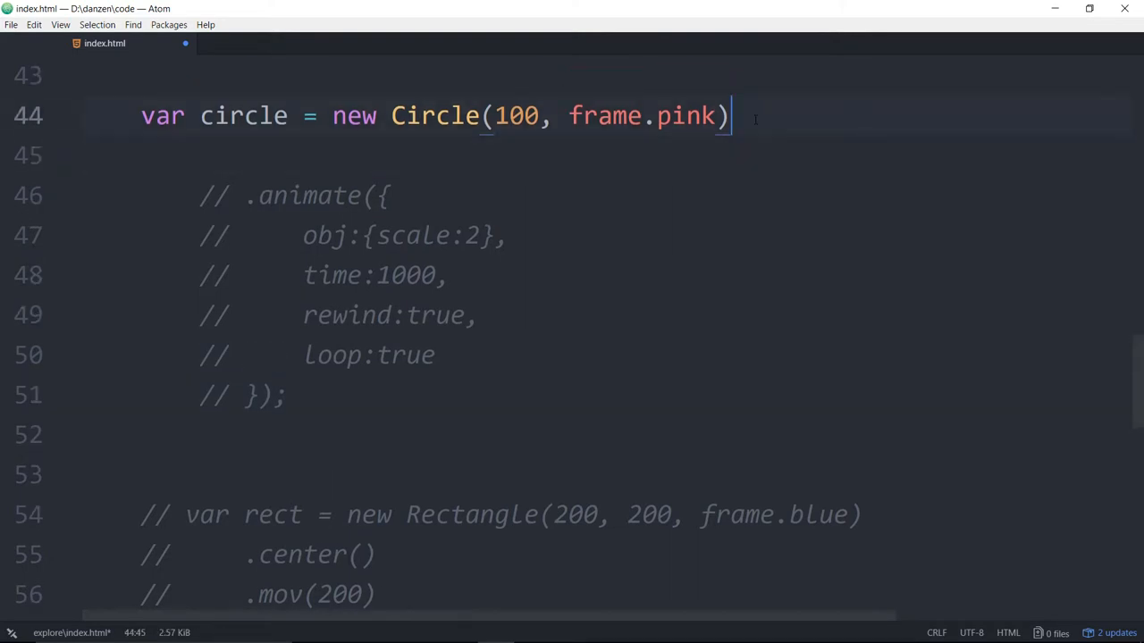
type(";")
scroll(715, 234, "down", 4)
left_click(289, 285)
Add var tile = new Tile(circle, 8, 5).center() on line 53 below the commented block
key("Return")
key("Return")
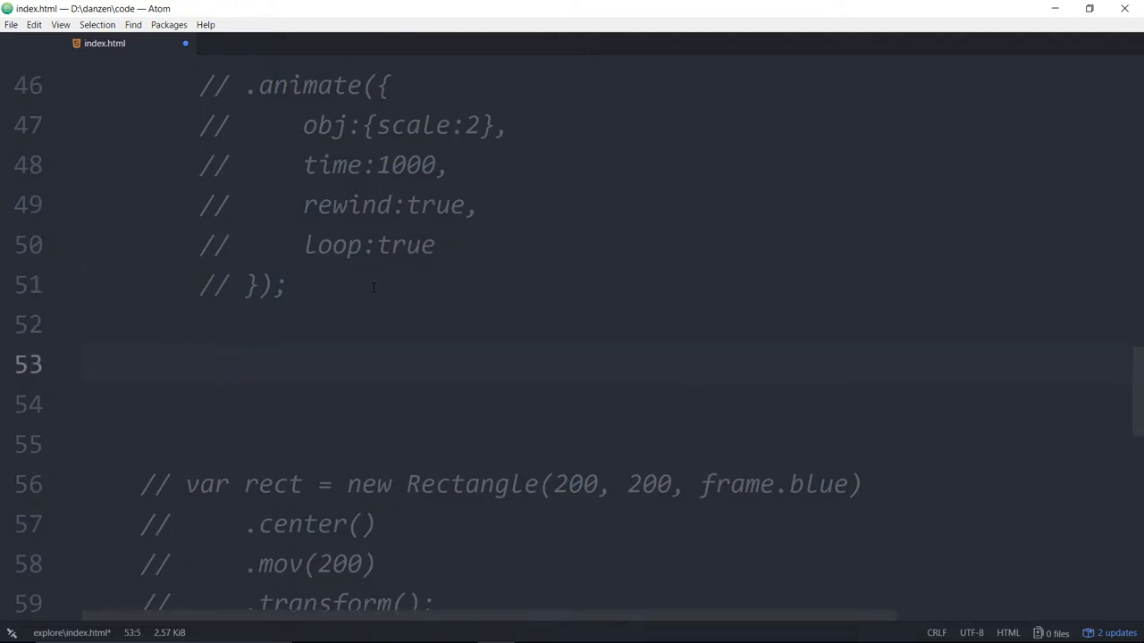
type("var t")
key("BackSpace")
key("BackSpace")
type("T")
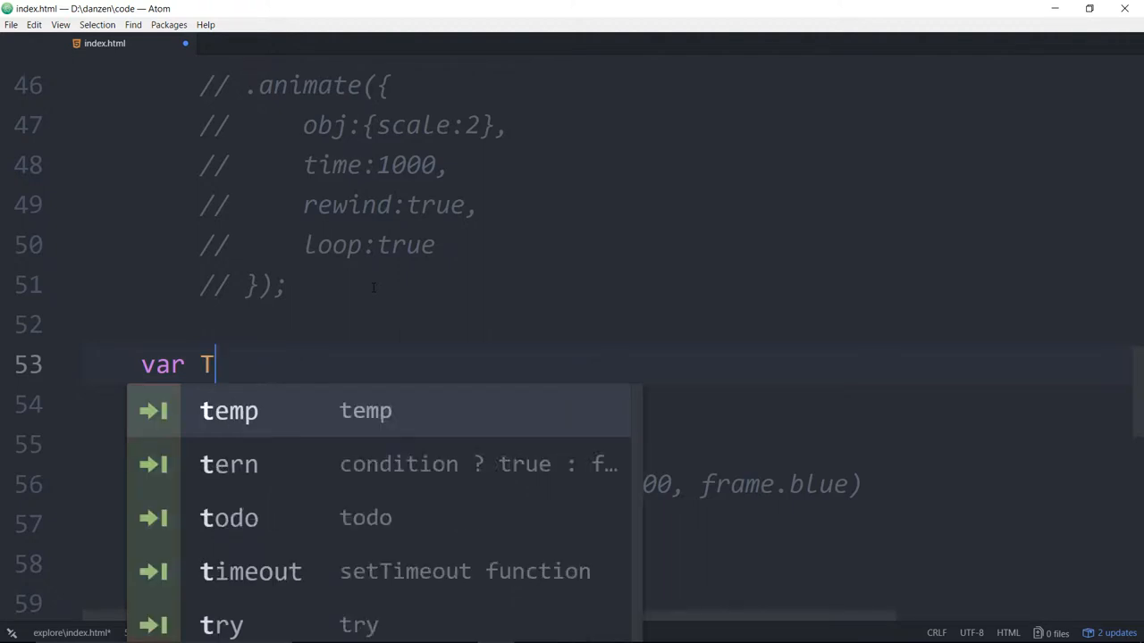
type("il")
key("BackSpace")
key("BackSpace")
key("BackSpace")
key("BackSpace")
key("BackSpace")
key("BackSpace")
key("BackSpace")
type("new Tile")
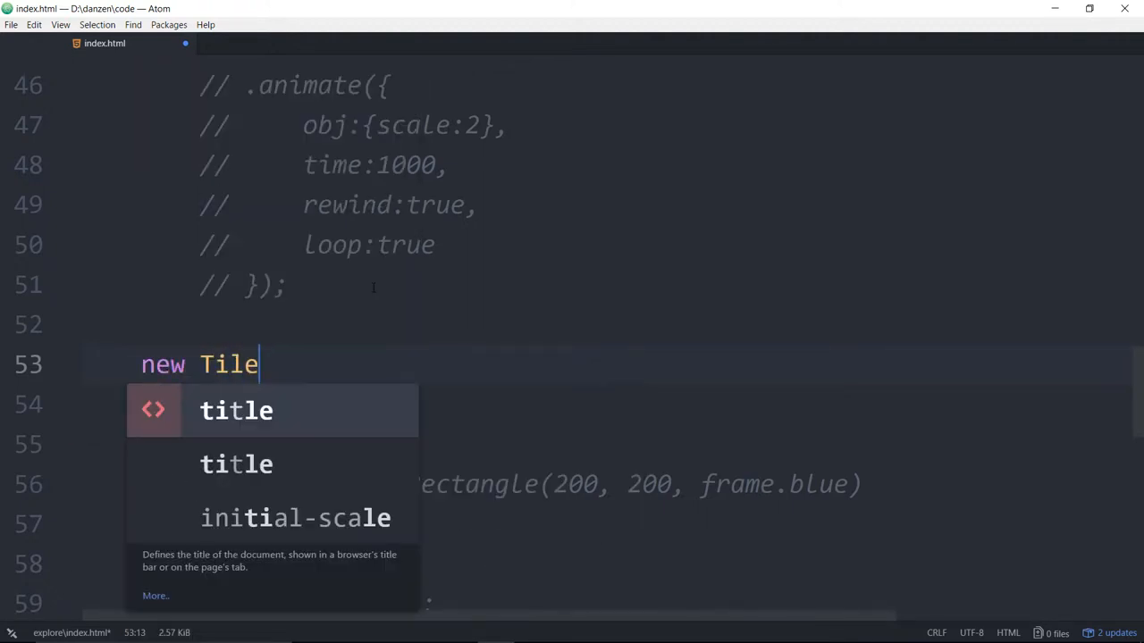
type("(")
key("Left")
key("Left")
key("Left")
key("Left")
key("Left")
key("Left")
key("Left")
key("Left")
key("Left")
type("var ")
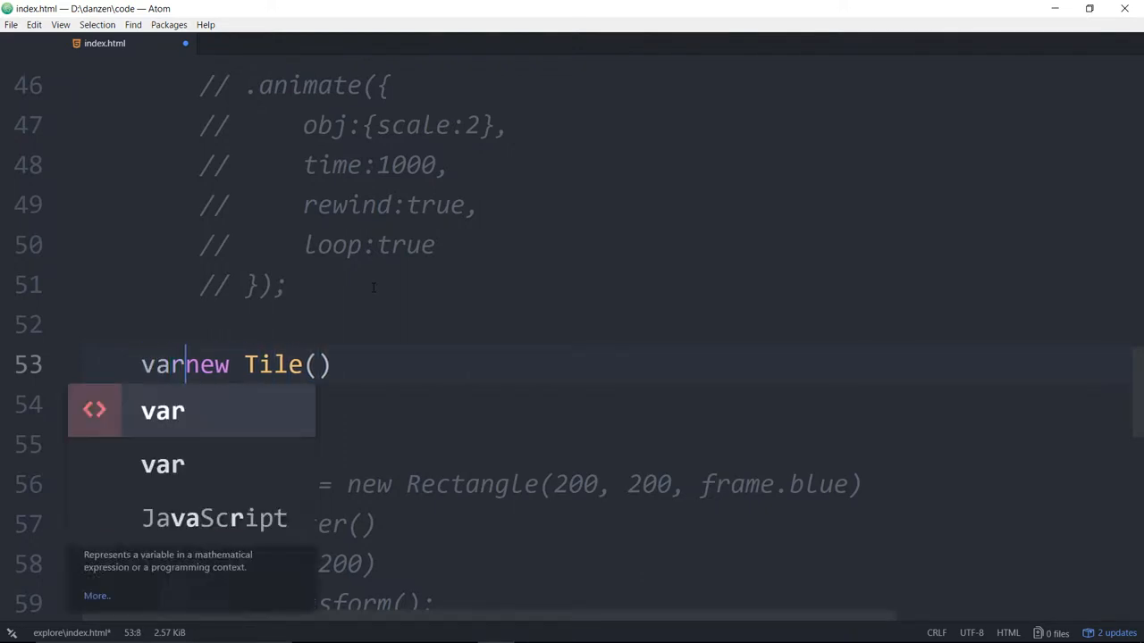
type("tile =")
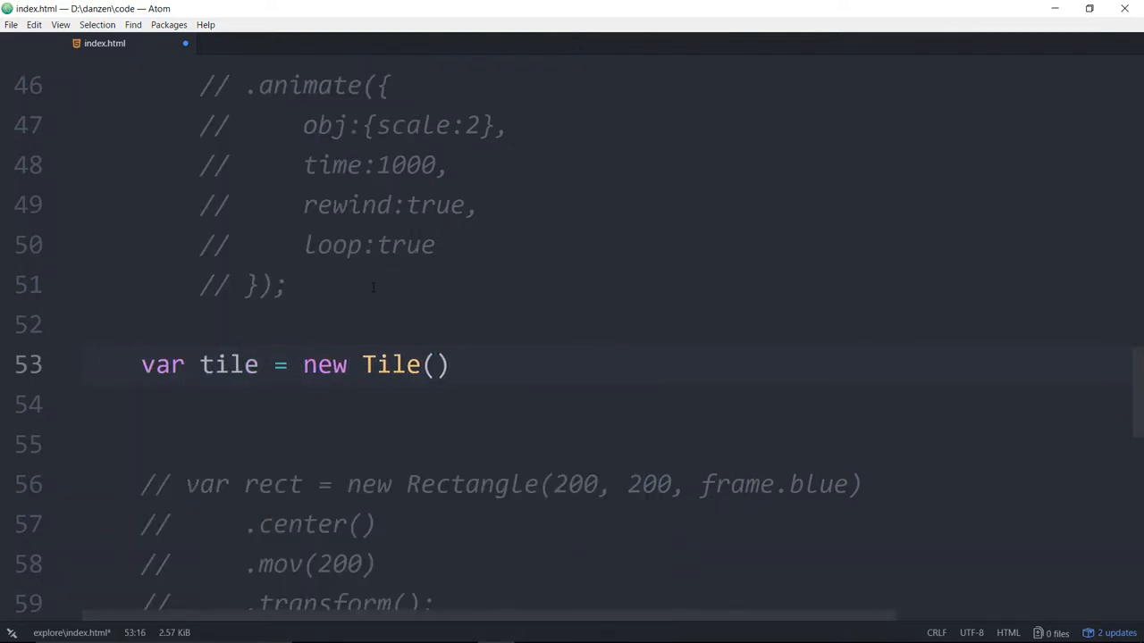
left_click(435, 365)
type("circle")
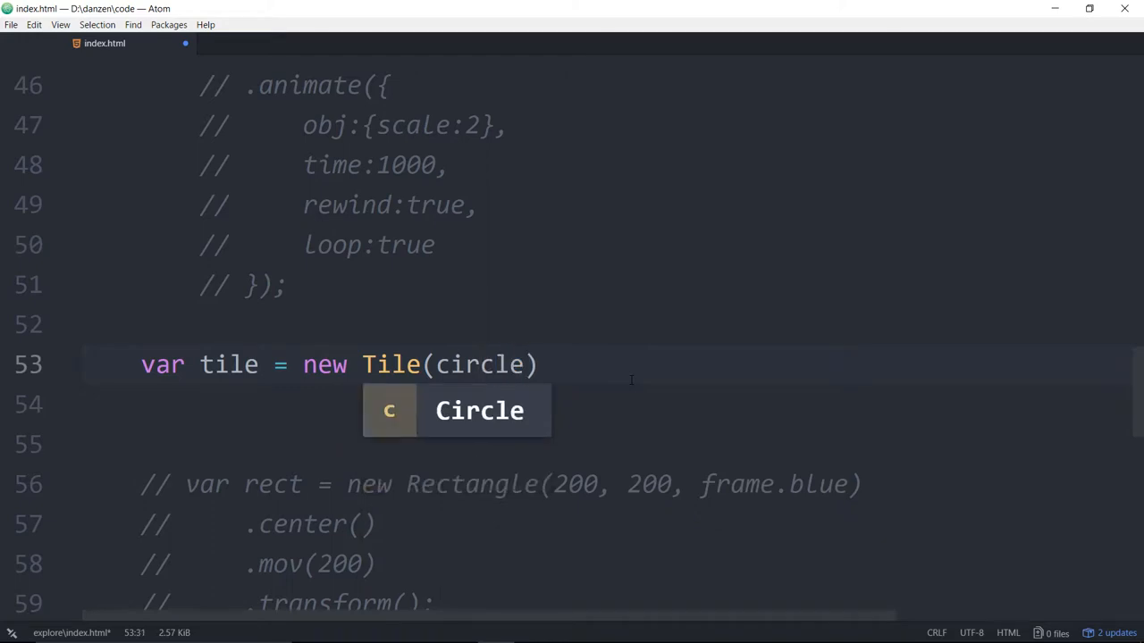
type(",")
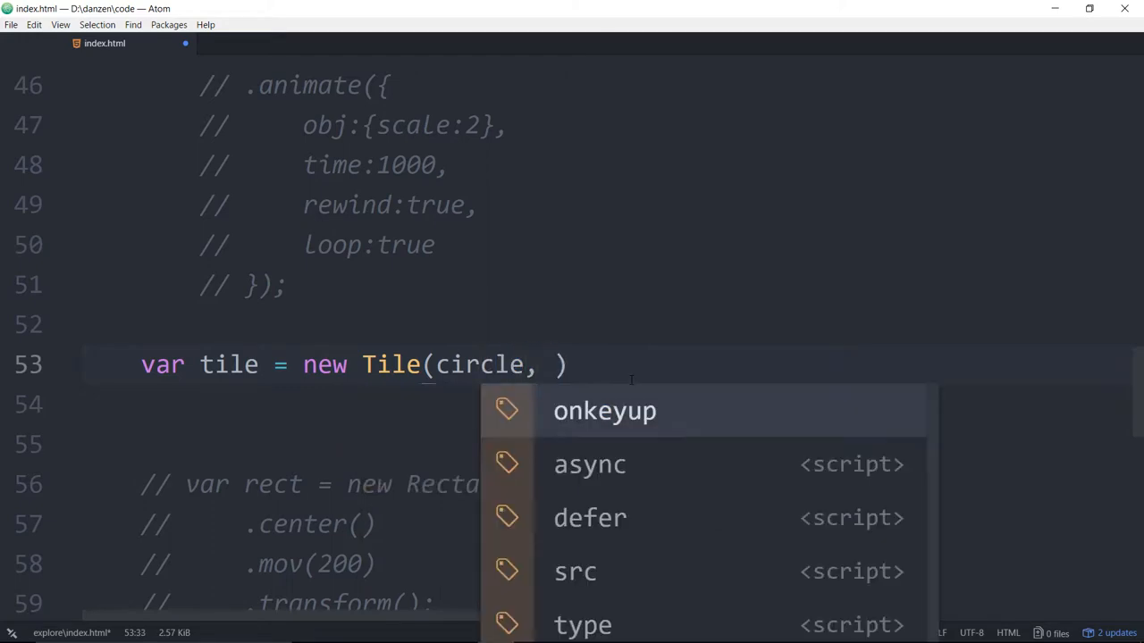
type(" 8, ")
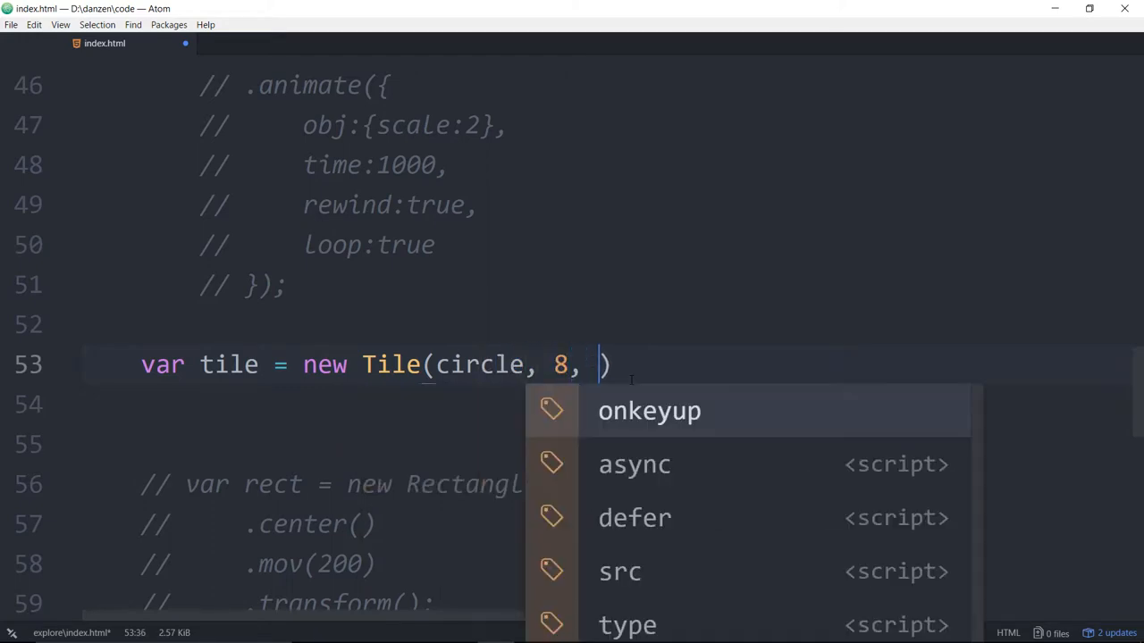
type("5")
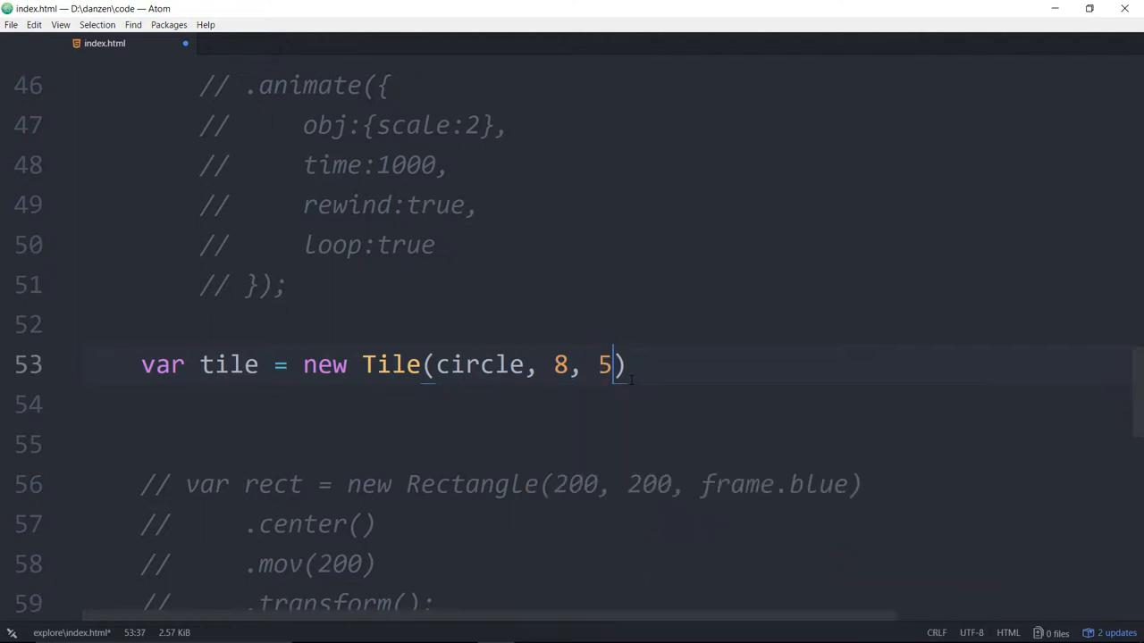
scroll(651, 308, "up", 2)
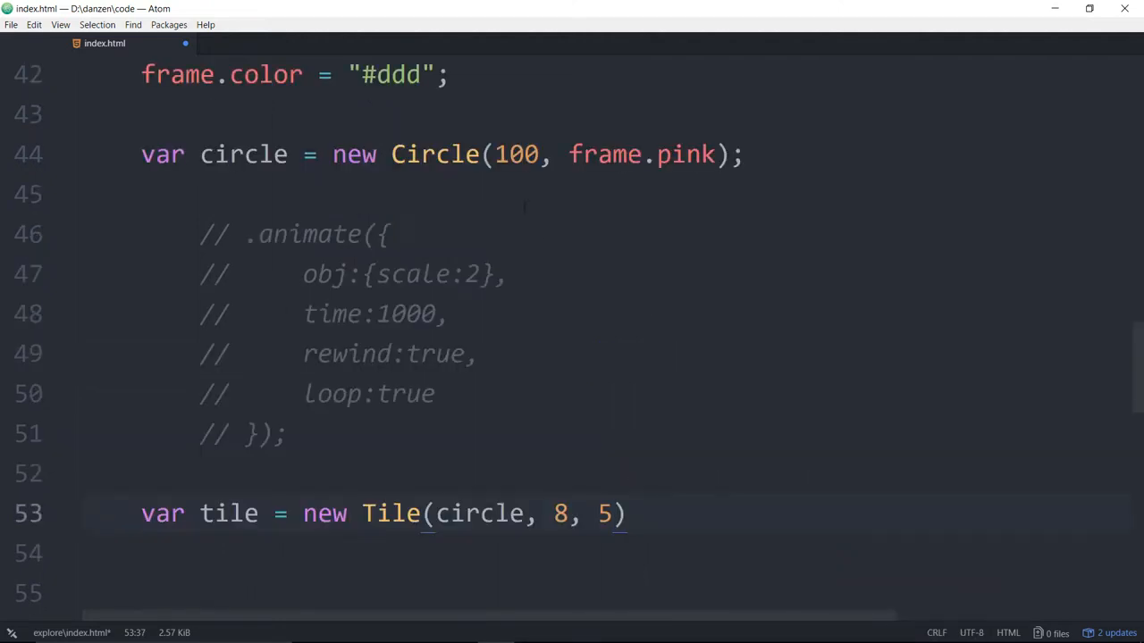
double_click(518, 154)
type("50")
scroll(603, 329, "down", 2)
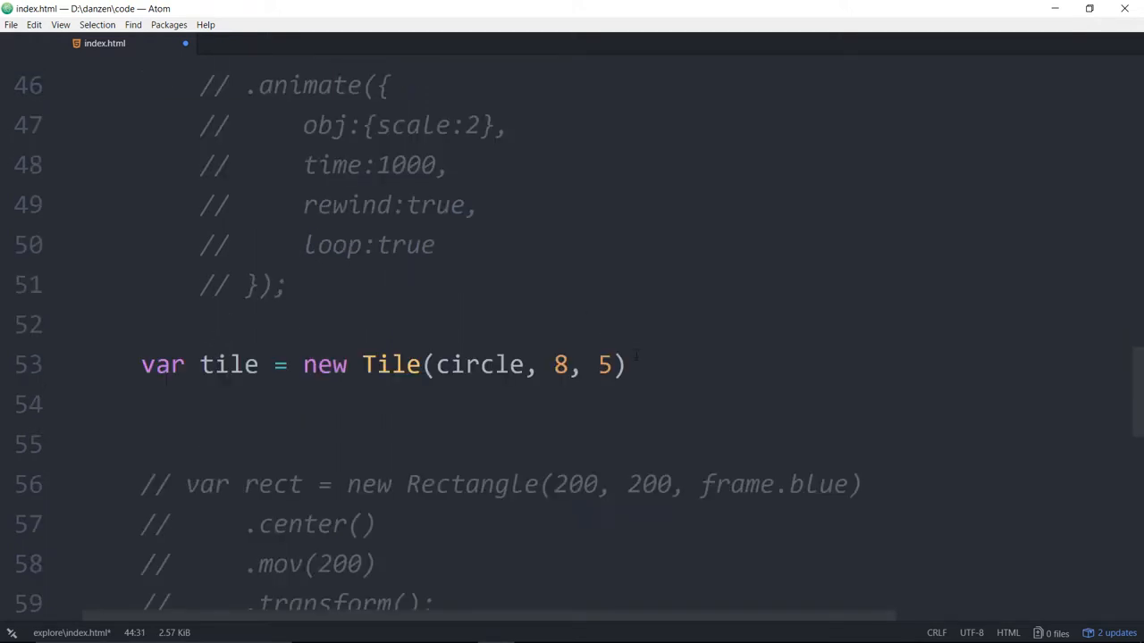
left_click(636, 364)
type(".center()")
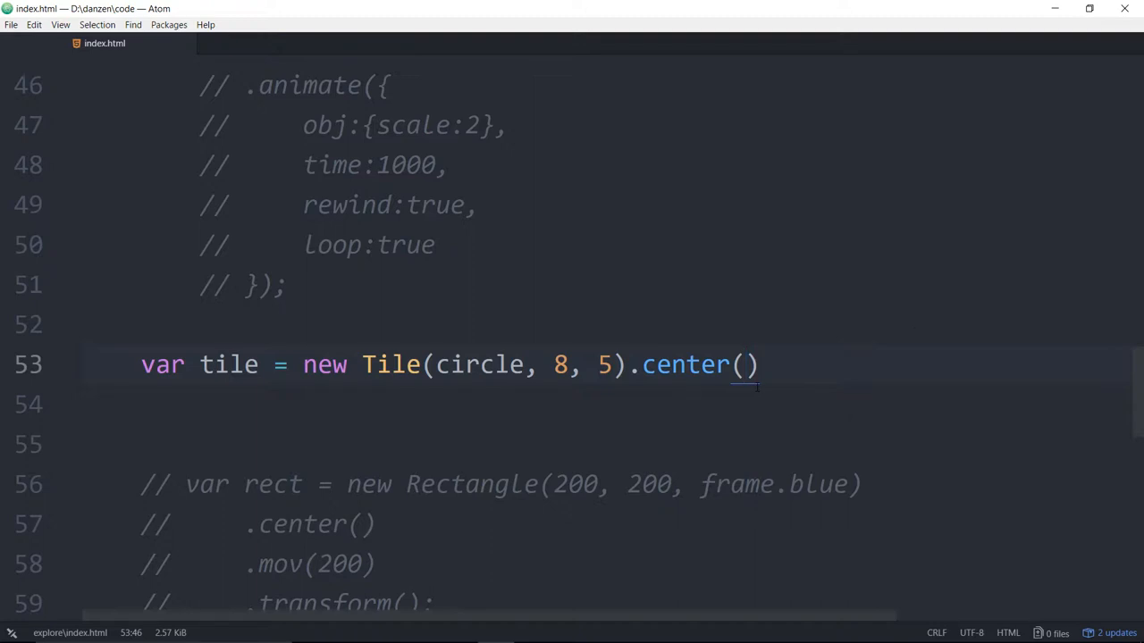
Save, reload Firefox to see the 8 by 5 grid of pink circles, and return to Atom
key("ctrl+s")
left_click(534, 630)
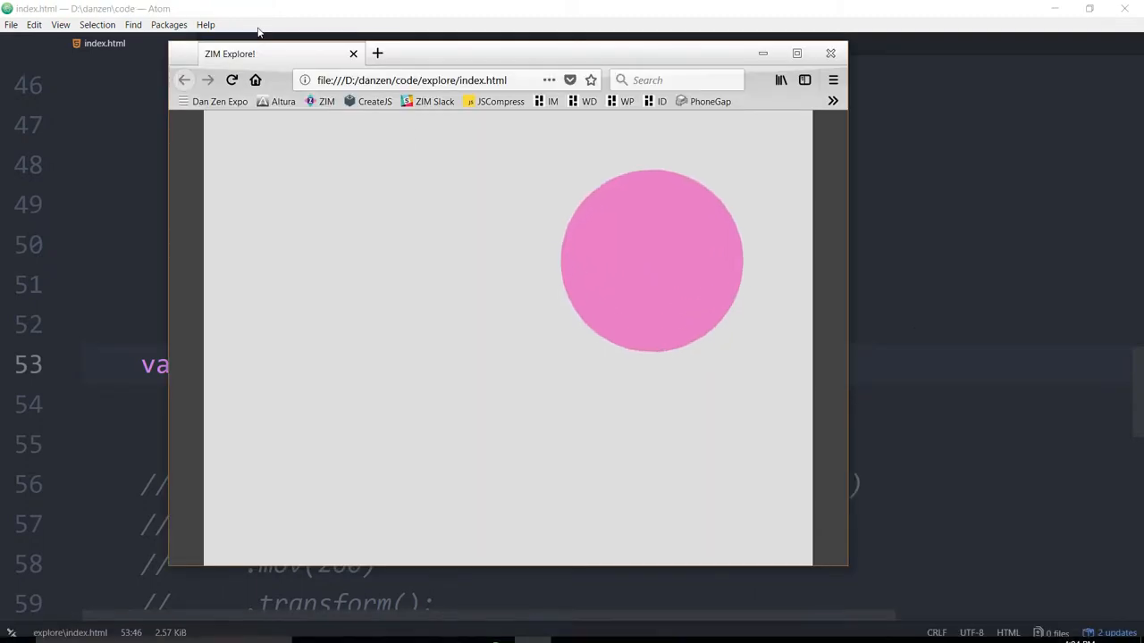
key("F5")
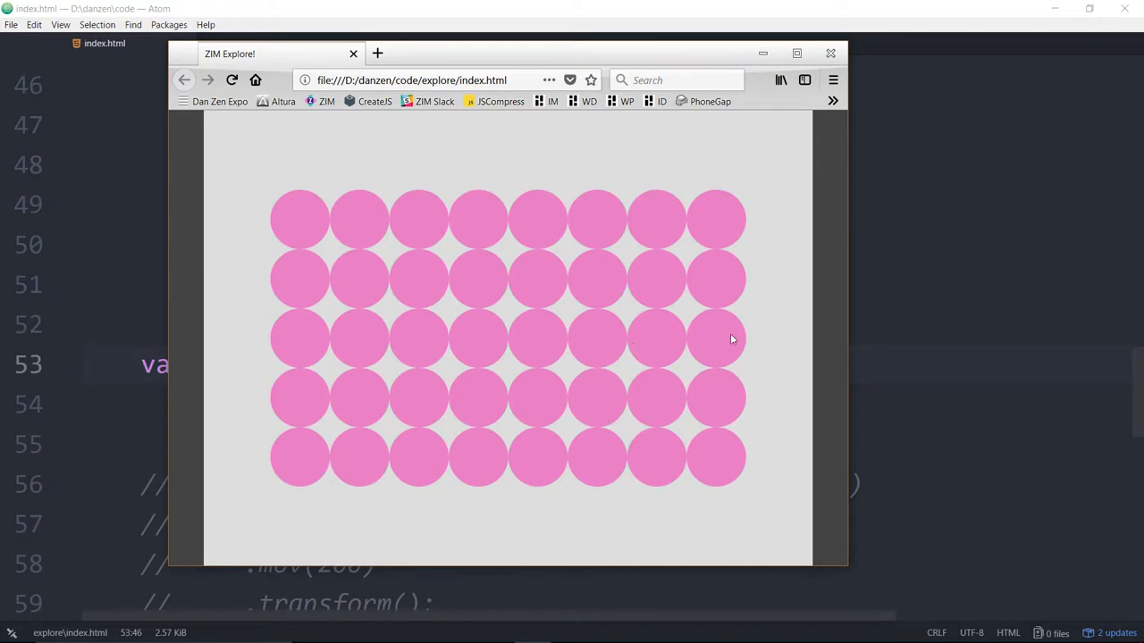
key("alt+Tab")
left_click(480, 204)
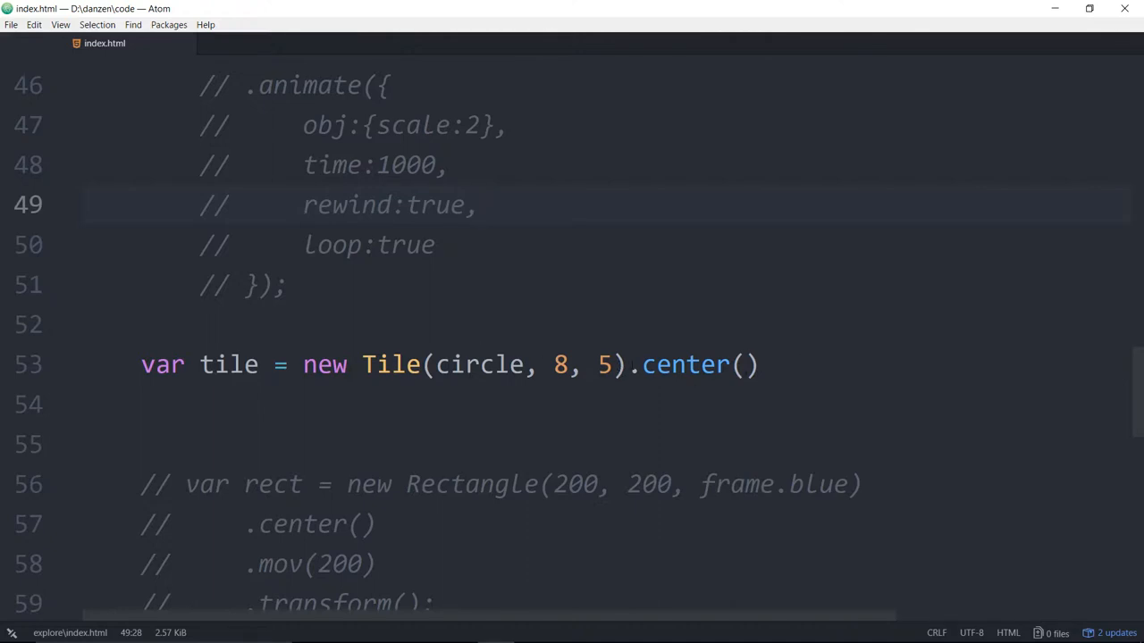
Move .center() onto its own indented line and paste a copy of the animate block after it
left_click(629, 365)
key("Return")
key("Tab")
key("Tab")
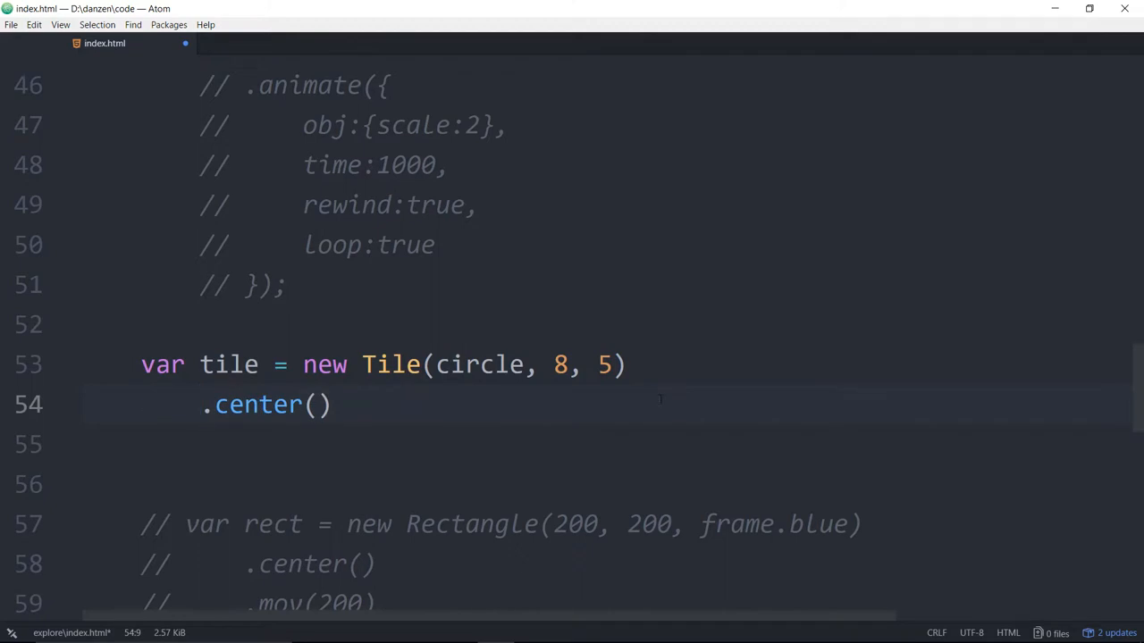
scroll(572, 358, "up", 2)
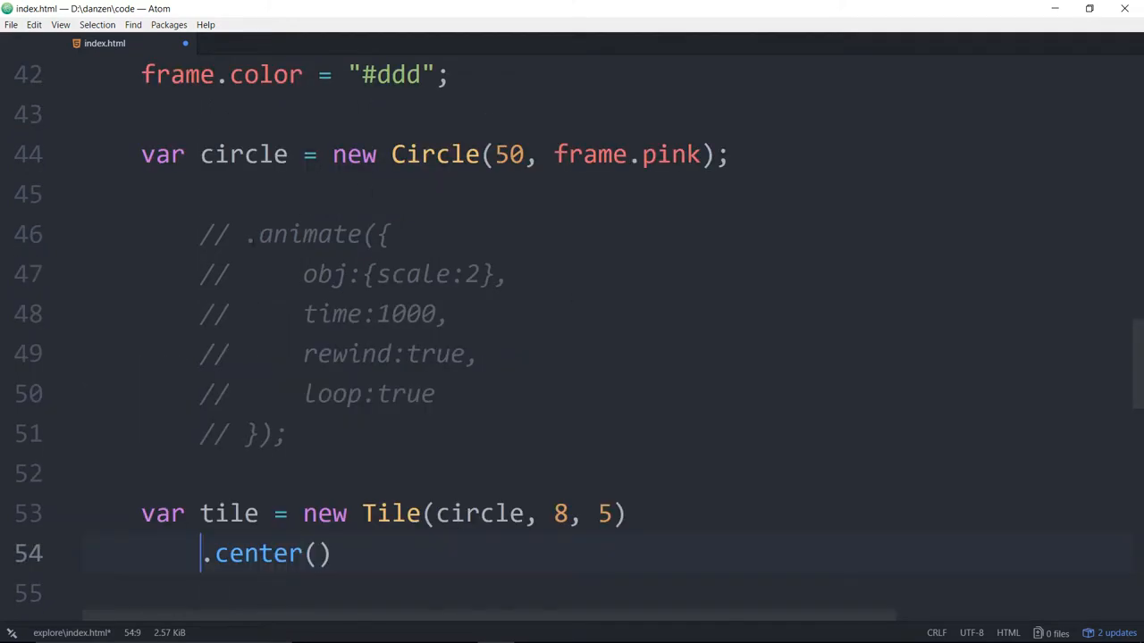
left_click_drag(246, 234, 403, 432)
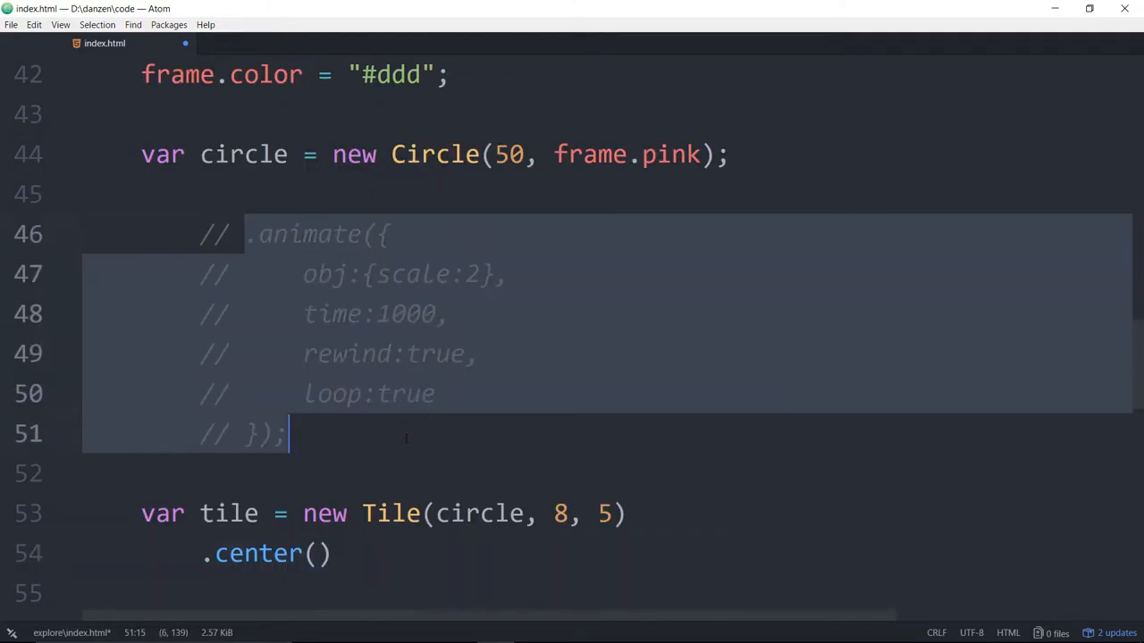
key("ctrl+c")
left_click(397, 547)
key("Return")
key("ctrl+v")
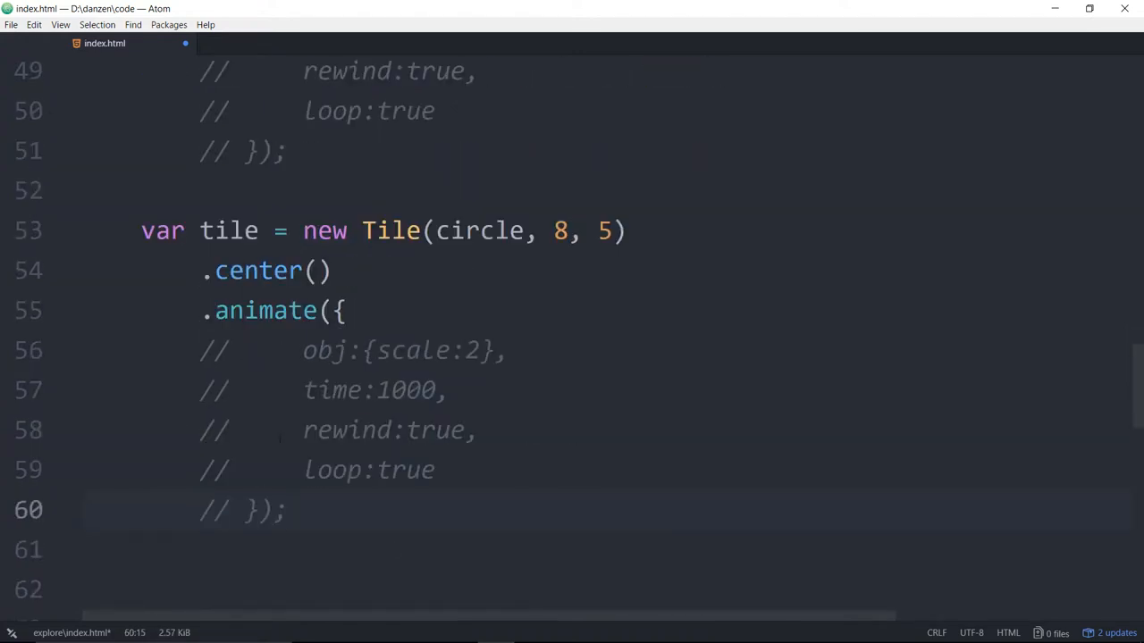
Uncomment the pasted scale-2 rewind/loop animate block, save, and reload Firefox to see enlarged circles
left_click_drag(198, 339, 286, 510)
key("ctrl+slash")
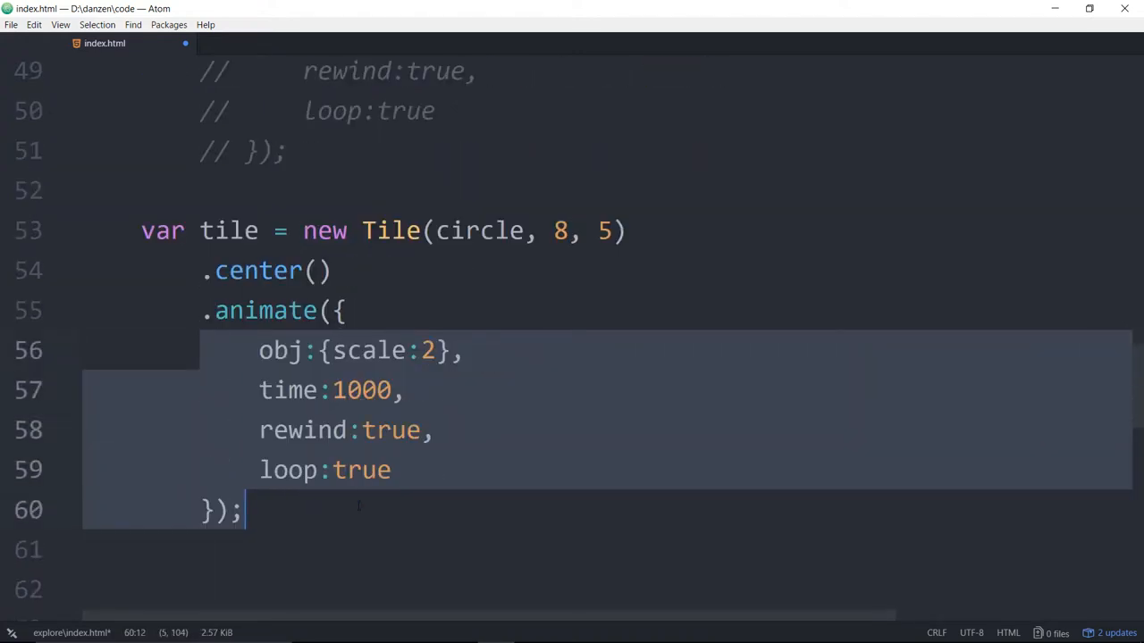
left_click(483, 390)
left_click(348, 350)
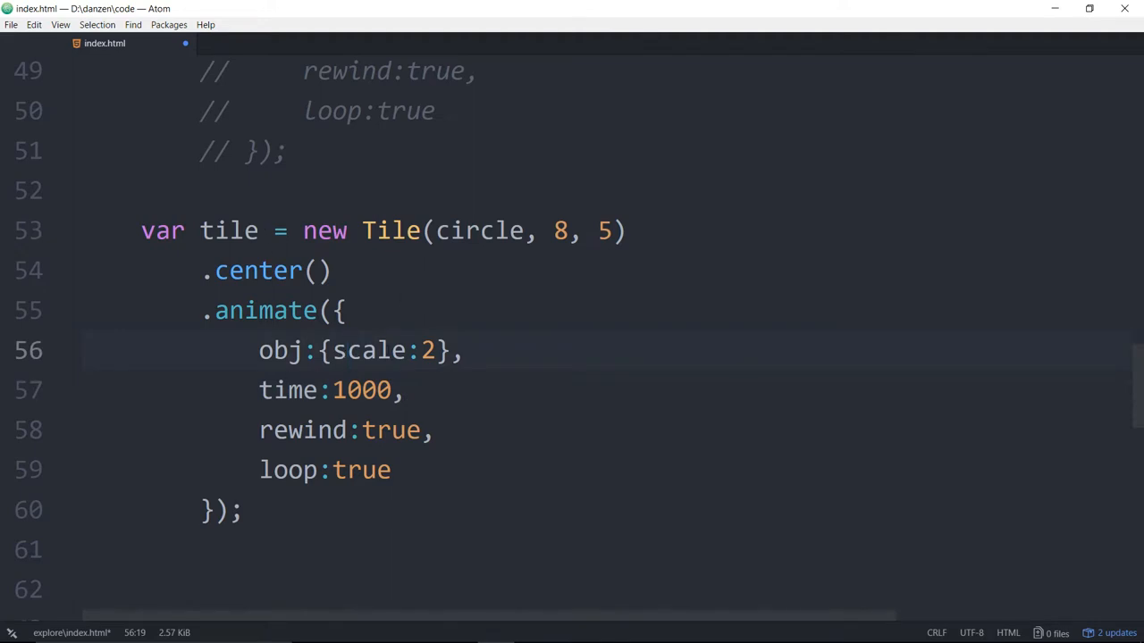
key("ctrl+s")
left_click(533, 634)
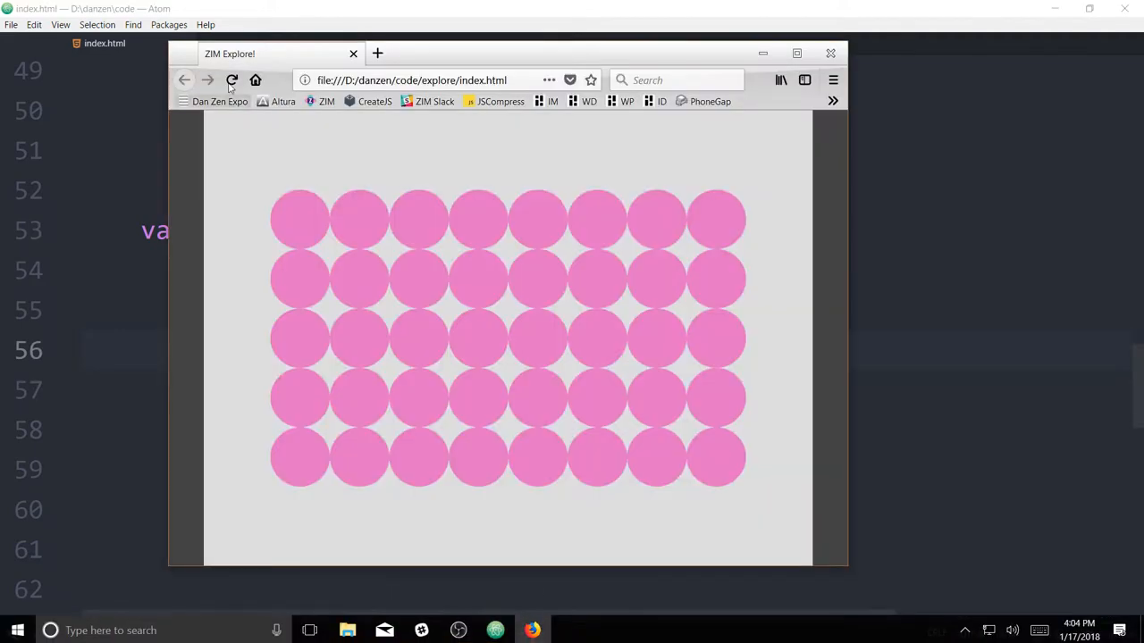
left_click(231, 80)
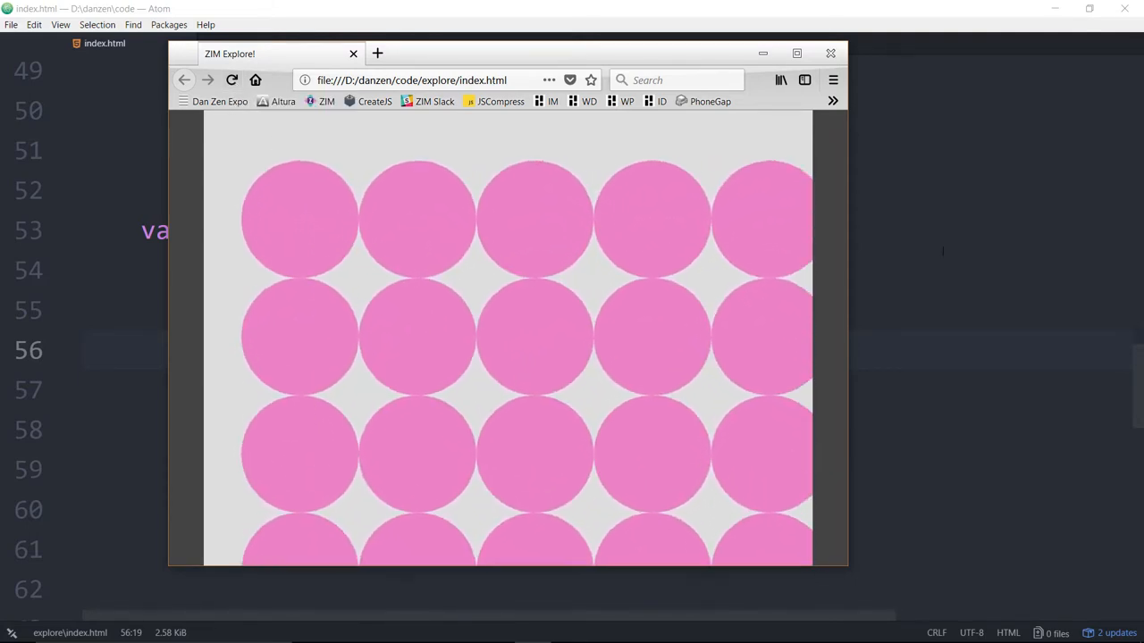
Comment out the tile's animate block, add .outline() after .center(), save and reload Firefox for the red box
left_click(938, 251)
left_click_drag(202, 311, 243, 511)
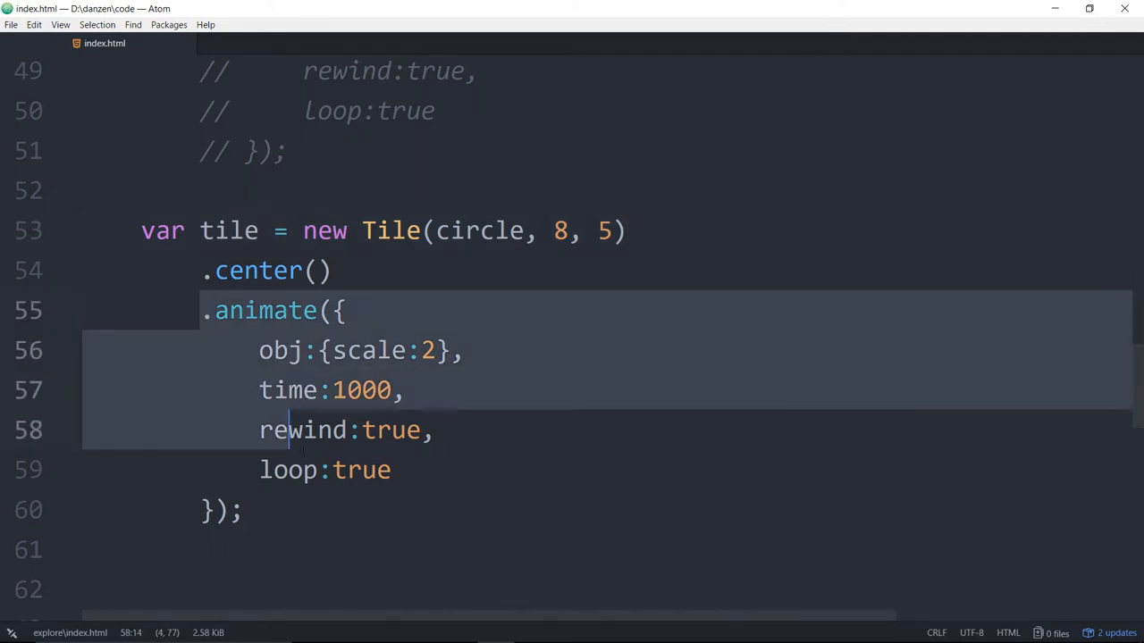
key("ctrl+slash")
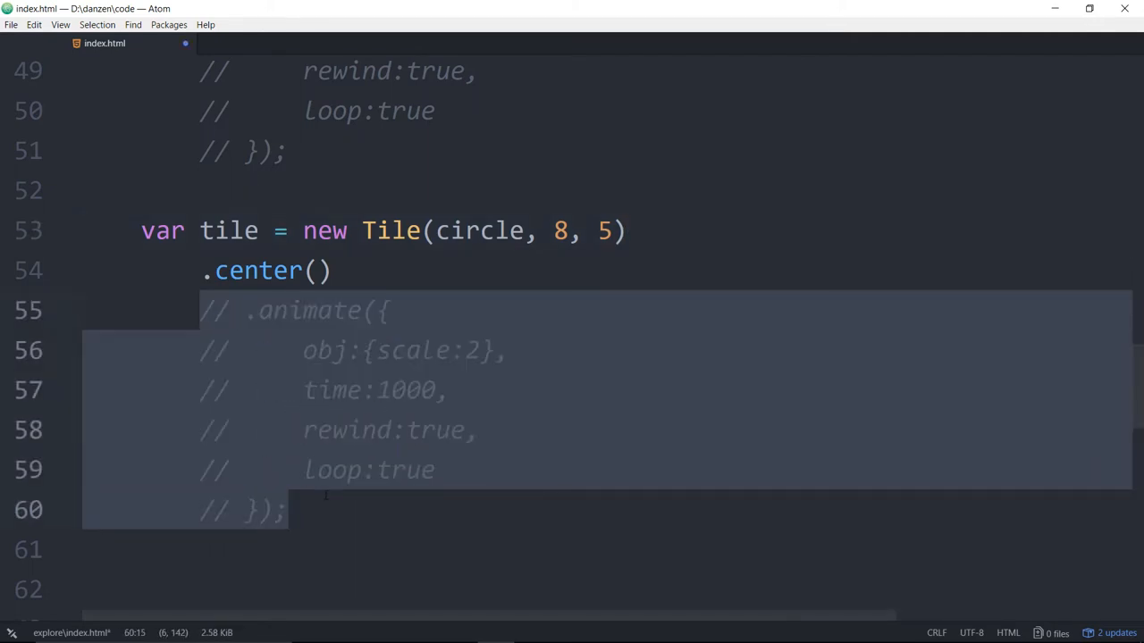
left_click(397, 274)
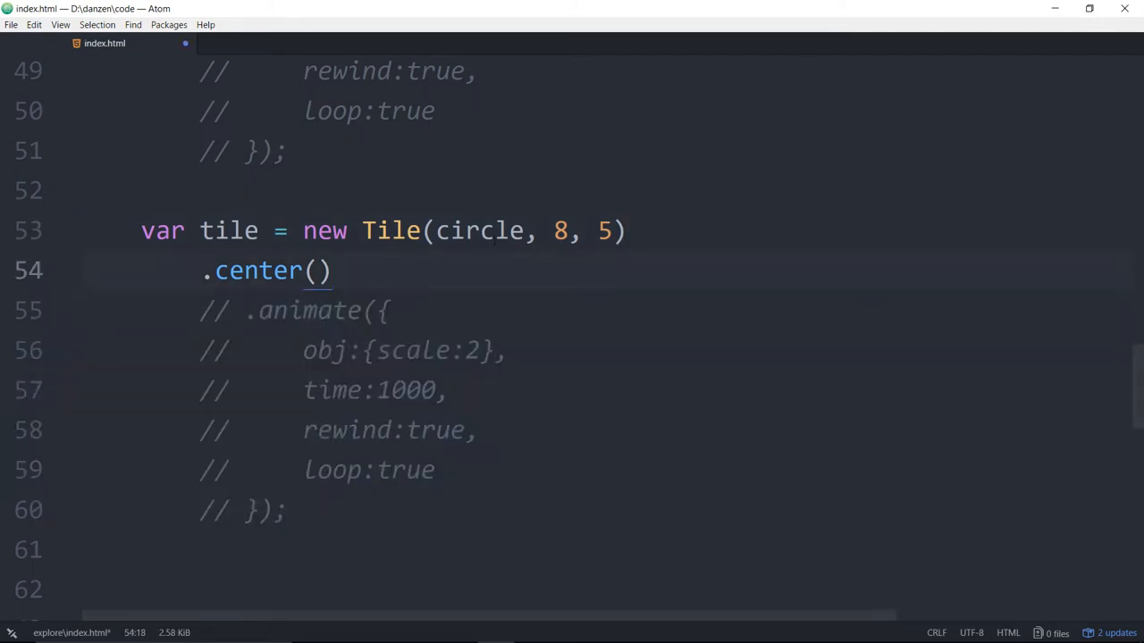
key("Return")
type(".out")
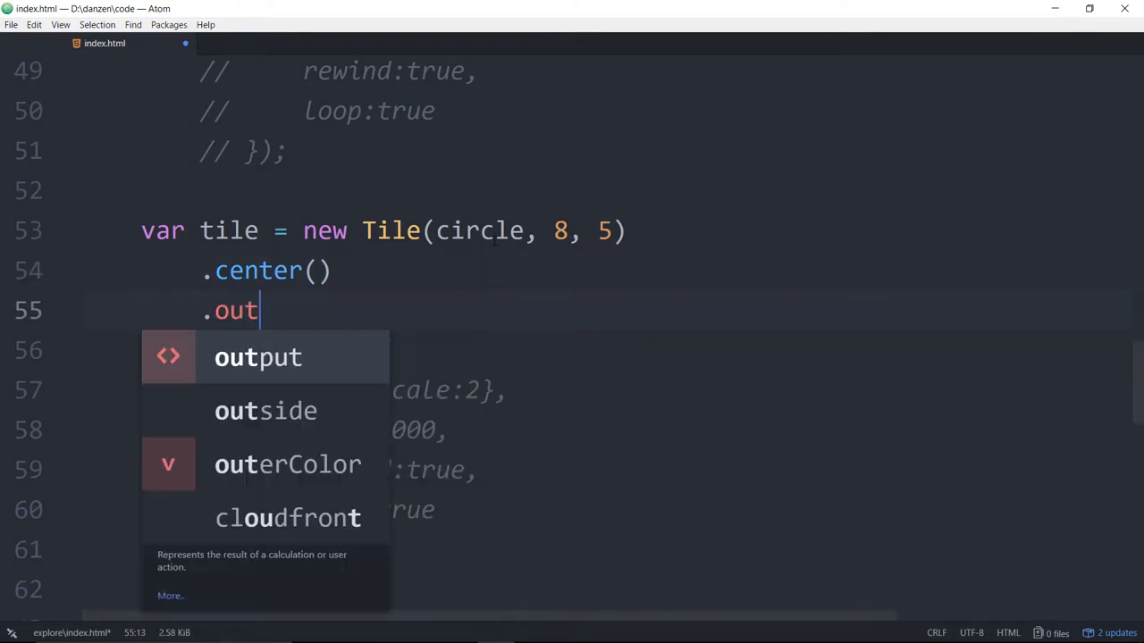
type("line()")
key("ctrl+s")
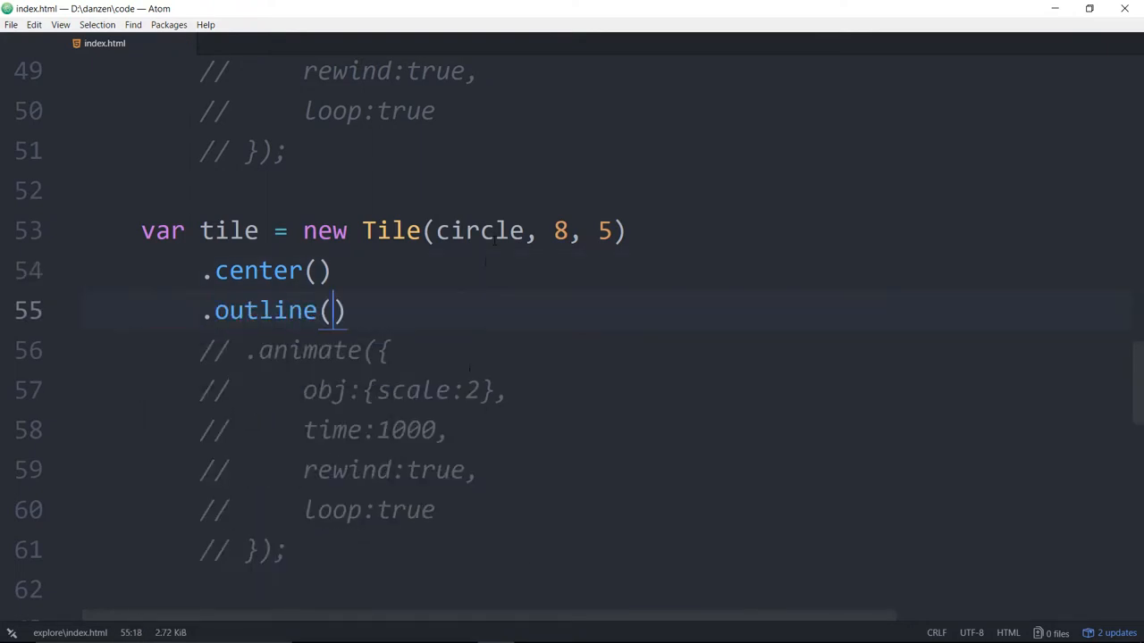
key("alt+Tab")
left_click(231, 79)
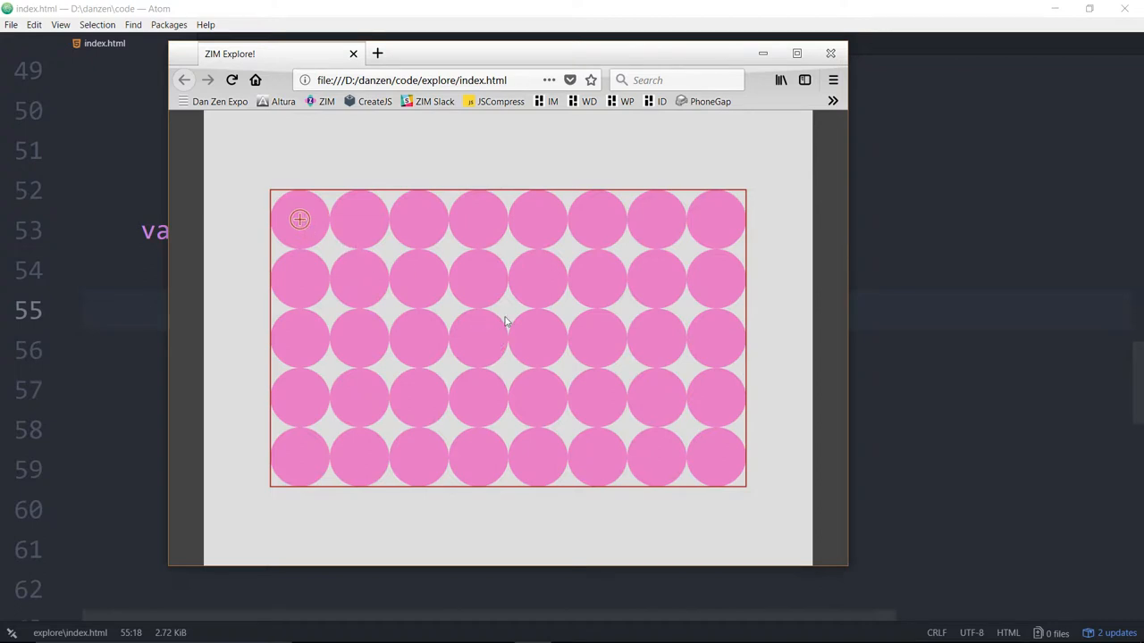
Change the tile's .center() to .centerReg() on line 54
key("alt+Tab")
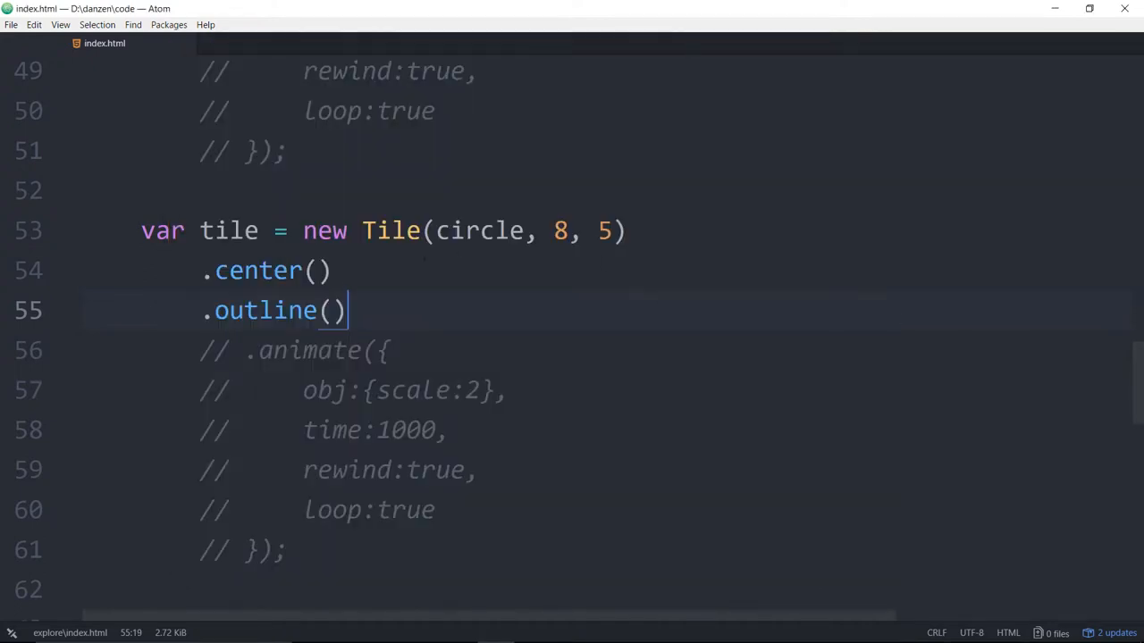
key("Up")
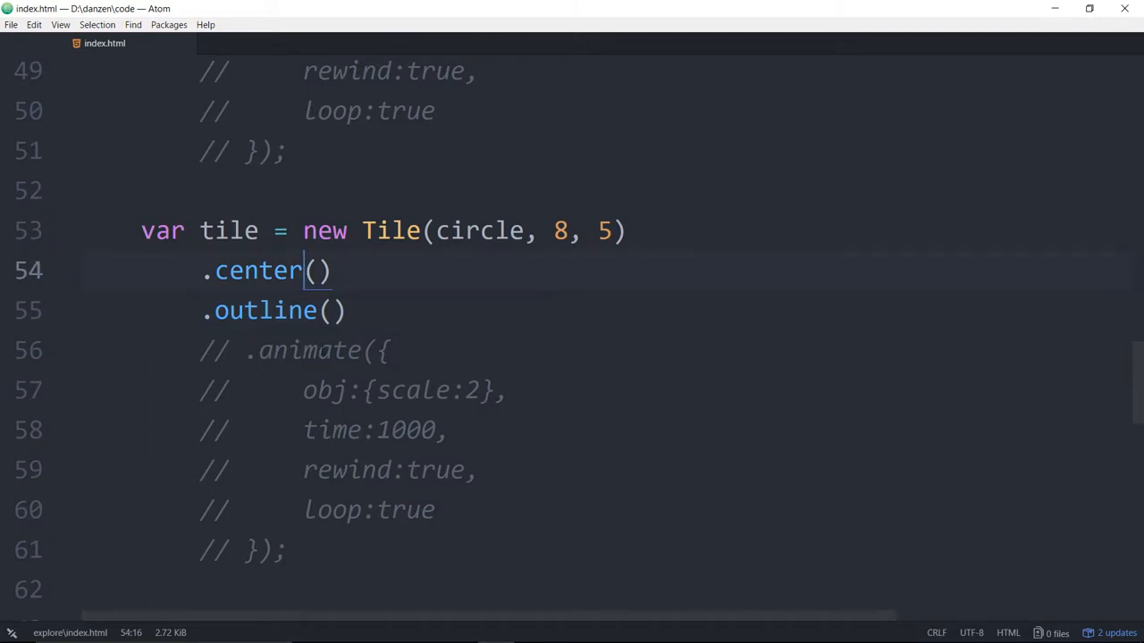
type("Reg")
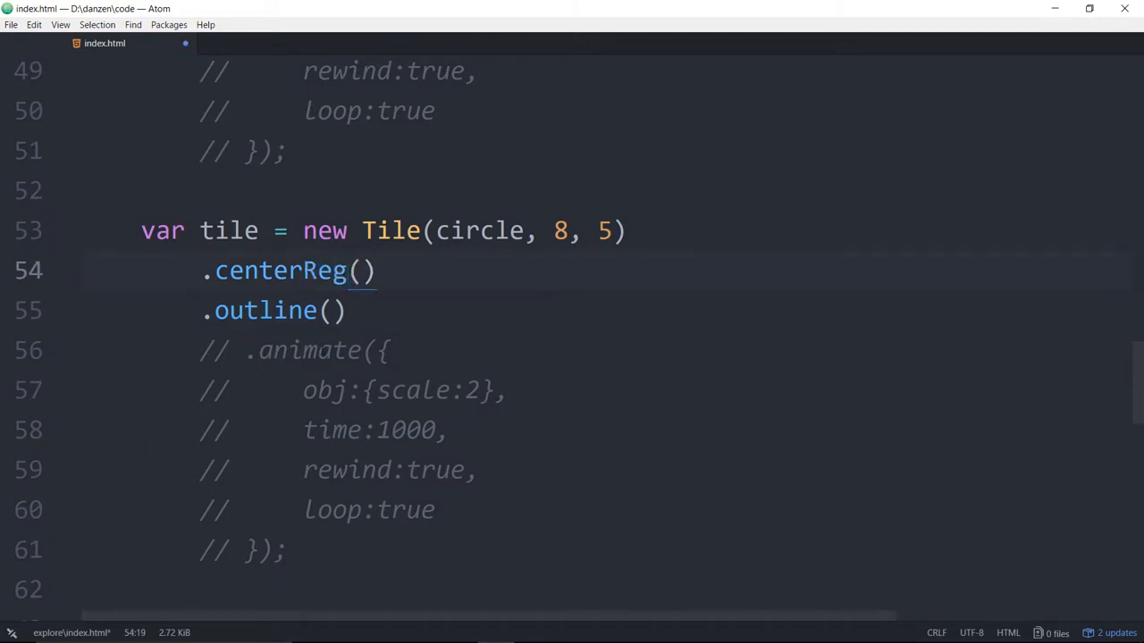
key("Down")
left_click(287, 270)
double_click(288, 271)
left_click(409, 310)
Save, reload Firefox with centerReg applied, then comment out the .outline() line with //
key("ctrl+s")
left_click(531, 632)
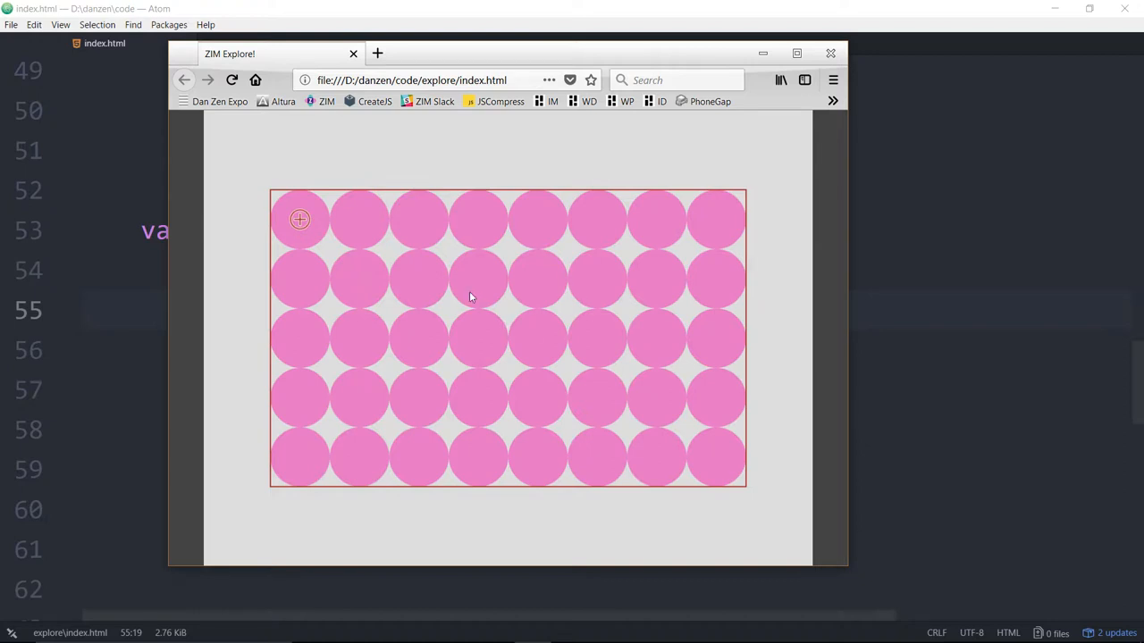
left_click(232, 80)
key("alt+Tab")
left_click(523, 292)
left_click(202, 310)
type("// .outline(")
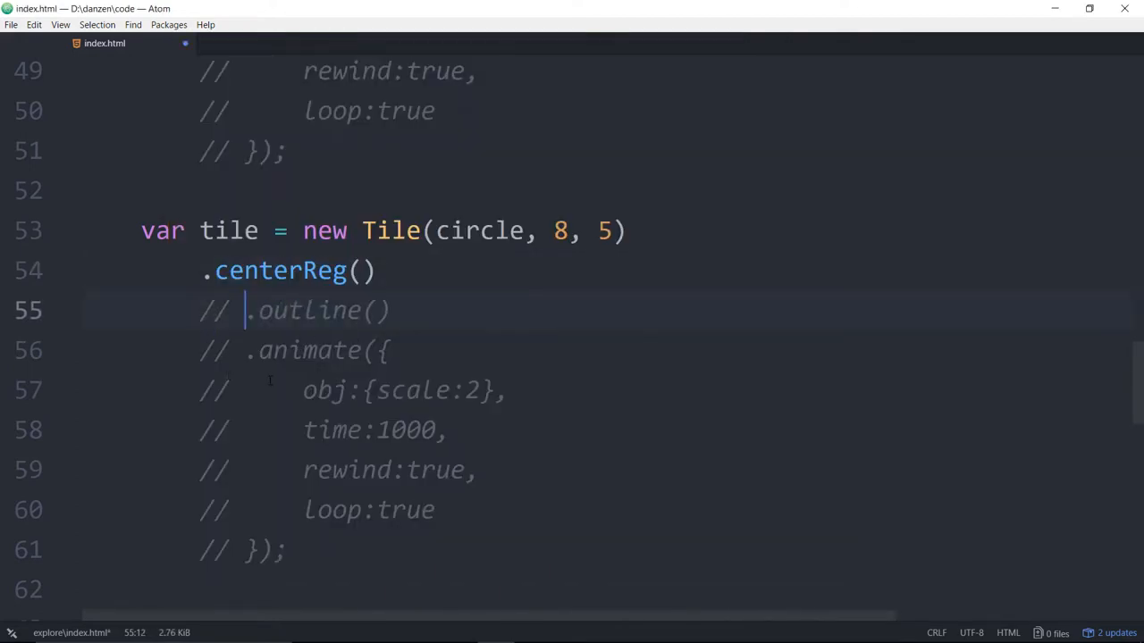
Uncomment the animate block on lines 56–61 and reload Firefox to watch the grid animate
left_click_drag(200, 350, 288, 550)
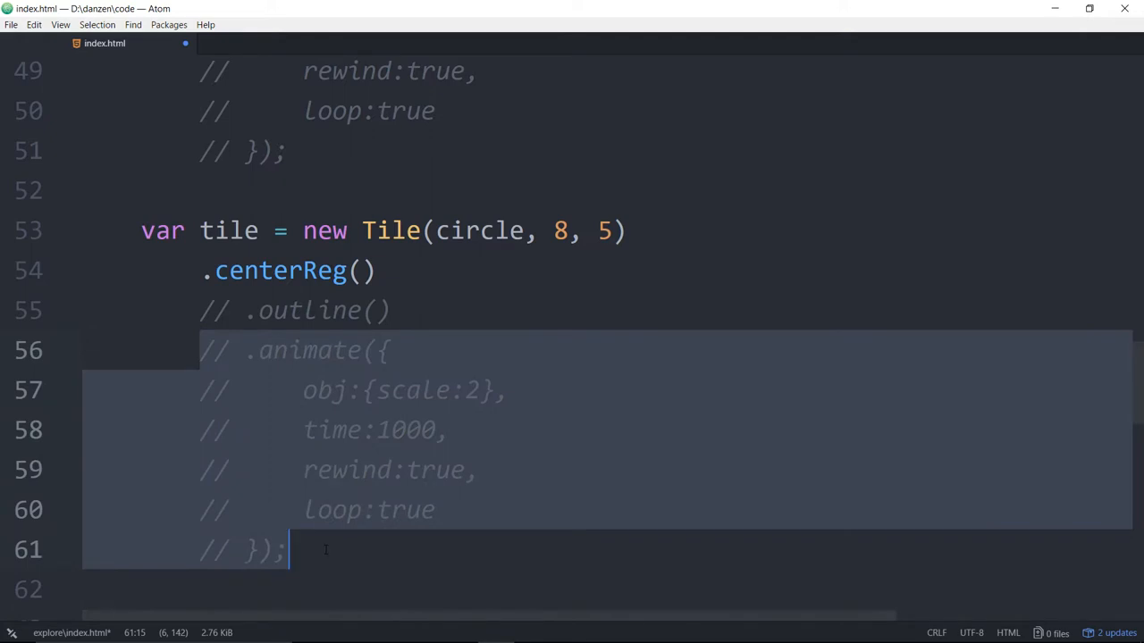
key("ctrl+slash")
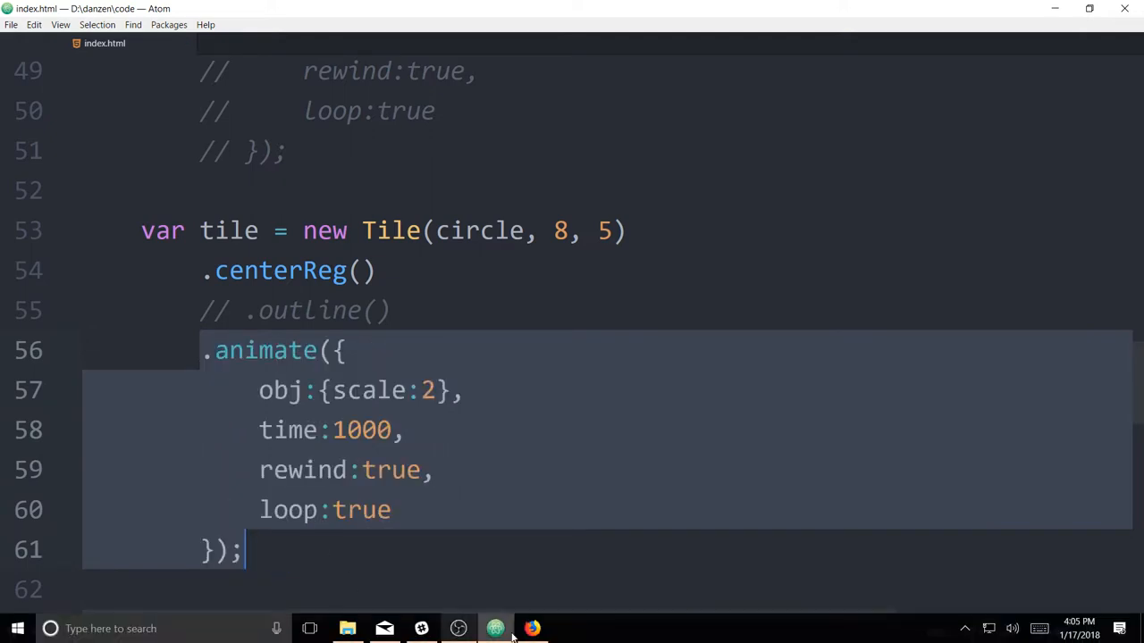
left_click(532, 628)
left_click(231, 81)
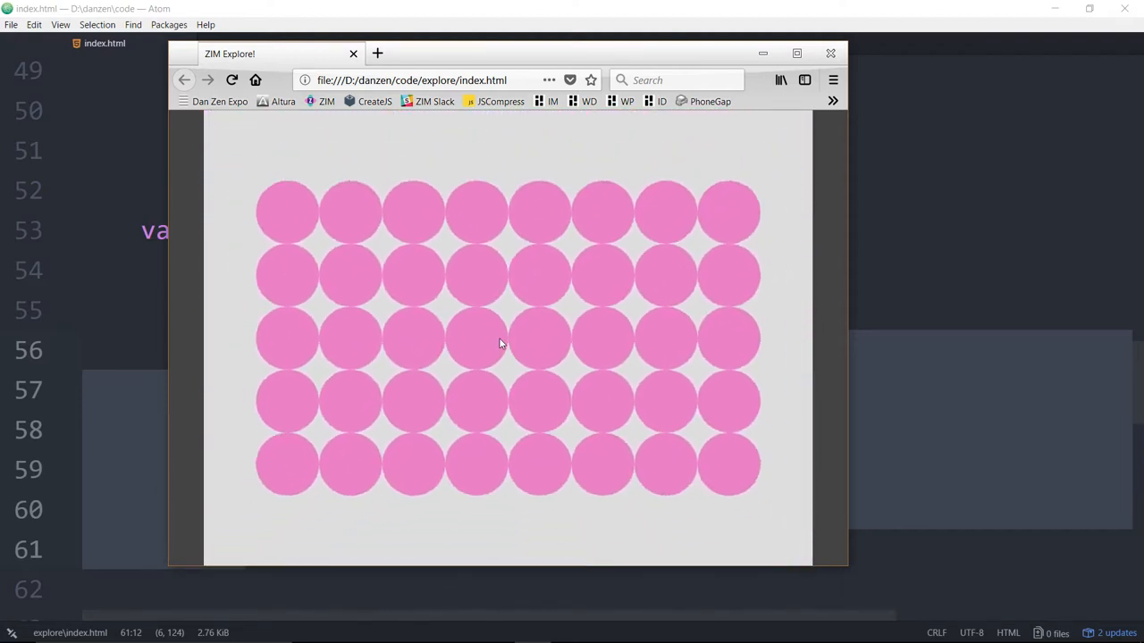
key("alt+Tab")
left_click(877, 233)
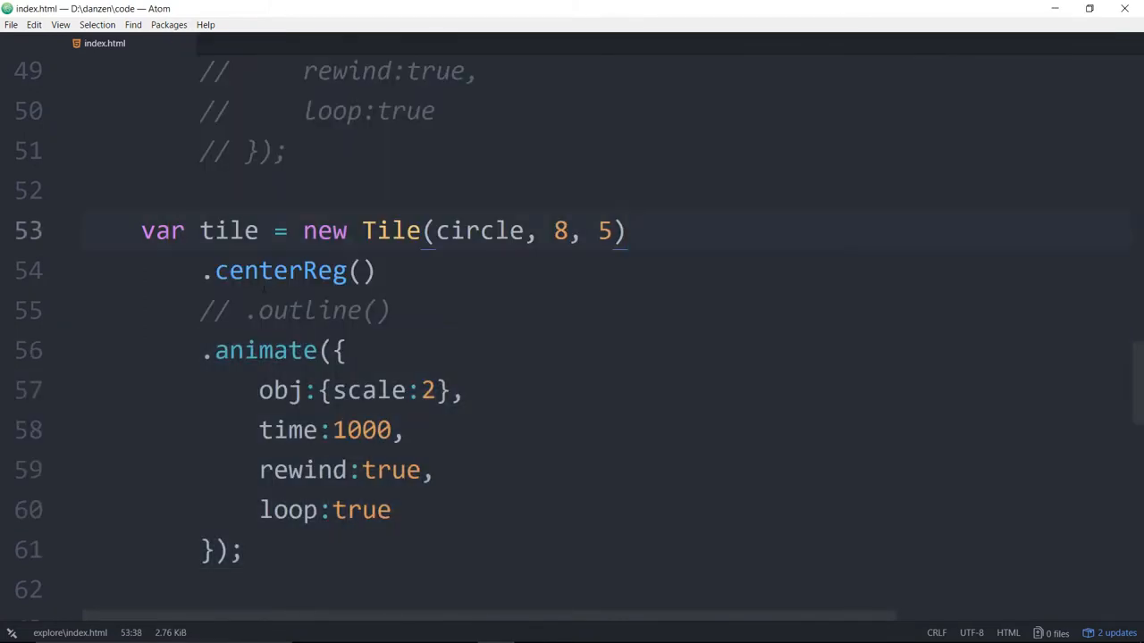
Try a .reg() line after centerReg(), then delete it again
left_click(422, 268)
key("Return")
type(".reg(")
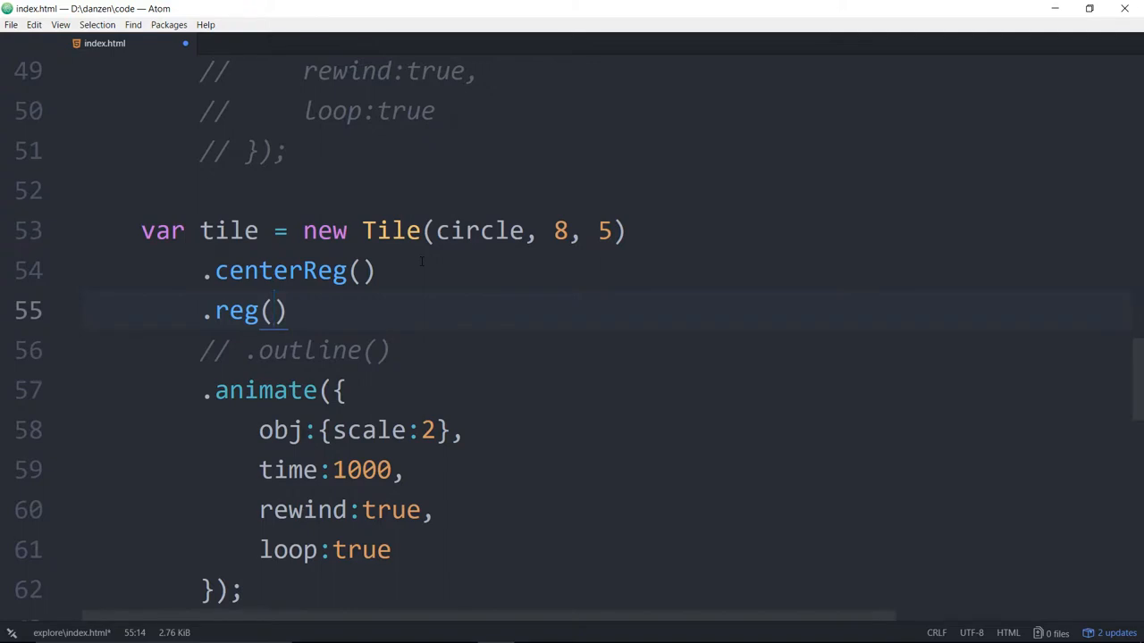
key("shift+Up")
key("shift+End")
key("BackSpace")
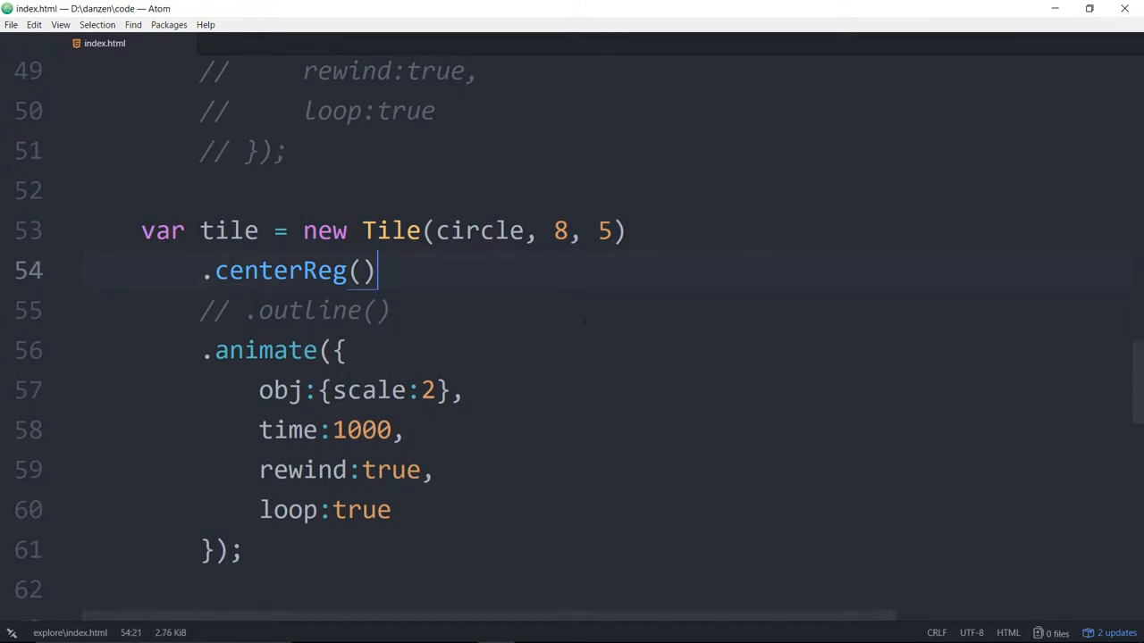
scroll(593, 320, "down", 2)
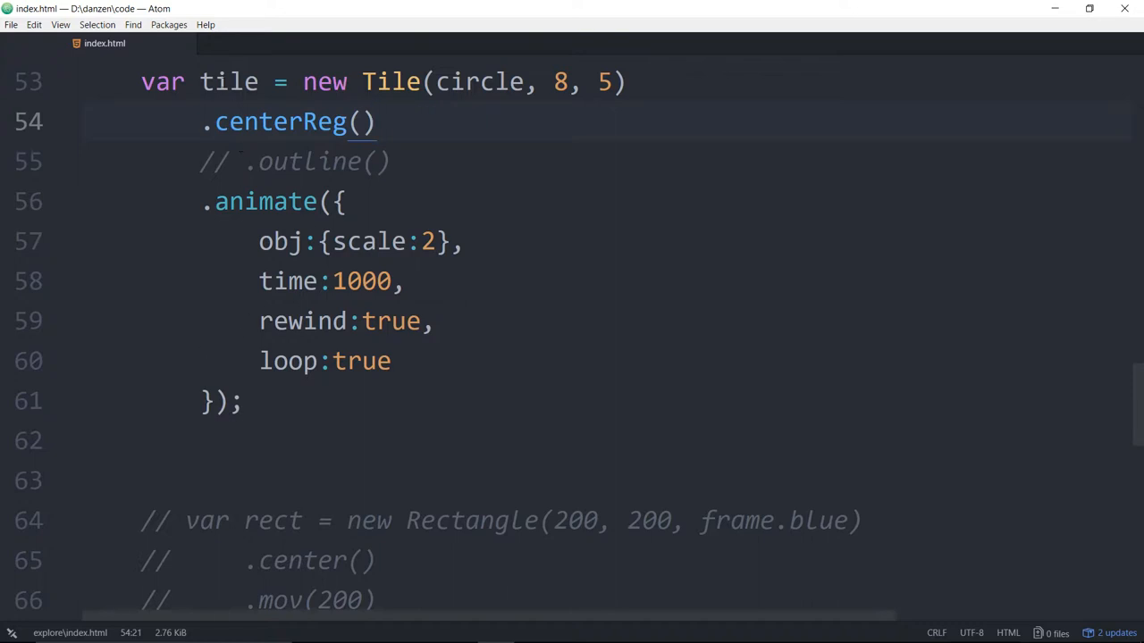
Add sequence:100 as a new option after loop:true in the tile's animate block and save
double_click(228, 82)
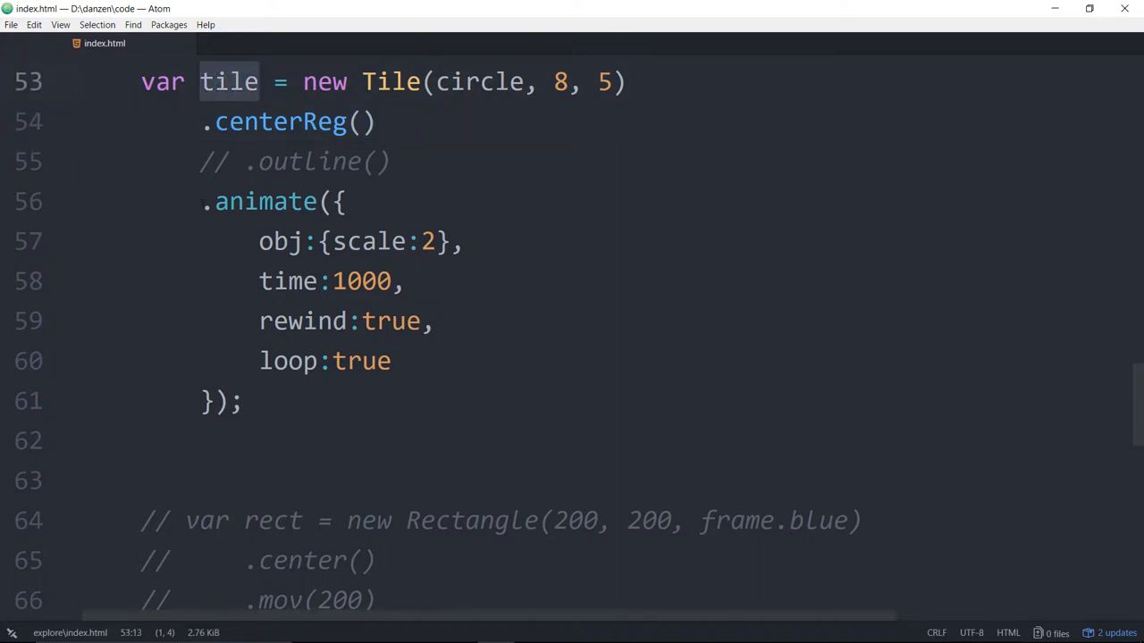
left_click_drag(204, 201, 245, 400)
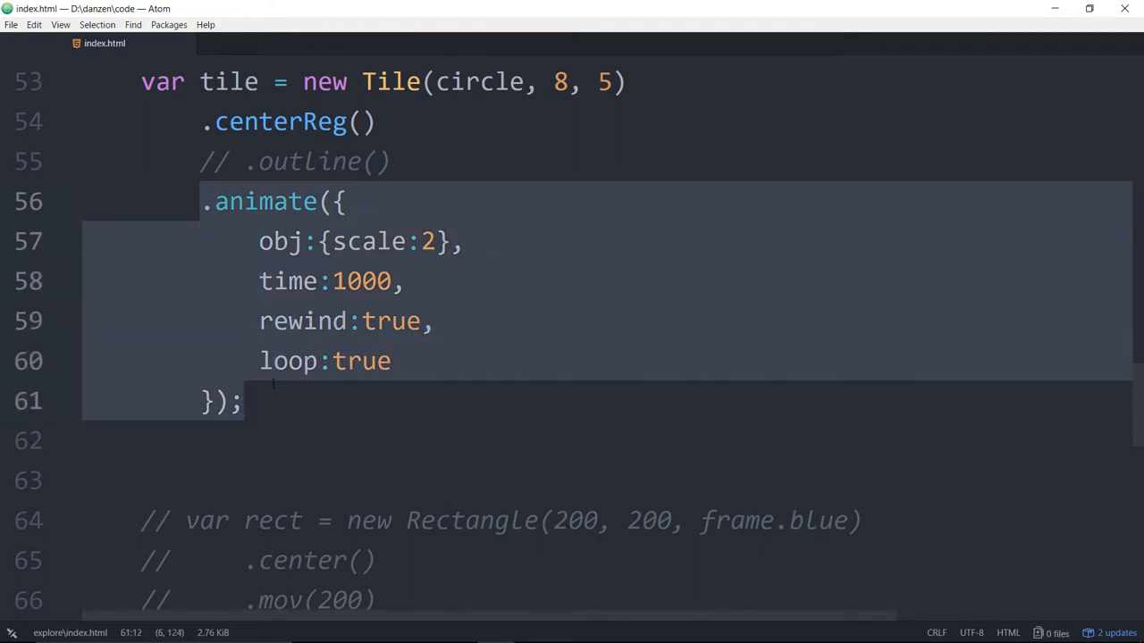
left_click(510, 374)
type(",")
key("Return")
type("seqi")
key("BackSpace")
type("uence:")
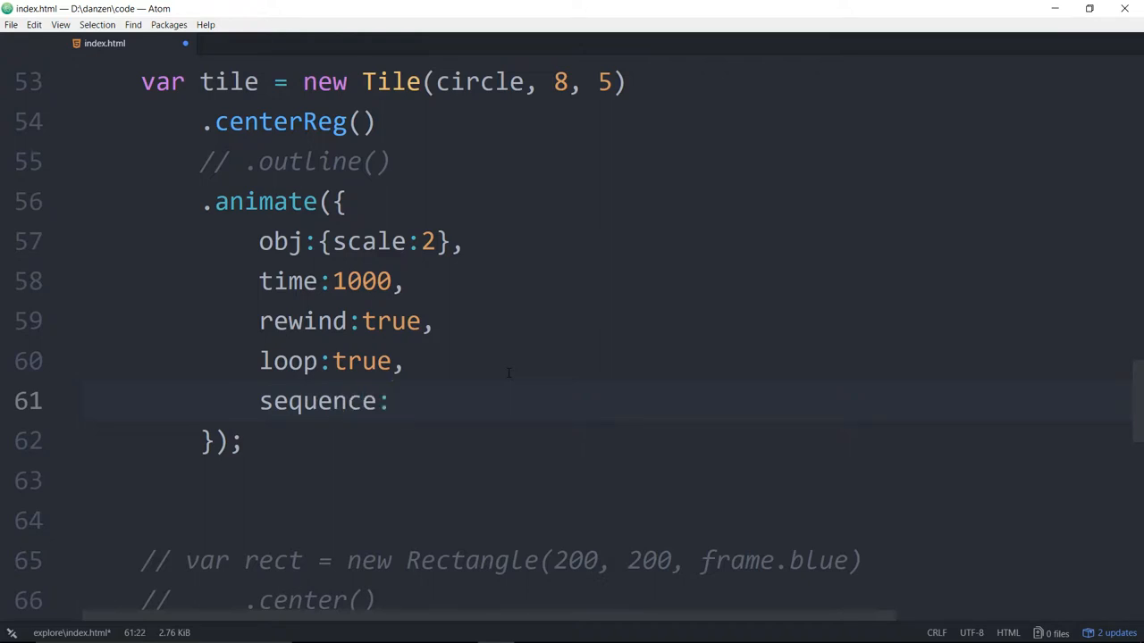
type("100")
left_click_drag(259, 241, 409, 361)
left_click(447, 400)
left_click(452, 397)
key("ctrl+shift+Left")
key("Right")
left_click(485, 323)
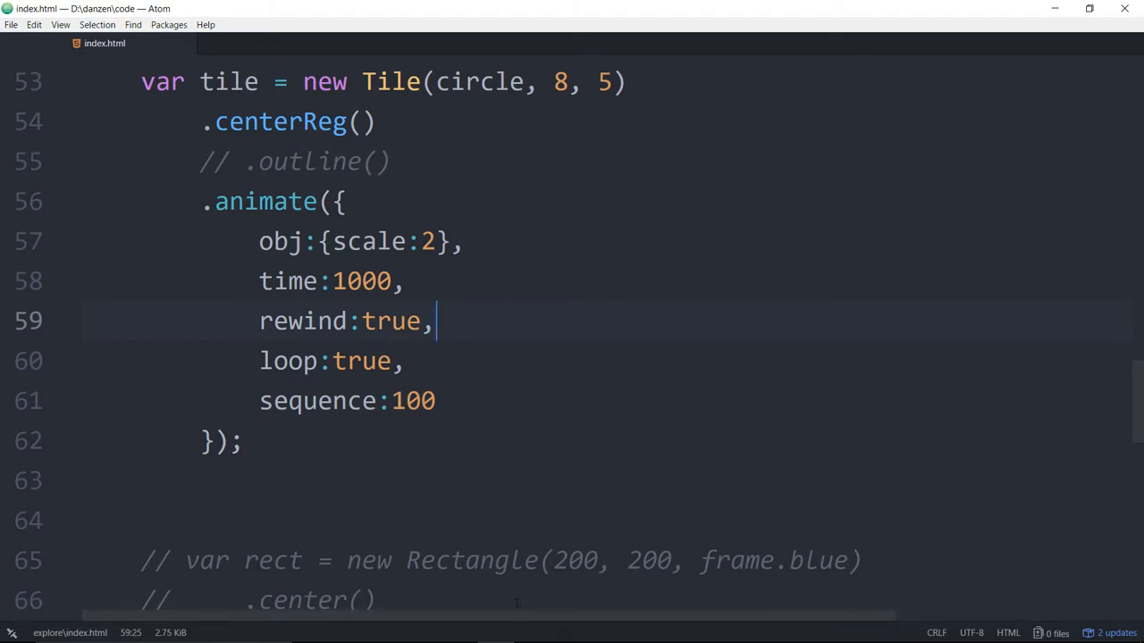
scroll(544, 372, "up", 2)
scroll(544, 373, "up", 2)
scroll(544, 373, "up", 3)
scroll(544, 373, "up", 1)
scroll(621, 432, "down", 3)
Add frame.grey as the Circle's border colour, save, and reload Firefox to watch the sequenced pulsing grid
left_click(702, 170)
type(", ")
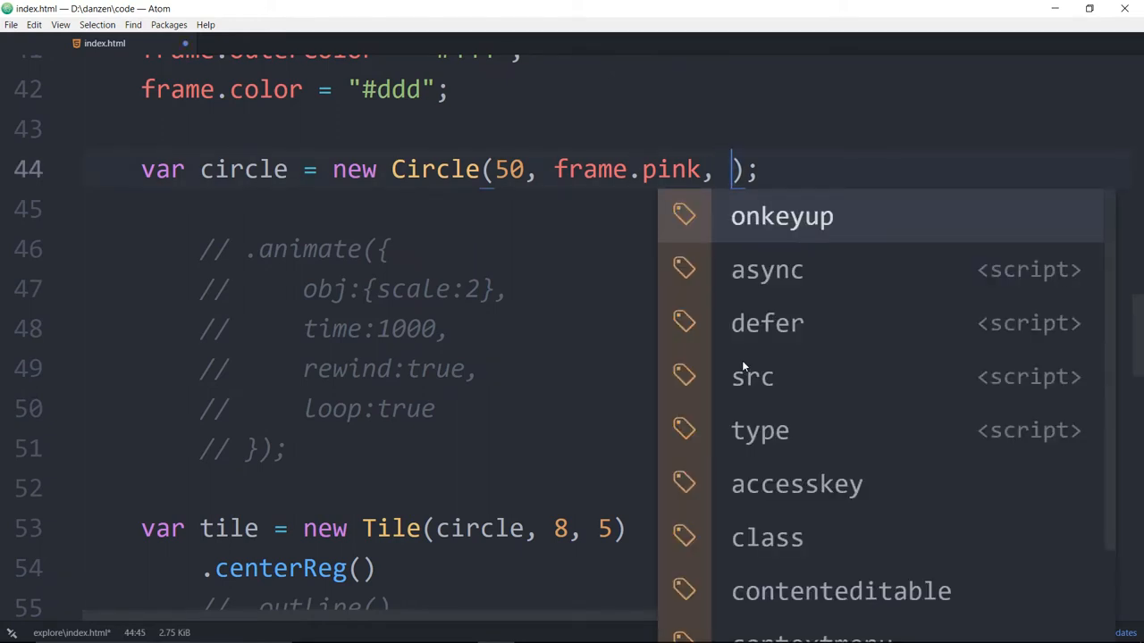
type("frame")
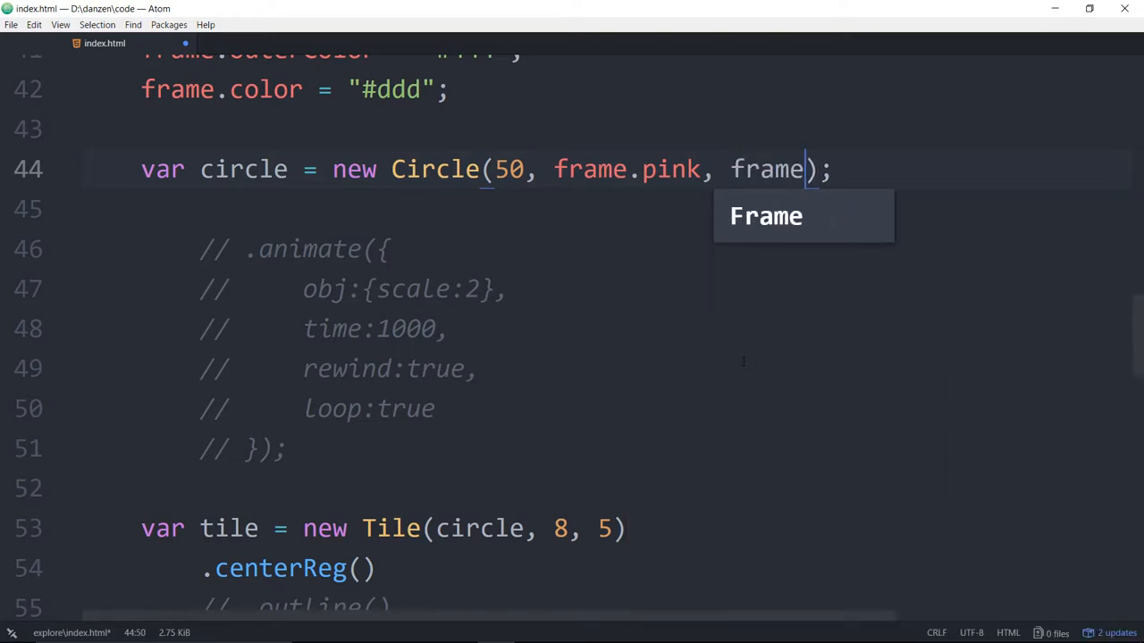
type(".grey")
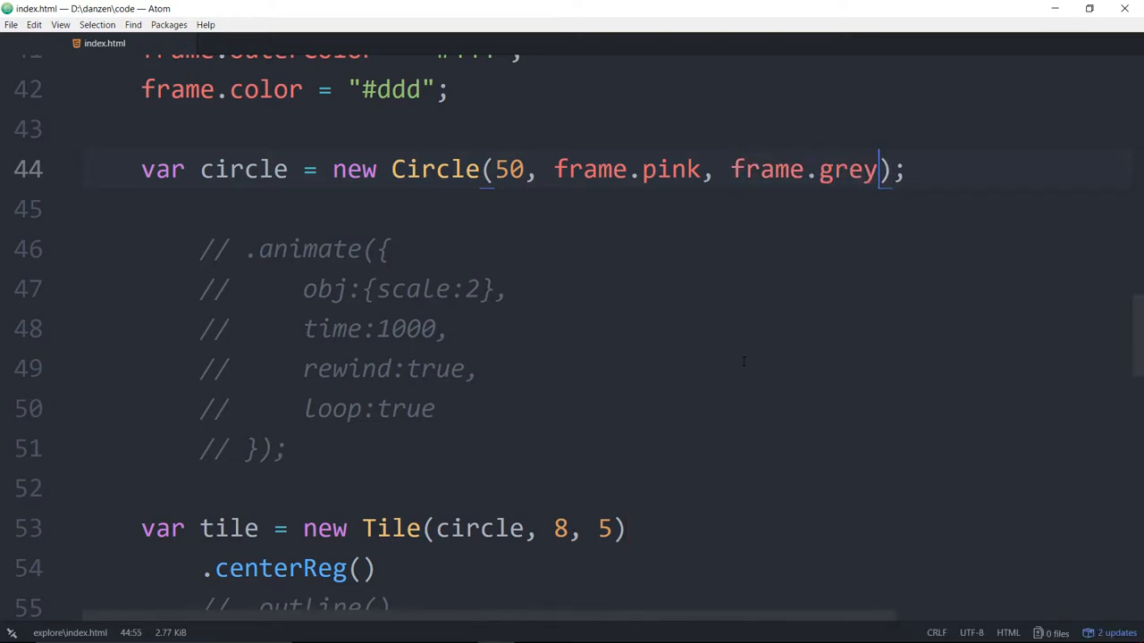
scroll(740, 364, "down", 2)
scroll(739, 364, "down", 2)
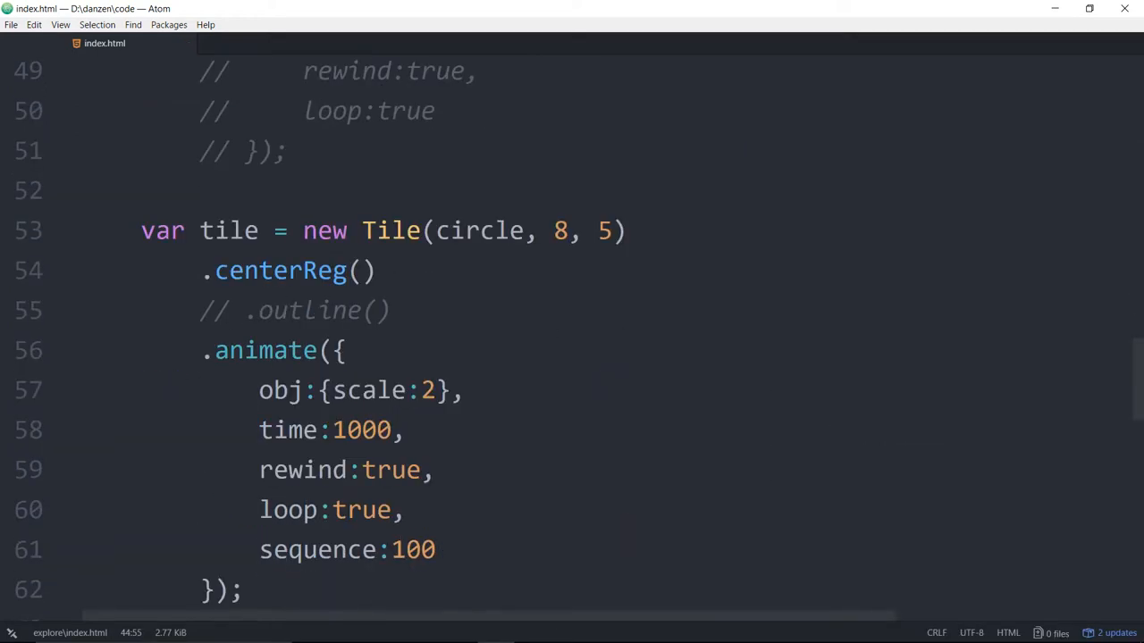
left_click(529, 634)
left_click(232, 81)
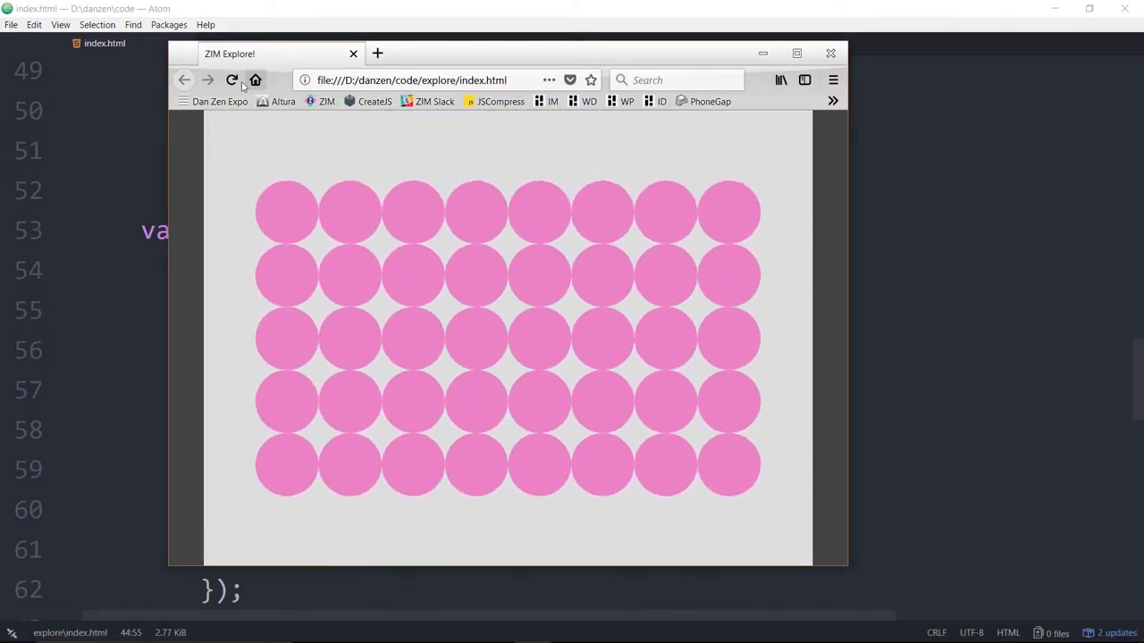
left_click(232, 80)
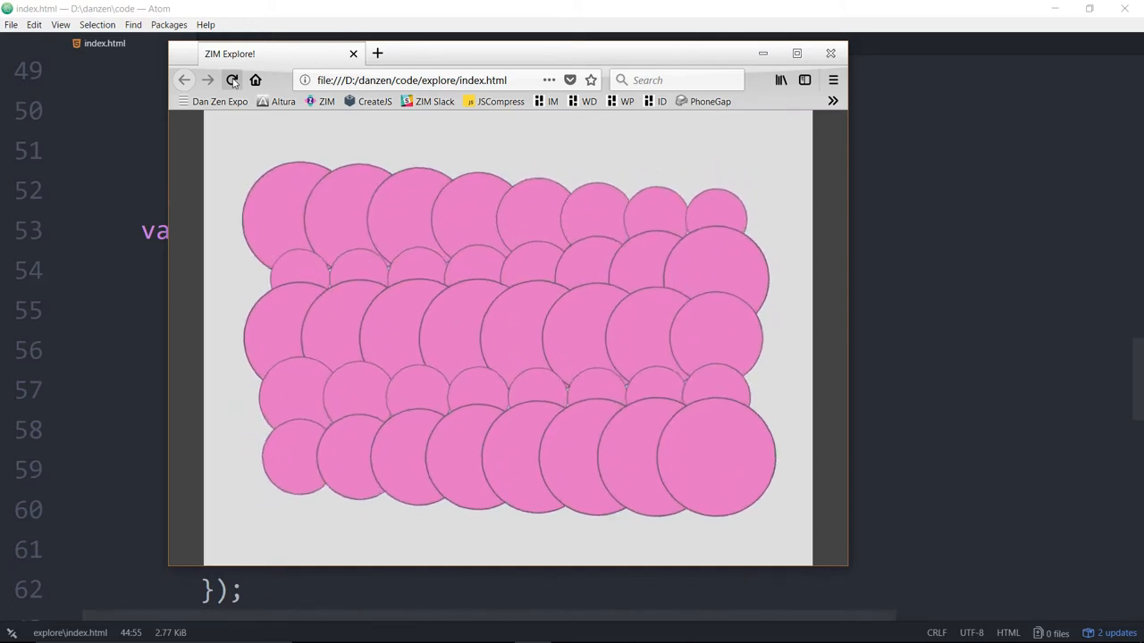
left_click(232, 81)
key("alt+Tab")
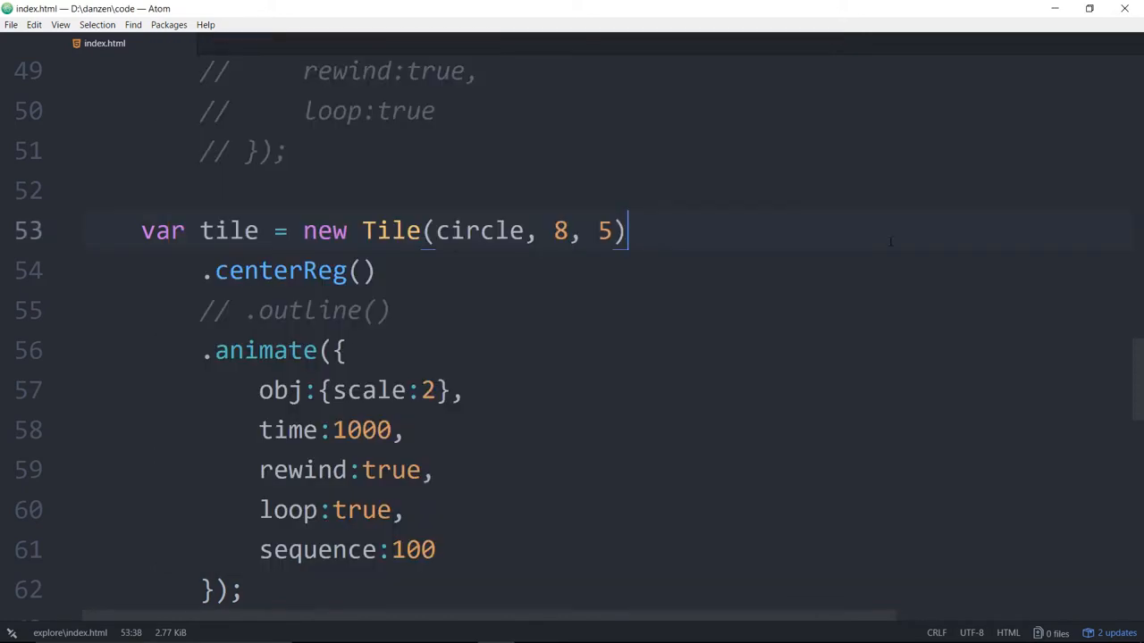
scroll(332, 259, "down", 4)
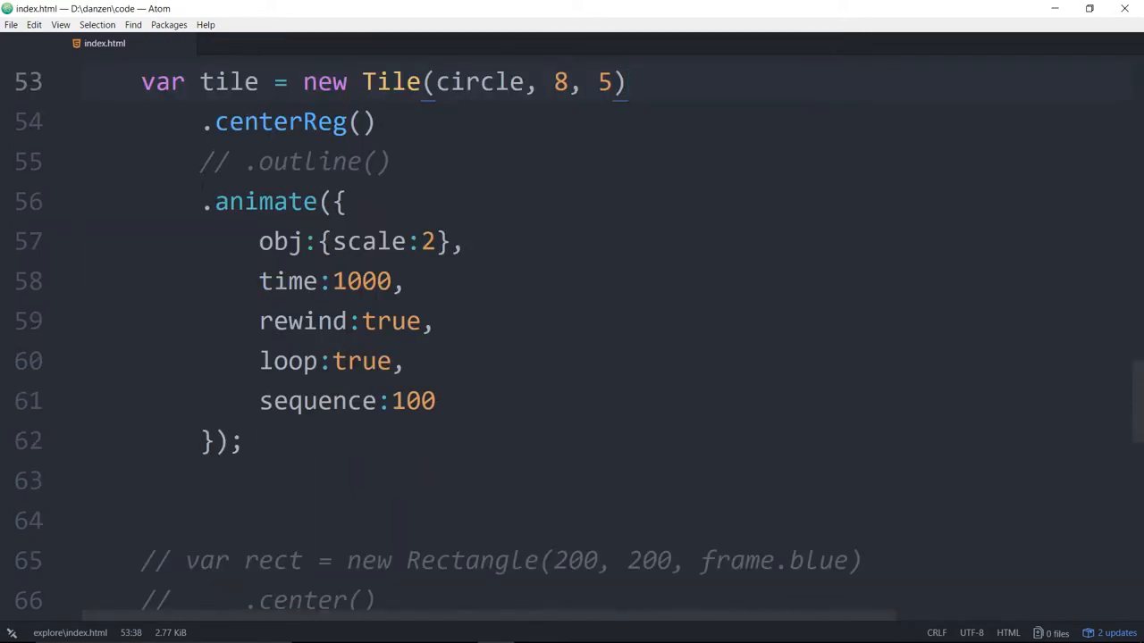
Comment out the animate block on lines 56–62, save, and add blank lines below it
left_click_drag(202, 201, 243, 440)
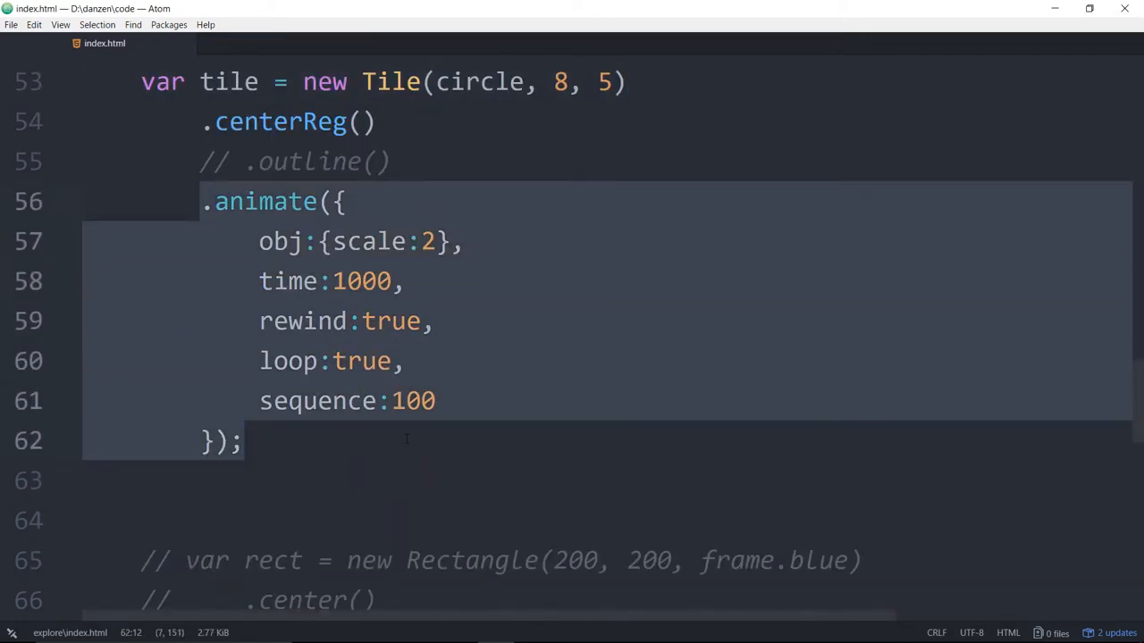
key("ctrl+slash")
key("ctrl+s")
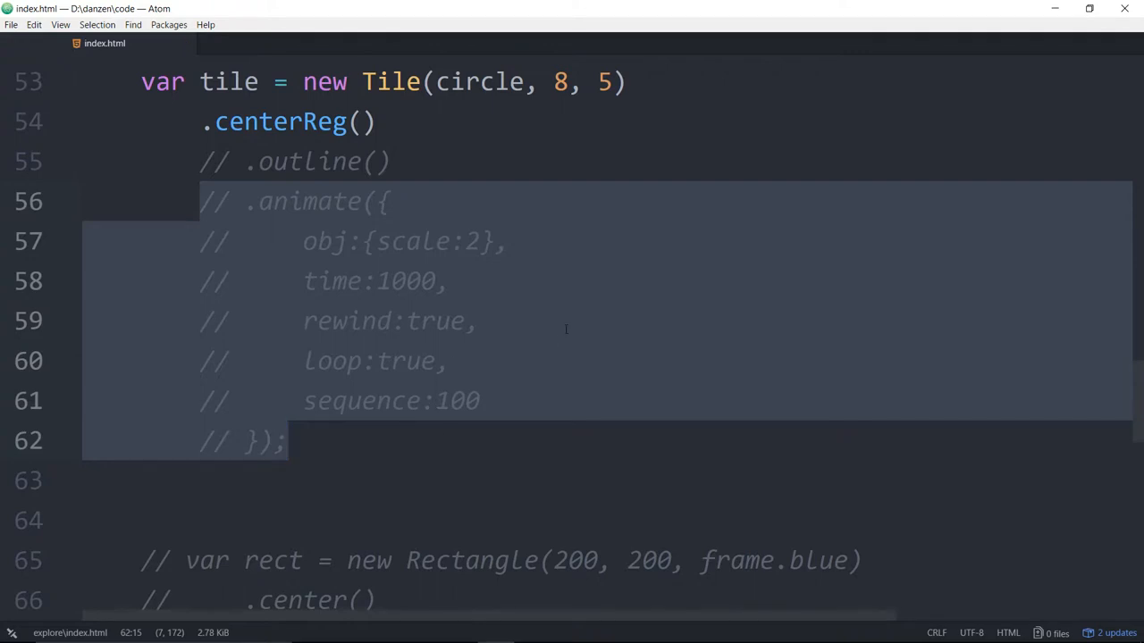
left_click(230, 81)
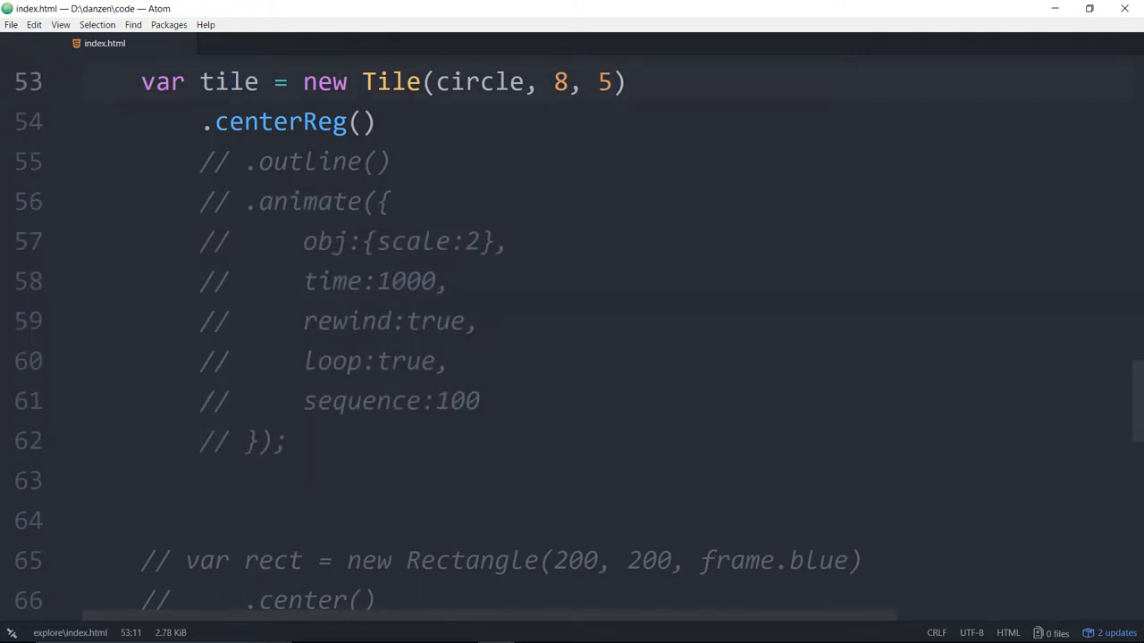
left_click(313, 444)
key("Return")
key("Return")
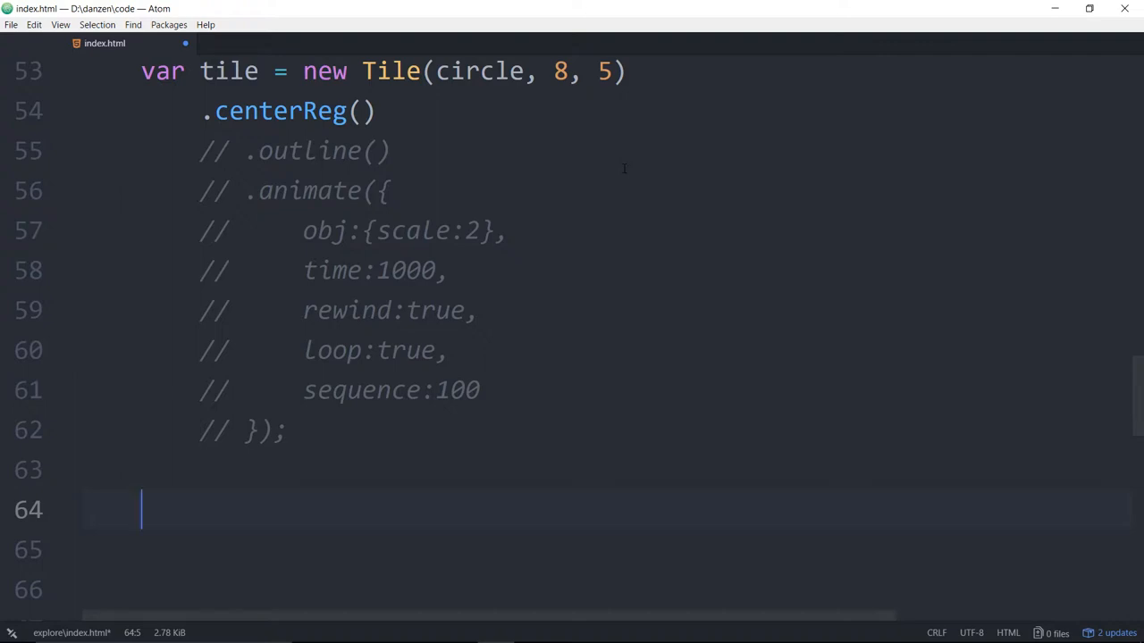
type("tile.on(")
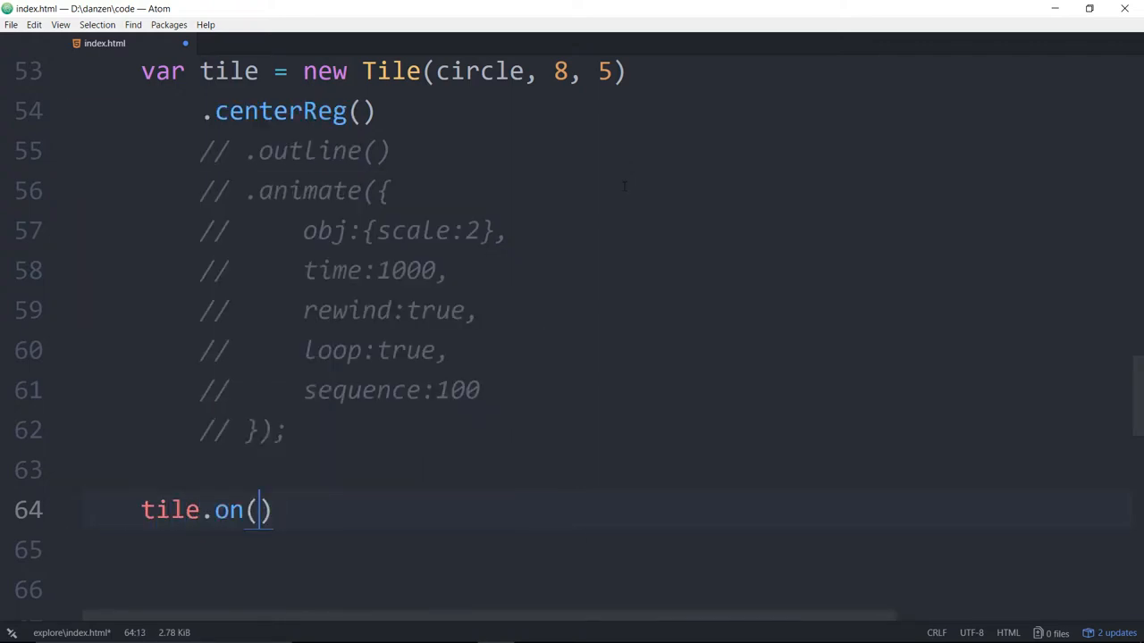
scroll(624, 168, "down", 2)
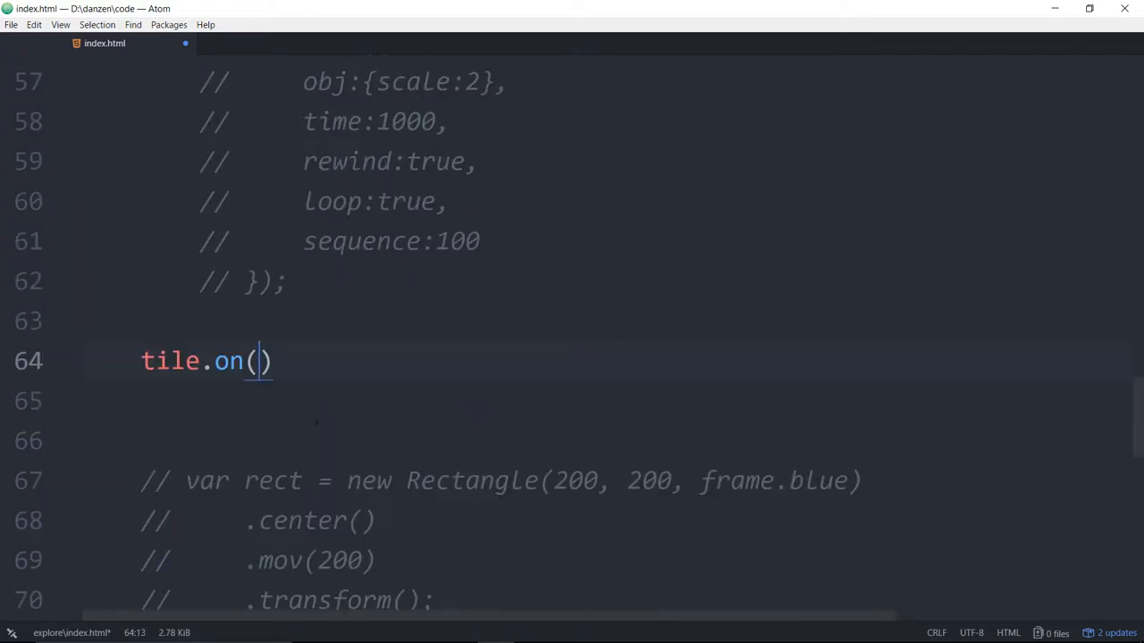
type("\"click\"")
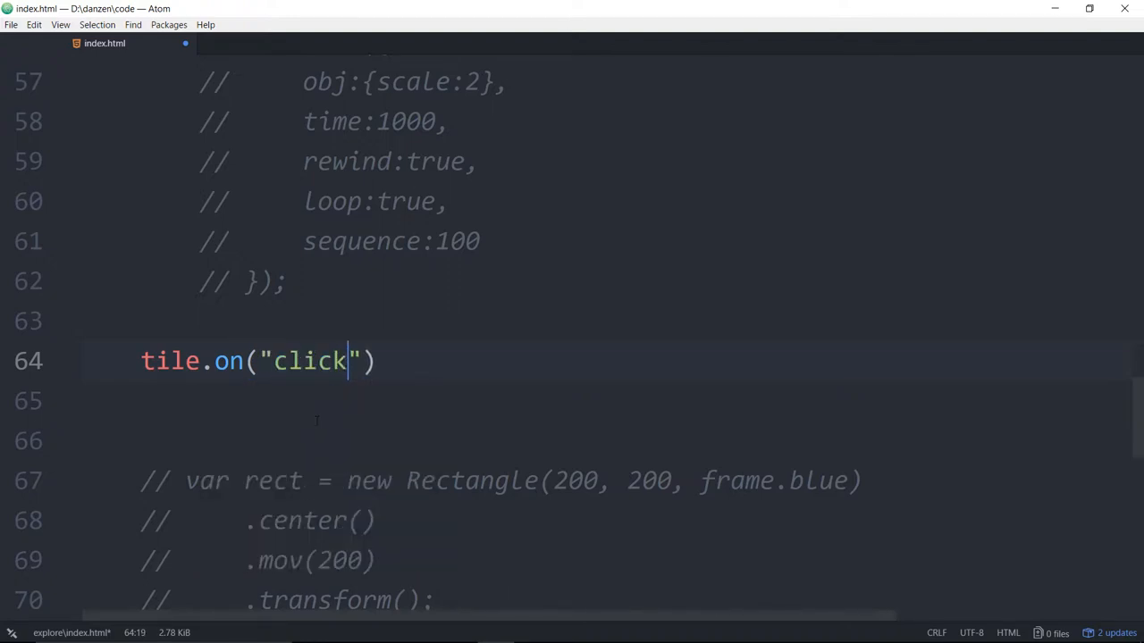
type("m")
key("BackSpace")
key("BackSpace")
type(", fuyn")
key("BackSpace")
key("BackSpace")
type("nctui")
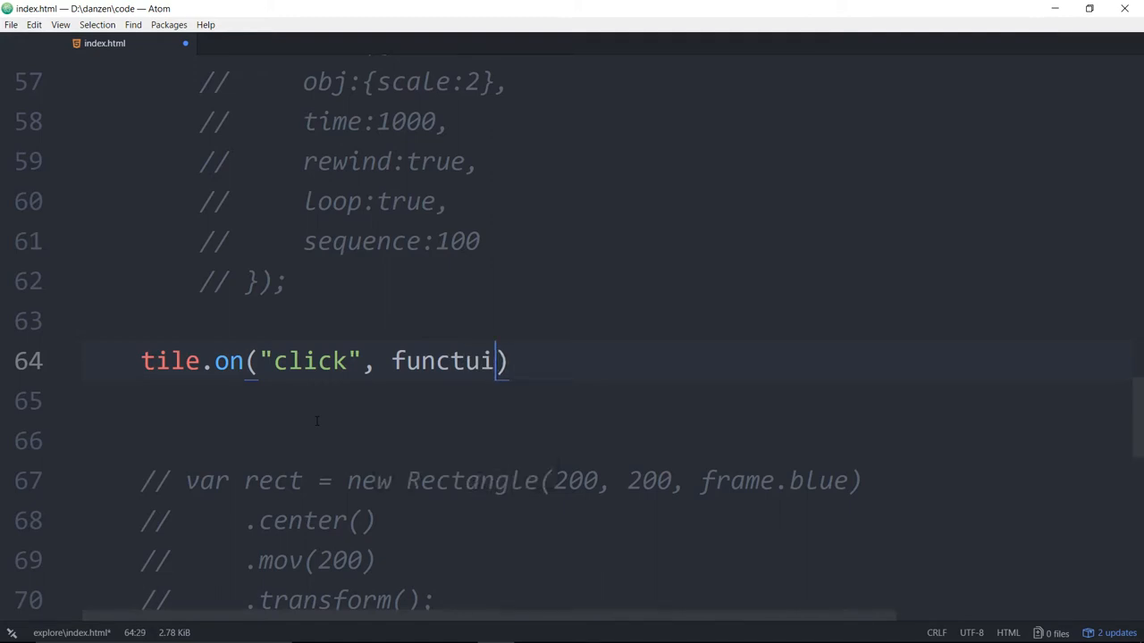
key("BackSpace")
key("BackSpace")
type("ion()e")
key("BackSpace")
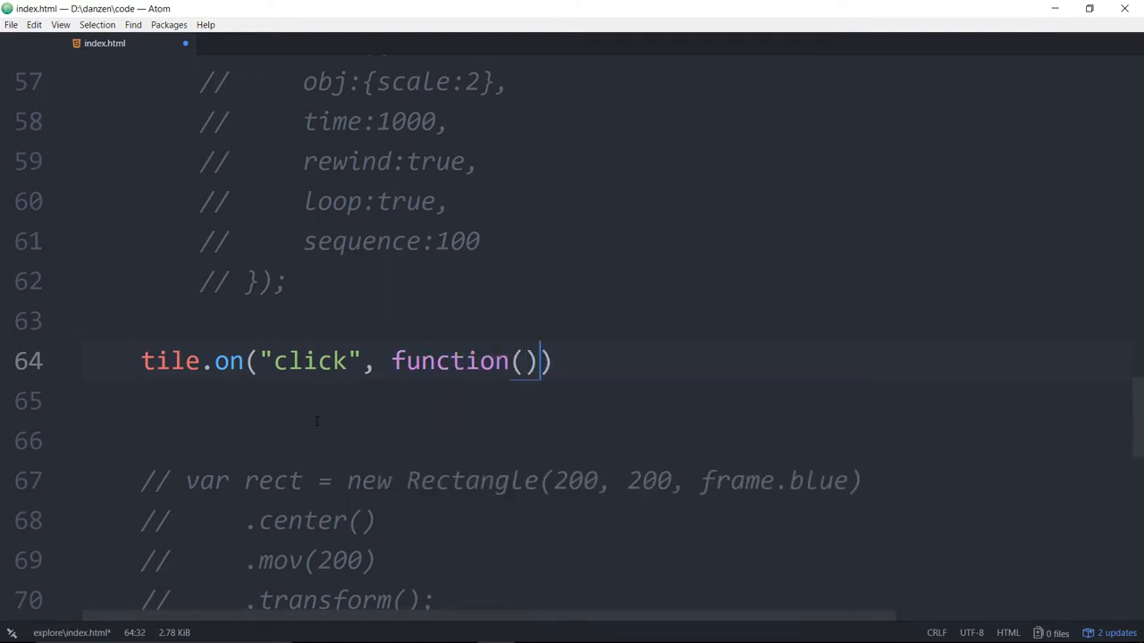
key("Left")
type("e")
key("Right")
type("{")
key("Return")
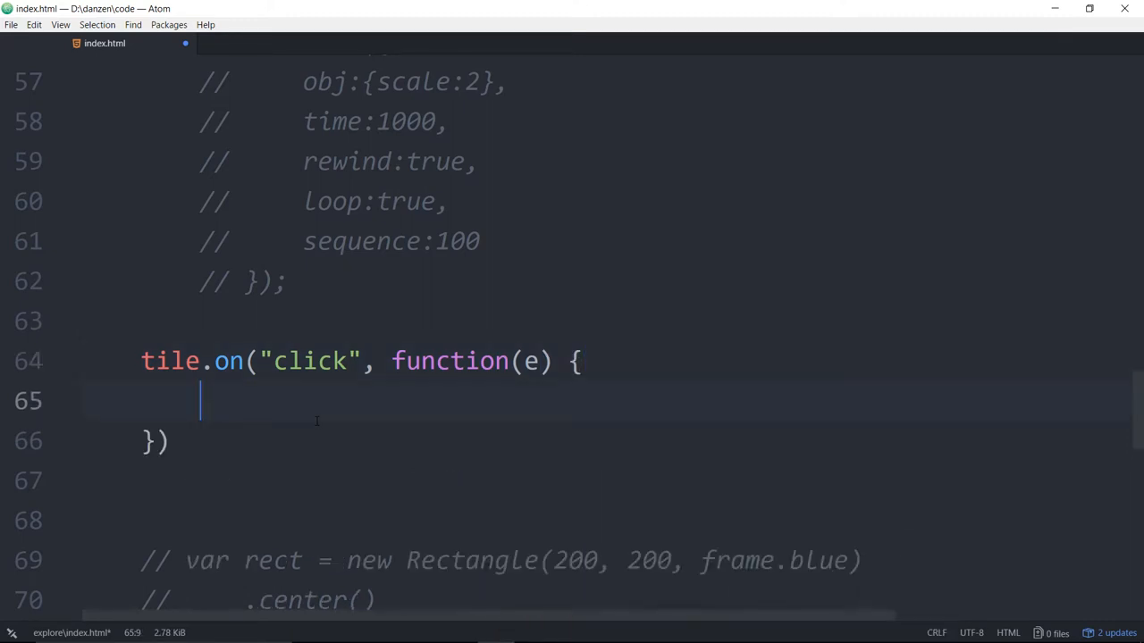
left_click(523, 360)
double_click(530, 361)
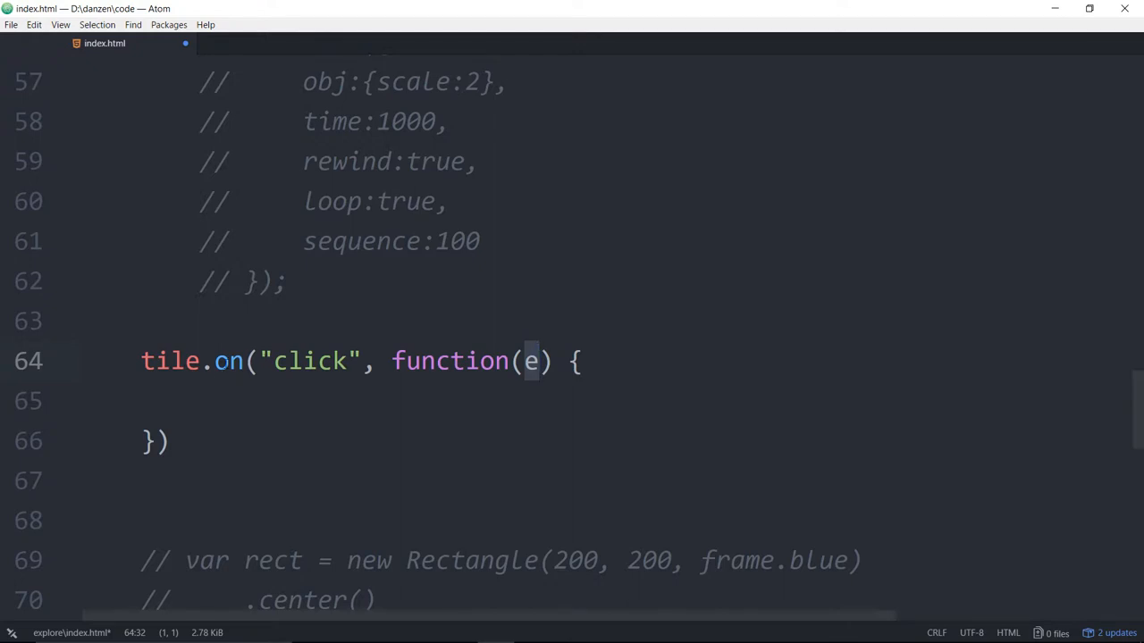
left_click_drag(215, 361, 261, 361)
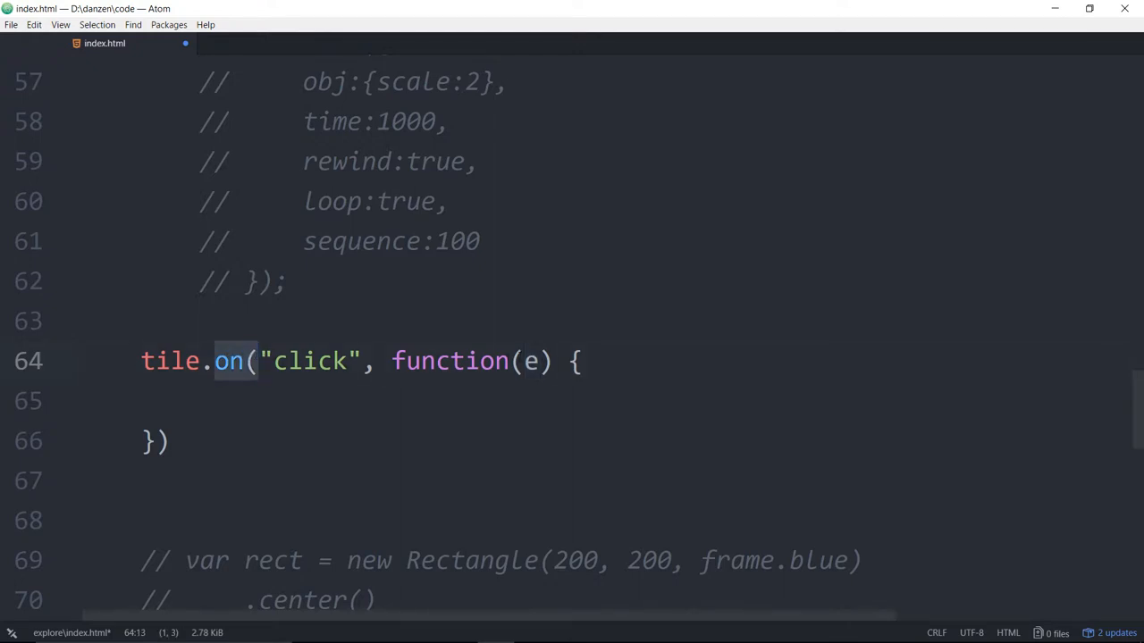
double_click(532, 360)
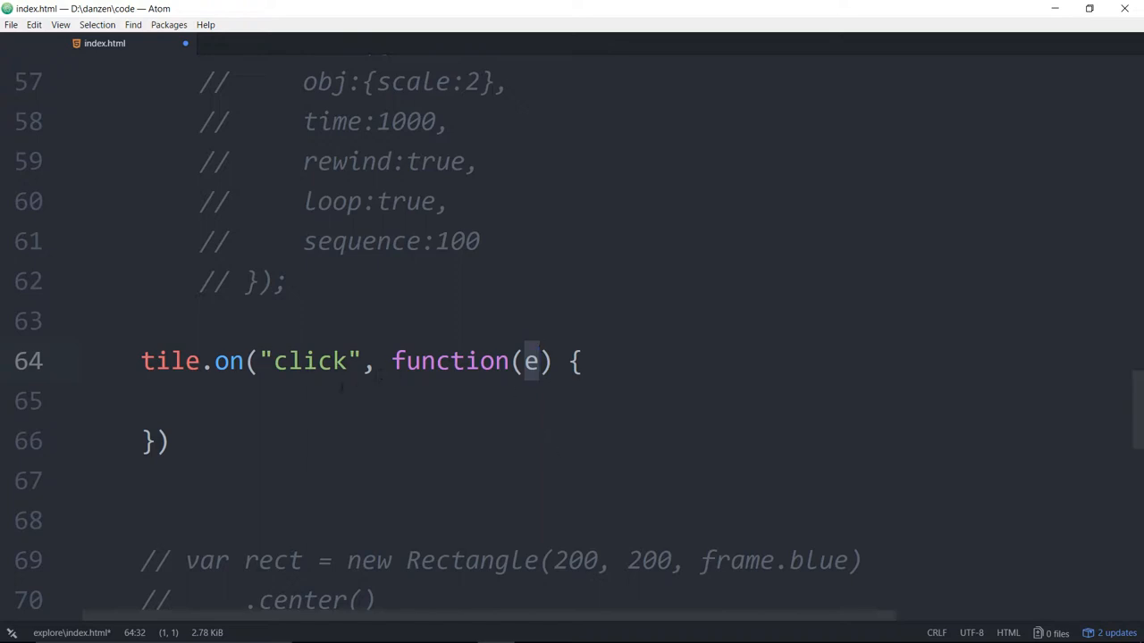
left_click(290, 406)
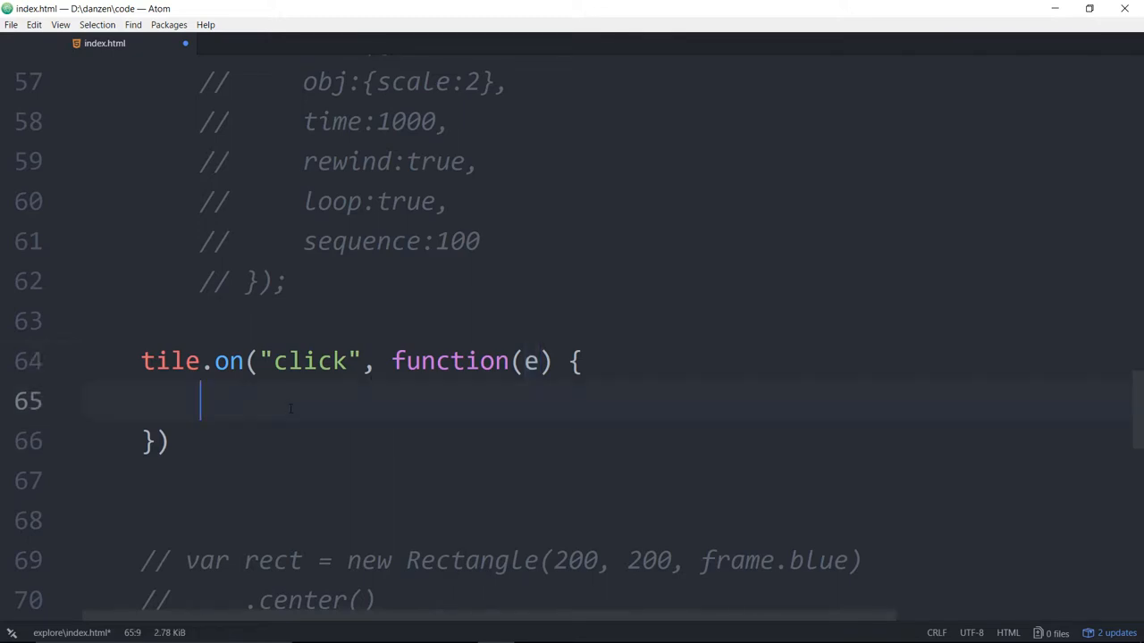
type("e.tra")
key("BackSpace")
key("BackSpace")
type("a")
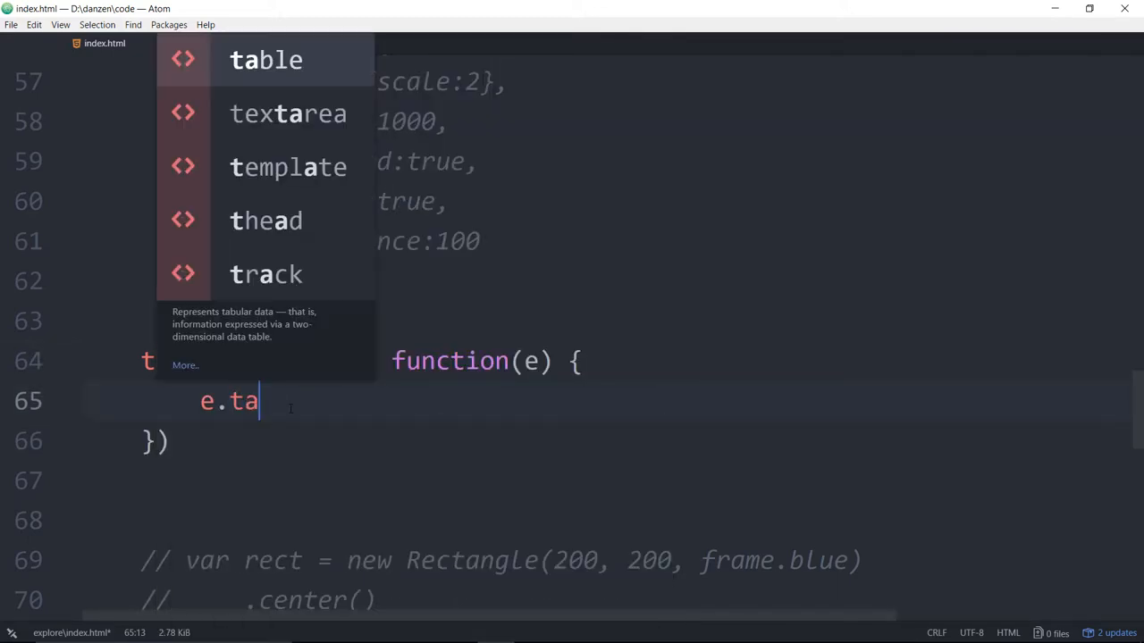
type("rget.")
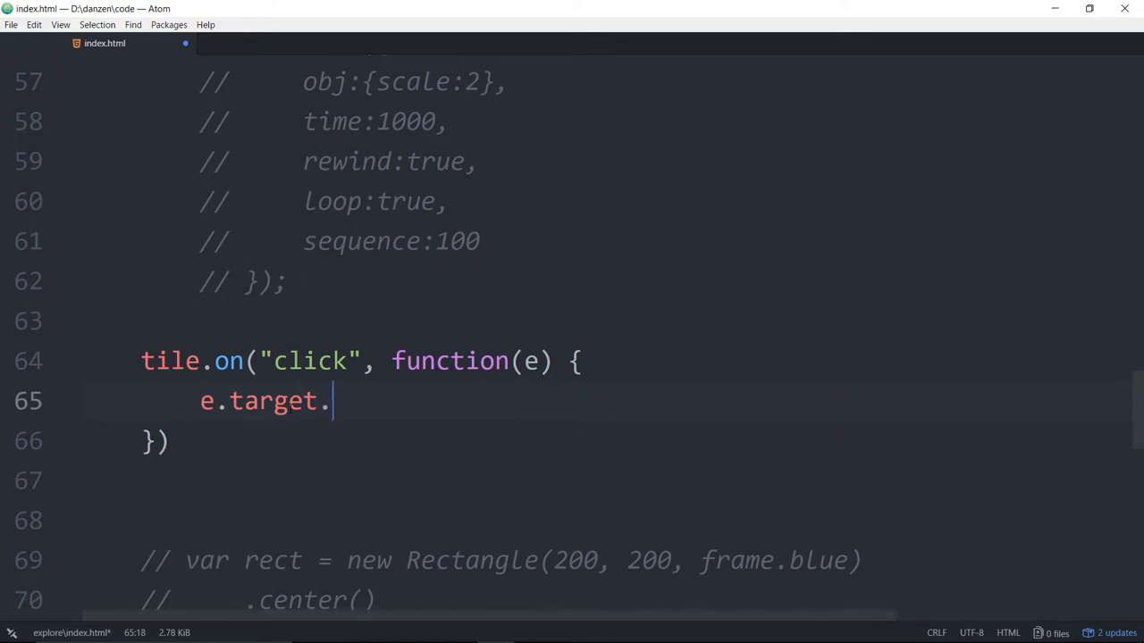
type("alpha = .2;")
key("Return")
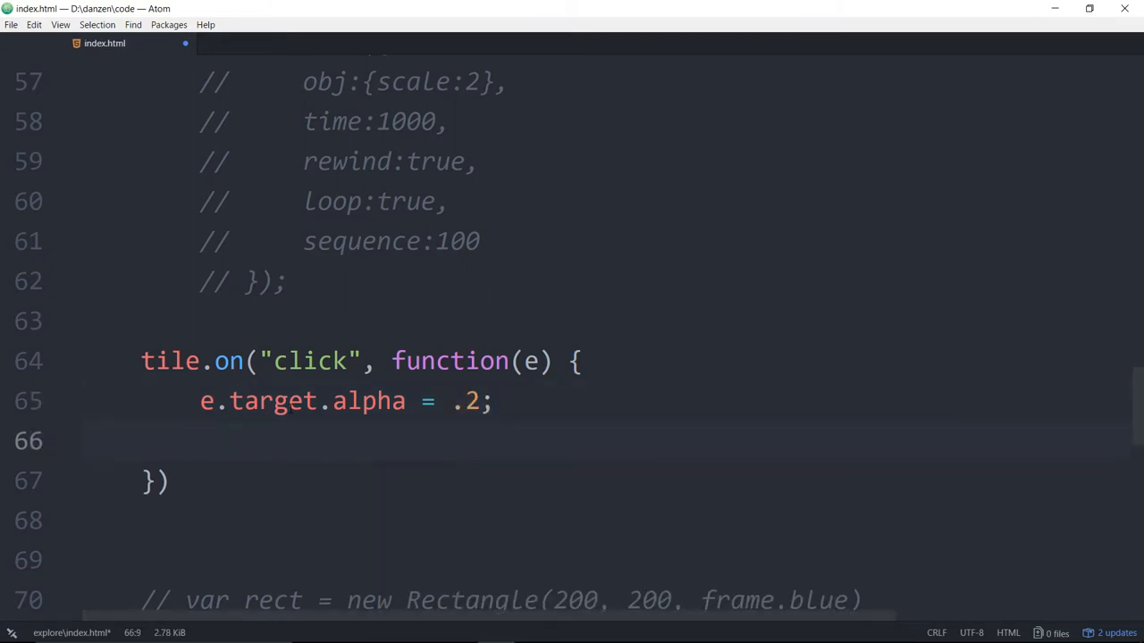
type("stage.u[pdate")
key("BackSpace")
key("BackSpace")
key("BackSpace")
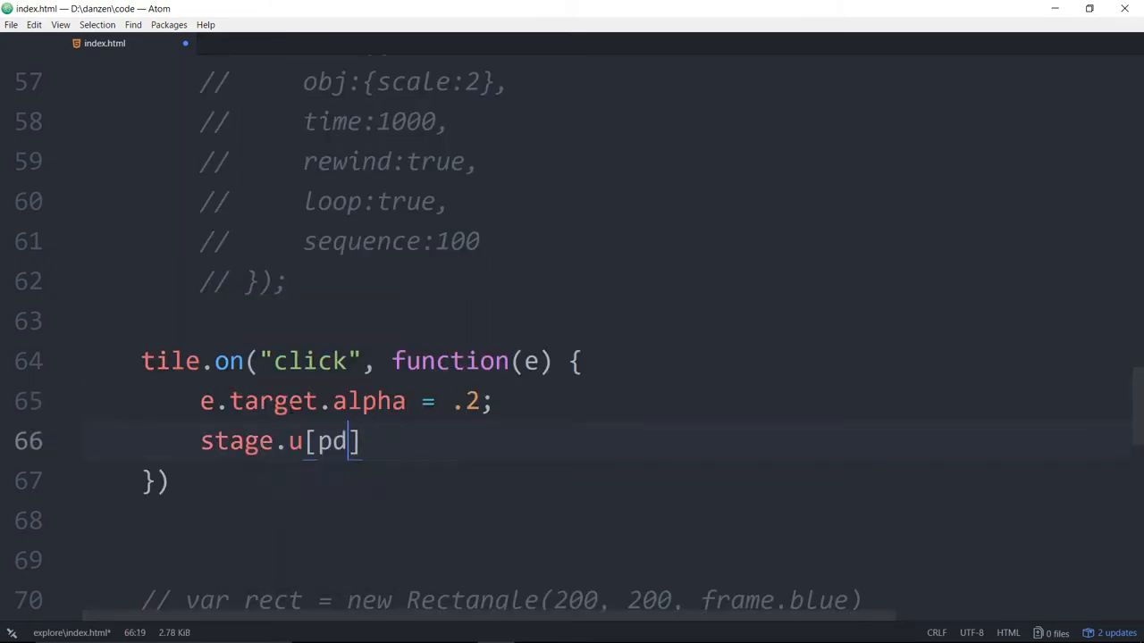
key("BackSpace")
key("BackSpace")
key("BackSpace")
type("pdate();")
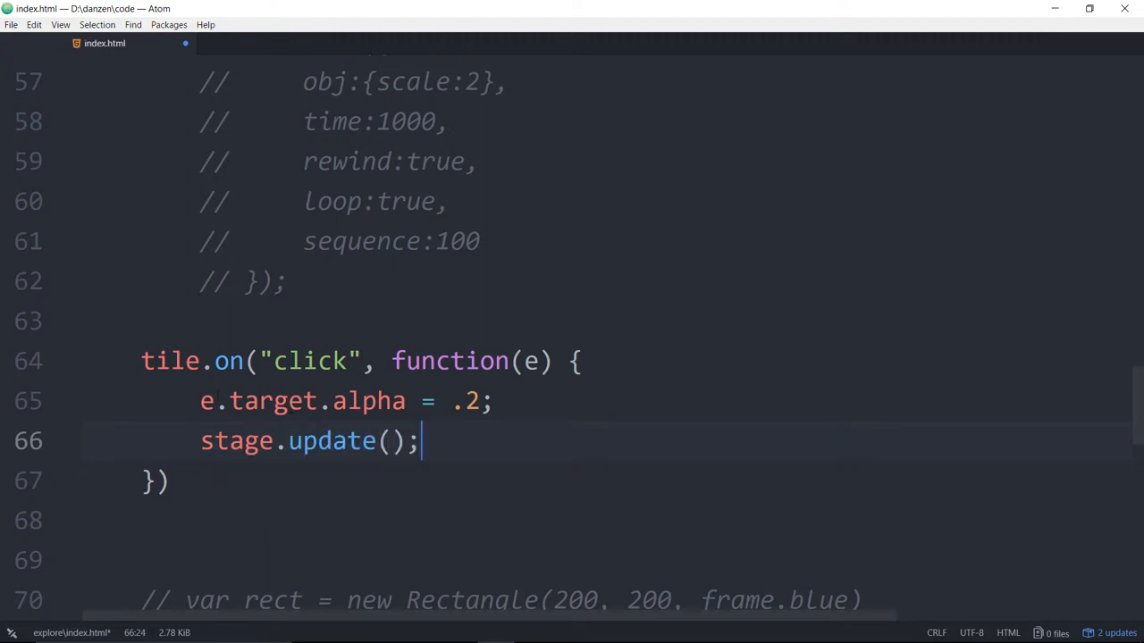
left_click(214, 361)
scroll(572, 358, "down", 6)
scroll(572, 358, "down", 6)
scroll(572, 357, "down", 3)
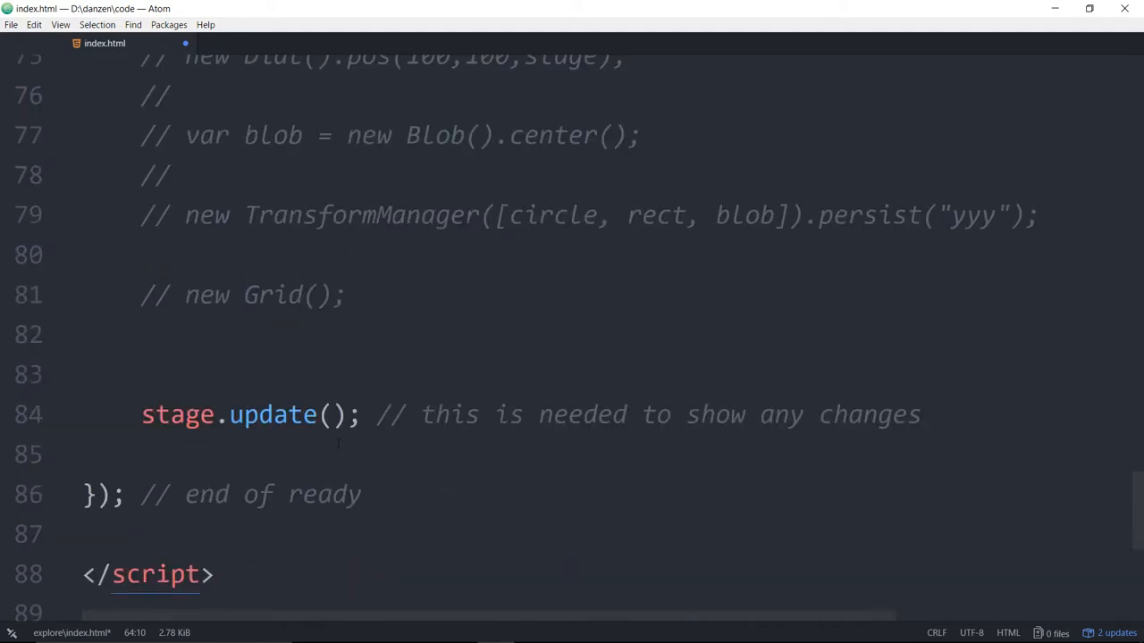
left_click_drag(141, 415, 346, 415)
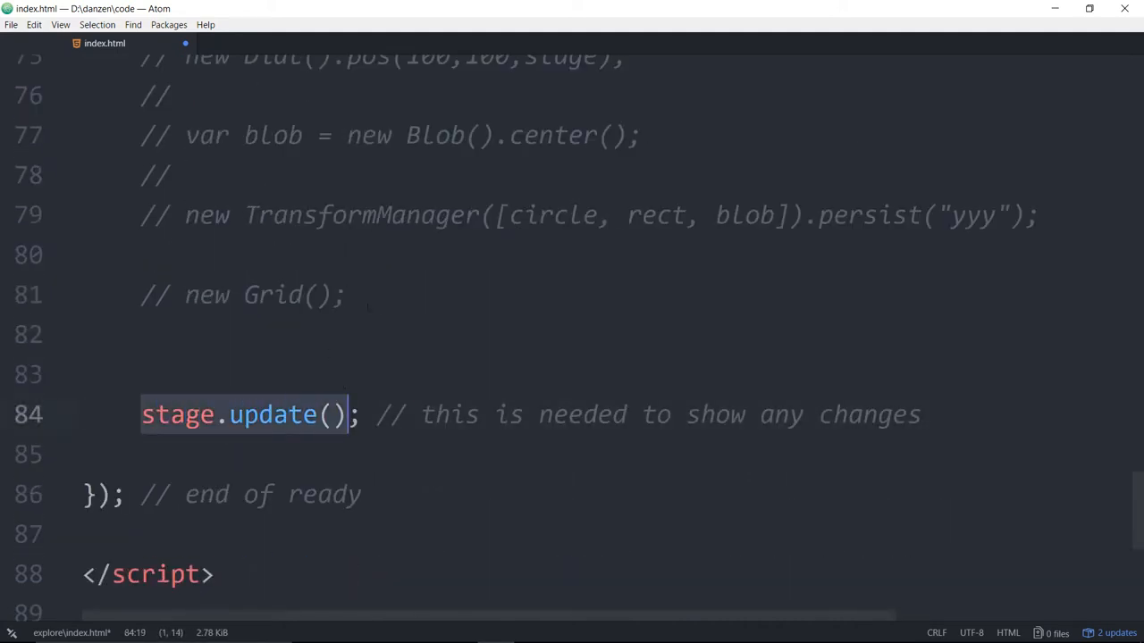
left_click_drag(215, 135, 349, 295)
left_click(289, 415)
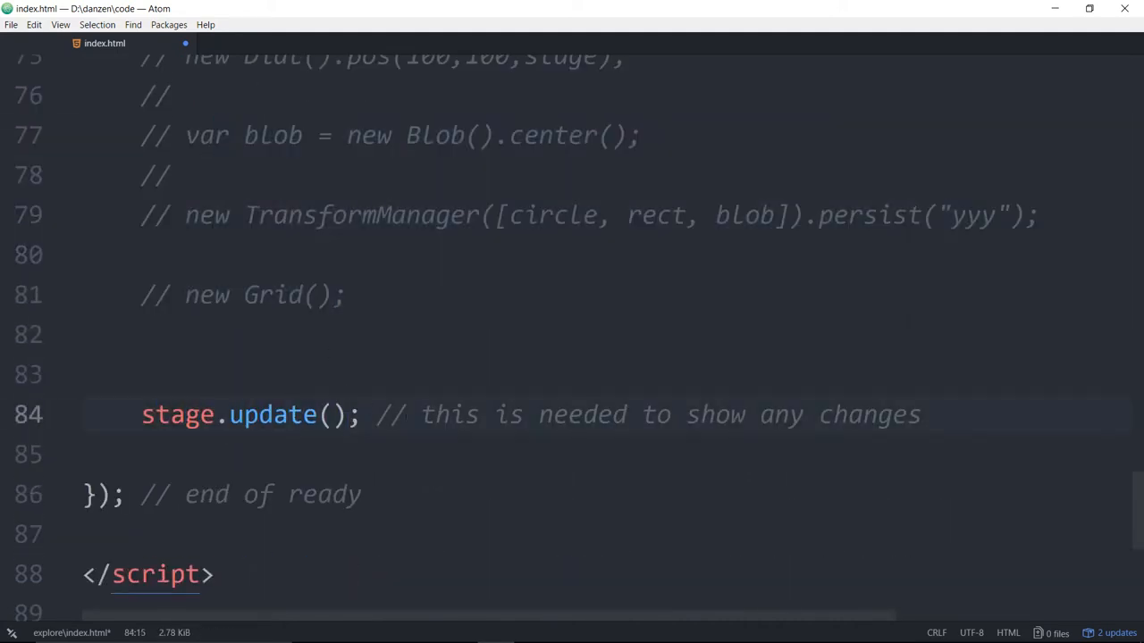
scroll(572, 357, "up", 10)
left_click(259, 360)
left_click(289, 401)
left_click_drag(200, 440, 408, 440)
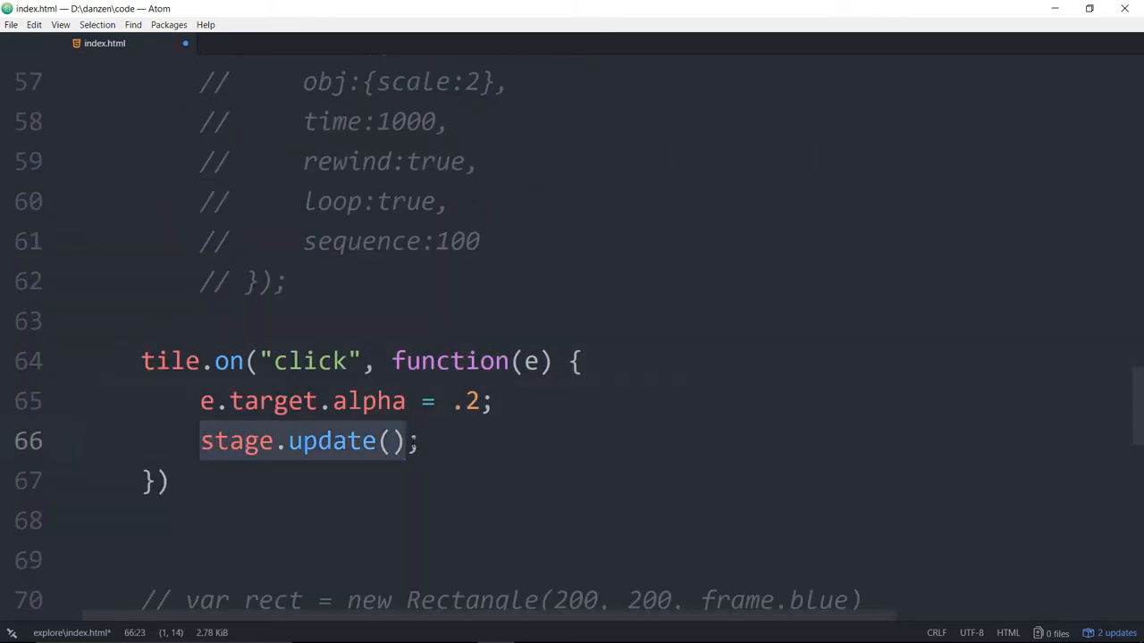
left_click(347, 401)
left_click_drag(198, 401, 495, 401)
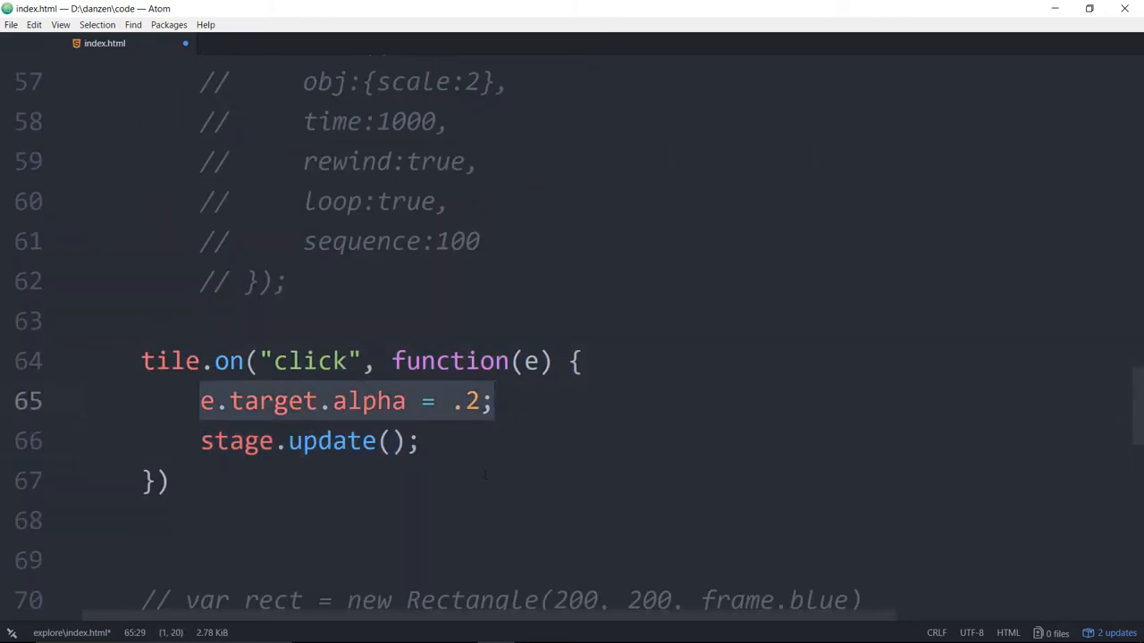
left_click_drag(200, 440, 421, 441)
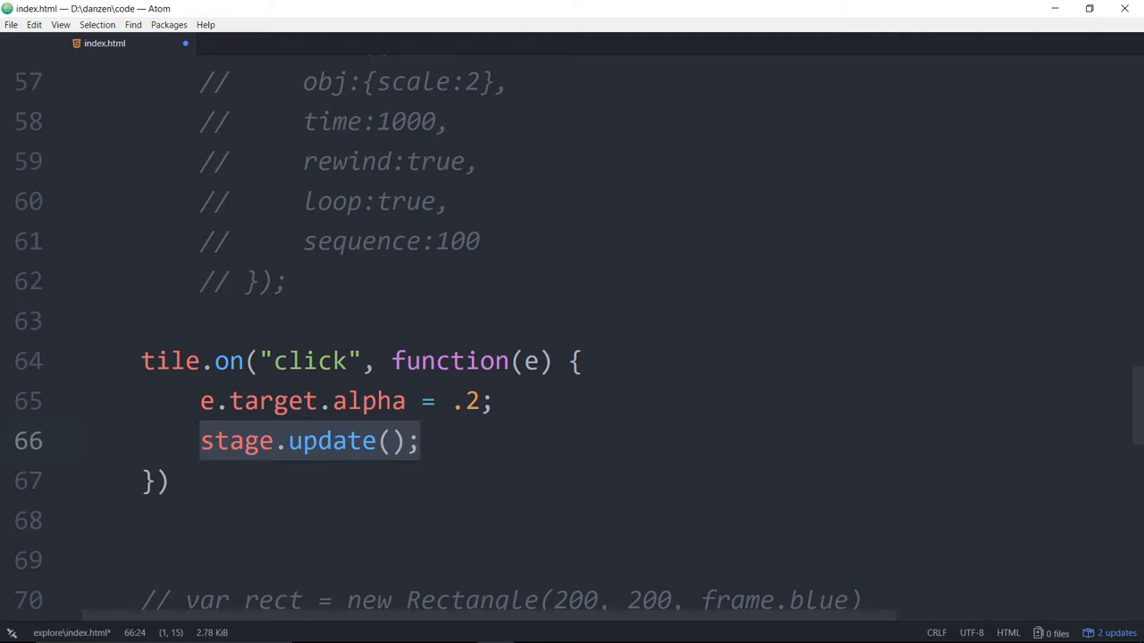
left_click(304, 441)
left_click_drag(199, 441, 421, 440)
left_click(198, 480)
type(";")
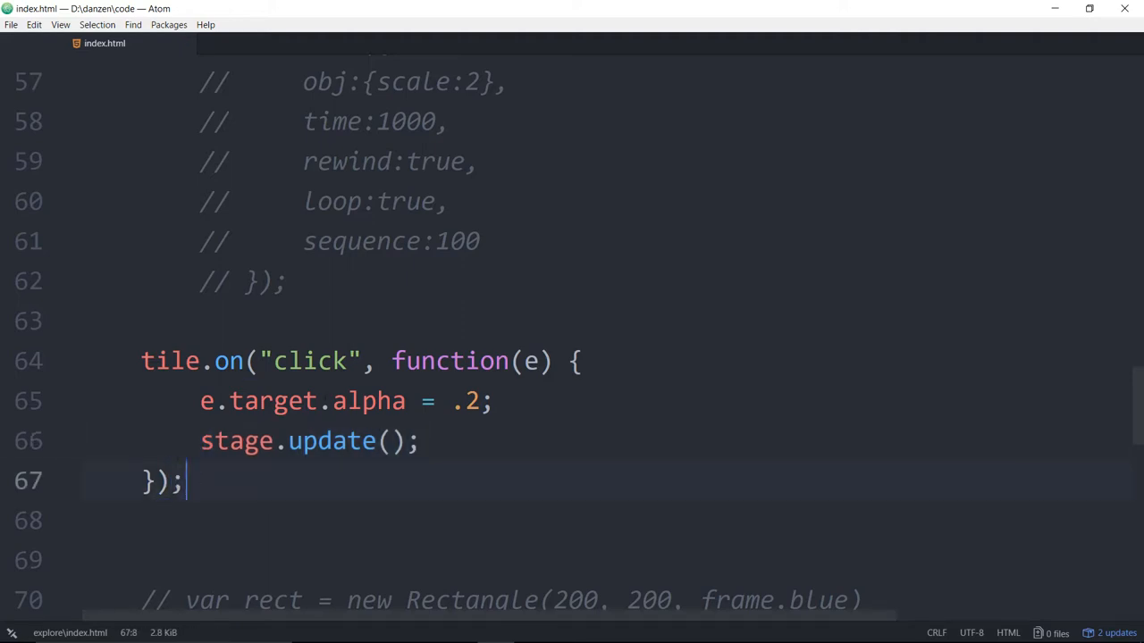
left_click(377, 401)
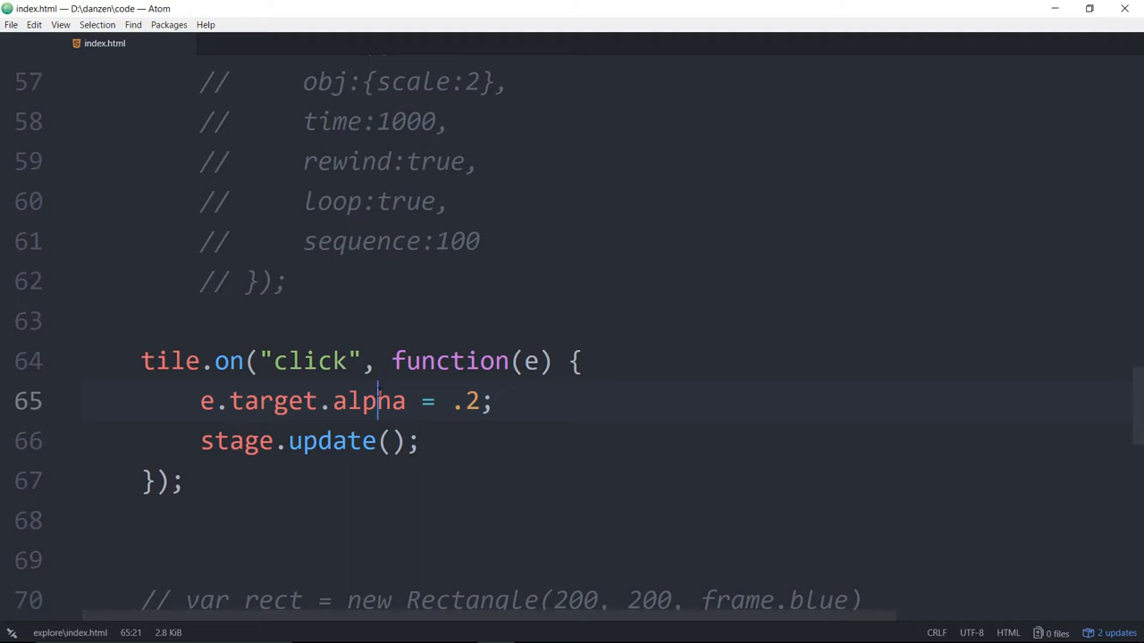
left_click_drag(200, 401, 320, 401)
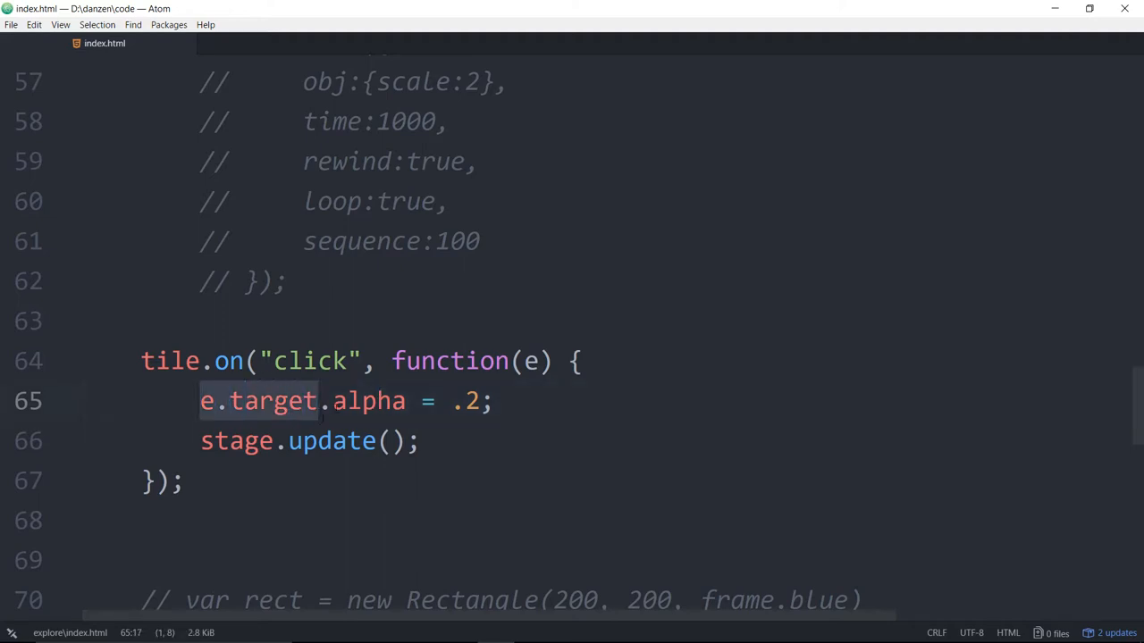
left_click_drag(332, 401, 407, 401)
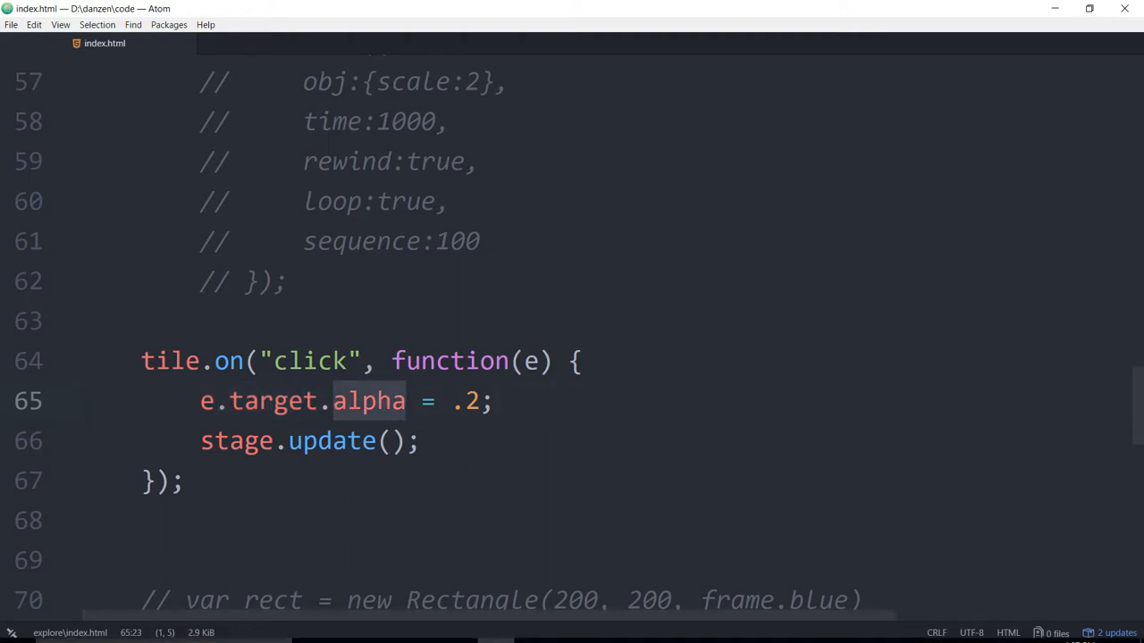
left_click(533, 633)
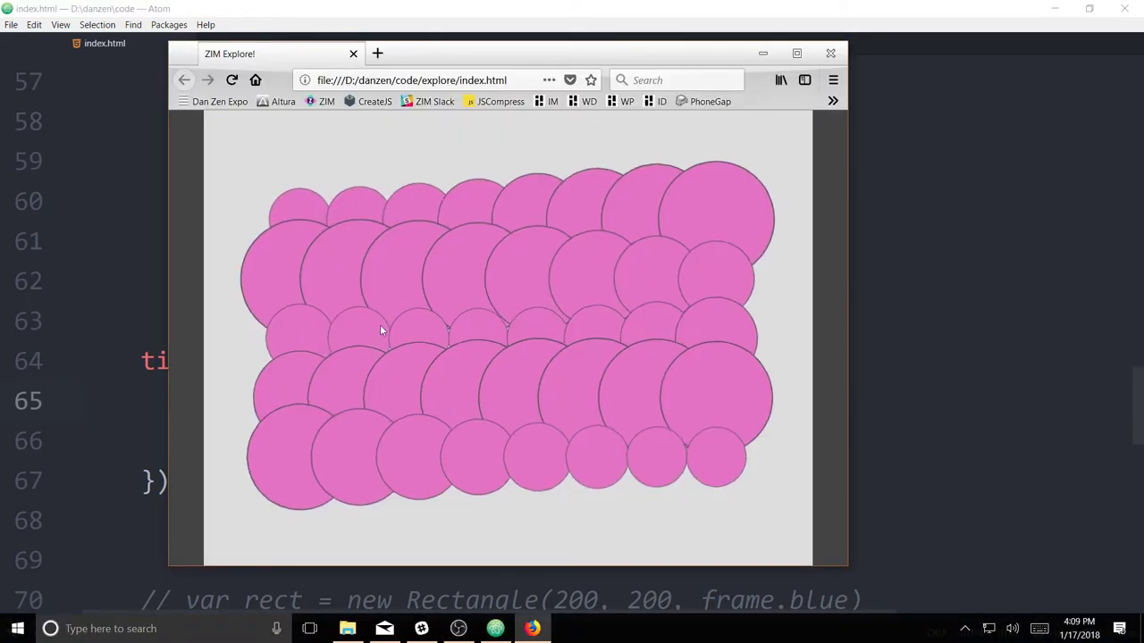
left_click(232, 79)
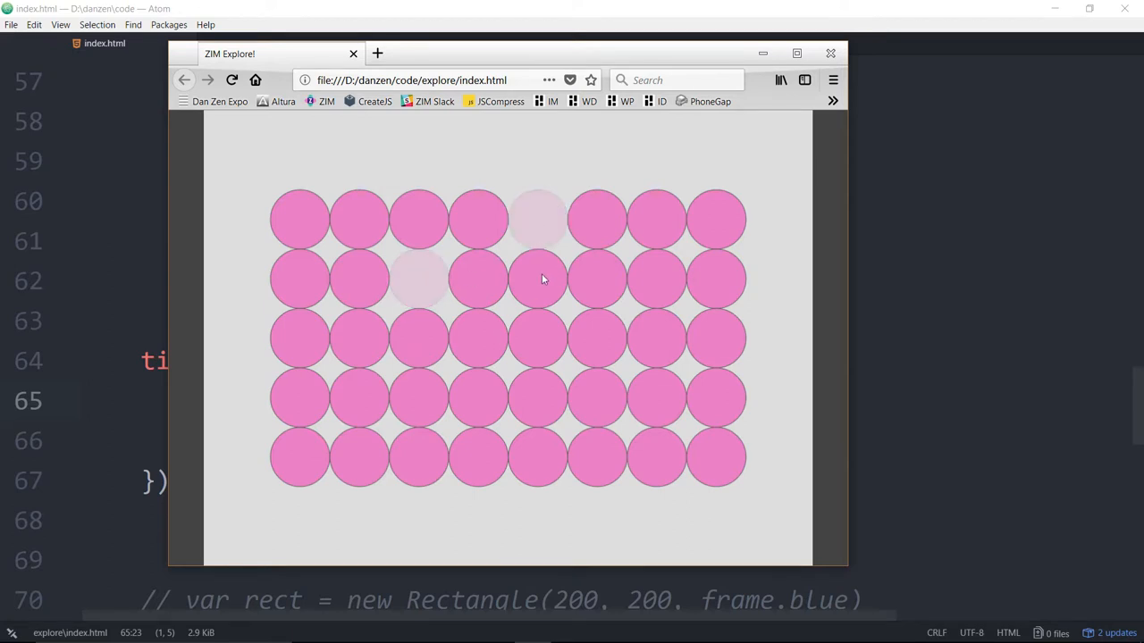
left_click(930, 312)
scroll(490, 259, "up", 4)
left_click(397, 409)
key("Return")
type(".cur(")
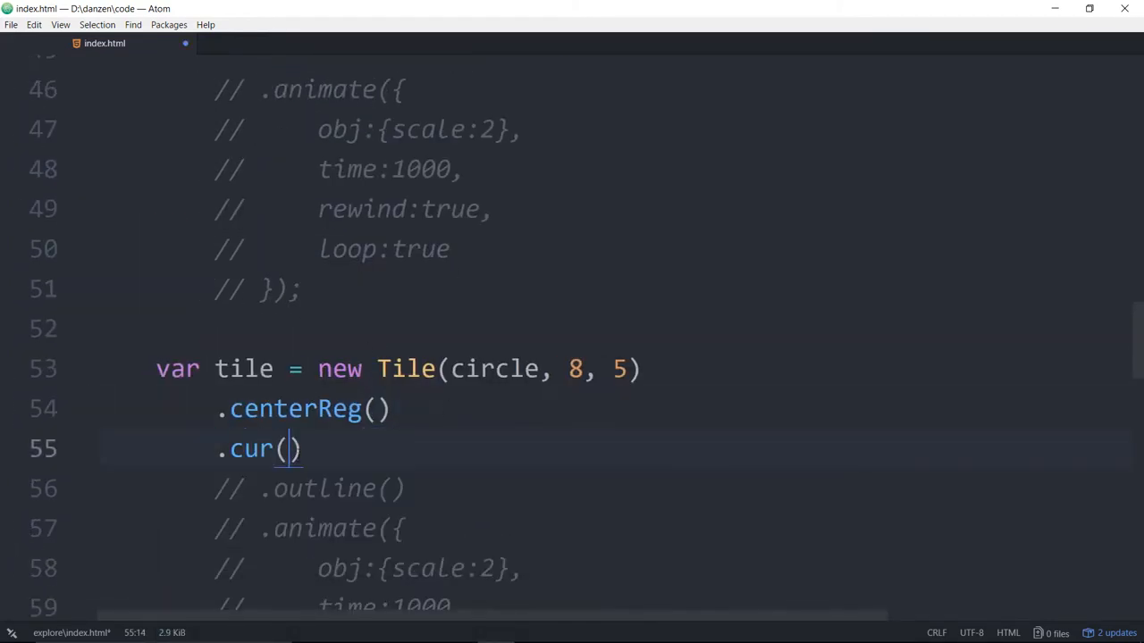
scroll(402, 445, "down", 4)
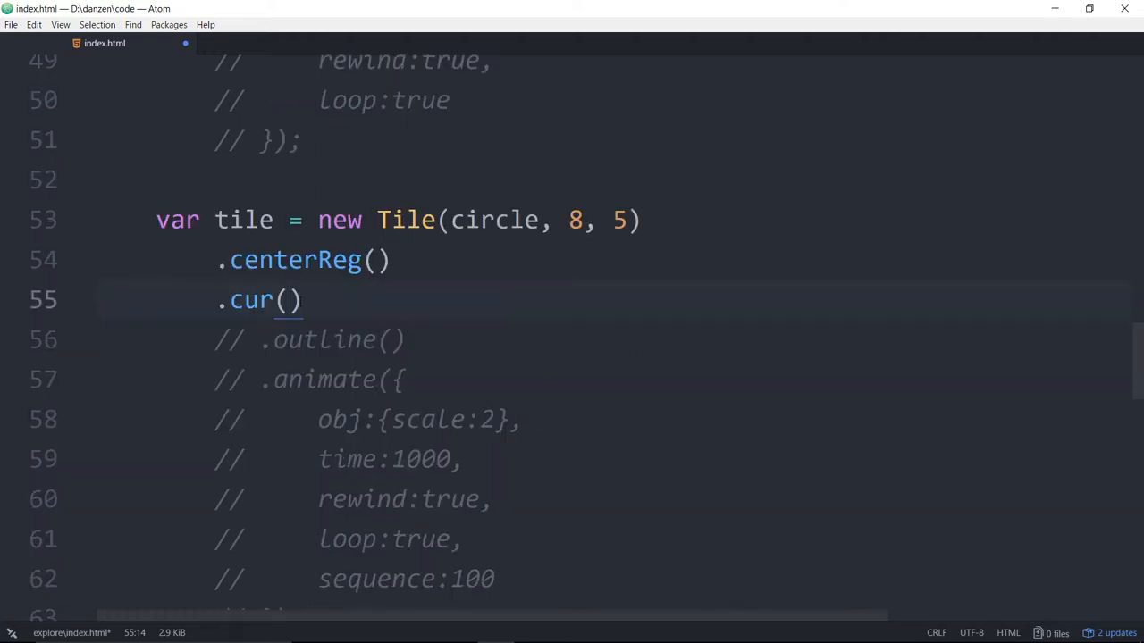
scroll(494, 322, "down", 4)
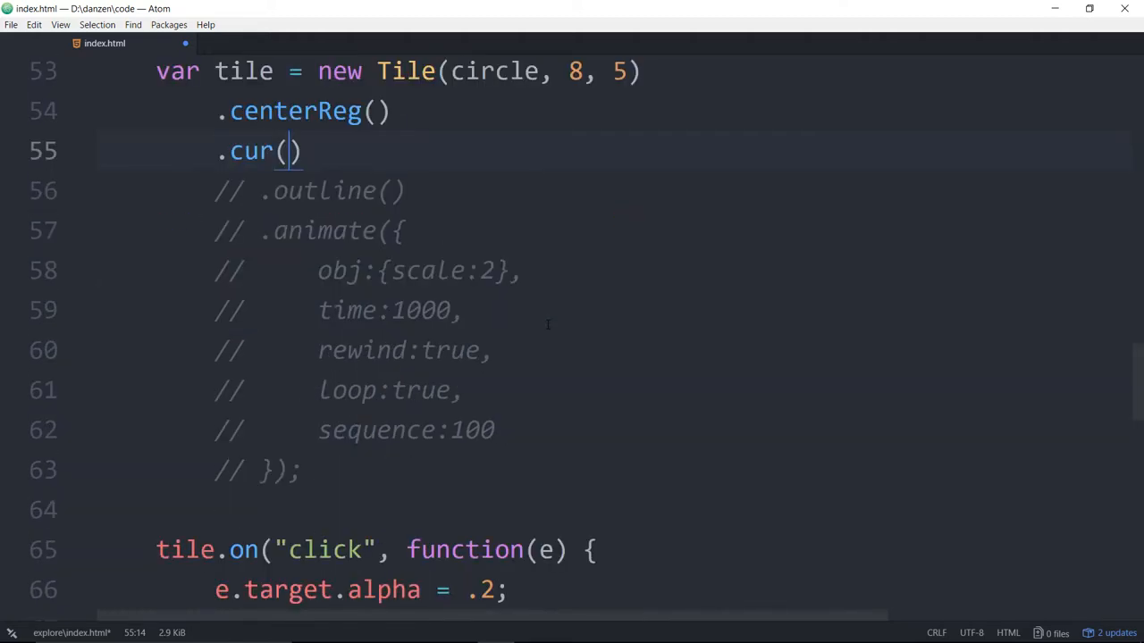
scroll(547, 326, "down", 4)
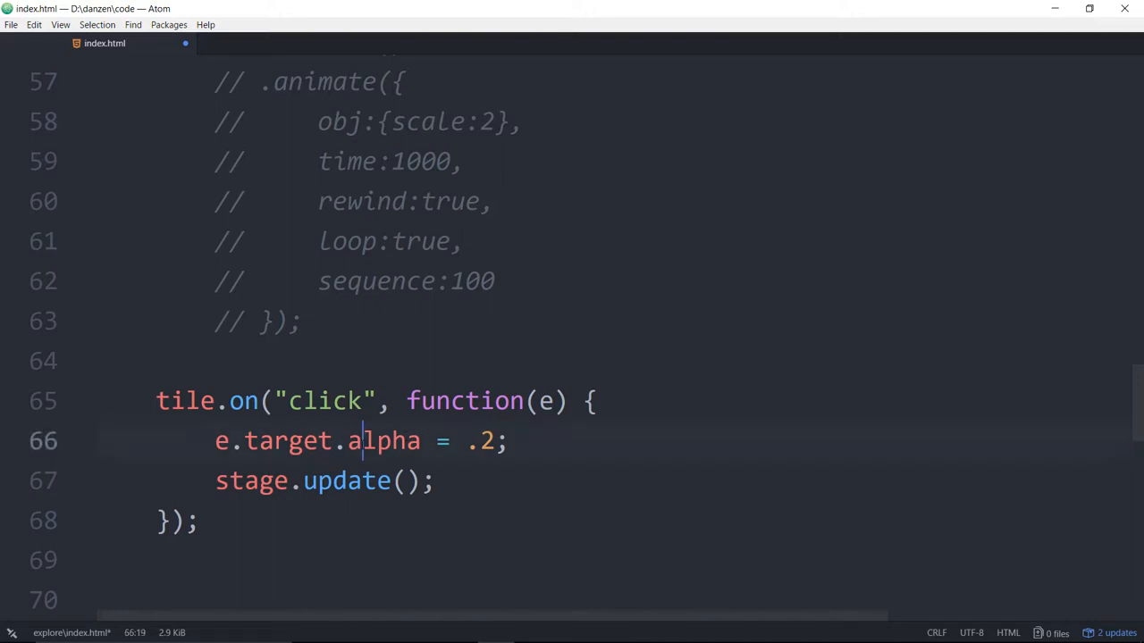
left_click_drag(348, 440, 511, 441)
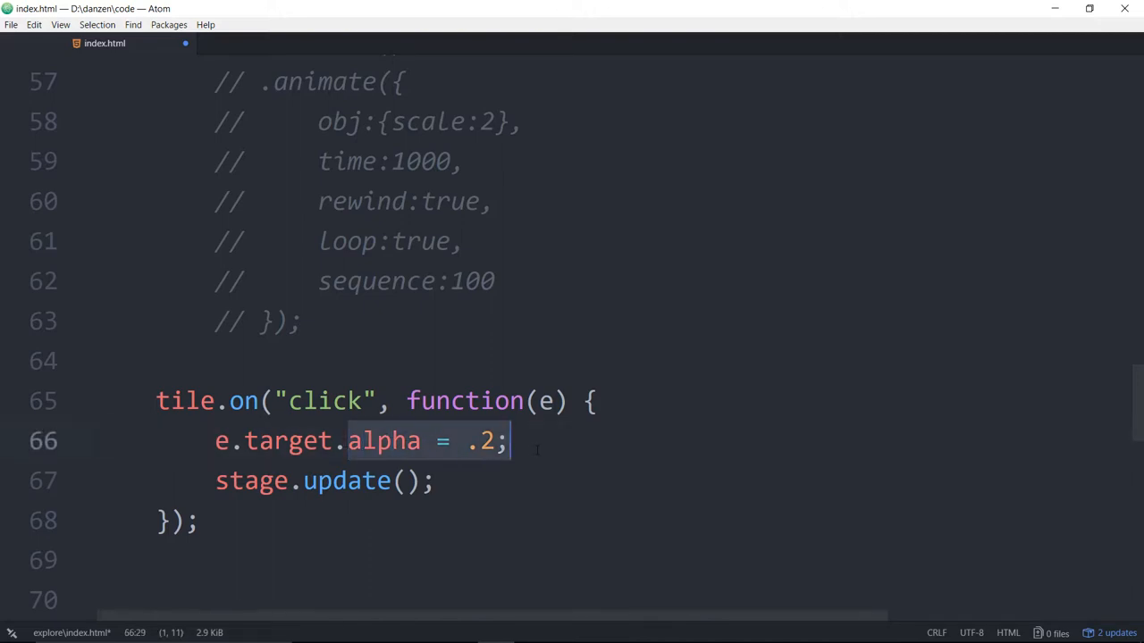
type("alp(.2")
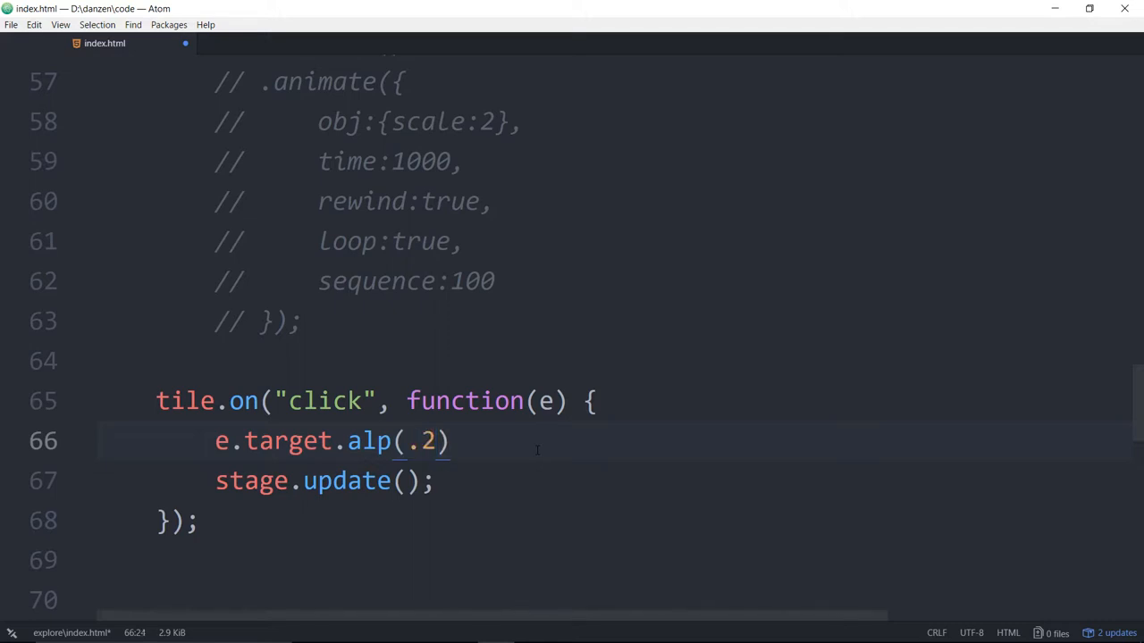
key("End")
scroll(434, 357, "down", 4)
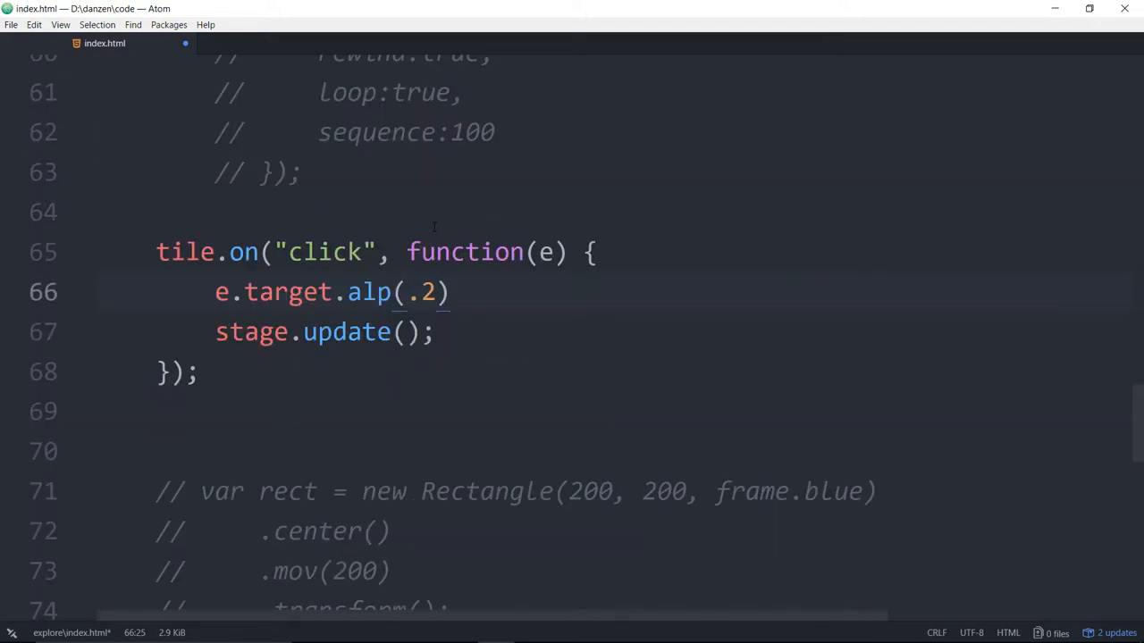
left_click_drag(347, 292, 452, 292)
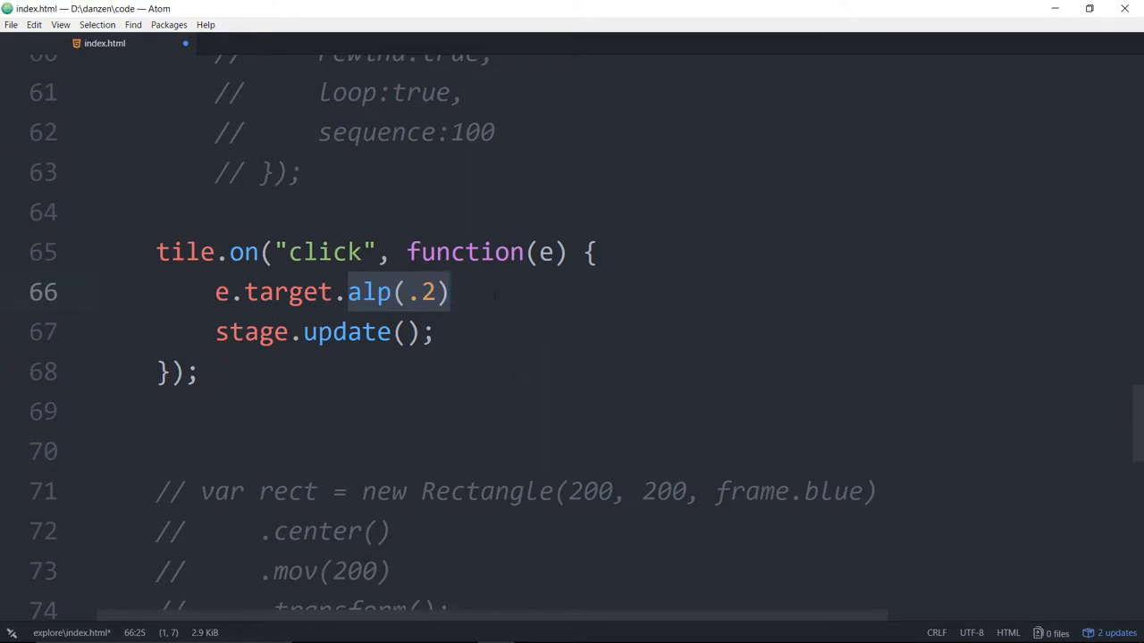
left_click(407, 292)
left_click_drag(347, 293, 452, 292)
type("alpha = 1")
key("BackSpace")
type("2;")
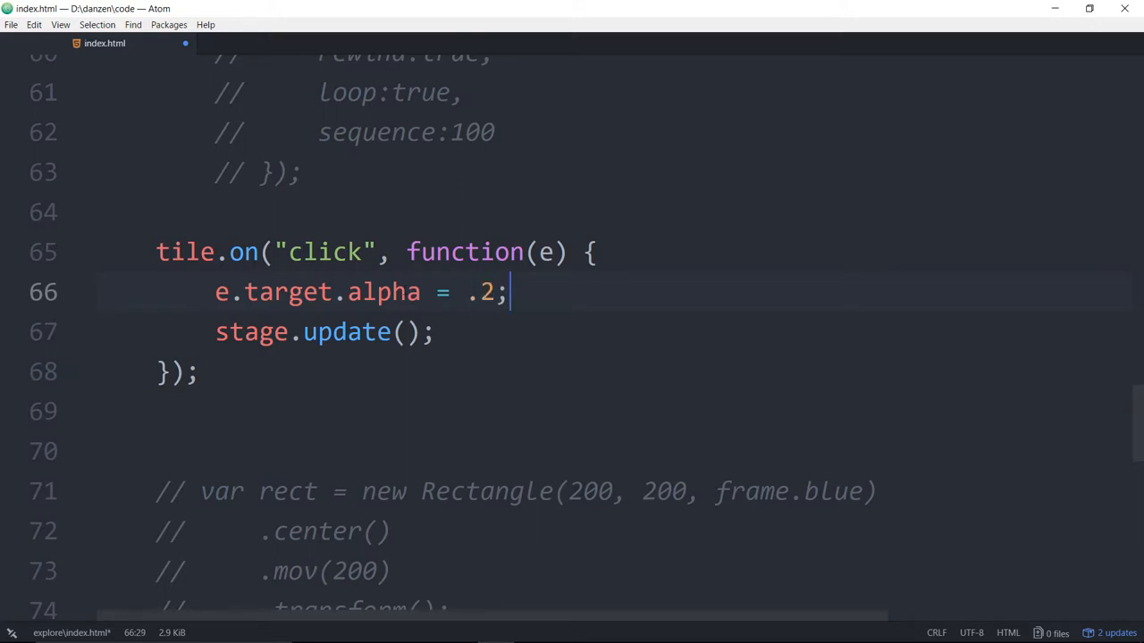
left_click(304, 293)
left_click_drag(214, 292, 511, 292)
left_click(552, 292)
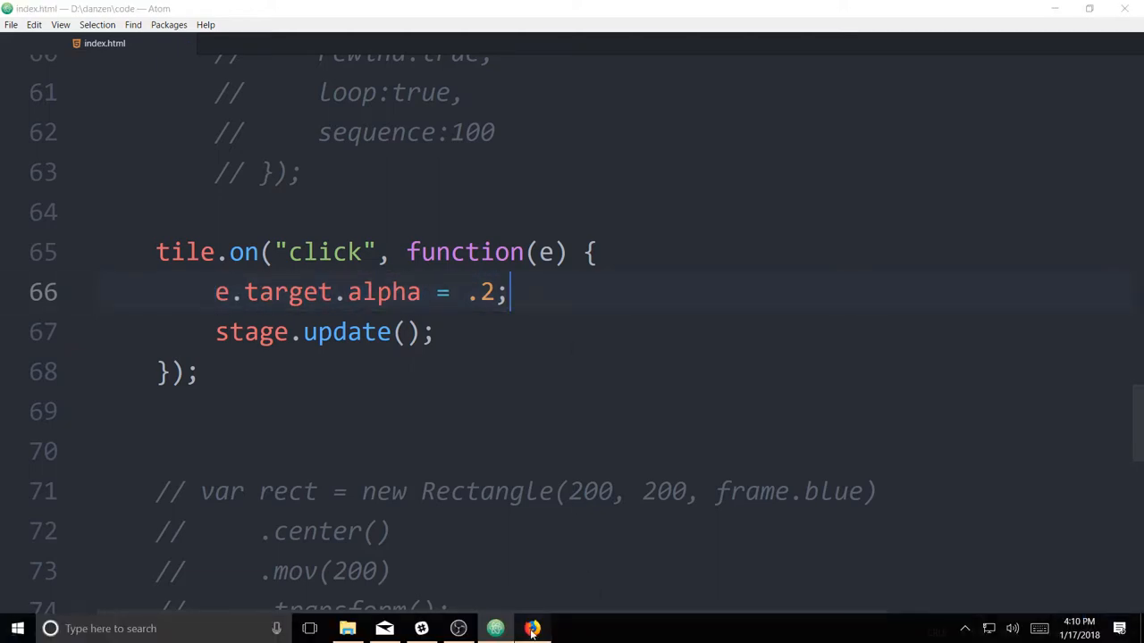
left_click(532, 629)
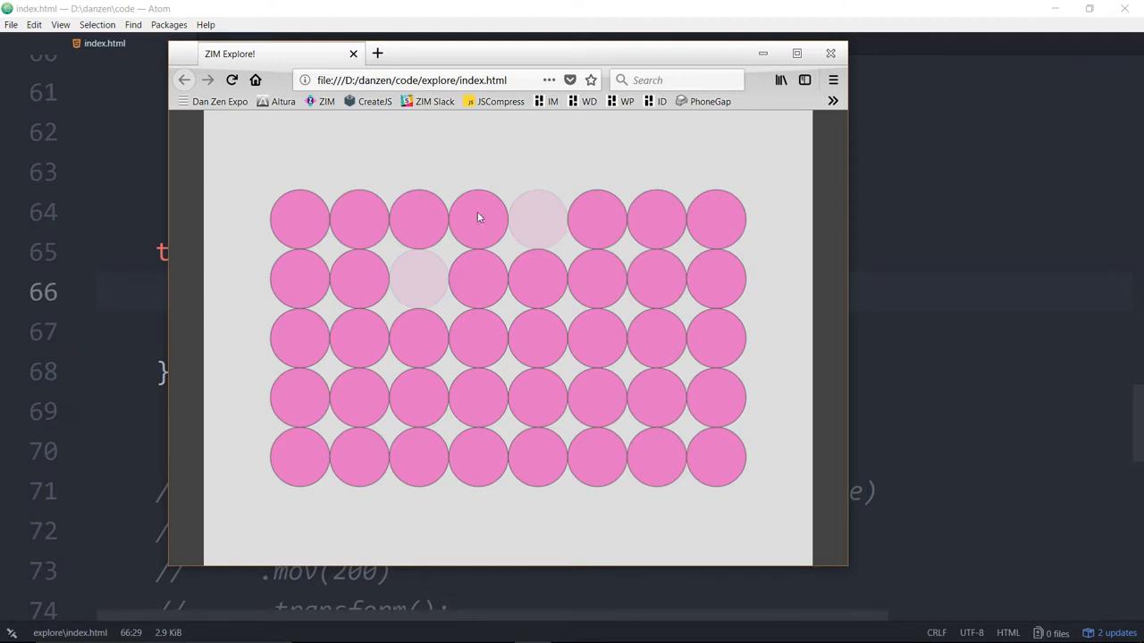
left_click(231, 79)
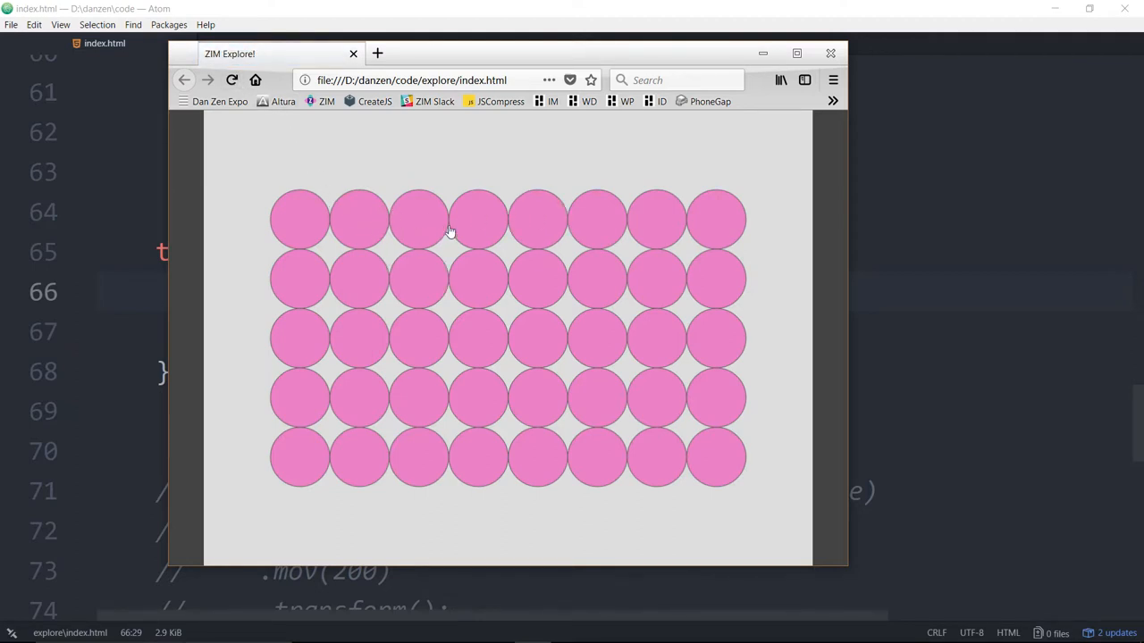
left_click(538, 349)
left_click(541, 288)
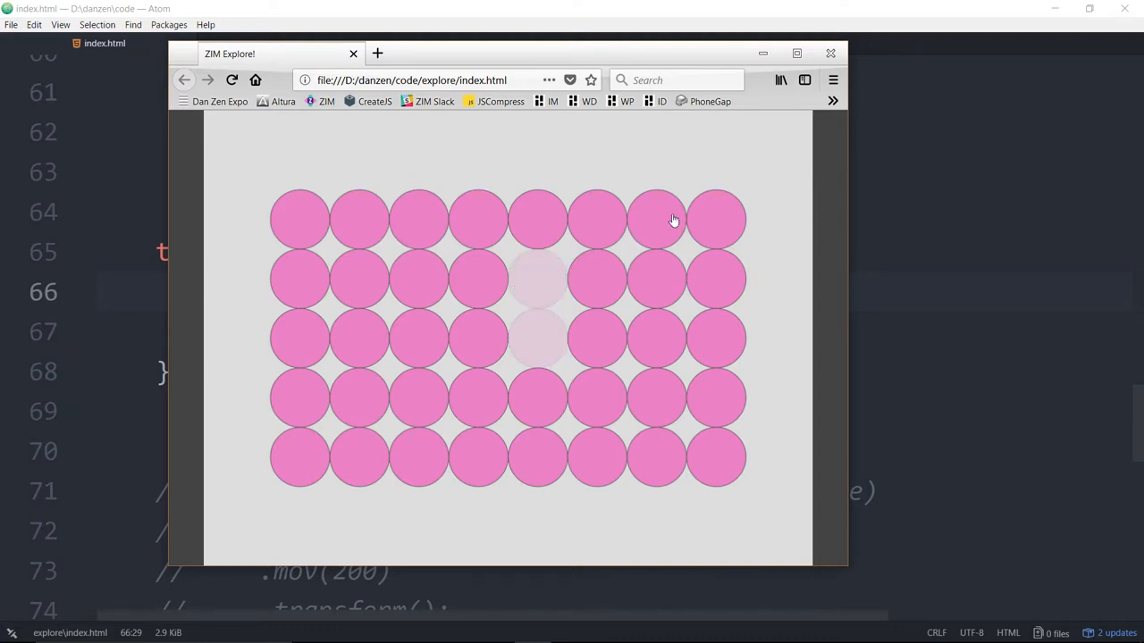
Fade five more circles in the pink grid by clicking them in Firefox
left_click(674, 221)
left_click(664, 286)
left_click(420, 344)
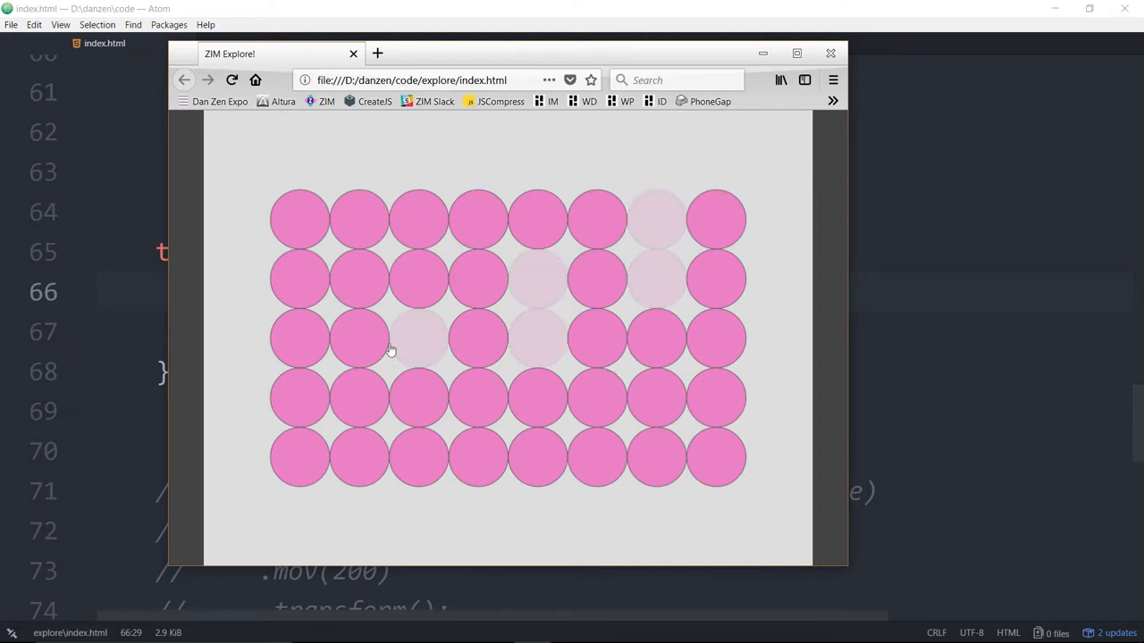
left_click(302, 340)
left_click(368, 399)
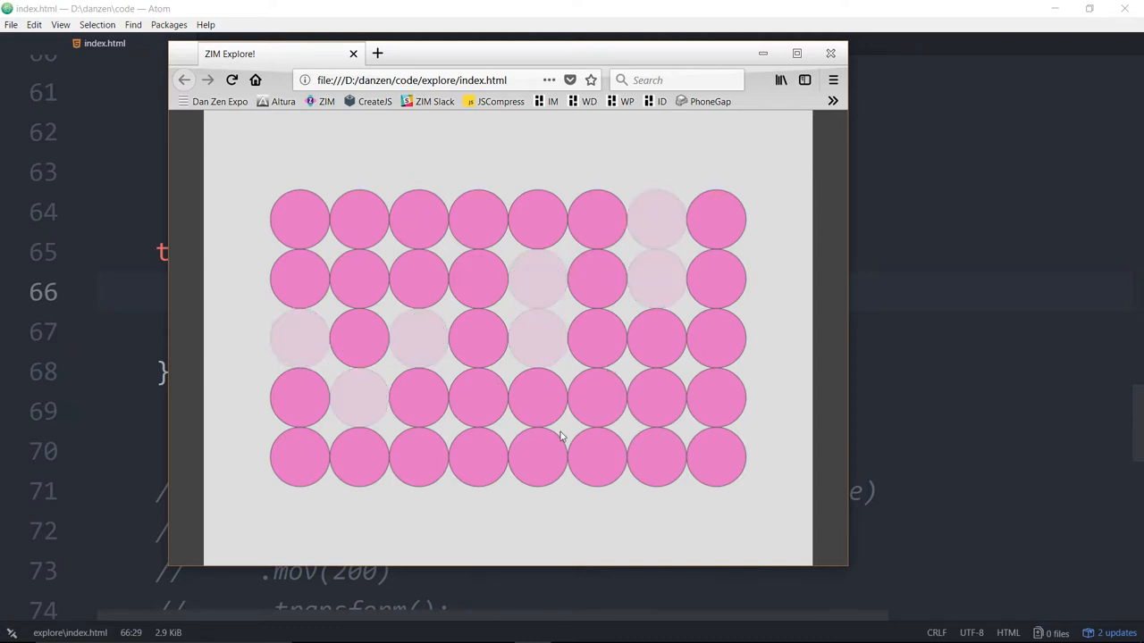
Back in Atom, replace e.target with e.currentTarget in the handler's alpha statement
key("alt+Tab")
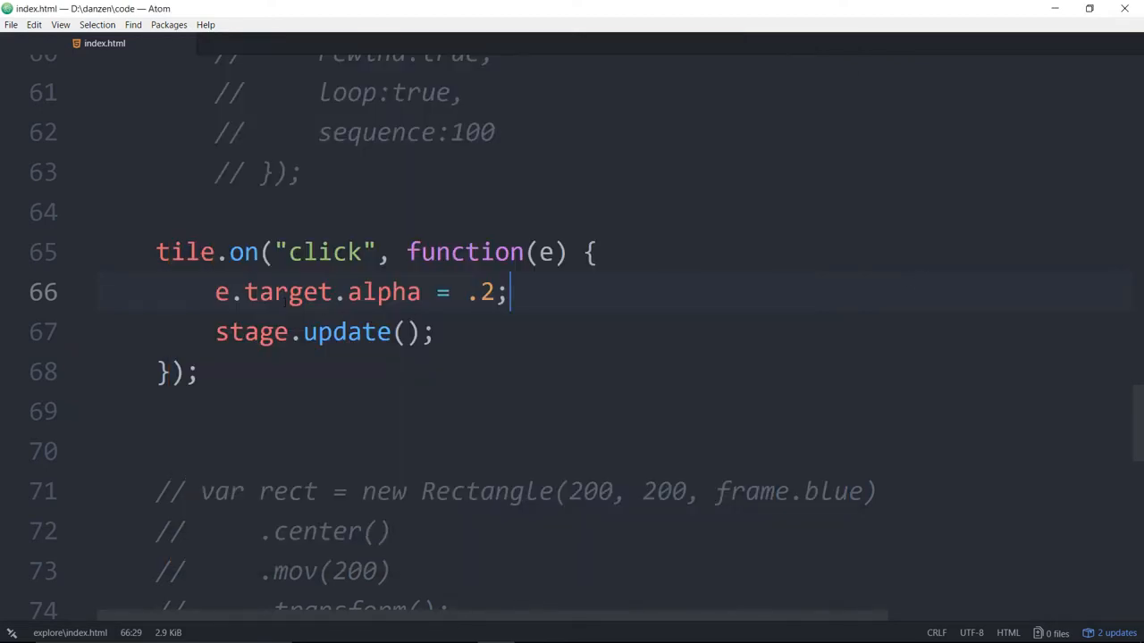
key("Home")
key("Left")
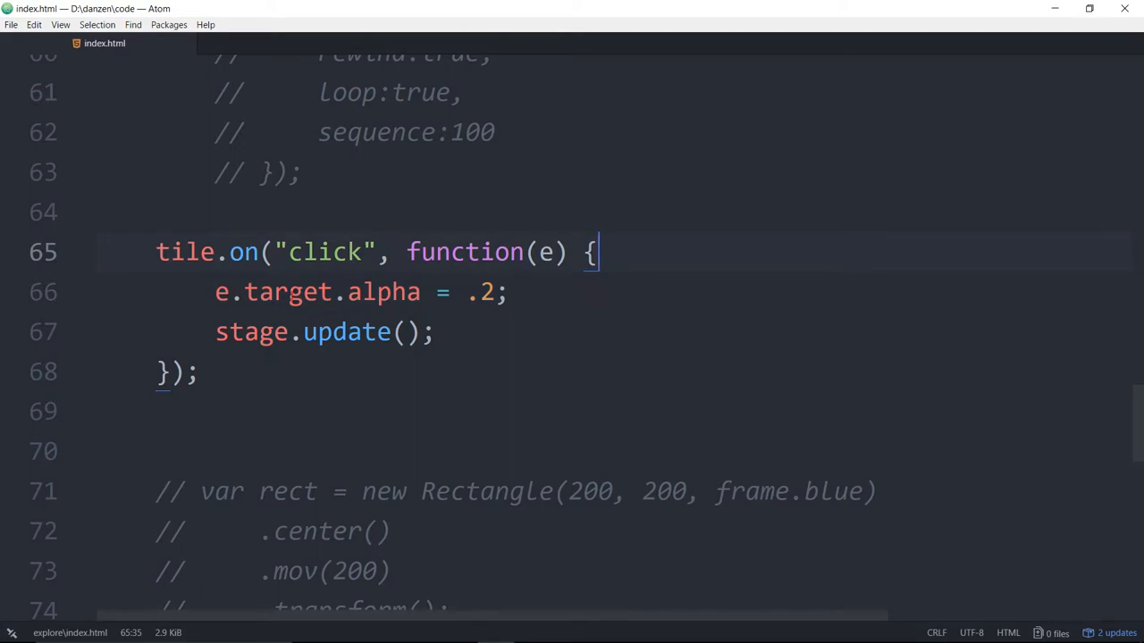
key("Right")
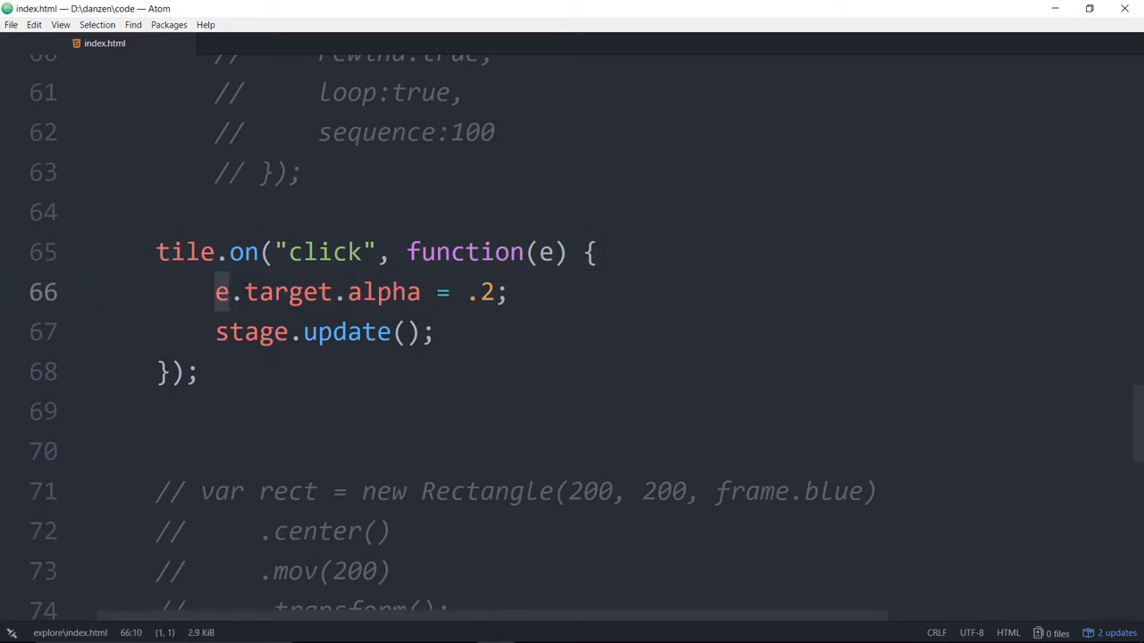
key("Right")
key("Right")
type("currentT")
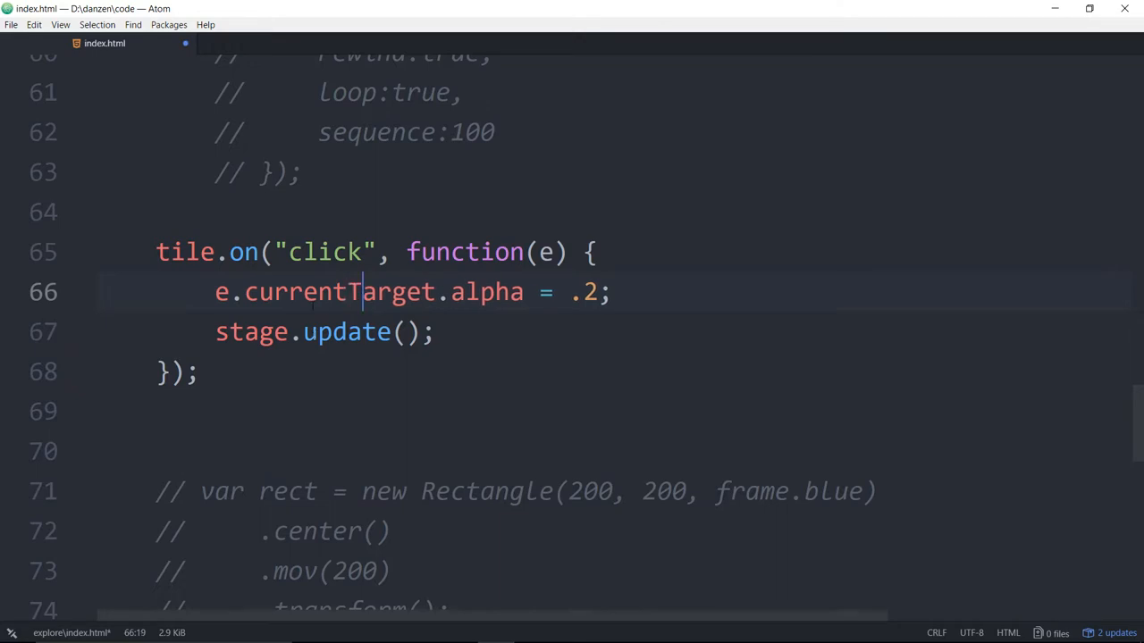
key("alt+Left")
key("alt+shift+Right")
key("alt+shift+Right")
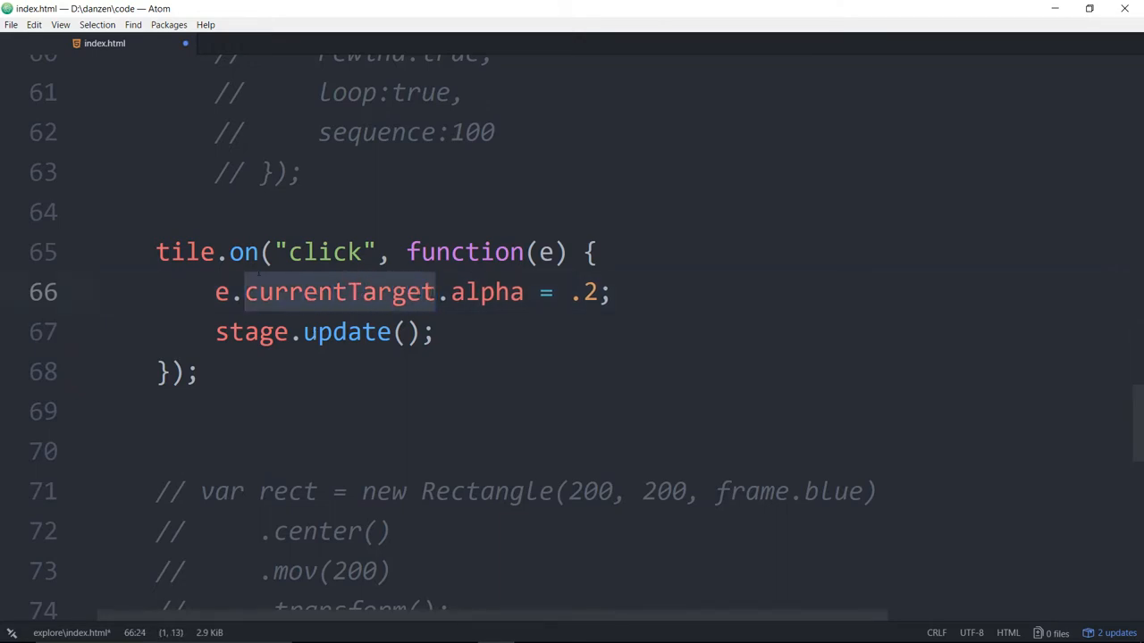
Review tile.on and currentTarget.alpha = .2 on lines 65–66, then save the file
double_click(179, 252)
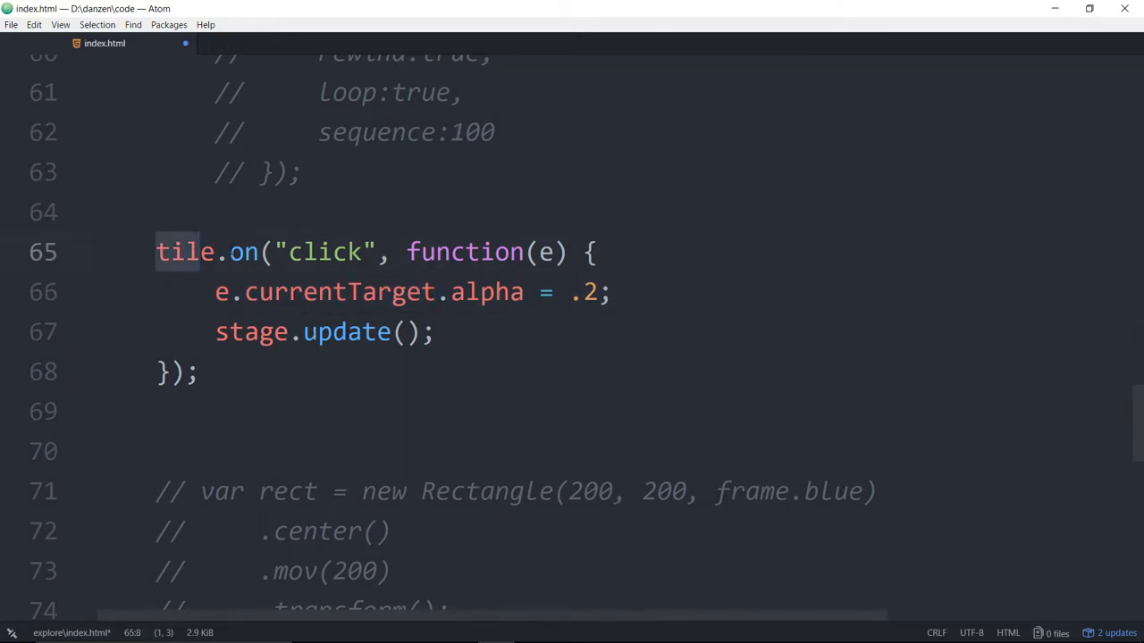
double_click(241, 252)
double_click(183, 252)
left_click(188, 251)
left_click_drag(245, 292, 613, 292)
left_click(450, 292)
left_click(618, 295)
key("ctrl+s")
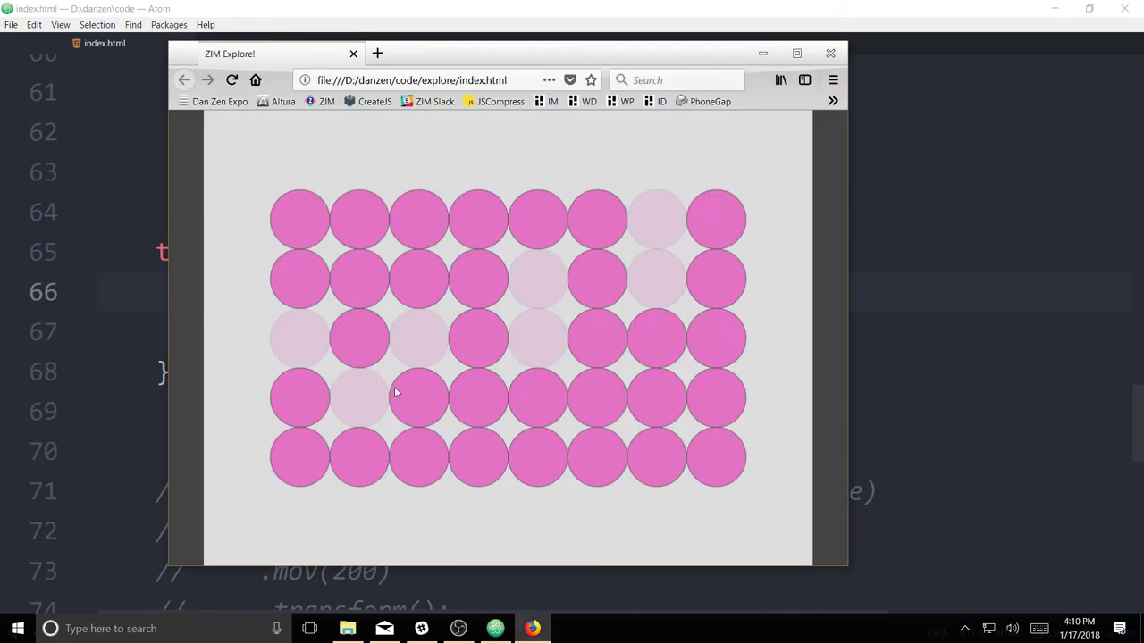
Reload Firefox and click a circle so the whole grid fades at once, then return to Atom
left_click(533, 631)
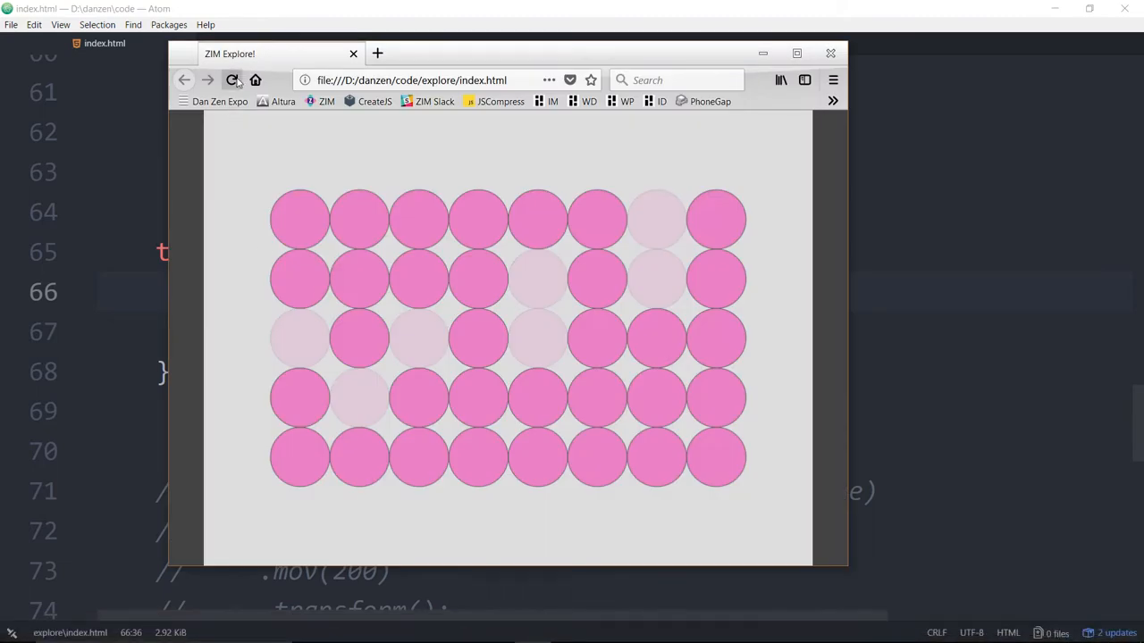
left_click(232, 79)
left_click(541, 331)
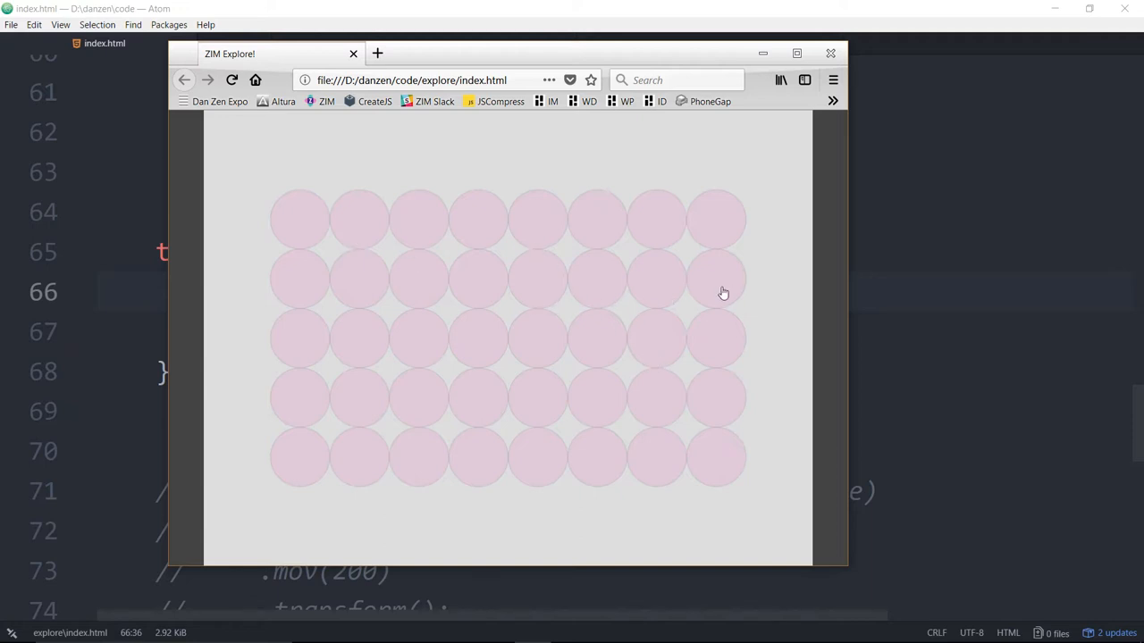
key("alt+Tab")
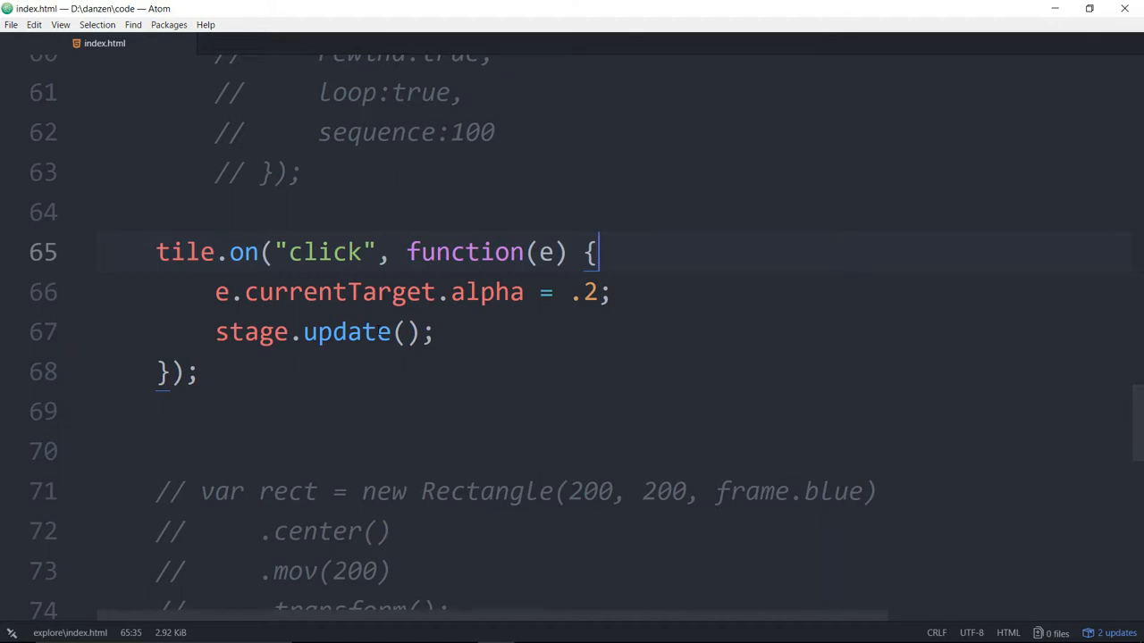
Comment out the click handler on lines 65–68 and add a blank line below it
left_click(286, 366)
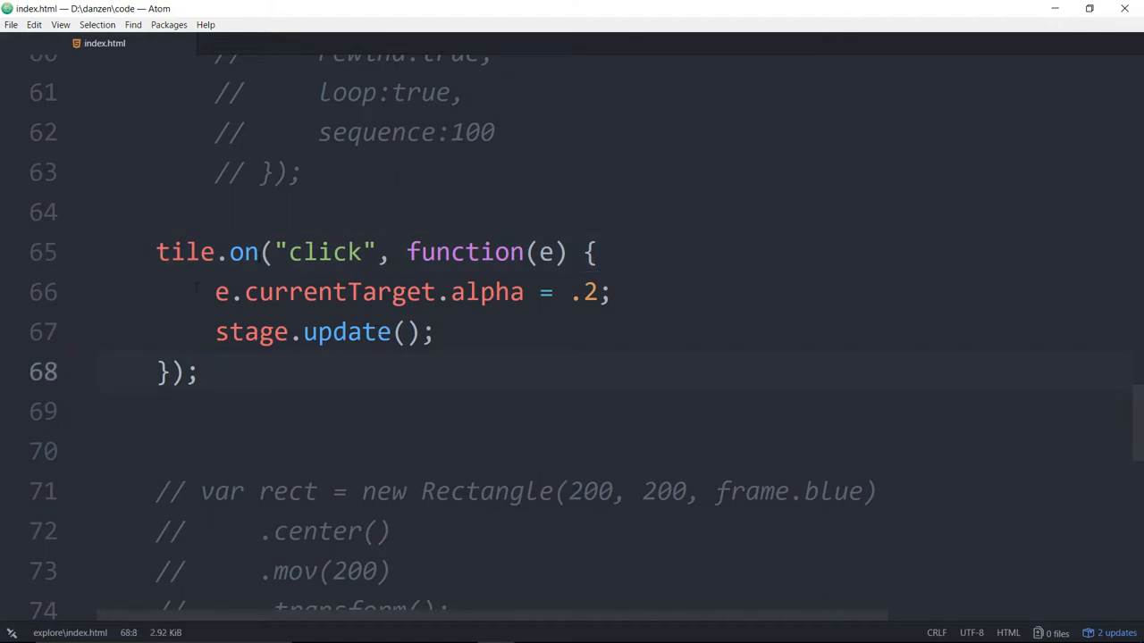
left_click_drag(150, 252, 308, 357)
key("ctrl+slash")
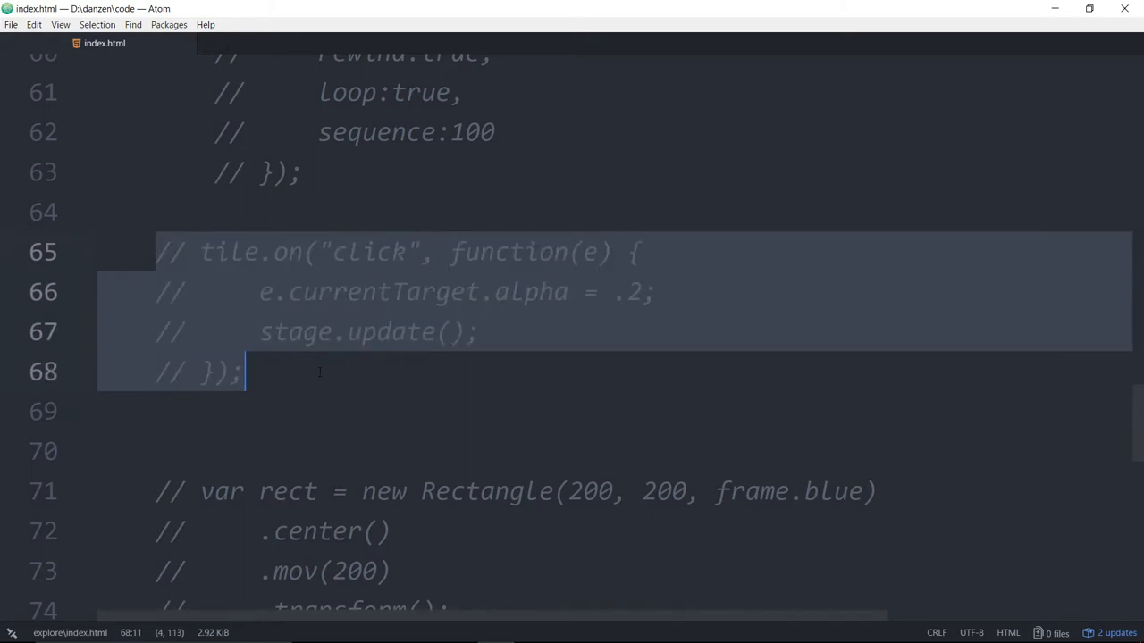
left_click(319, 374)
key("Return")
key("Return")
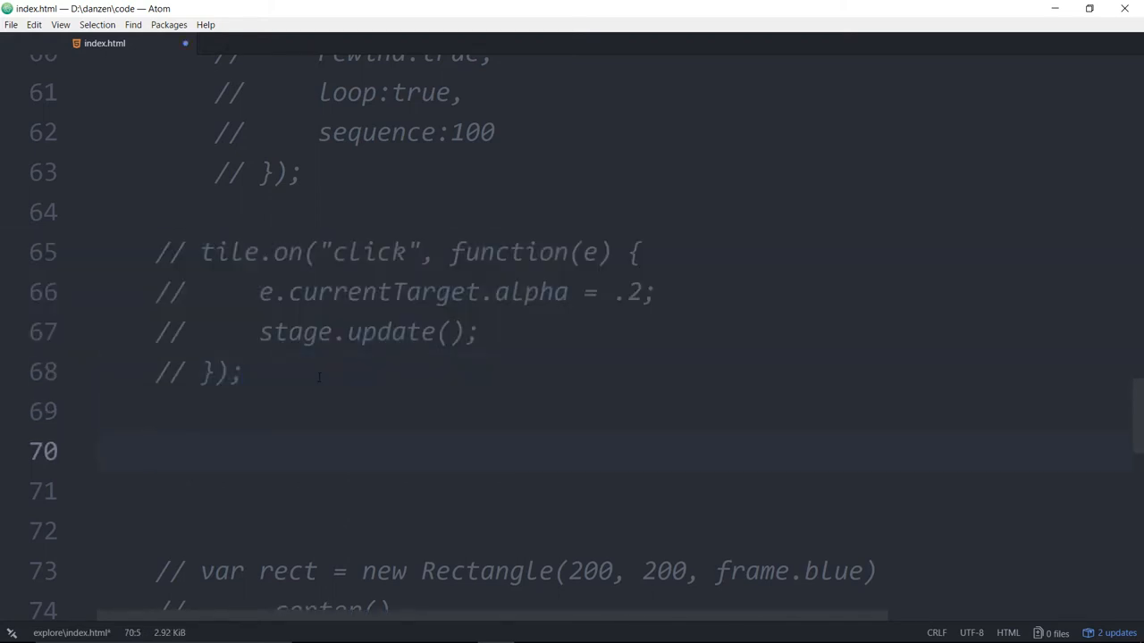
type("tr")
key("BackSpace")
key("BackSpace")
scroll(319, 377, "up", 5)
Add .drag() to the Tile chain below .cur() on line 56 and save the file
left_click(370, 149)
key("Return")
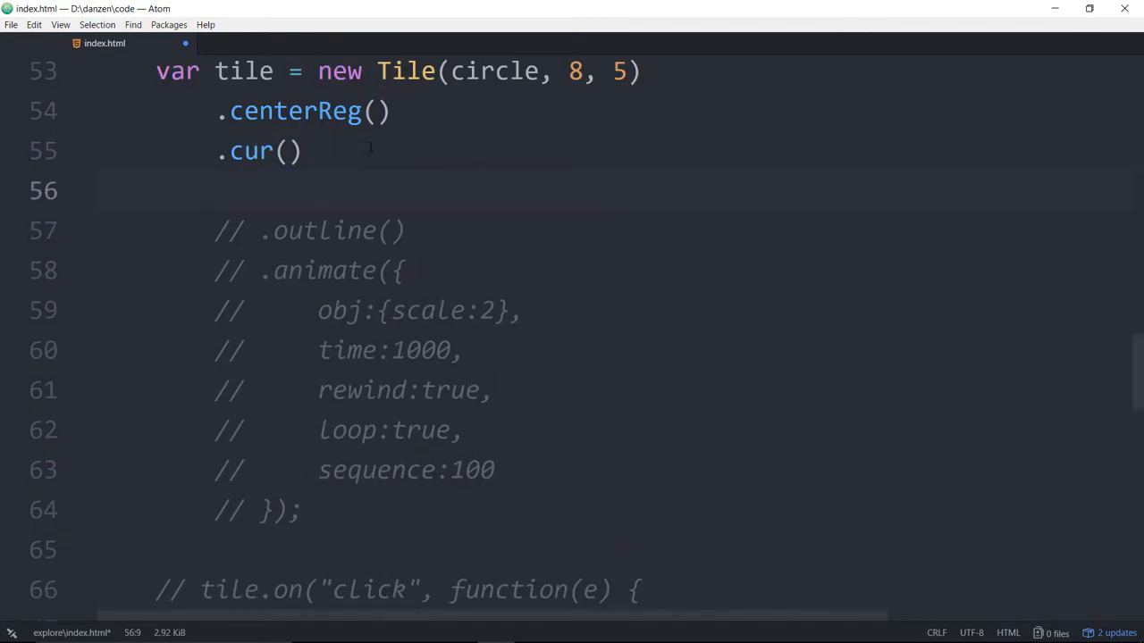
type(".drag()")
key("Up")
key("Left")
key("Left")
key("Left")
key("Left")
key("Left")
type("//")
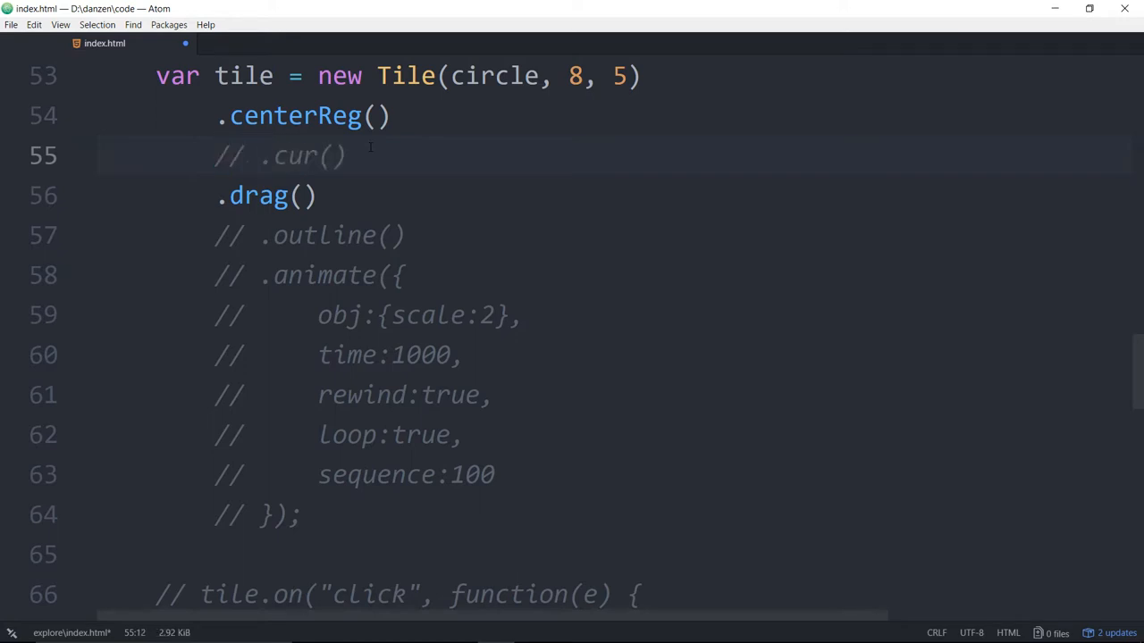
key("Down")
key("shift+End")
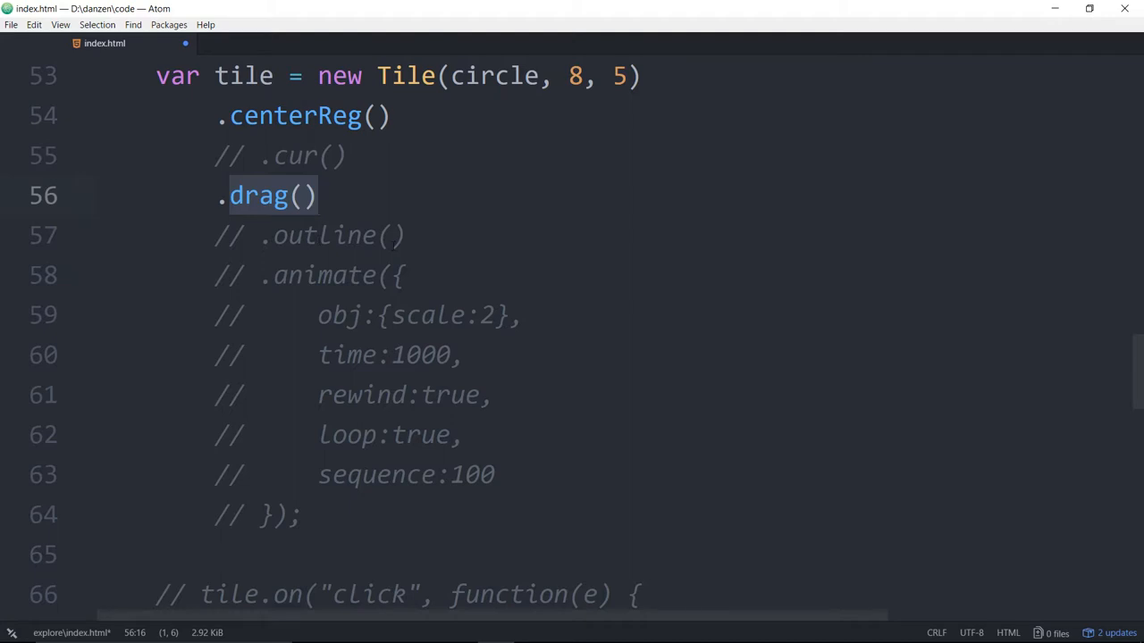
key("End")
key("shift+Left")
key("shift+Left")
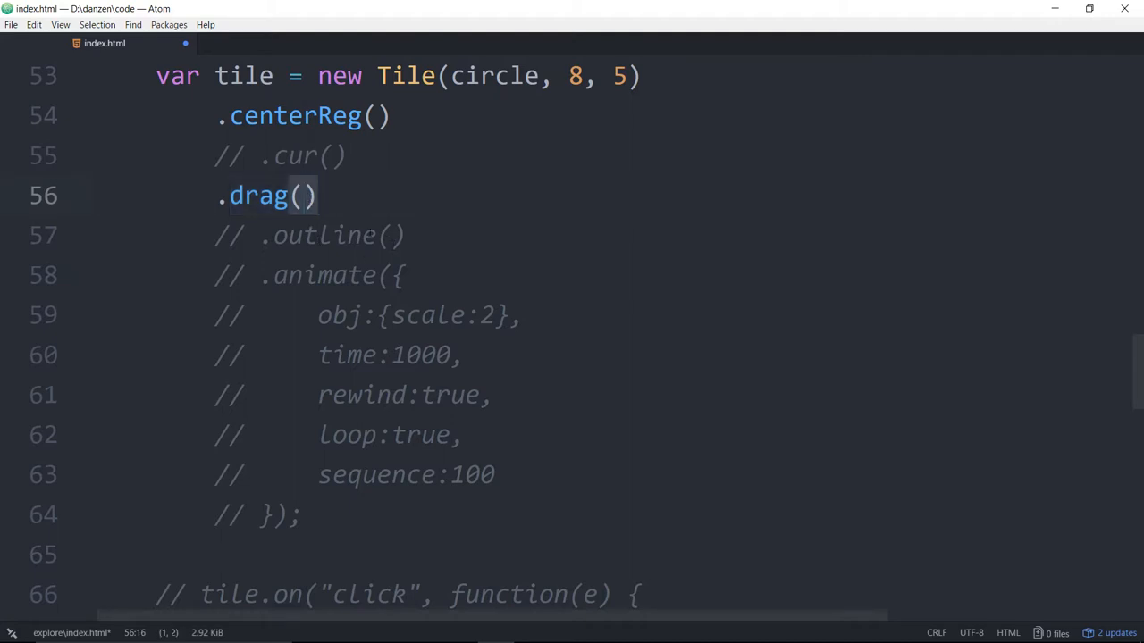
left_click(409, 205)
key("ctrl+s")
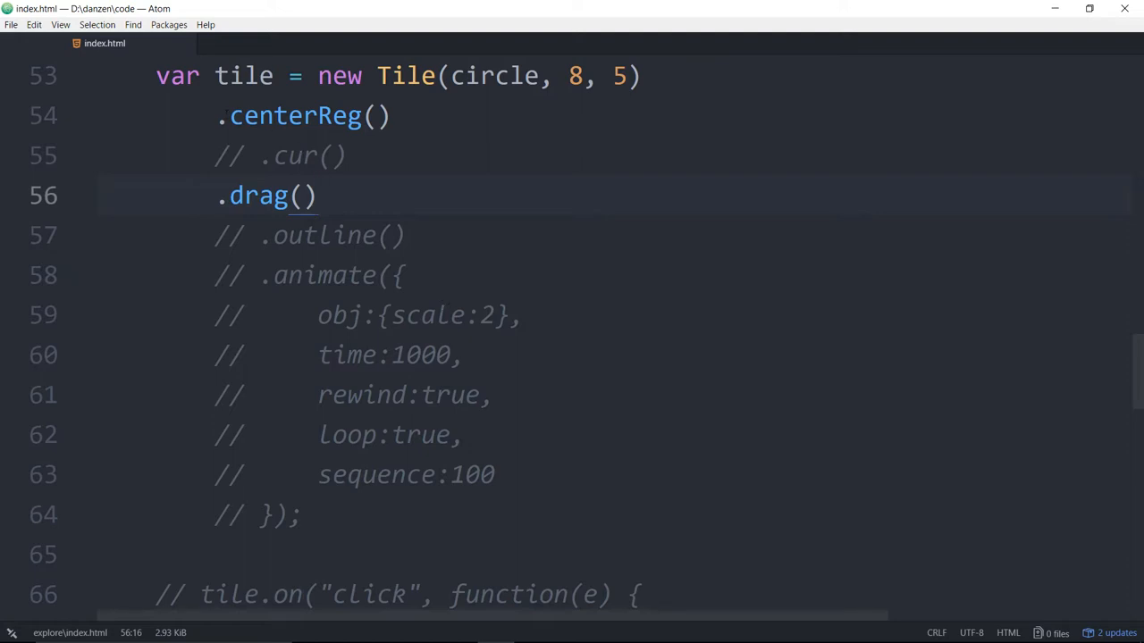
Review the commented .cur() and centerReg lines, then bring Firefox forward
left_click(229, 235)
left_click(229, 354)
left_click_drag(231, 156, 348, 155)
left_click(246, 435)
left_click(246, 196)
left_click(246, 116)
left_click(245, 196)
left_click(260, 116)
key("Home")
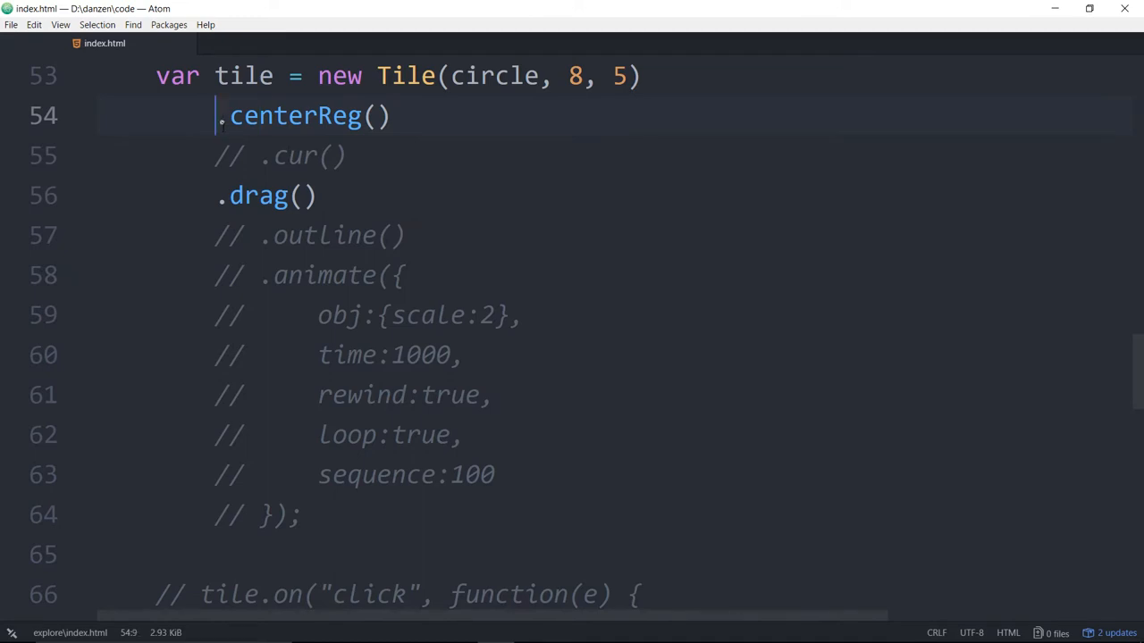
key("Down")
left_click(527, 634)
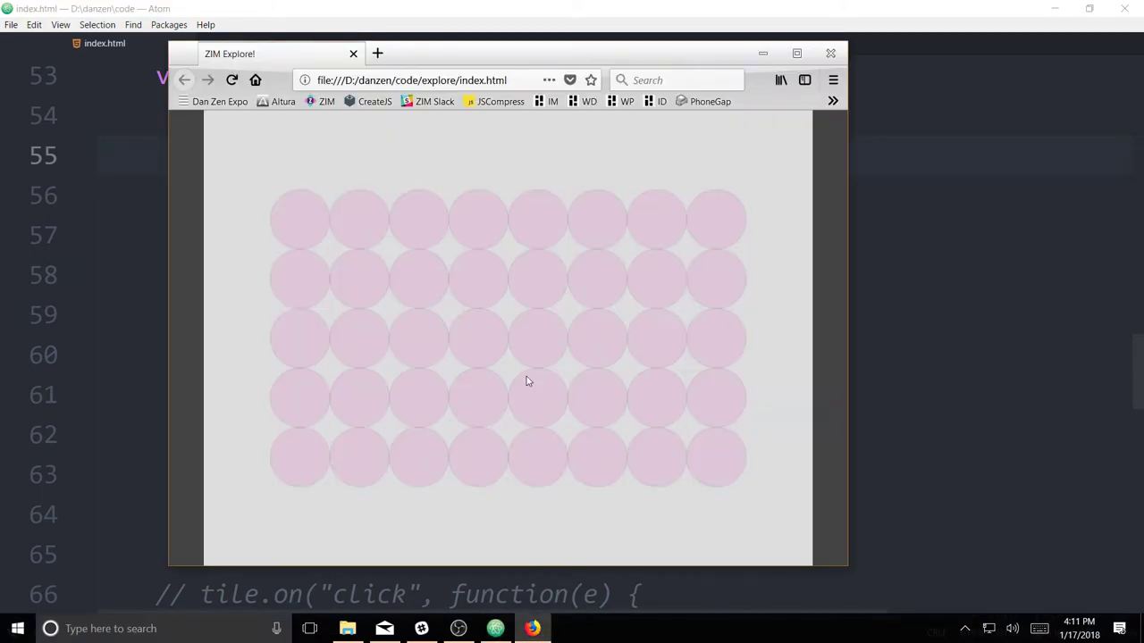
Reload the page and drag nine circles out of the grid to scattered spots, then return to Atom
left_click(231, 81)
left_click_drag(420, 286, 512, 170)
left_click_drag(544, 228, 402, 174)
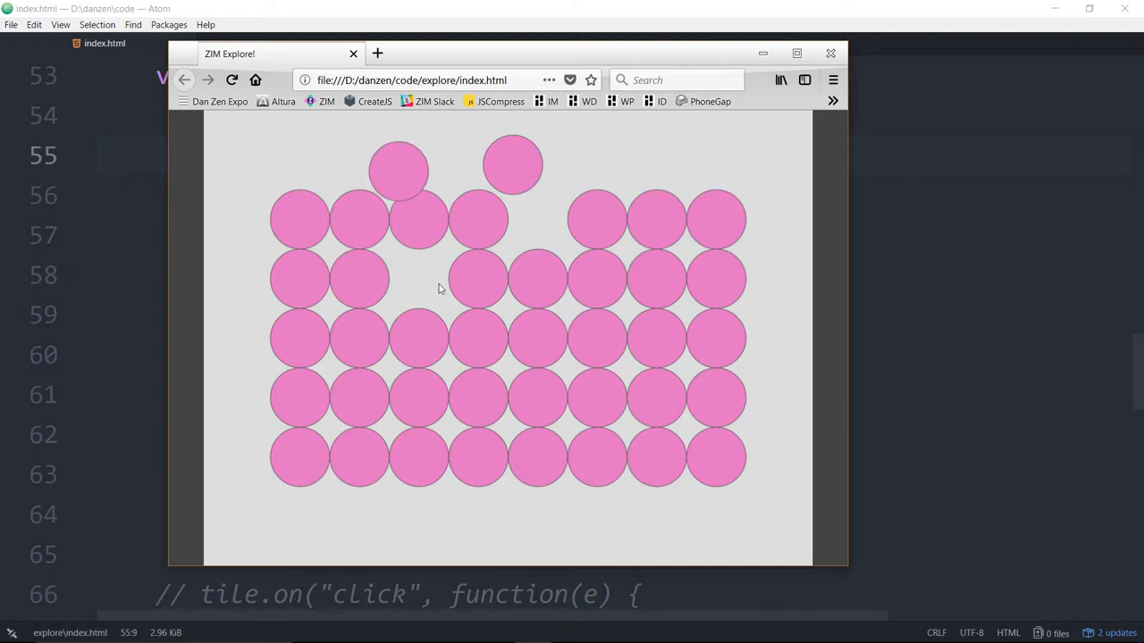
left_click_drag(480, 338, 630, 166)
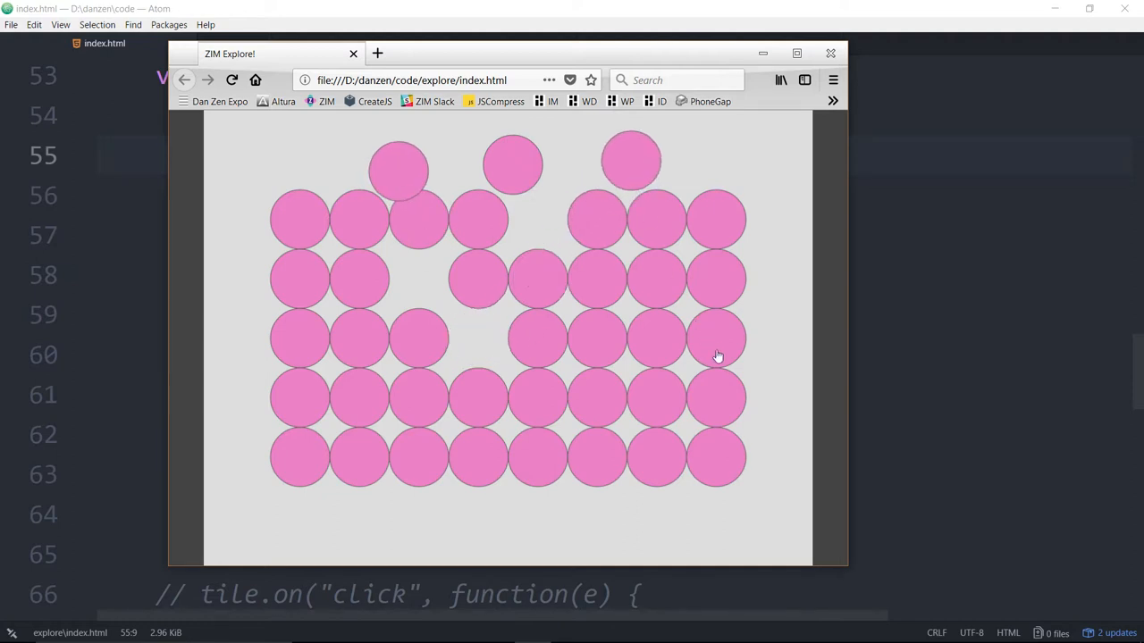
left_click_drag(731, 349, 777, 335)
left_click_drag(658, 398, 713, 146)
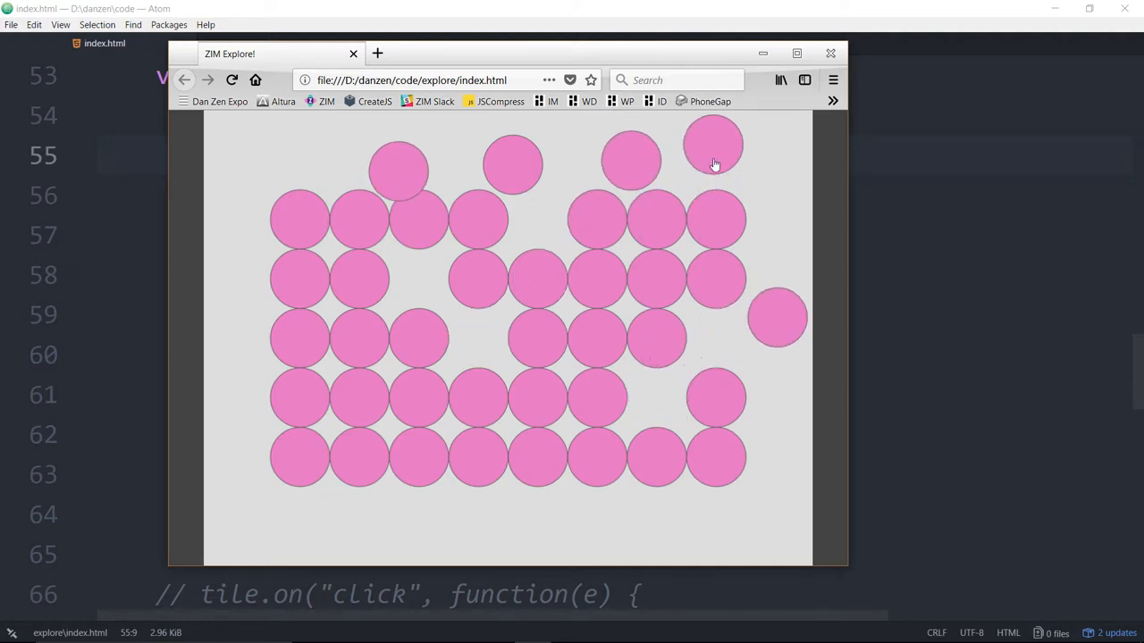
mouse_move(539, 279)
left_mouse_down()
mouse_move(603, 323)
mouse_move(597, 286)
left_mouse_up()
left_click_drag(706, 357, 755, 496)
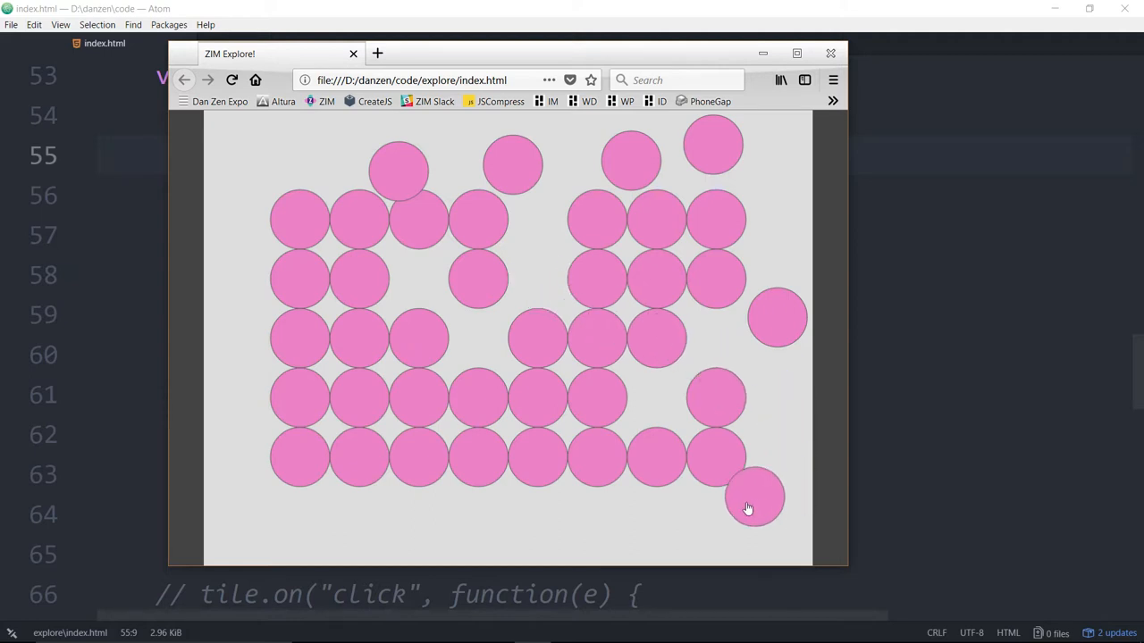
left_click_drag(597, 458, 590, 490)
left_click_drag(539, 406, 439, 505)
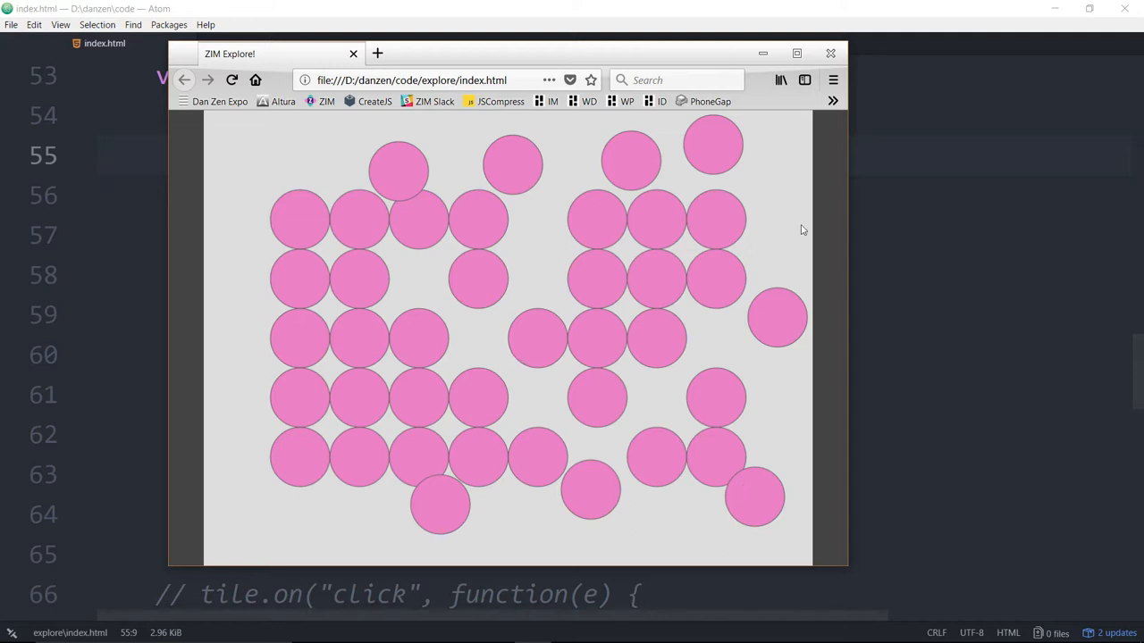
left_click(892, 192)
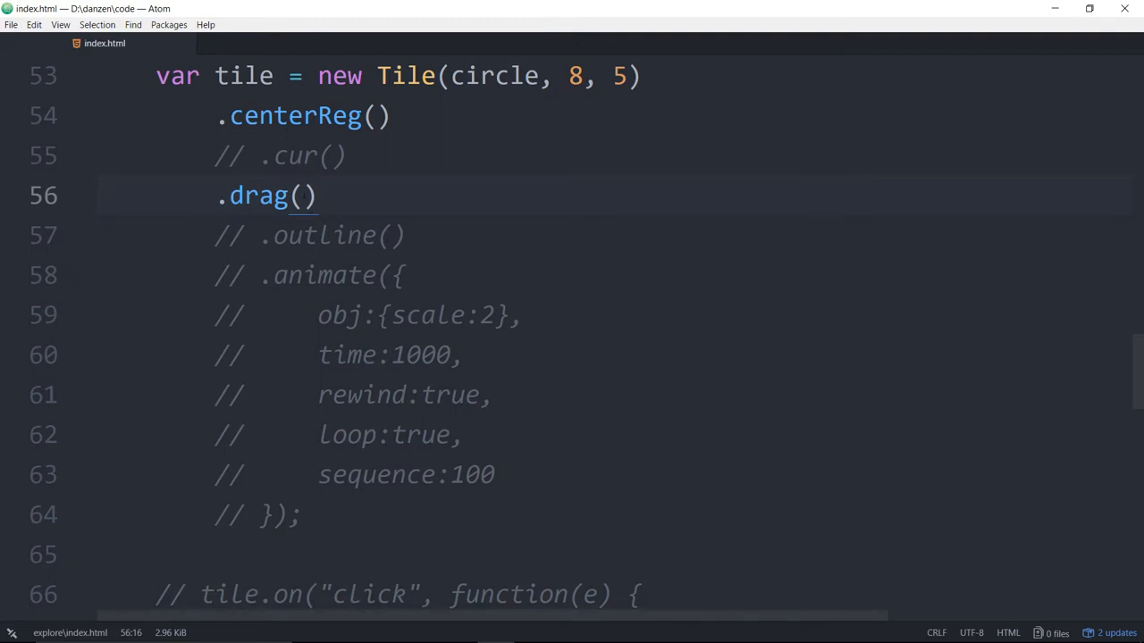
type("{")
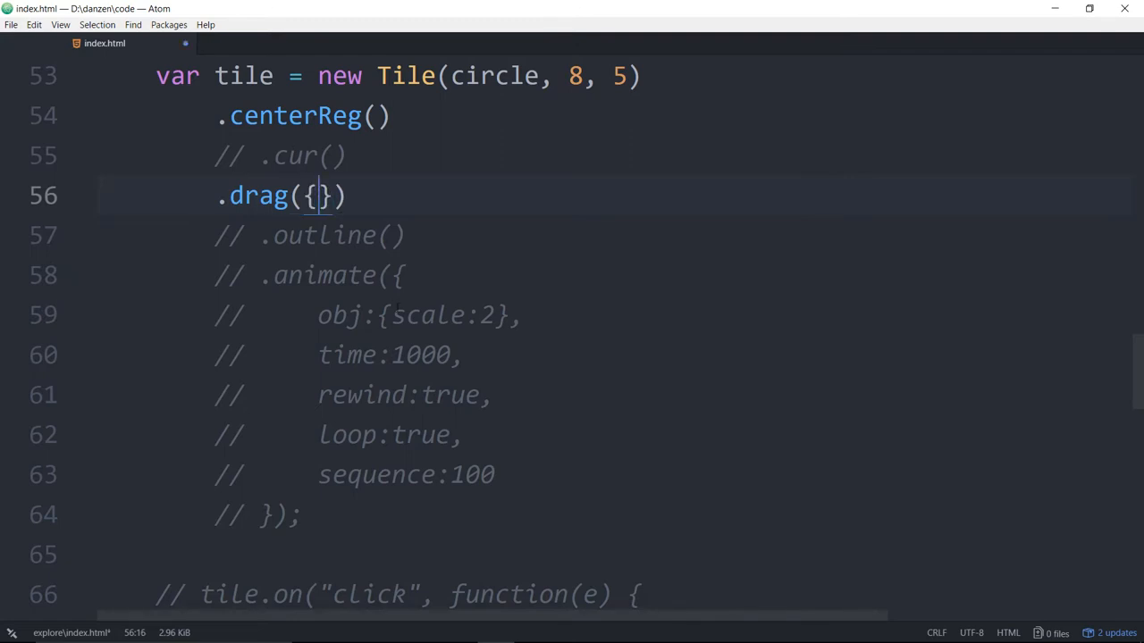
Reload Firefox with .drag({}) and pull a second-row circle out, moving it around
left_click(527, 630)
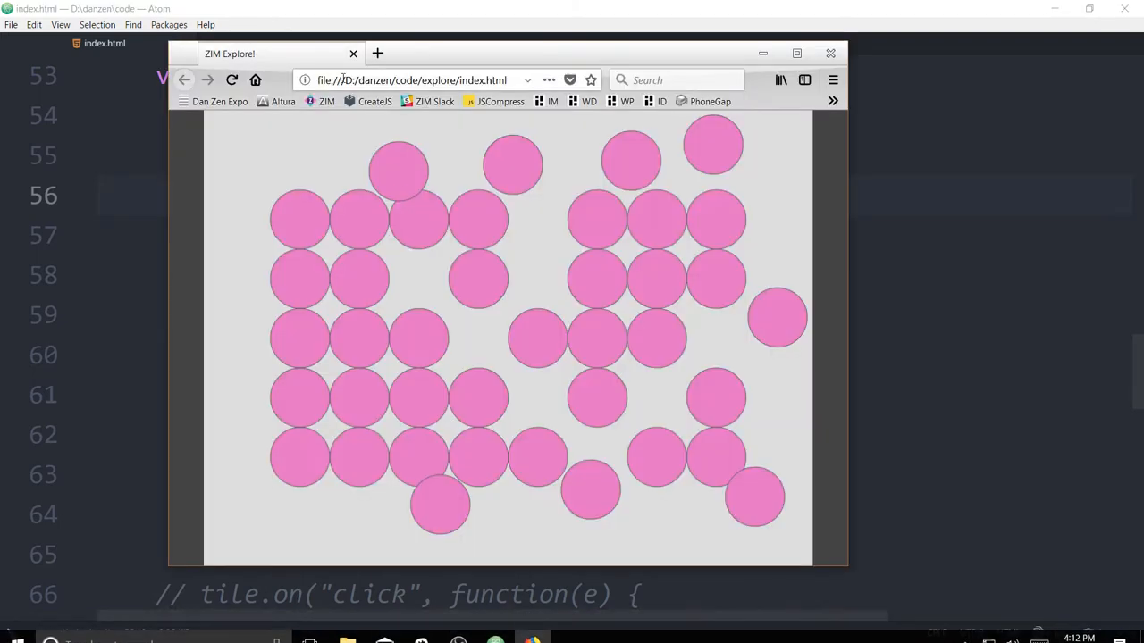
left_click(231, 79)
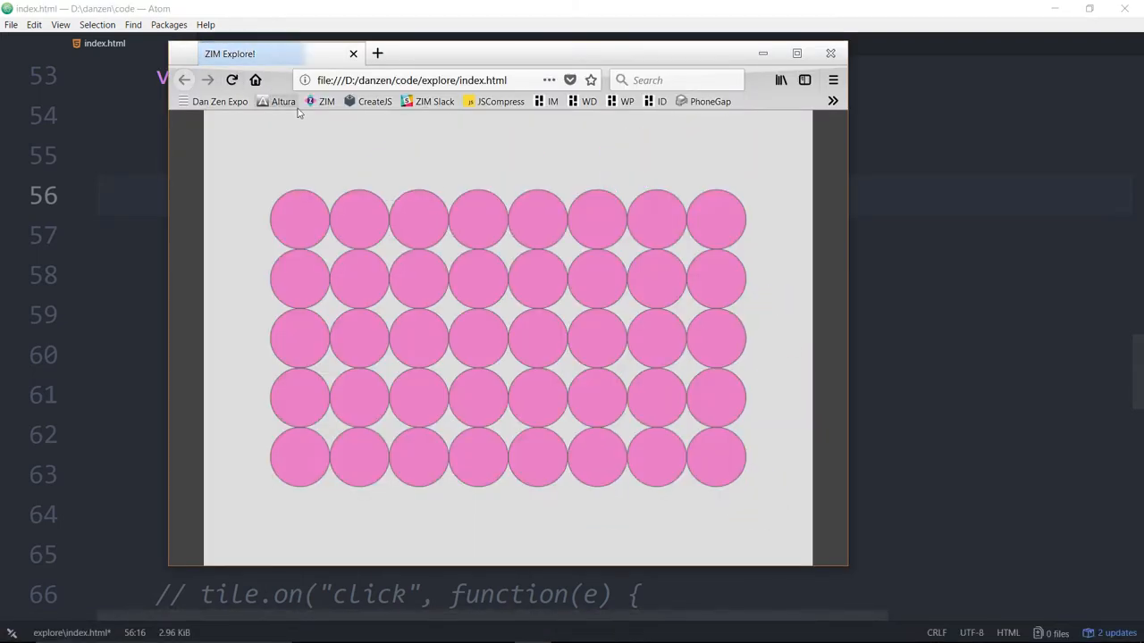
mouse_move(420, 275)
left_mouse_down()
mouse_move(459, 261)
mouse_move(372, 270)
mouse_move(486, 274)
left_mouse_up()
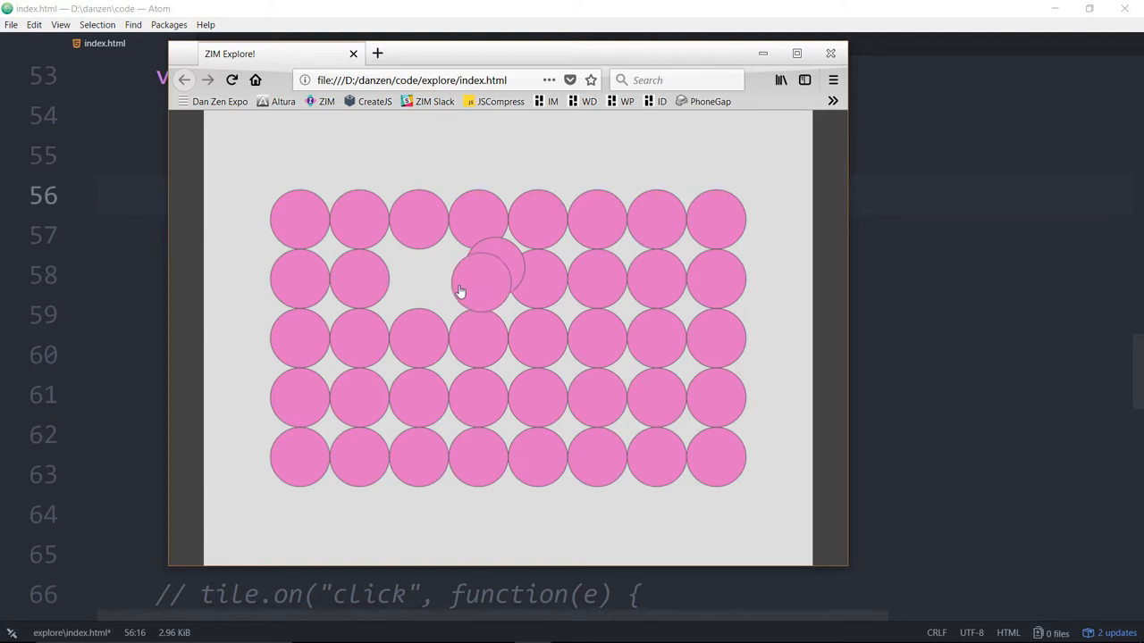
mouse_move(485, 274)
left_mouse_down()
mouse_move(484, 253)
mouse_move(475, 313)
mouse_move(522, 304)
left_mouse_up()
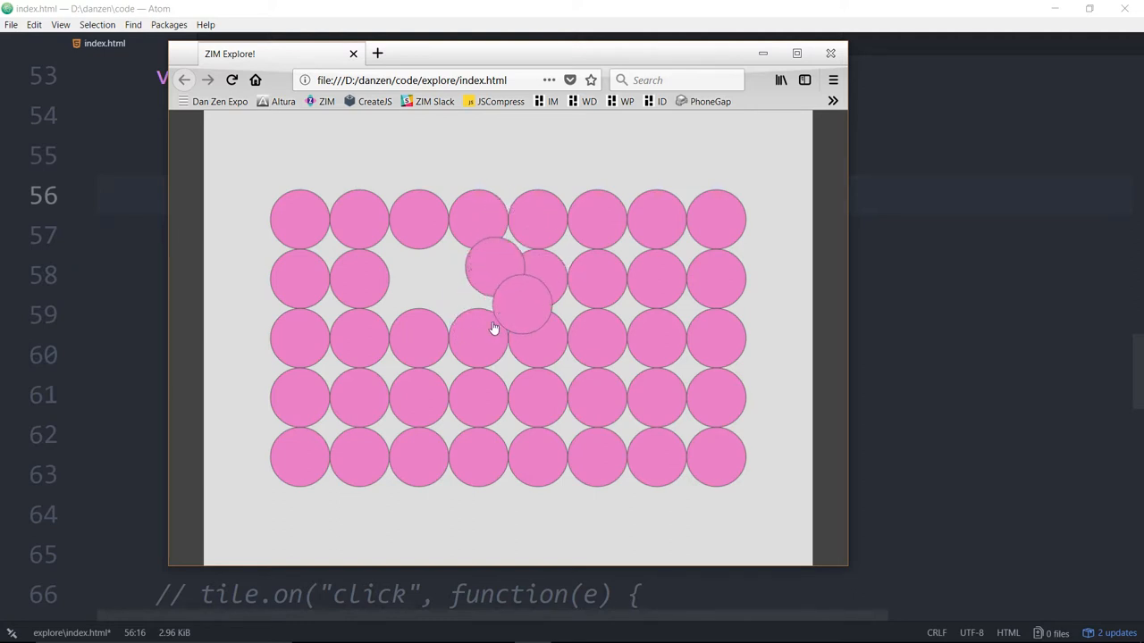
Set drag({onTop:false}) in Atom, reload Firefox, and drag a circle out and back into its gap
left_click(911, 207)
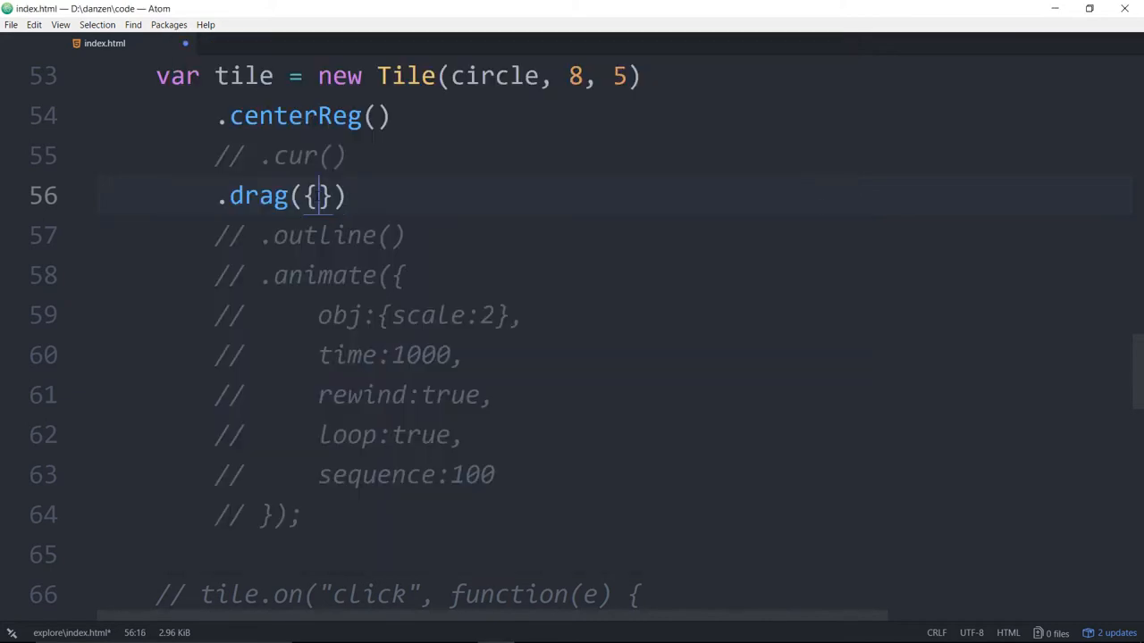
type("onTop:f")
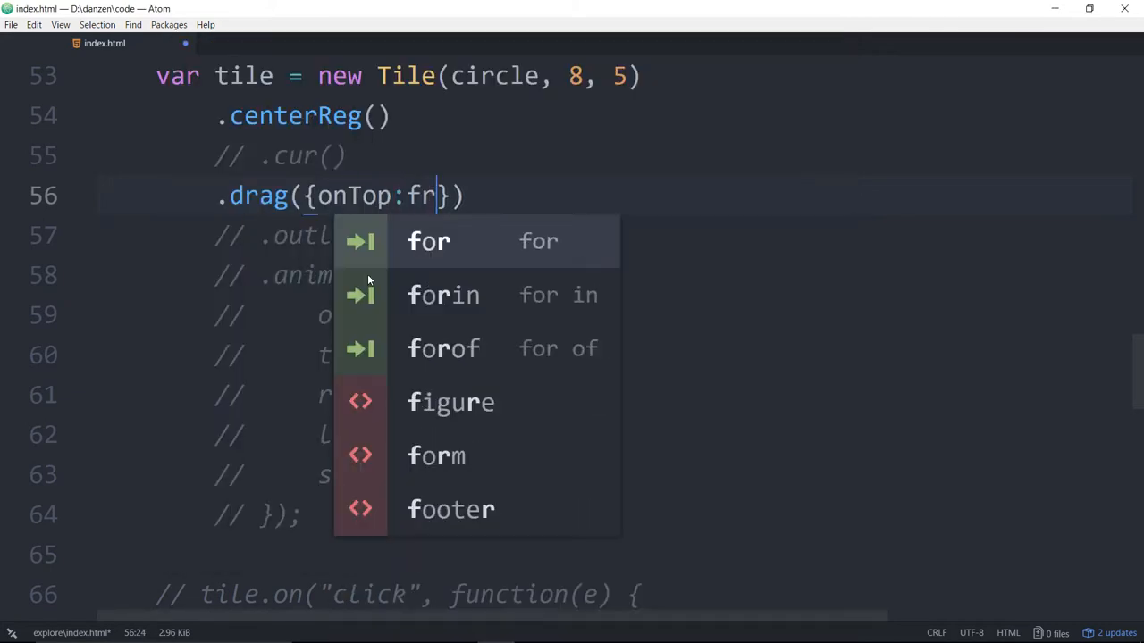
type("al")
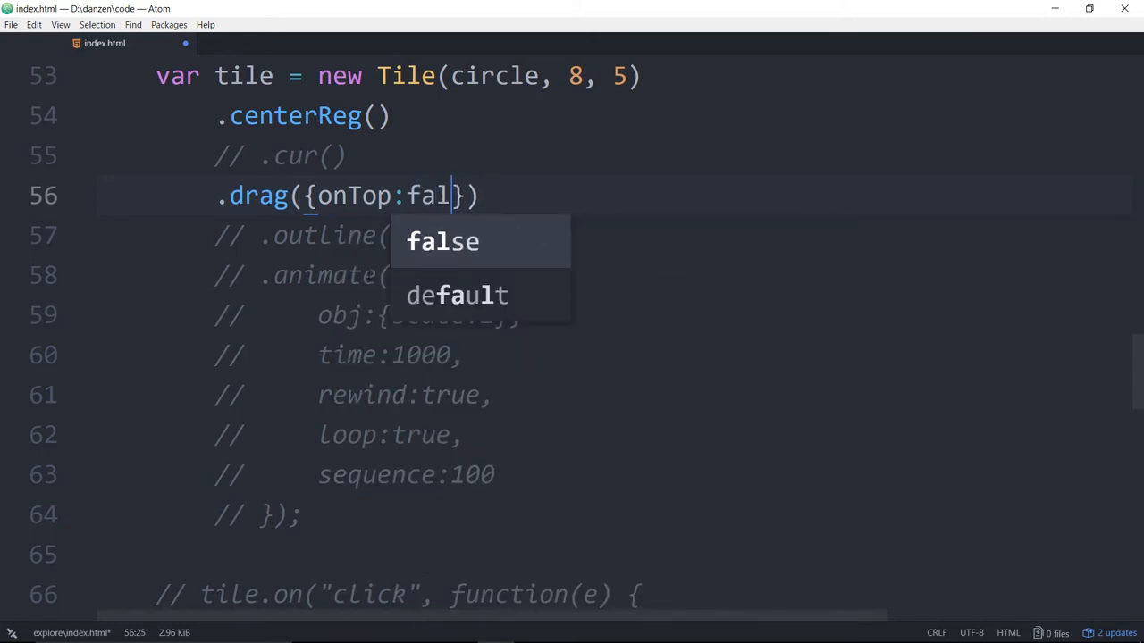
type("se")
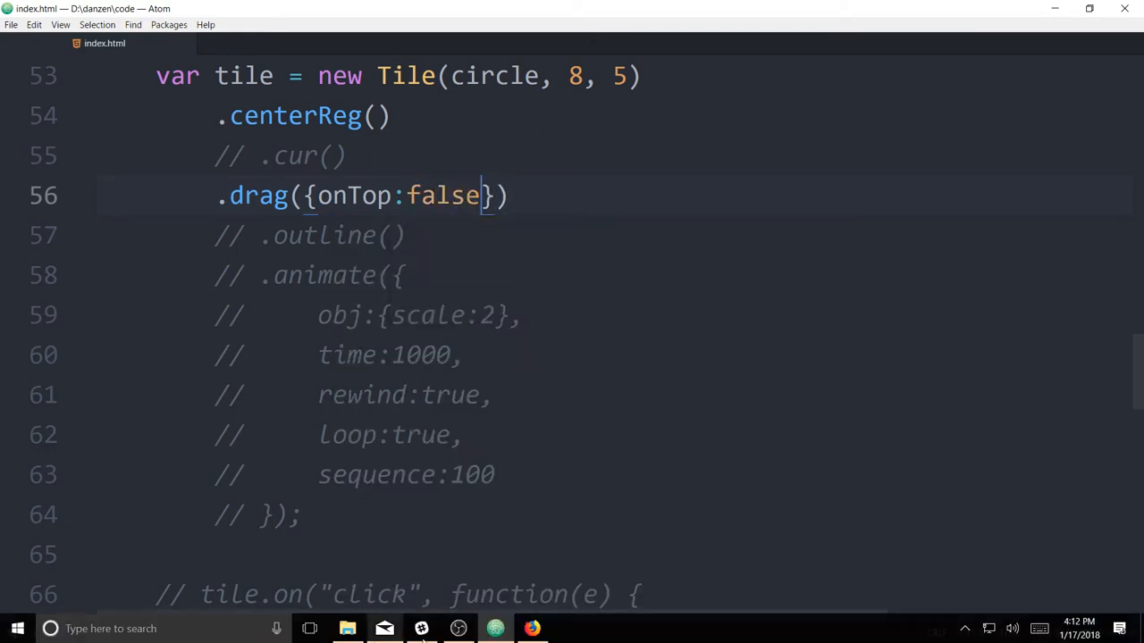
left_click(186, 634)
left_click(231, 79)
mouse_move(418, 279)
left_mouse_down()
mouse_move(534, 376)
mouse_move(613, 299)
left_mouse_up()
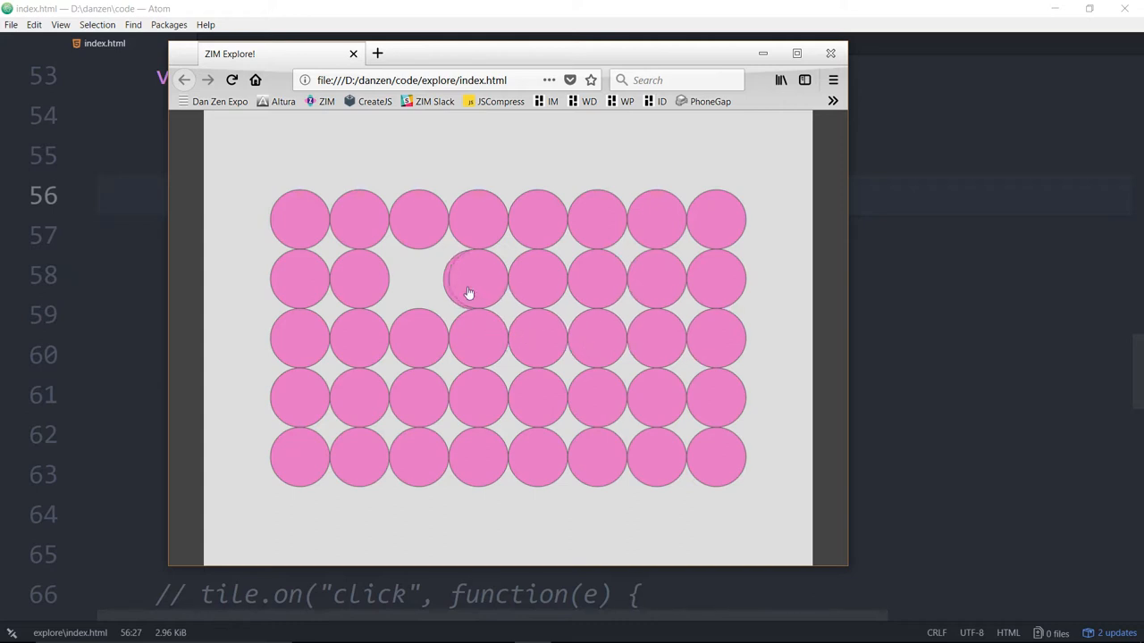
mouse_move(613, 299)
left_mouse_down()
mouse_move(421, 303)
mouse_move(482, 294)
mouse_move(453, 241)
mouse_move(740, 222)
mouse_move(324, 226)
mouse_move(402, 282)
mouse_move(462, 307)
mouse_move(427, 297)
left_mouse_up()
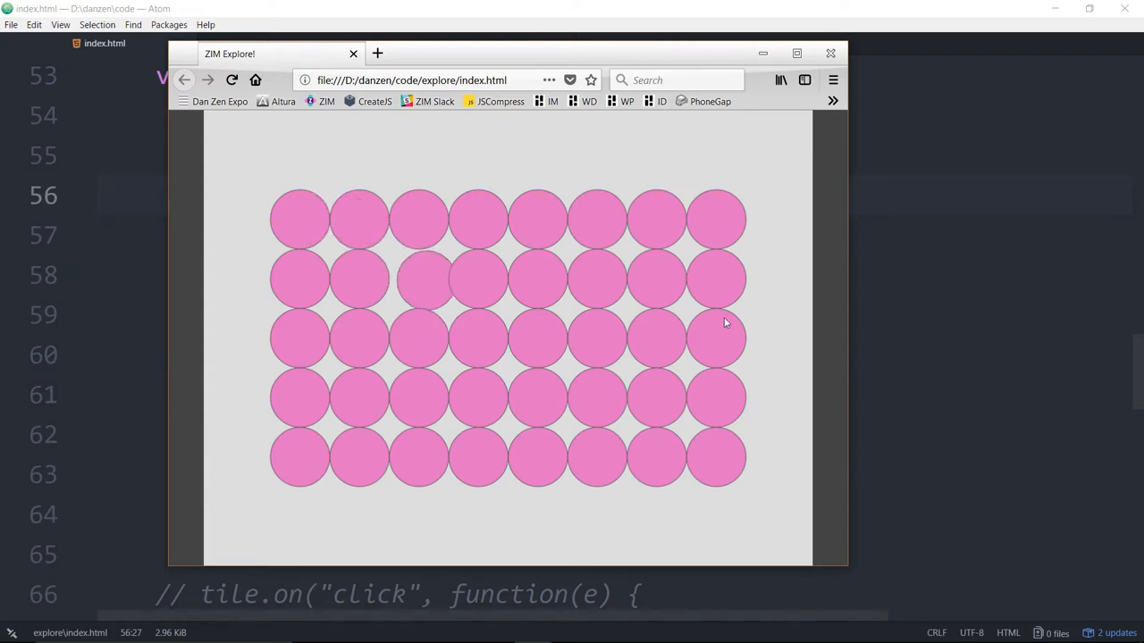
Replace onTop:false with currentTarget:false in drag() and add a blank line below line 56
key("alt+Tab")
left_click(406, 275)
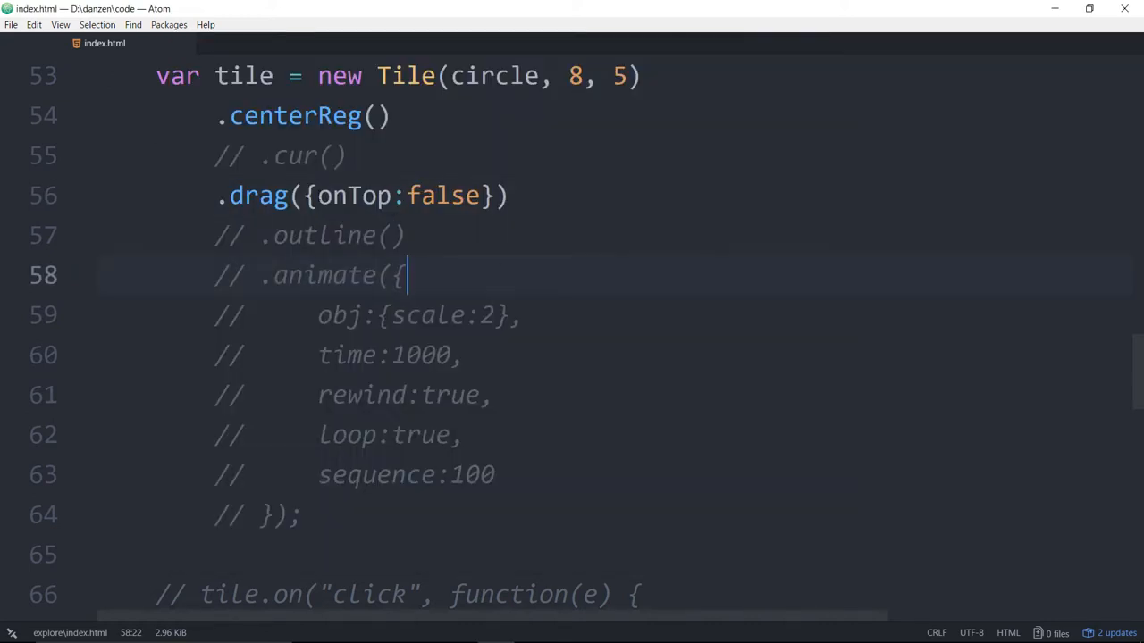
left_click_drag(318, 196, 483, 196)
key("Delete")
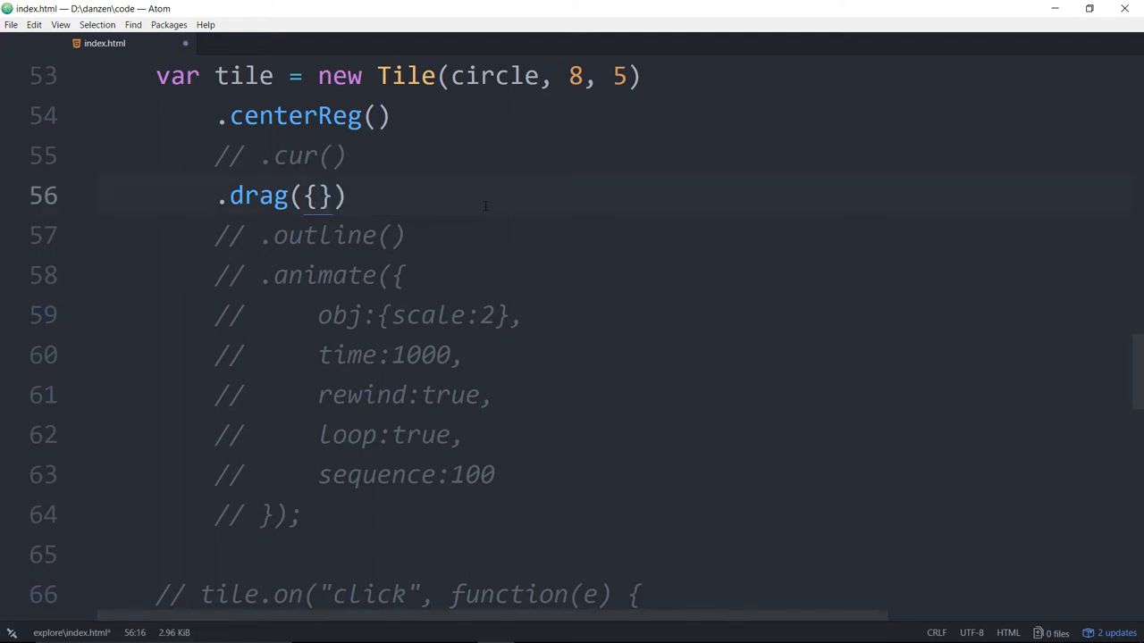
type("currentTar")
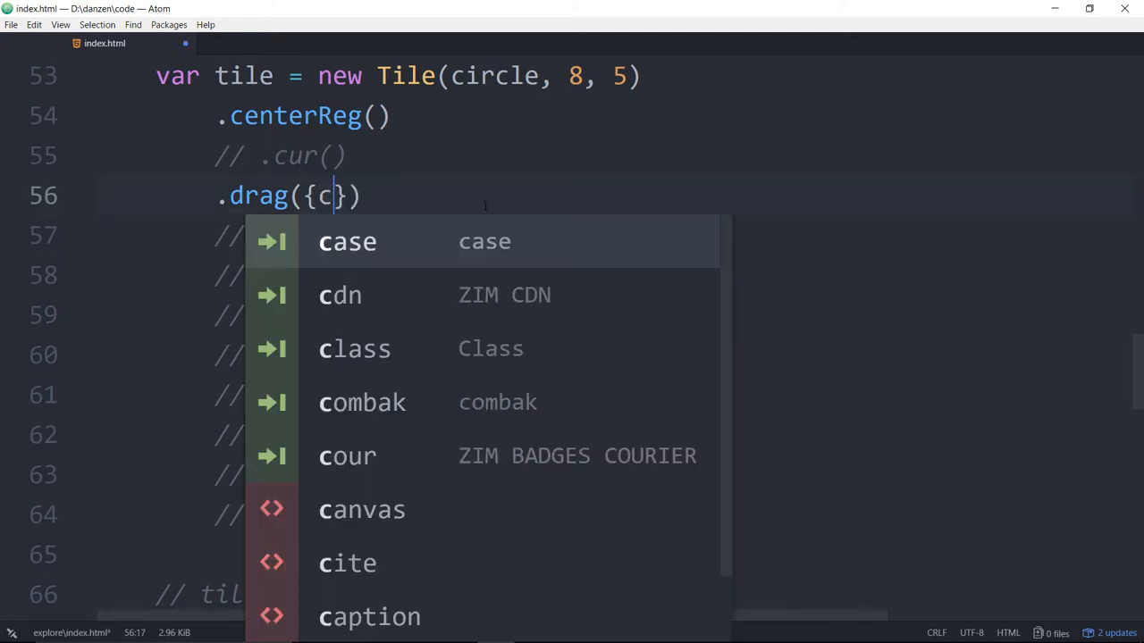
type("get:false")
key("Down")
left_click(659, 196)
key("Return")
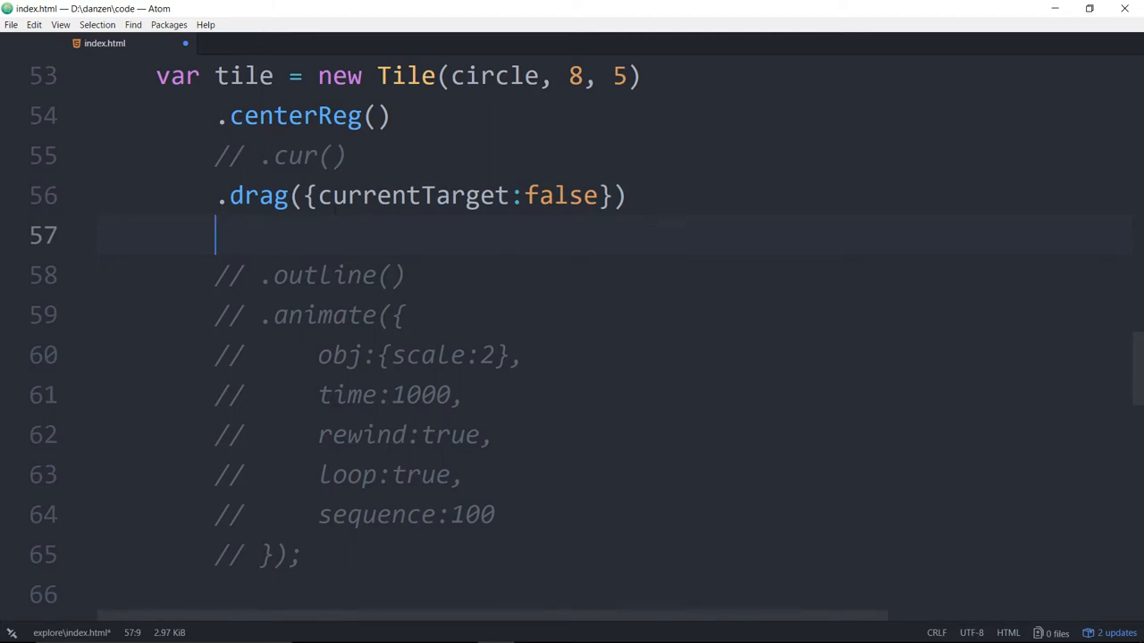
Change the option to currentTarget:true and save the file
left_click(273, 196)
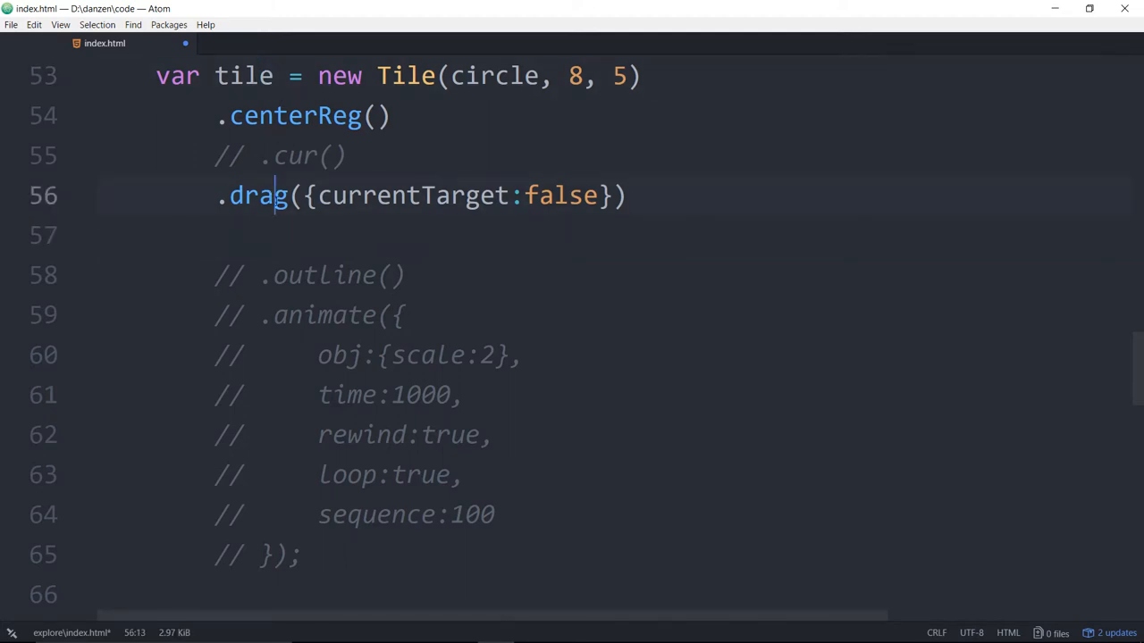
key("Right")
key("Right")
key("Right")
key("shift+Right")
key("shift+Right")
key("shift+Right")
double_click(559, 196)
type("true")
left_click(637, 234)
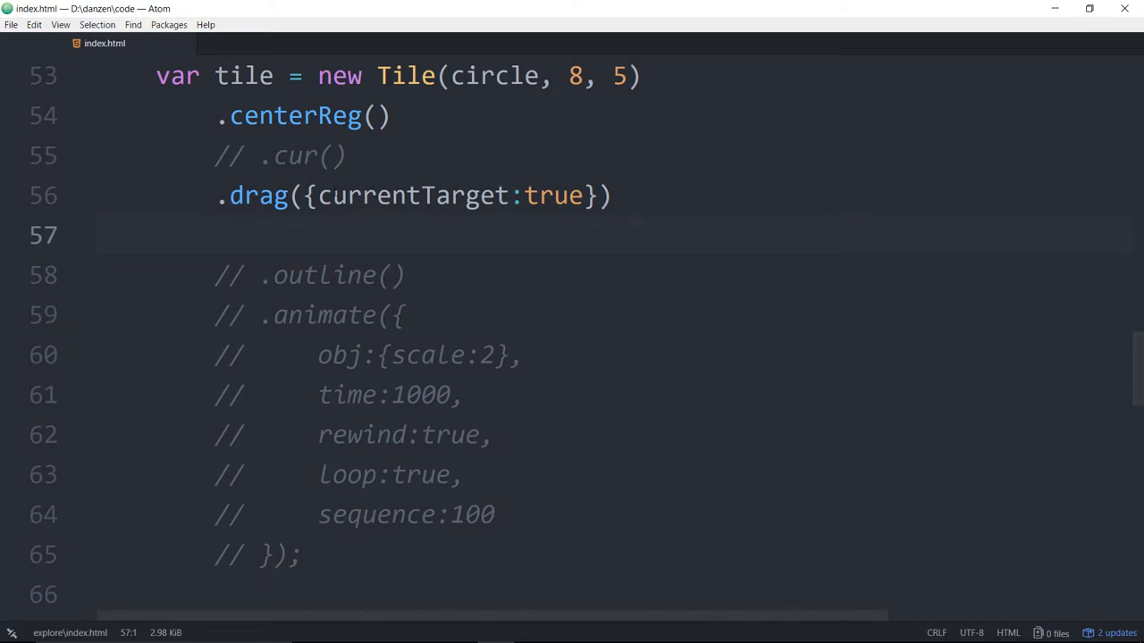
left_click_drag(318, 196, 585, 196)
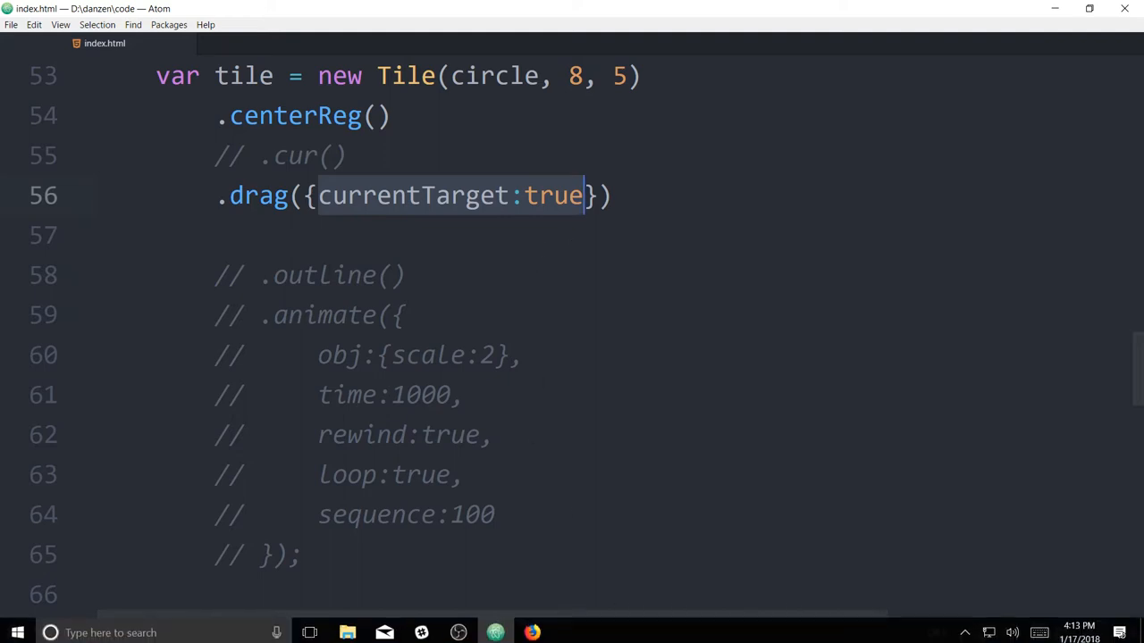
Reload Firefox and drag the whole circle grid as one piece up and right
left_click(533, 628)
left_click(231, 79)
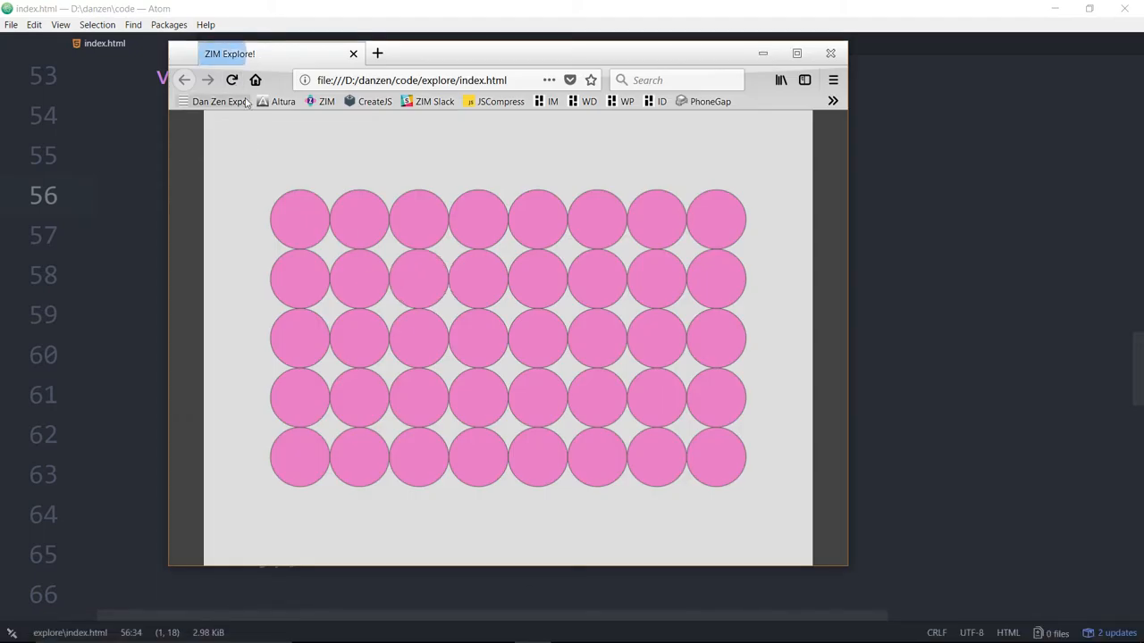
mouse_move(488, 304)
left_mouse_down()
mouse_move(489, 331)
mouse_move(500, 261)
mouse_move(514, 279)
left_mouse_up()
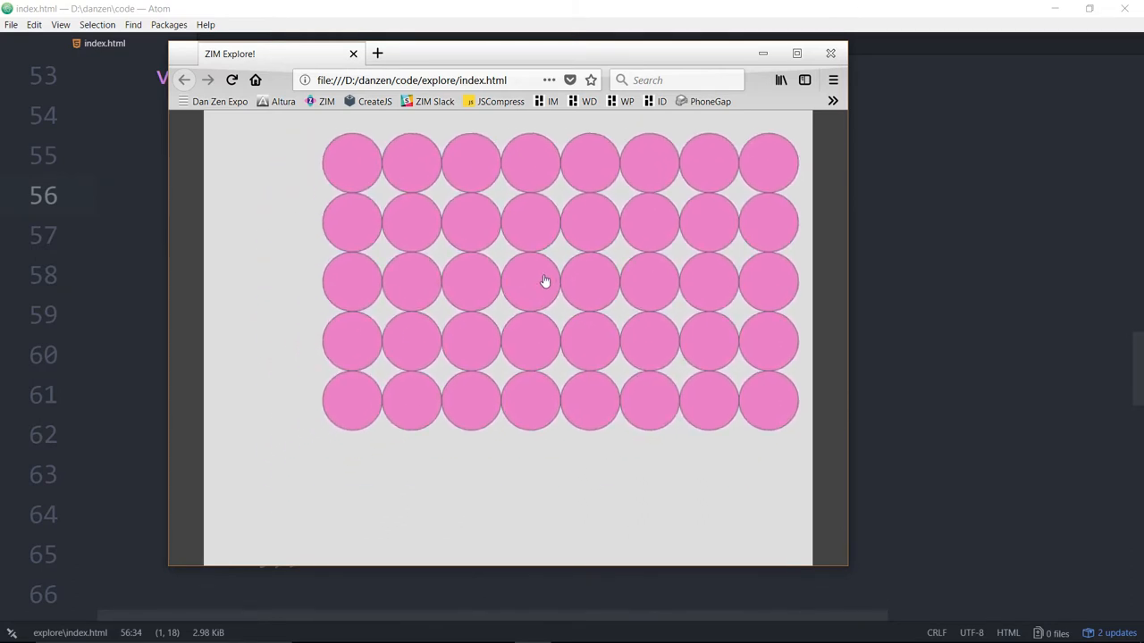
mouse_move(513, 280)
left_mouse_down()
mouse_move(503, 276)
mouse_move(592, 245)
left_mouse_up()
Delete {currentTarget:true} so line 56 is a bare .drag(), and save
key("alt+Tab")
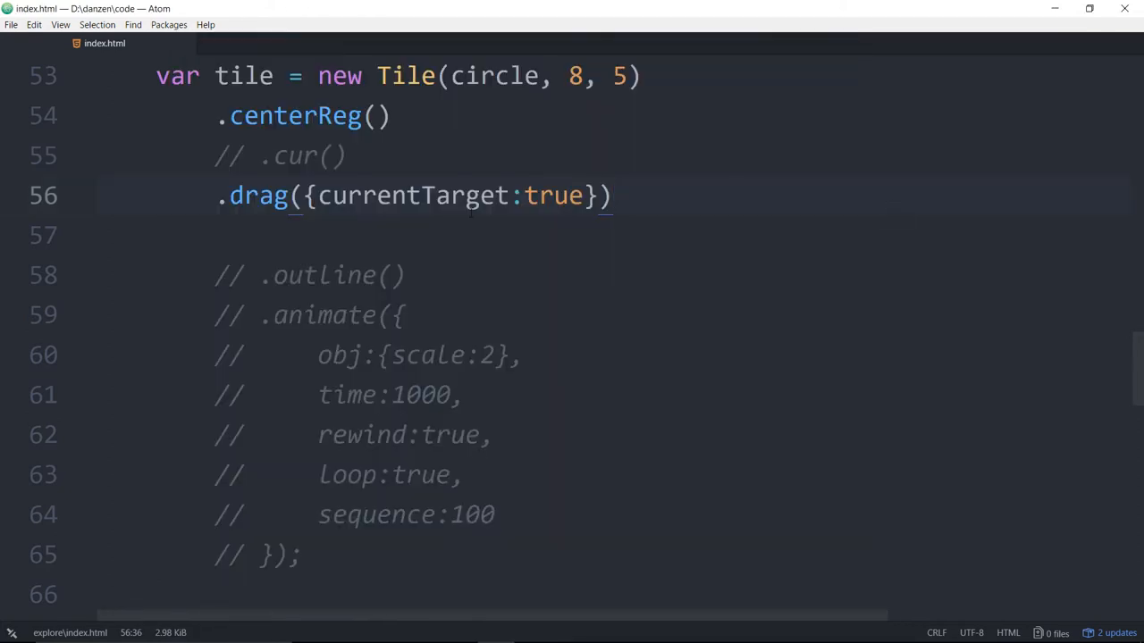
left_click(349, 196)
left_click(275, 196)
left_click(376, 196)
left_click_drag(305, 196, 597, 196)
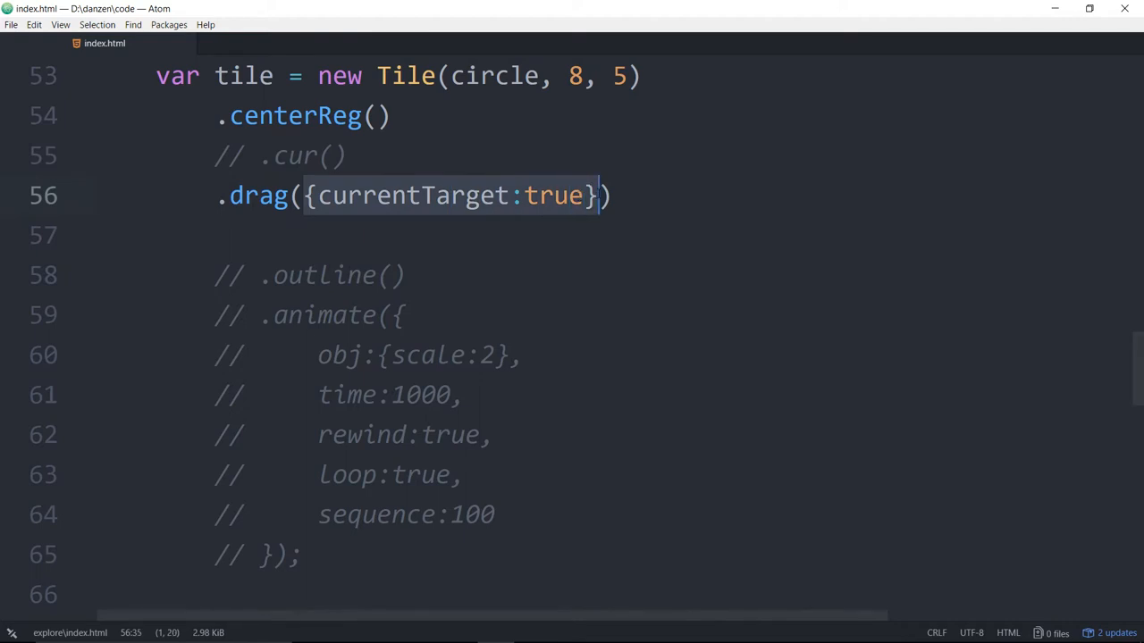
key("BackSpace")
key("ctrl+s")
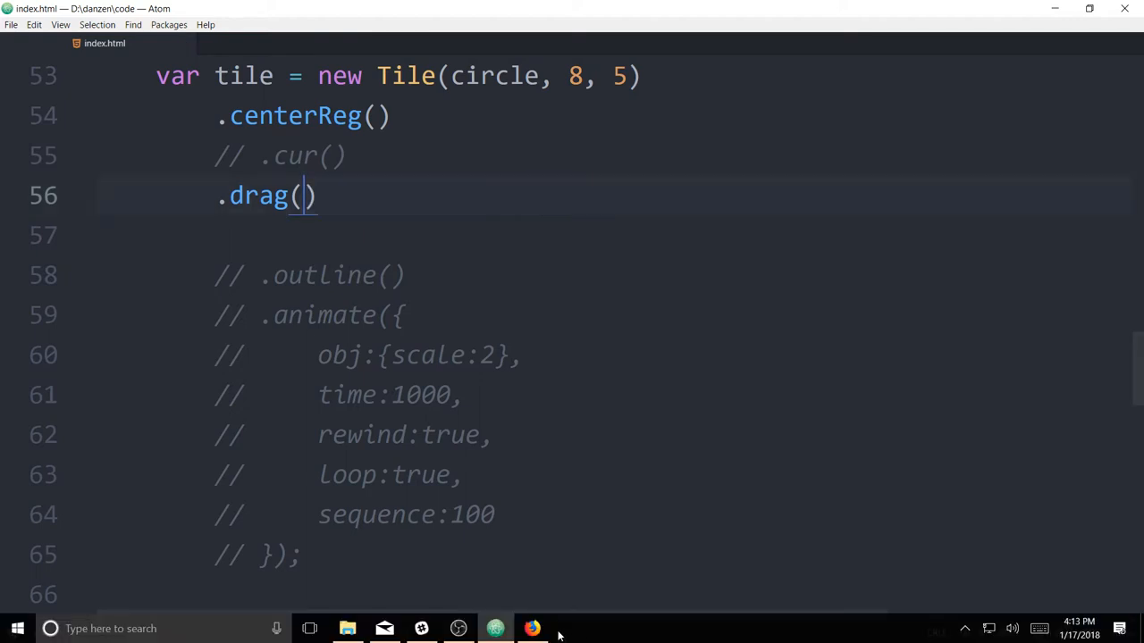
Reload Firefox and pull two row-2 circles above the grid, then return to Atom
left_click(532, 628)
left_click(231, 79)
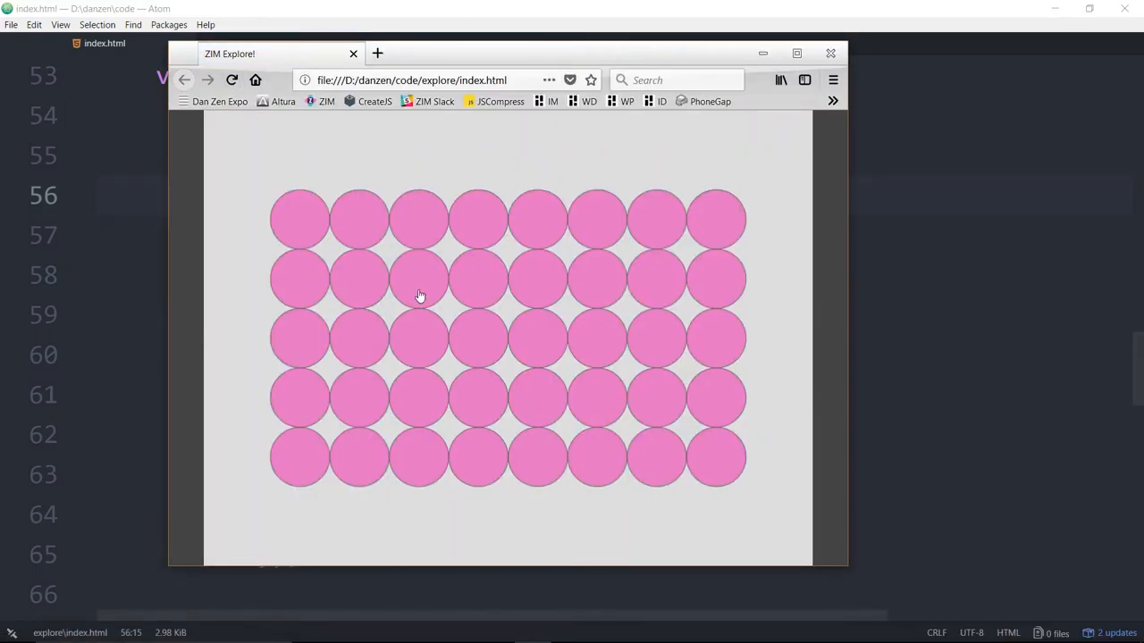
left_click_drag(419, 279, 568, 190)
left_click_drag(478, 278, 458, 175)
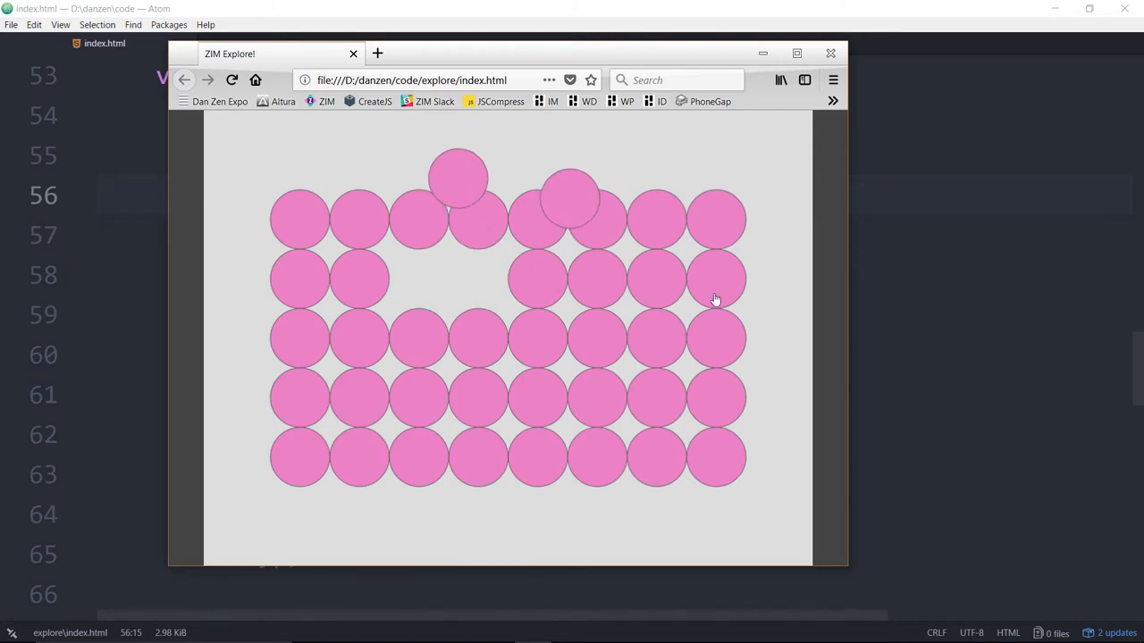
left_click(893, 253)
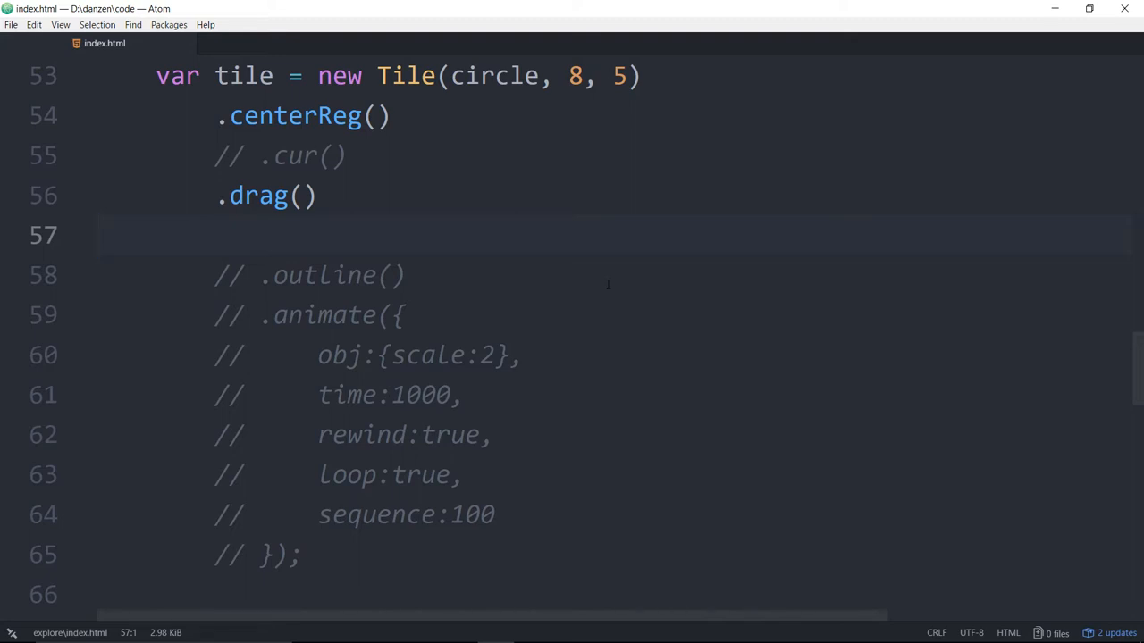
scroll(608, 284, "down", 3)
Below the commented click handler, add tile.loop(function(){ }) with an empty body line
left_click(259, 457)
key("Return")
key("Return")
scroll(367, 476, "down", 2)
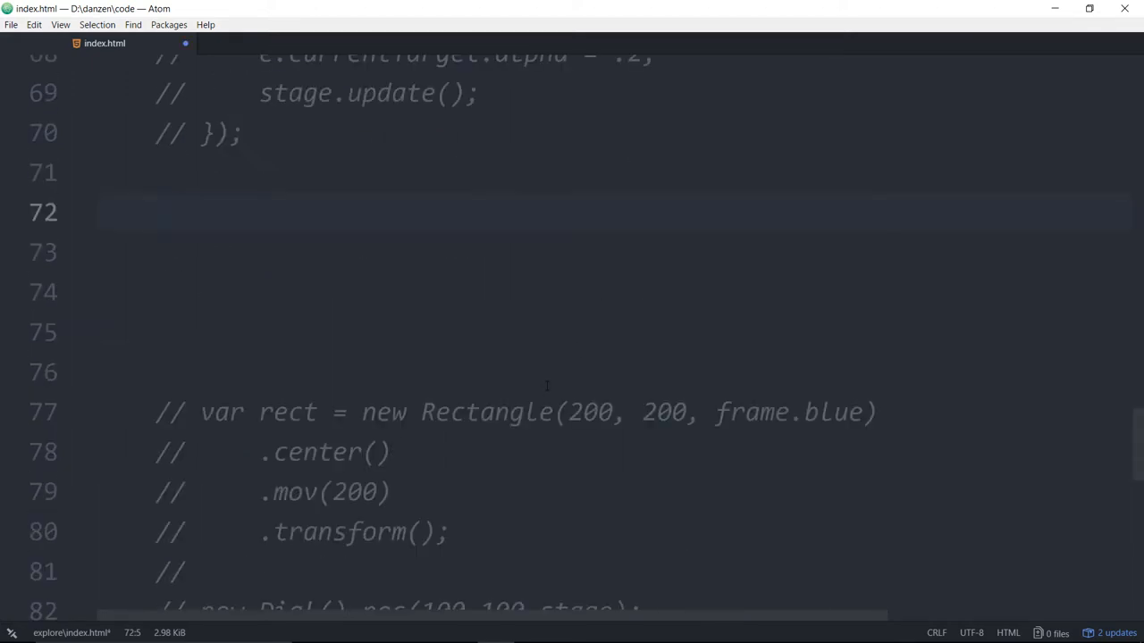
scroll(626, 275, "up", 2)
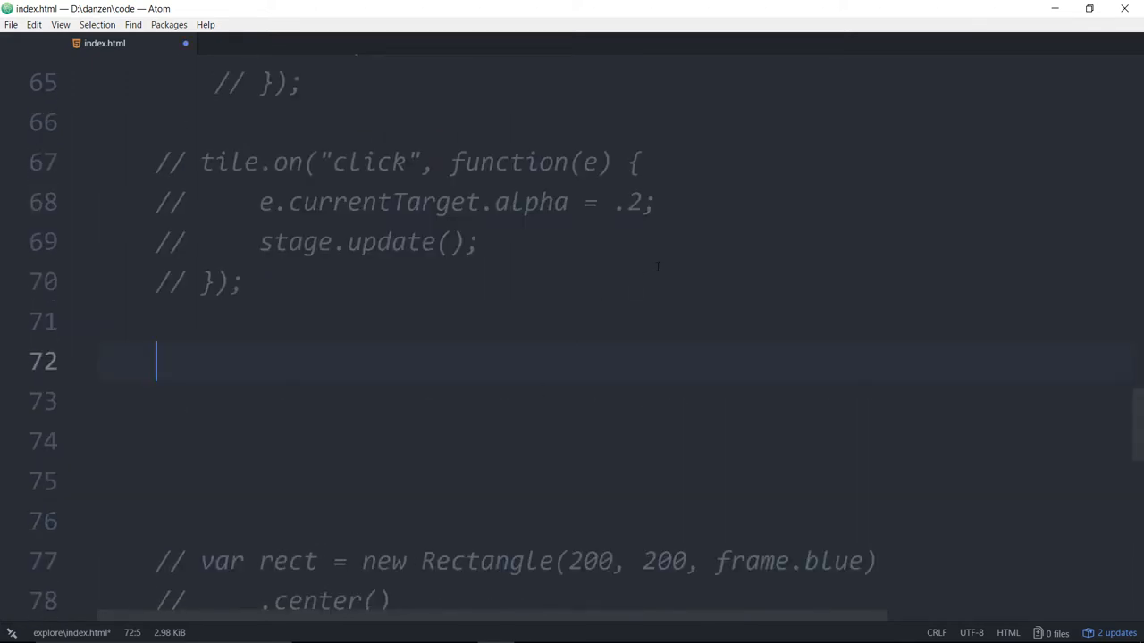
type("tile.")
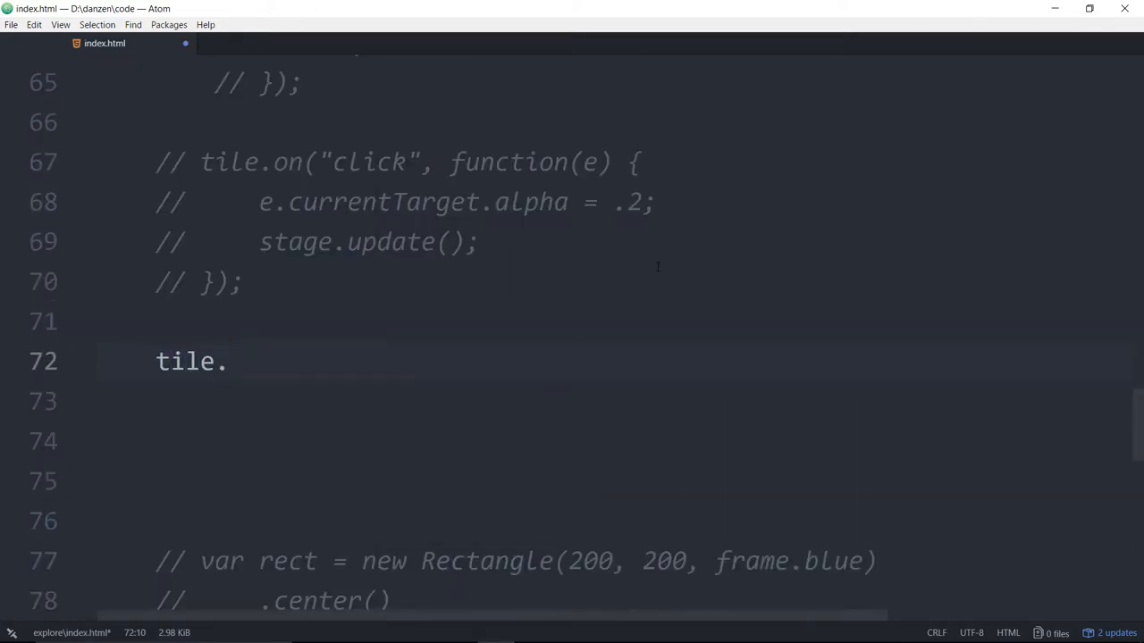
type(";p")
key("BackSpace")
key("BackSpace")
type("lopp")
key("BackSpace")
key("BackSpace")
type("op(")
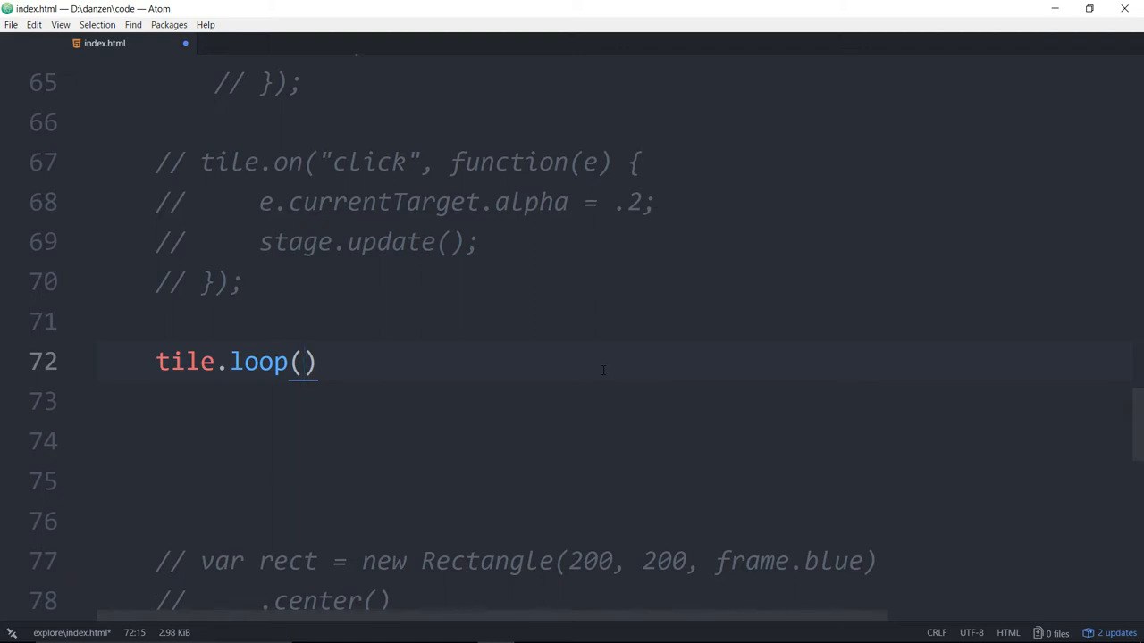
type("function")
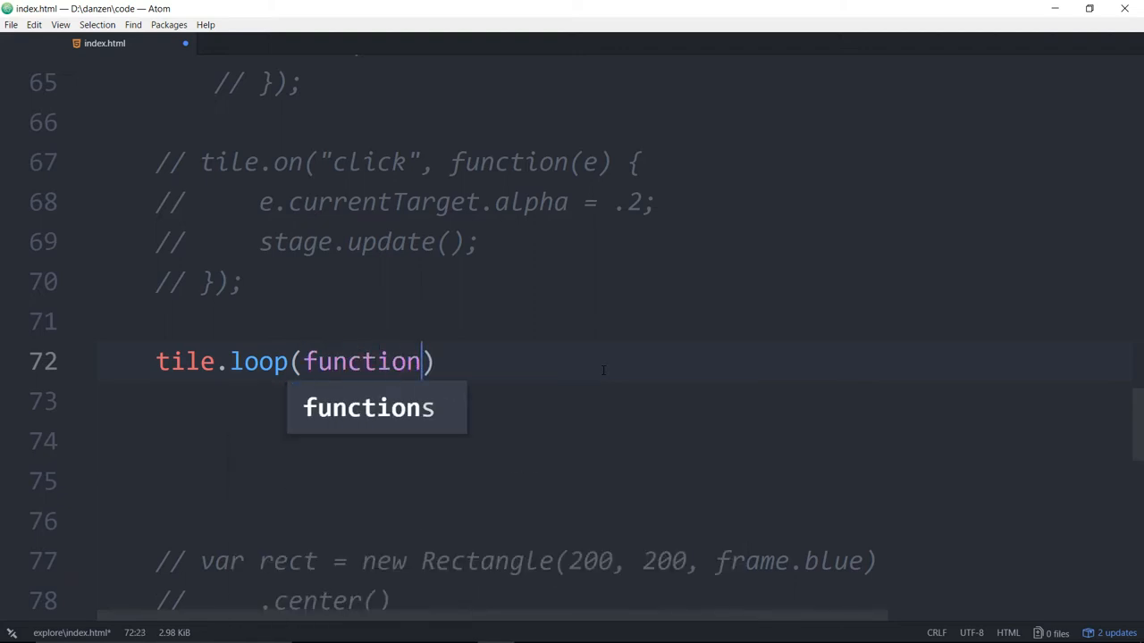
type("(")
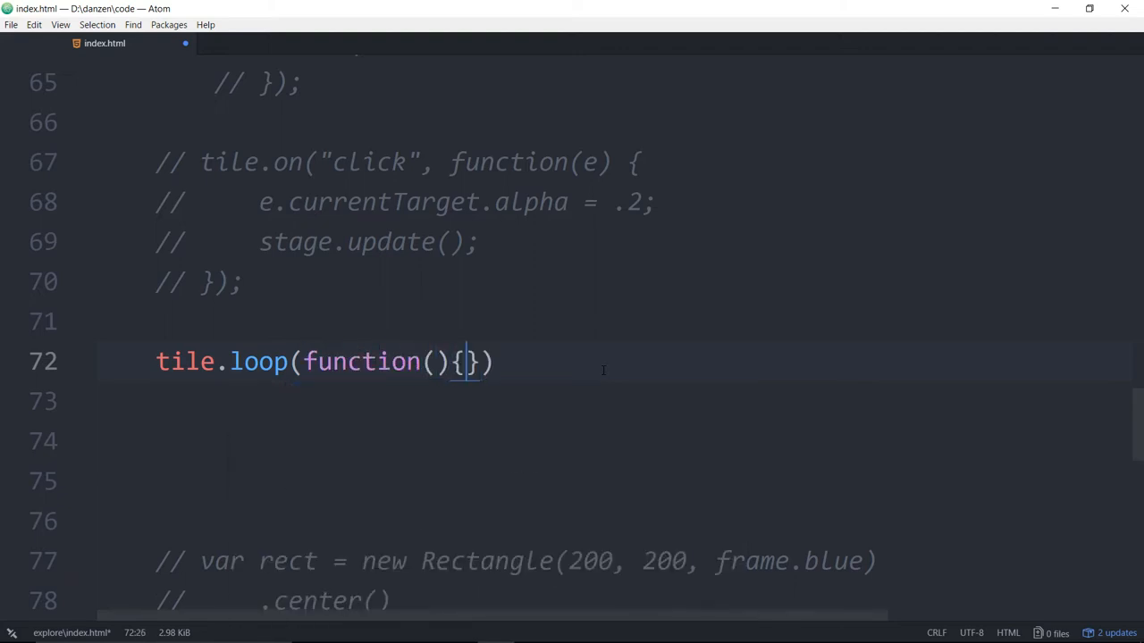
key("Return")
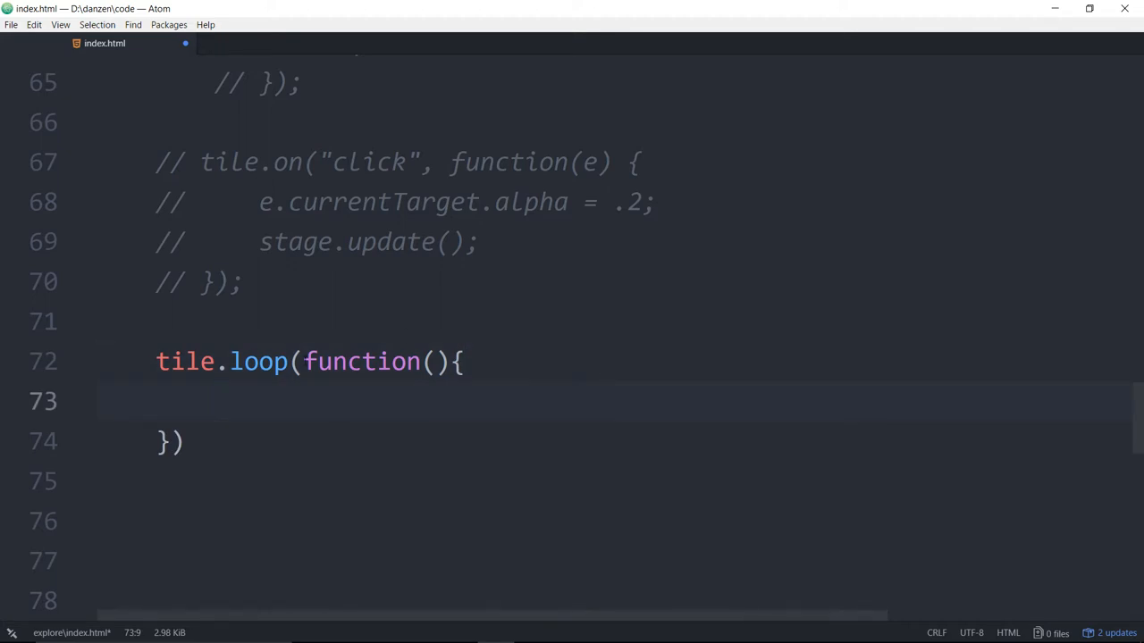
Highlight the whole callback function to point it out
left_click_drag(304, 361, 169, 440)
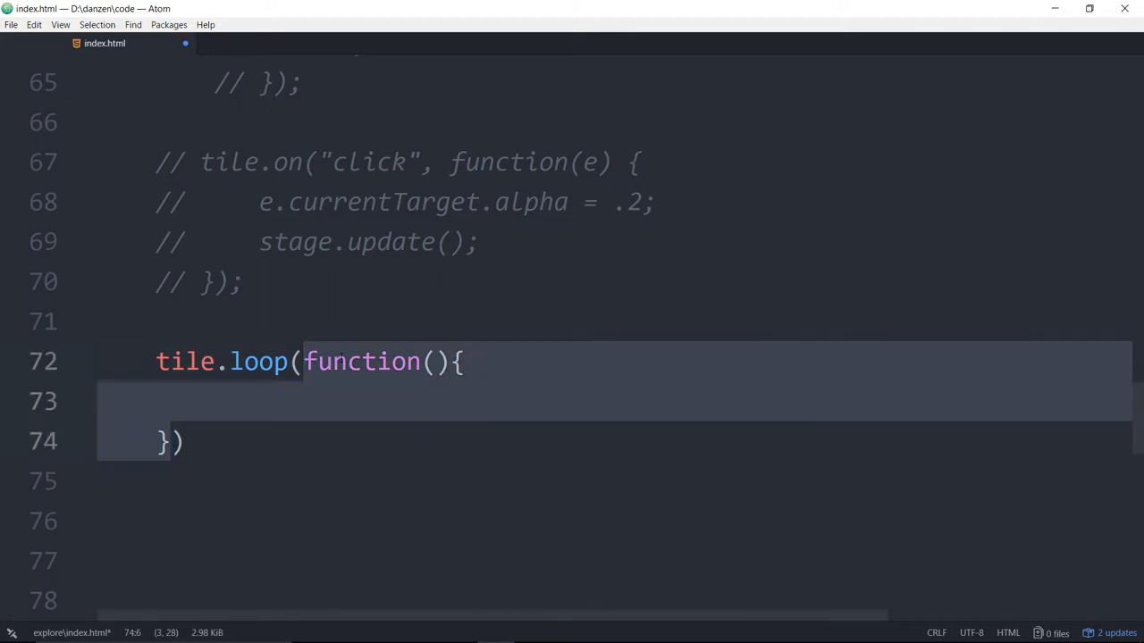
left_click(349, 361)
left_click(260, 361)
left_click_drag(305, 361, 170, 441)
Give the loop callback the parameters circle and i, pointing out circle
left_click(435, 361)
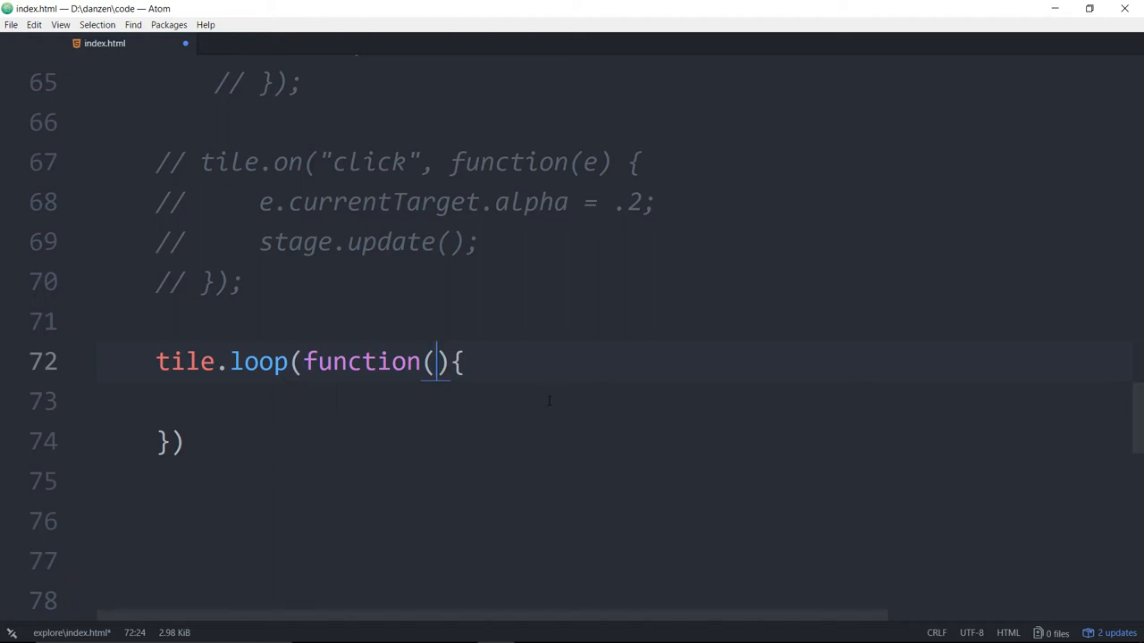
type("circ")
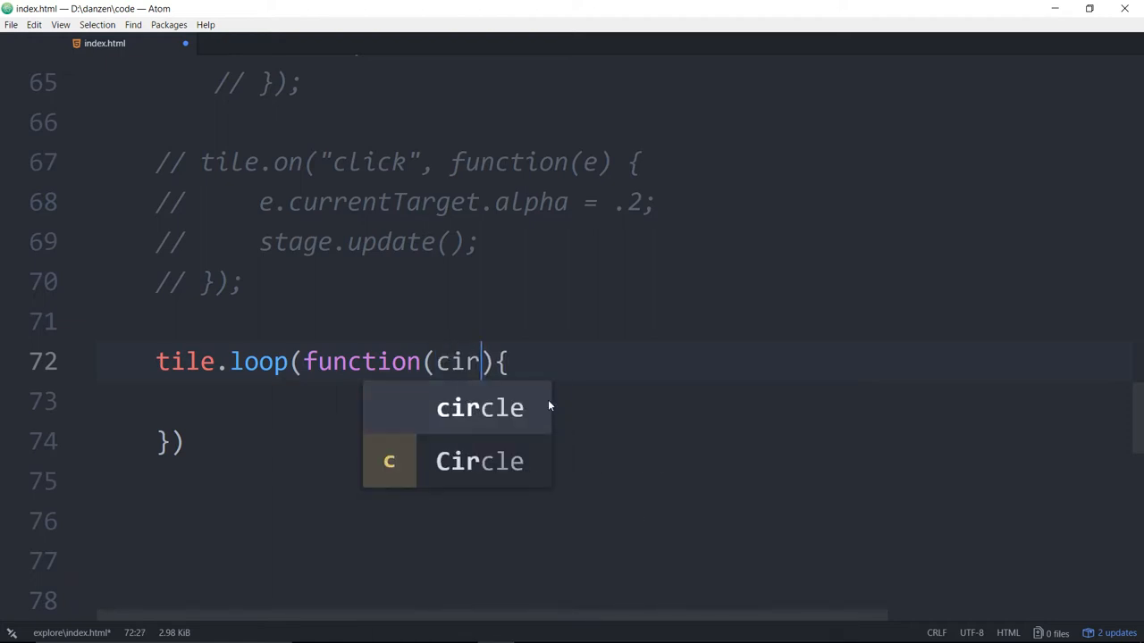
type("le")
key("Escape")
key("Left")
key("Left")
key("Left")
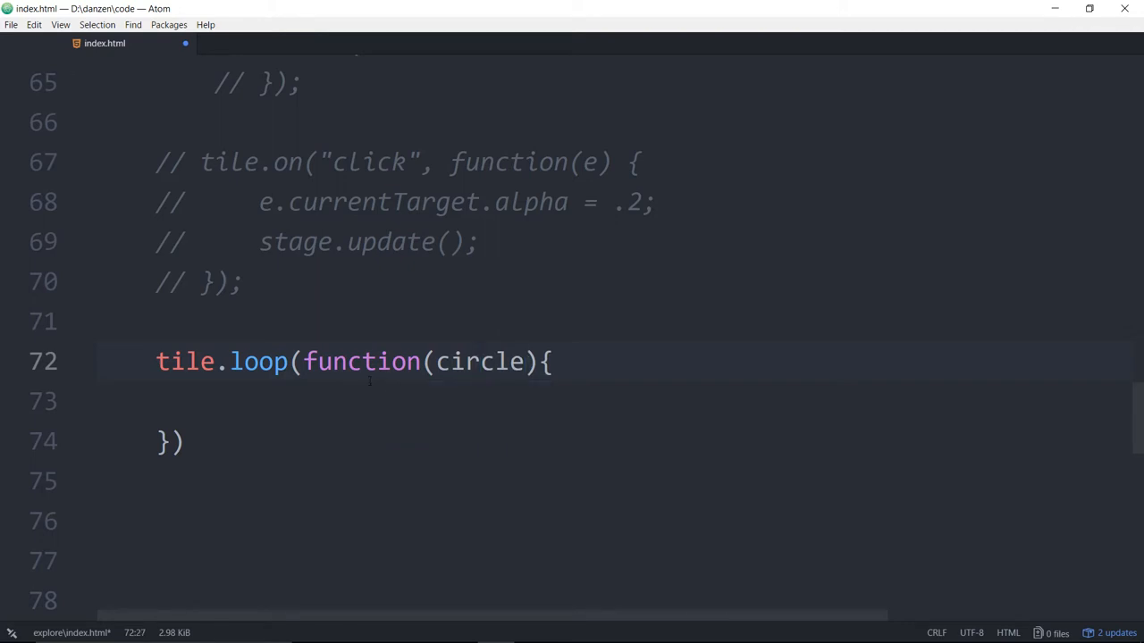
key("Home")
key("shift+Right")
key("shift+Right")
key("shift+Right")
key("shift+Right")
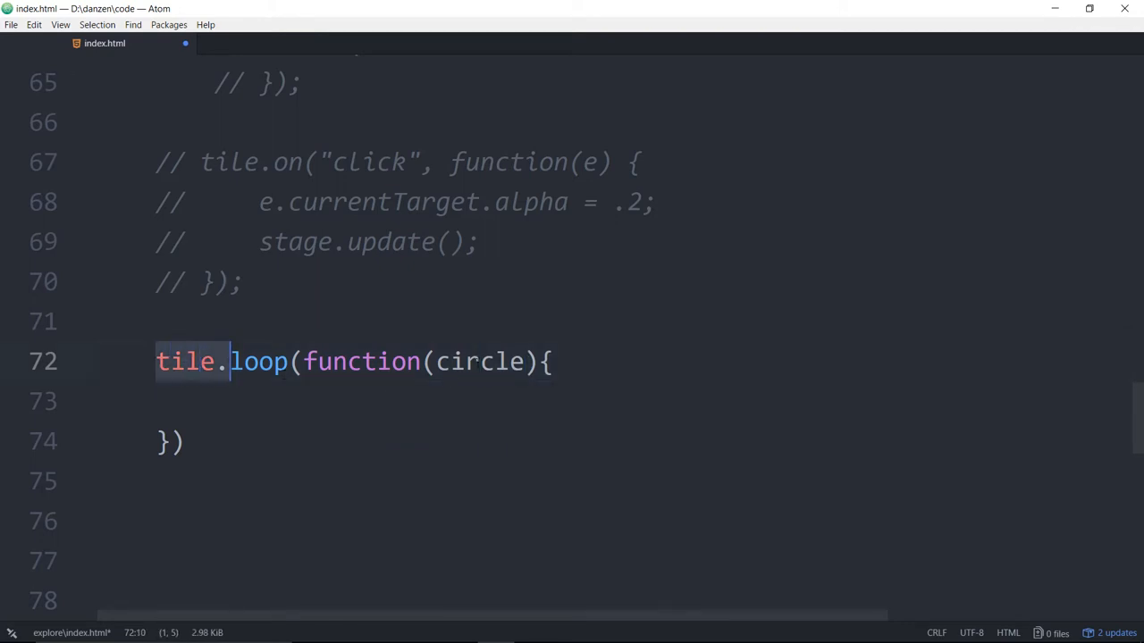
double_click(478, 361)
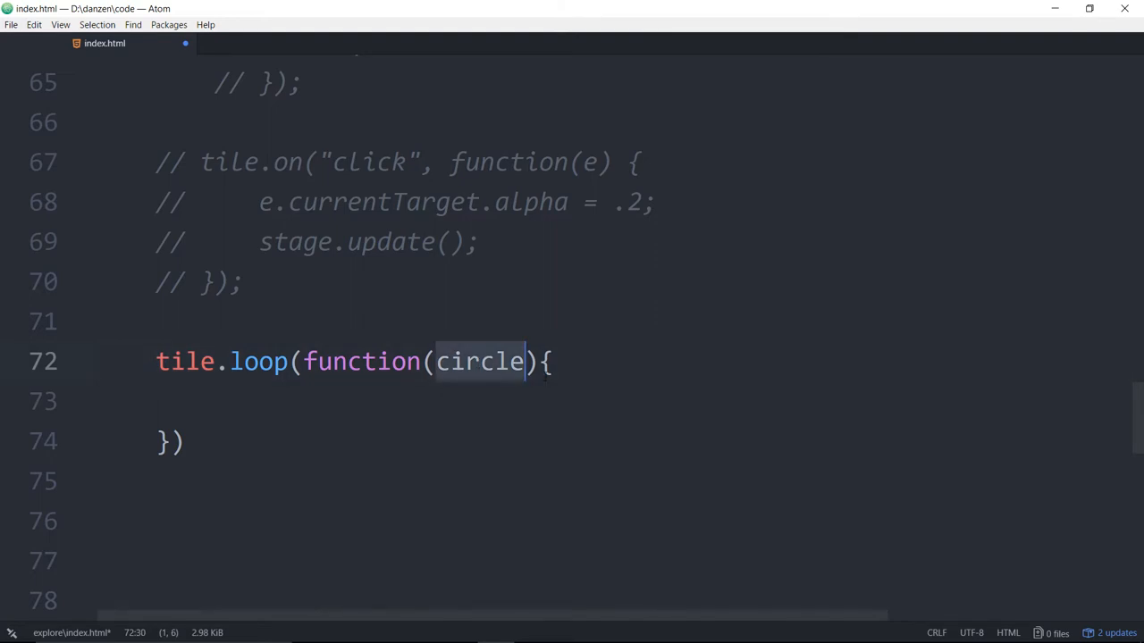
key("Right")
type(", i")
key("Escape")
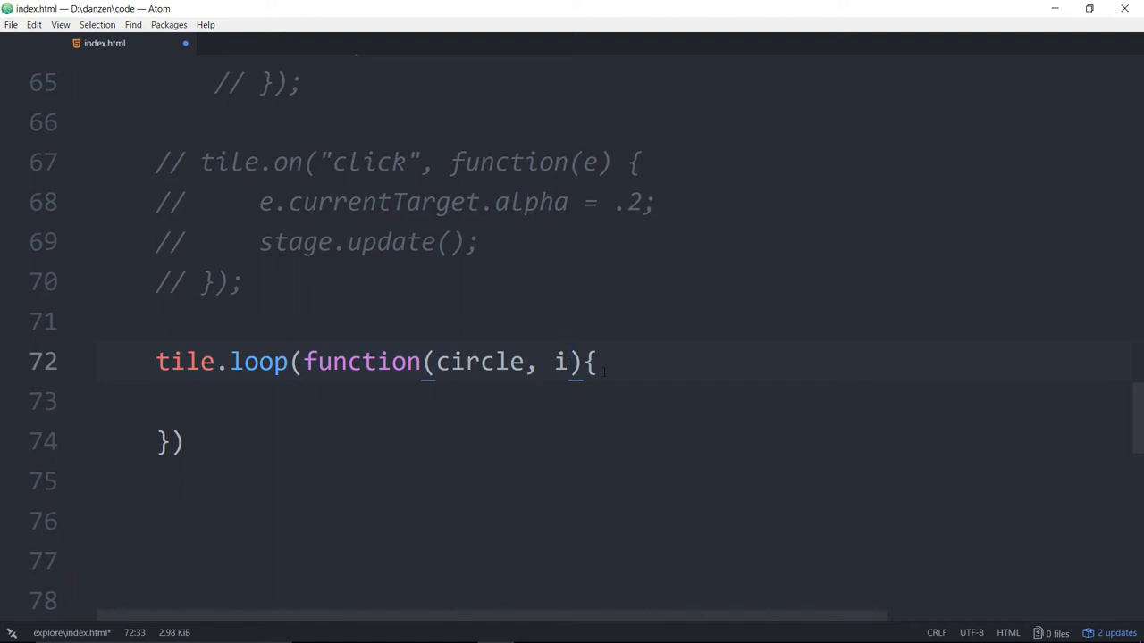
double_click(467, 362)
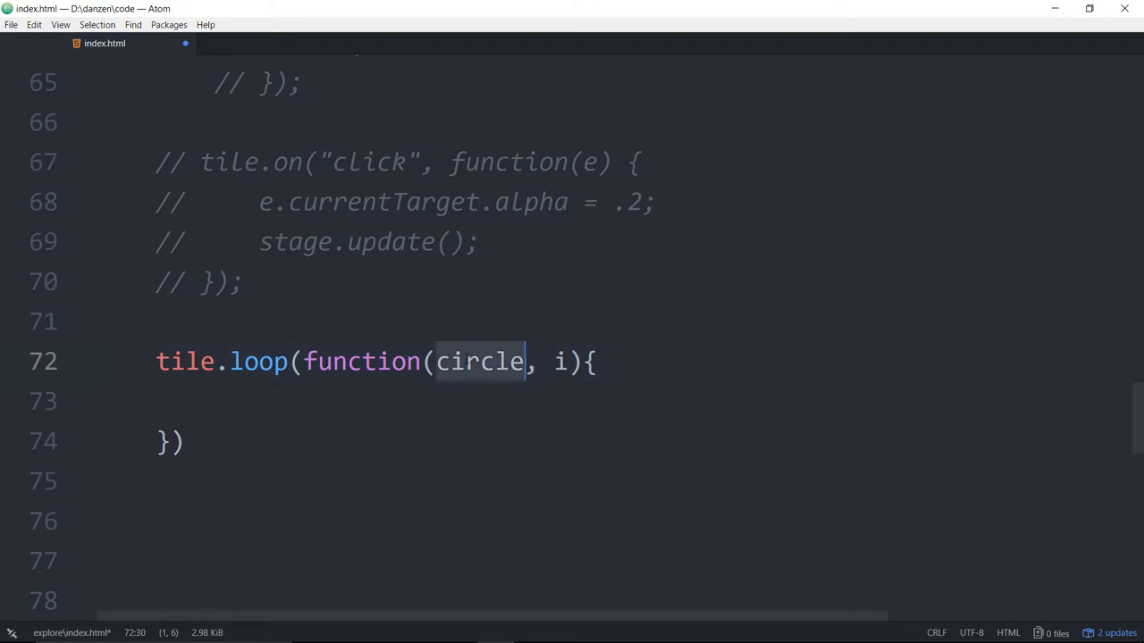
left_click(555, 361)
left_click(604, 362)
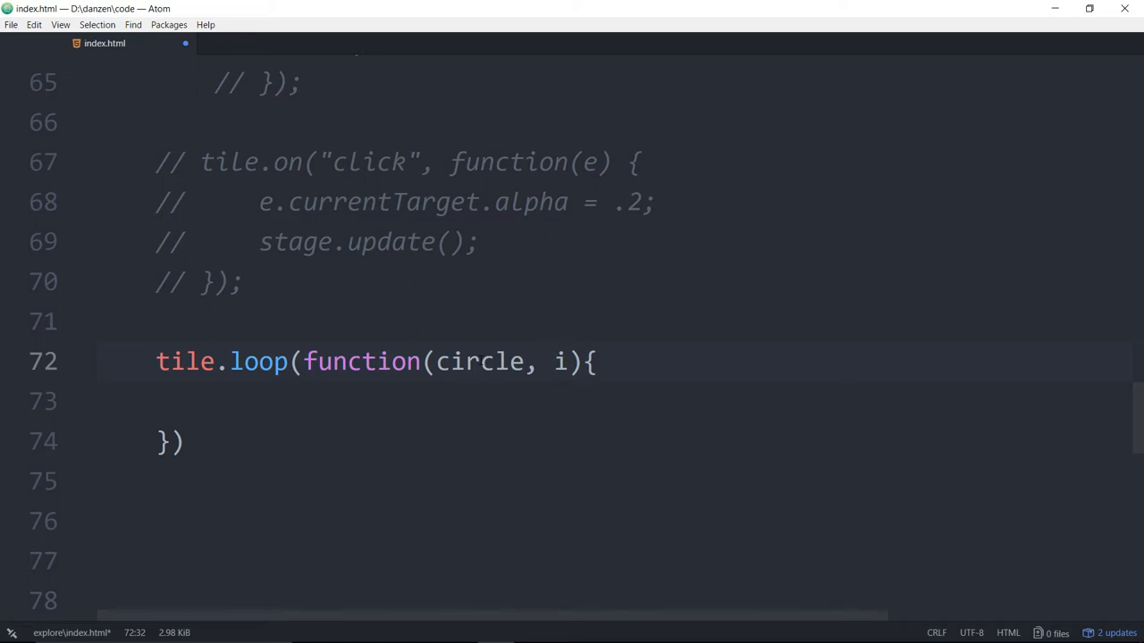
Try a true argument after the callback on line 74, then delete it again
left_click(397, 444)
type(", ")
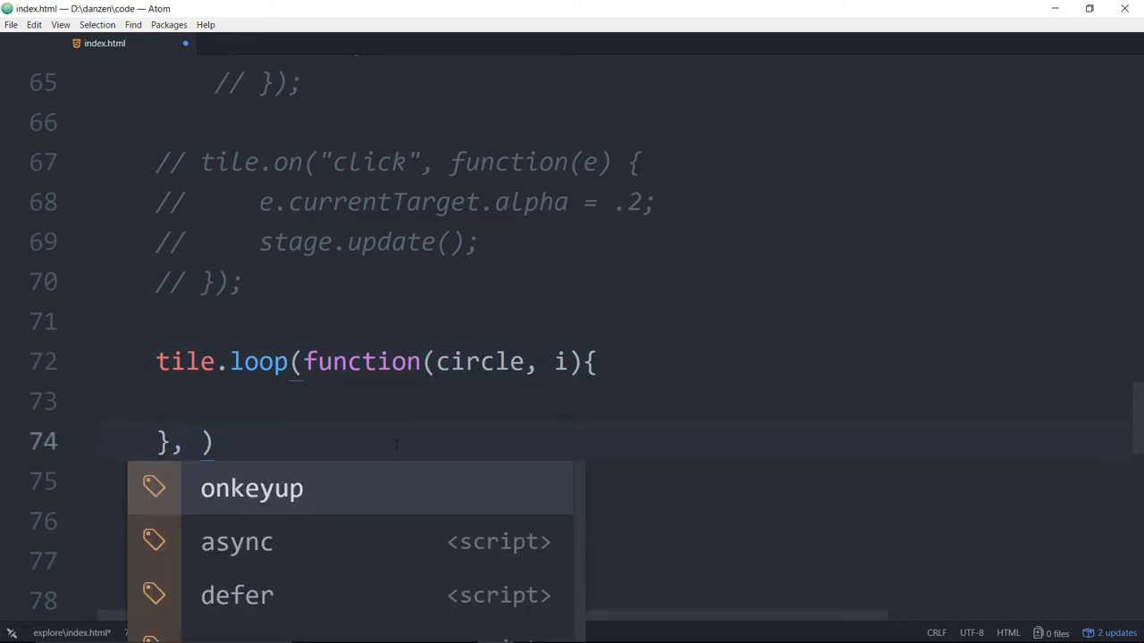
type("true")
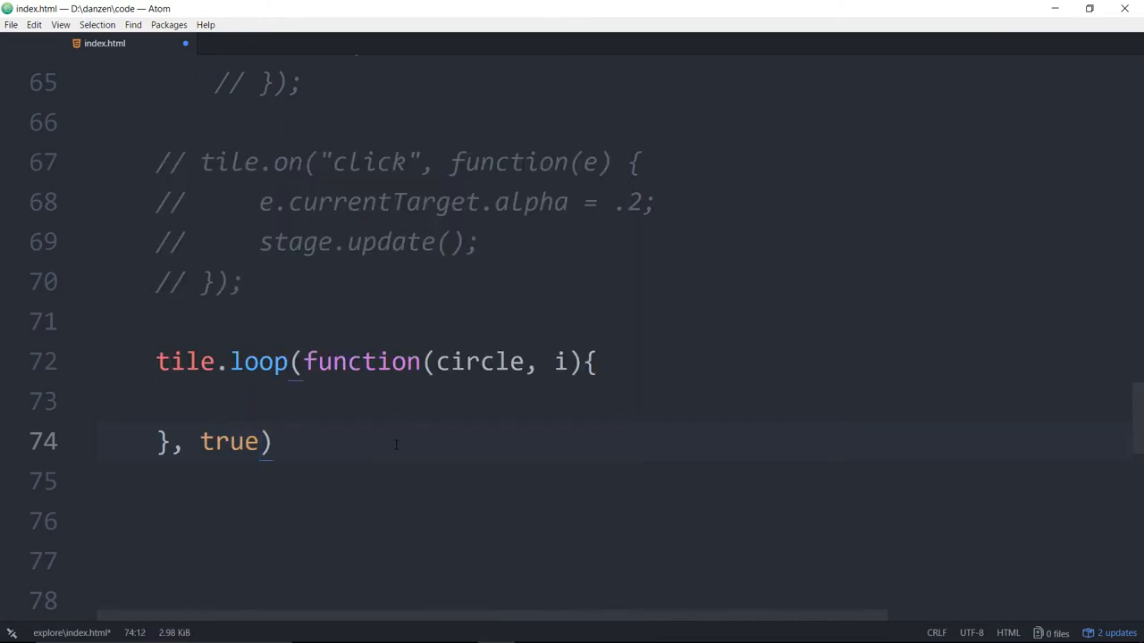
left_click(187, 441)
left_click_drag(187, 441, 259, 441)
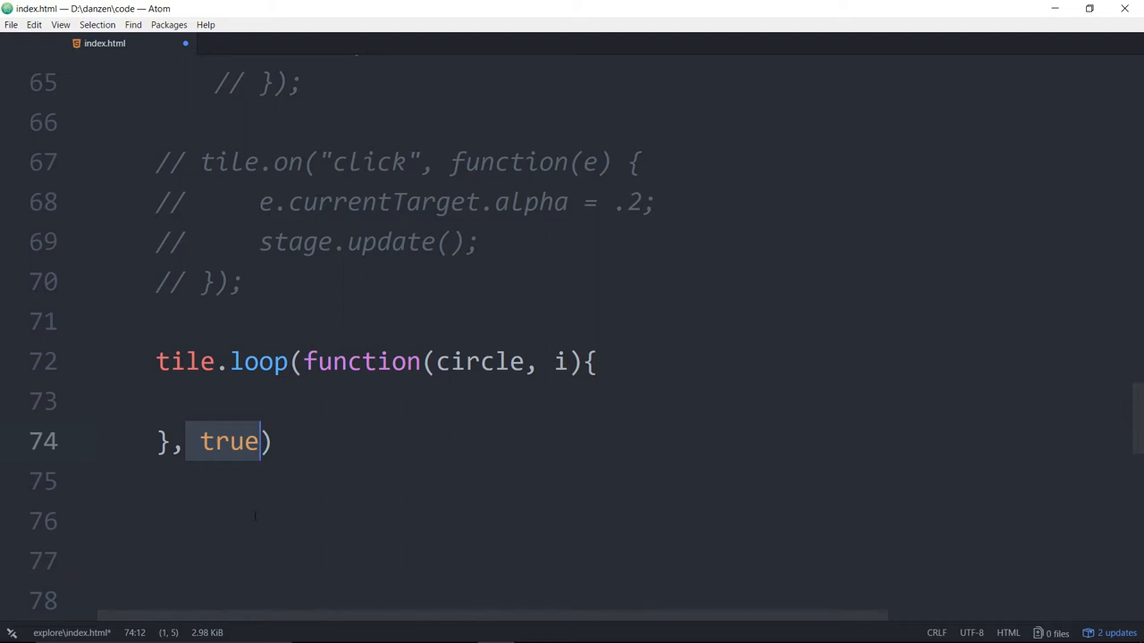
key("BackSpace")
key("BackSpace")
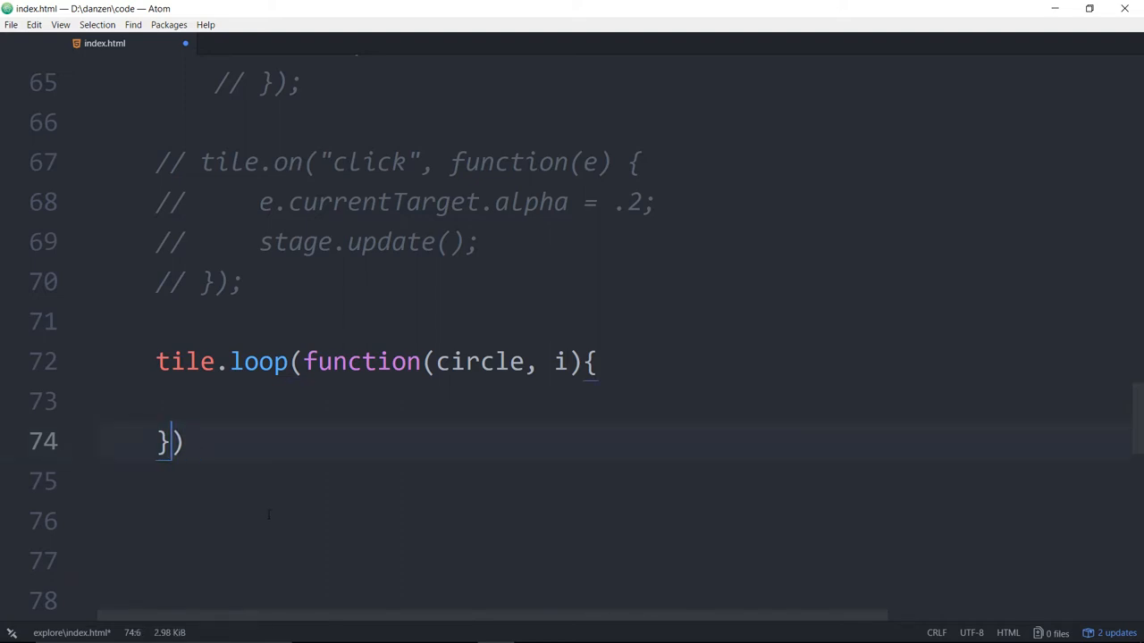
left_click(257, 406)
Try writing loop(tile, ...) instead of tile.loop, then revert by removing the tile argument and comma
left_click(199, 361)
left_click(245, 361)
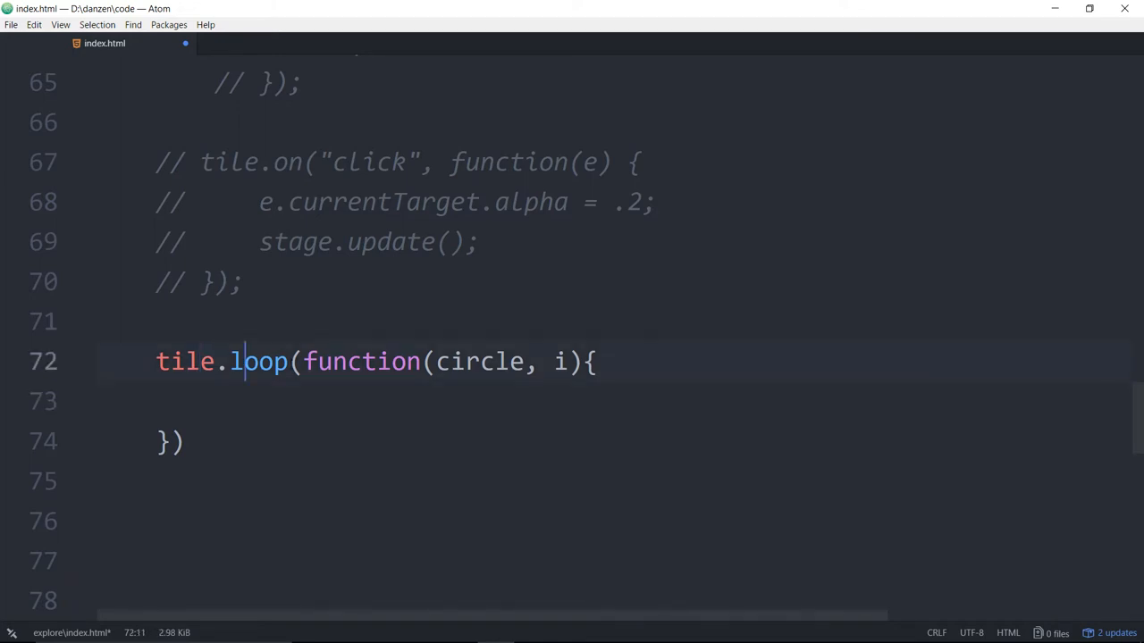
key("Left")
key("BackSpace")
key("BackSpace")
key("BackSpace")
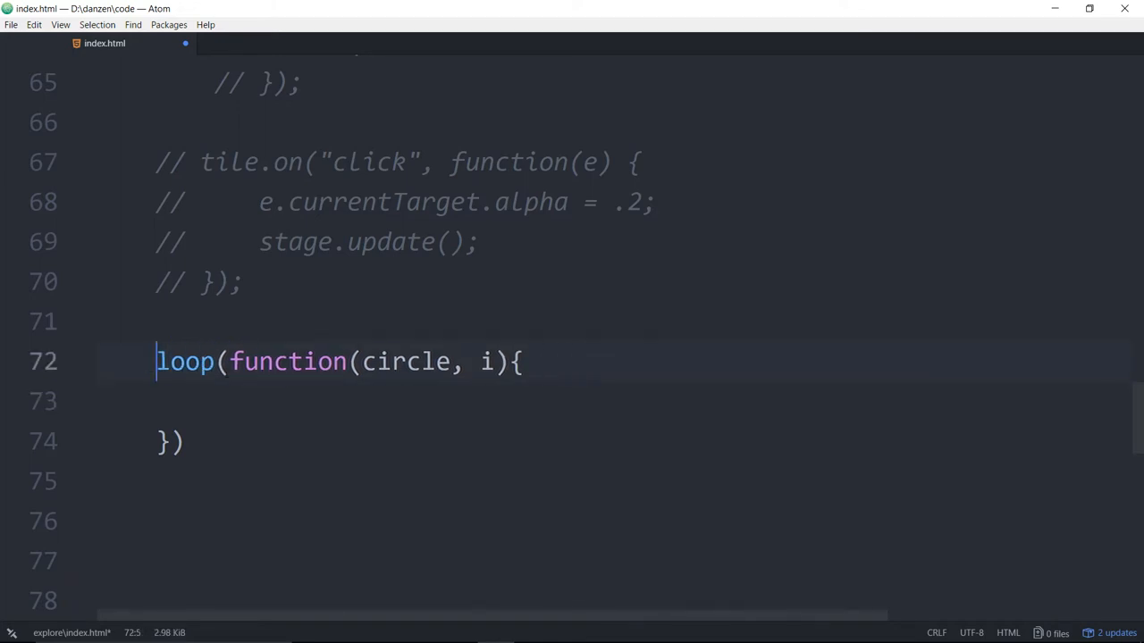
left_click(231, 361)
type("tile,")
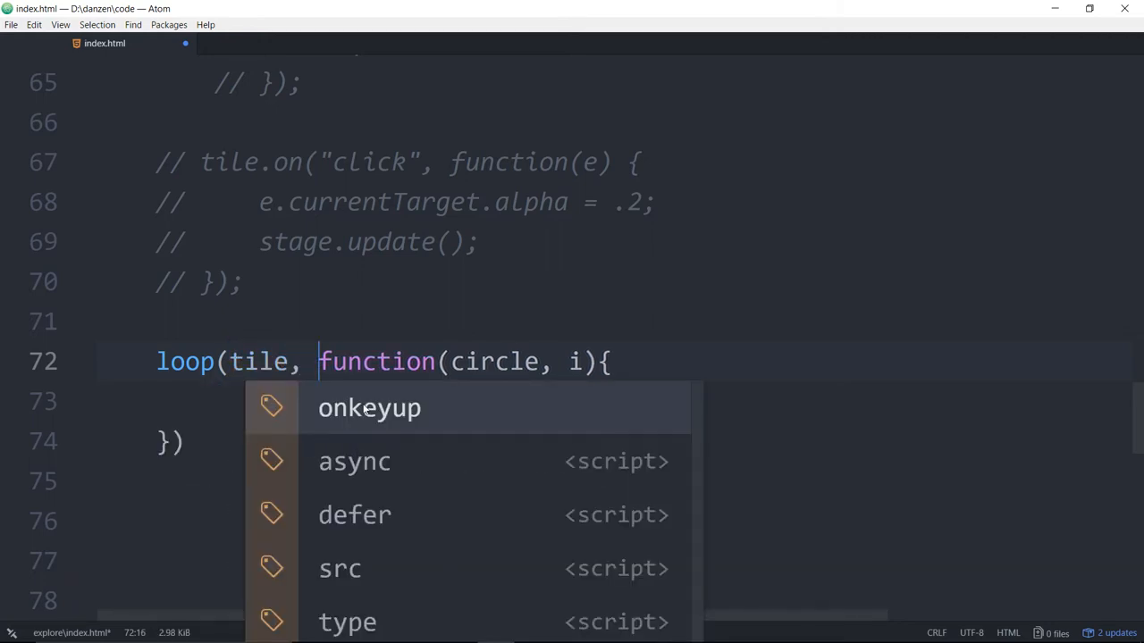
left_click(451, 361)
key("Home")
type("tile.")
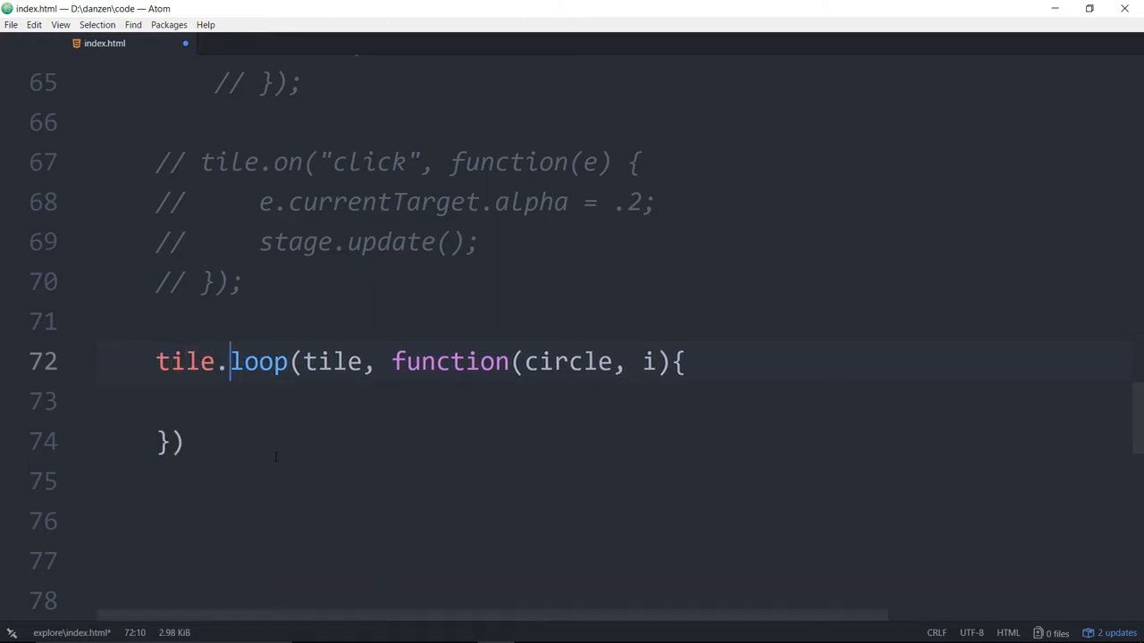
left_click(335, 361)
key("BackSpace")
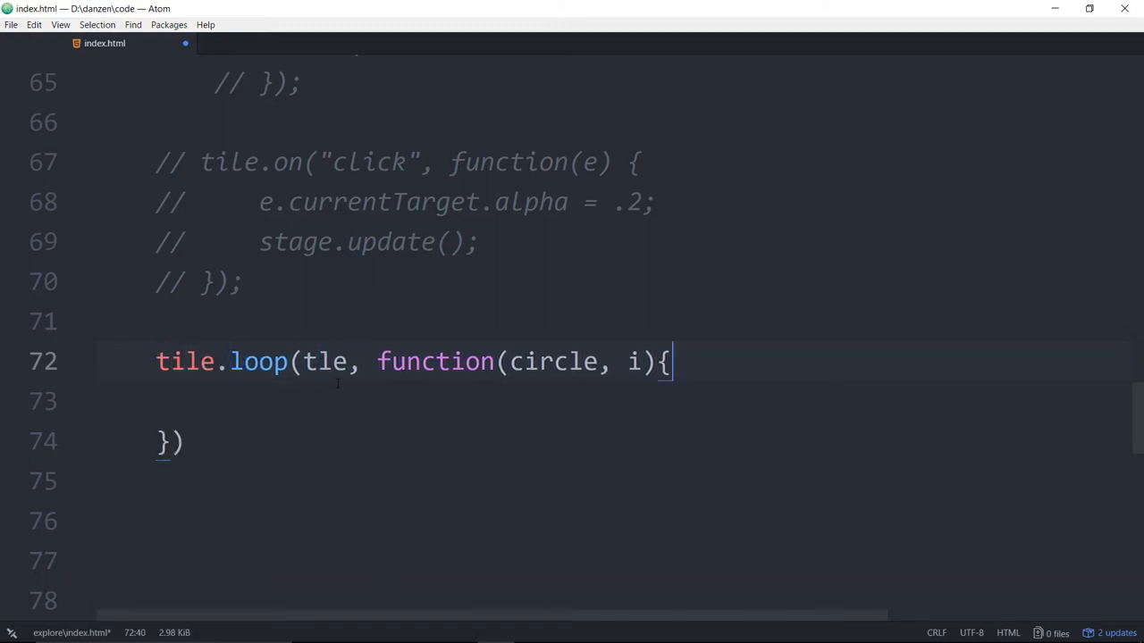
double_click(326, 361)
key("BackSpace")
key("End")
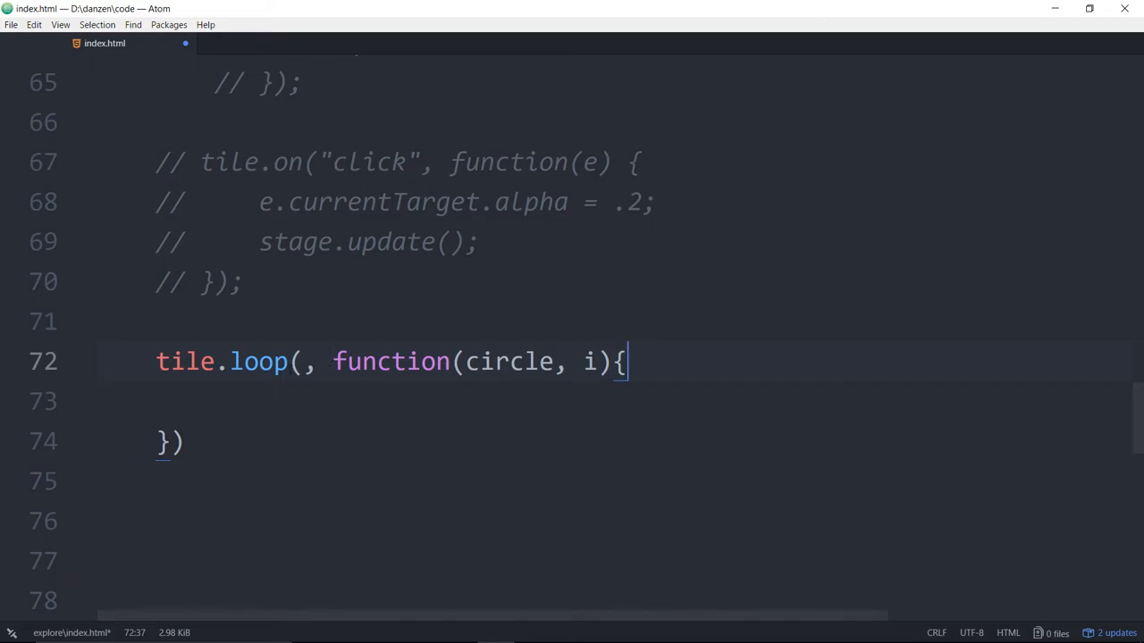
left_click(319, 361)
key("BackSpace")
key("BackSpace")
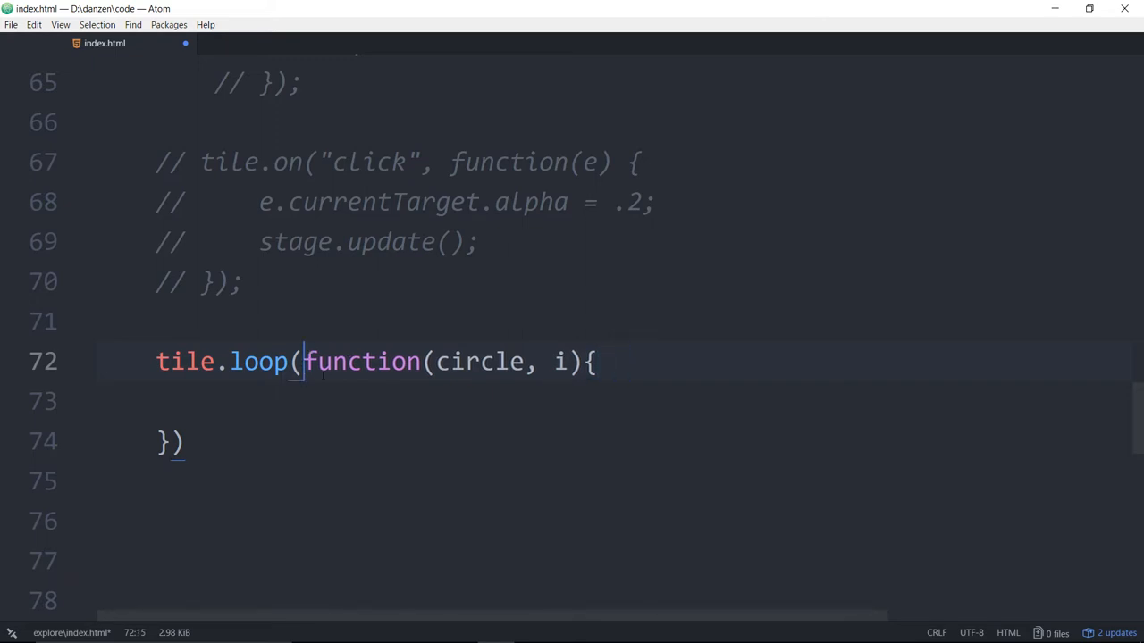
Add a space before the brace and a semicolon after the call, then review tile, circle and i
left_click(589, 361)
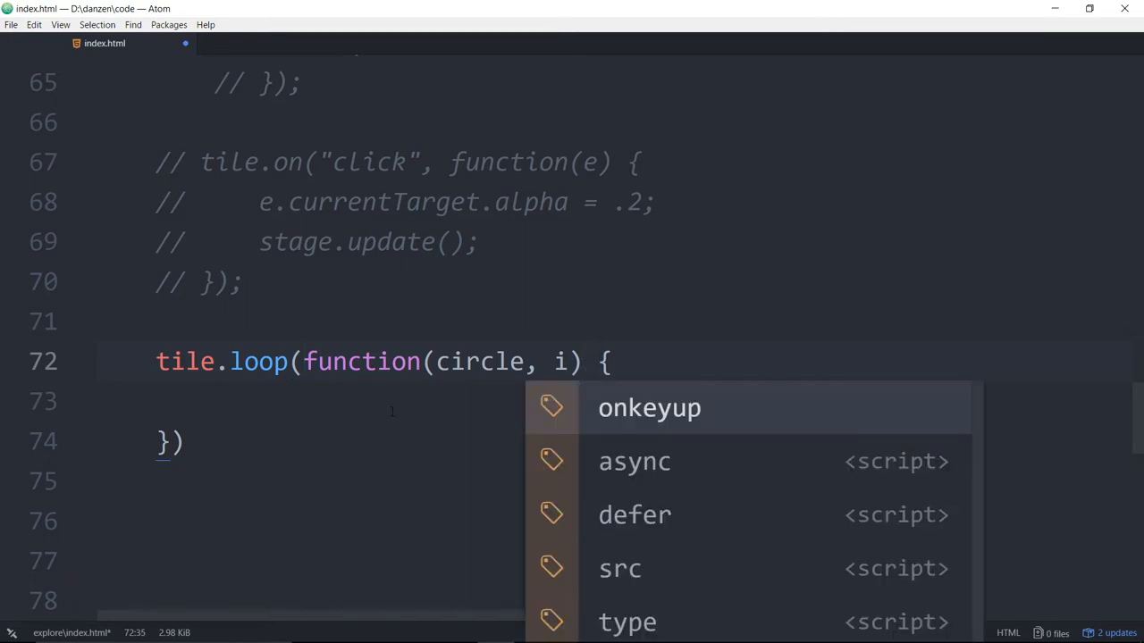
left_click(239, 413)
left_click(217, 438)
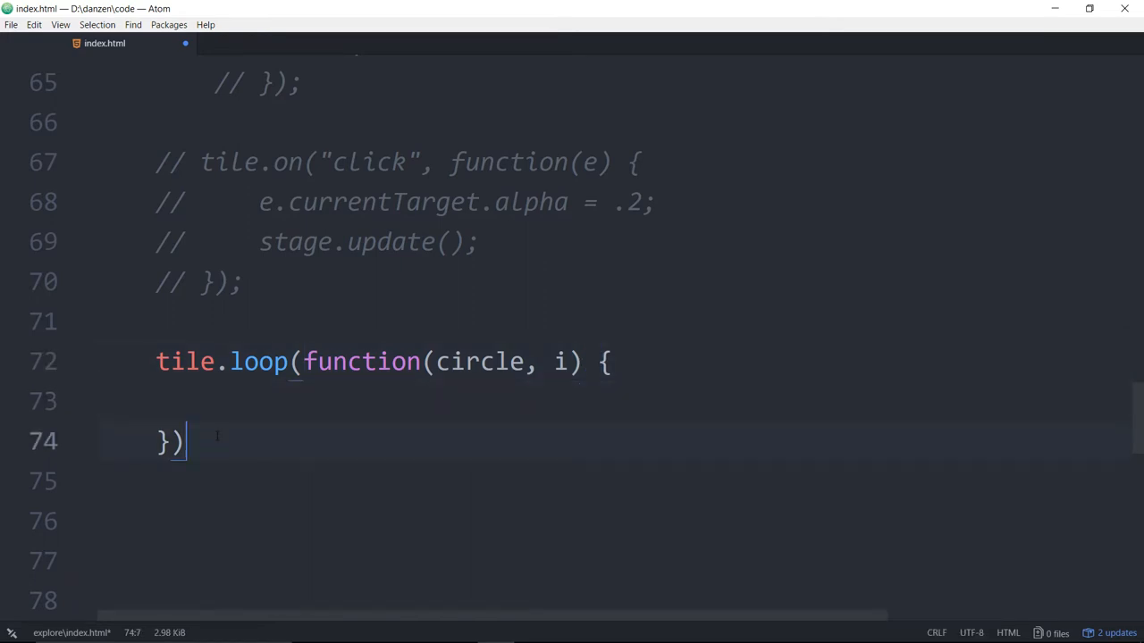
type(";")
key("Up")
left_click(233, 361)
left_click(166, 361)
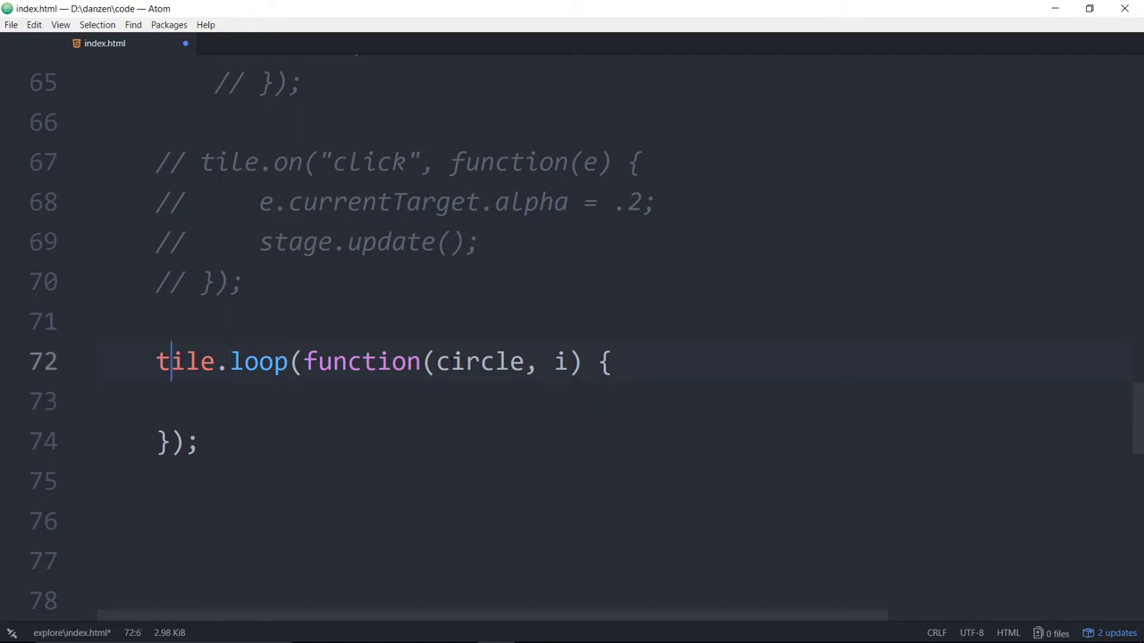
double_click(465, 361)
left_click(570, 361)
left_click(264, 402)
type("circle")
Write circle.radius = rand(10, 50); in the loop body and start a new line below it
key("BackSpace")
type(".radius = ra")
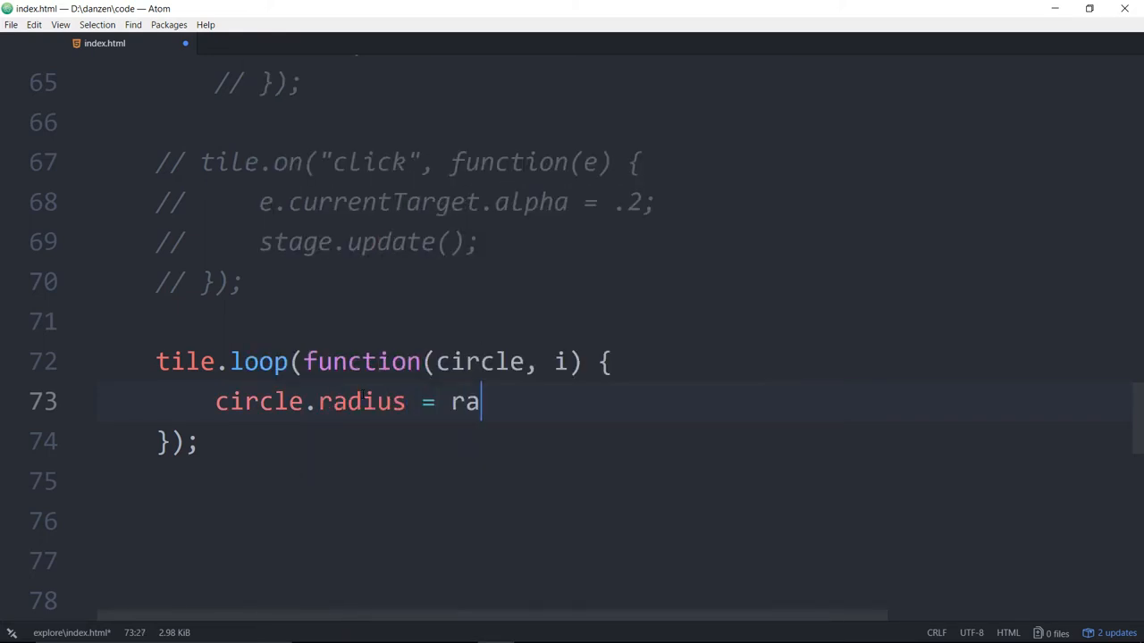
type("nd(")
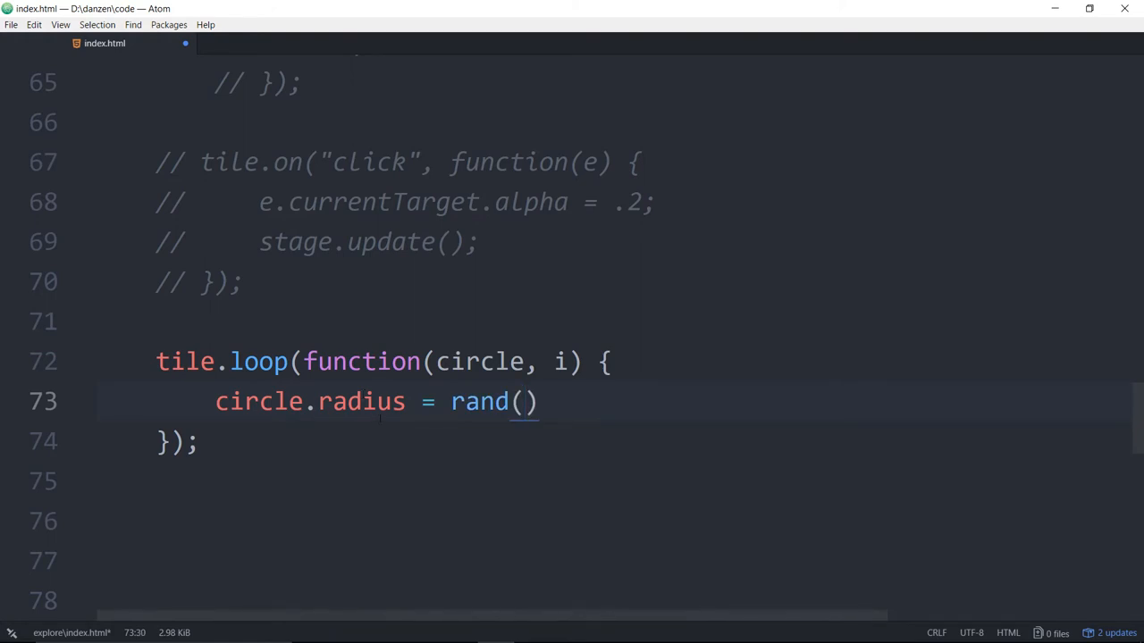
left_click(450, 401)
left_click(523, 401)
type("10")
key("BackSpace")
key("BackSpace")
type("10, ")
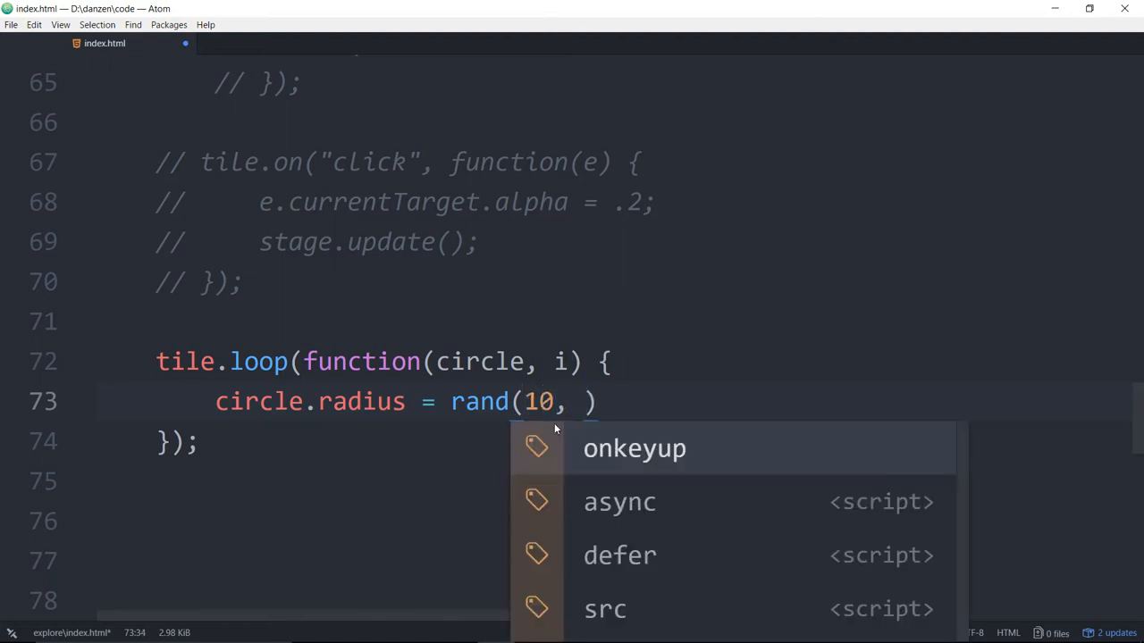
type("50")
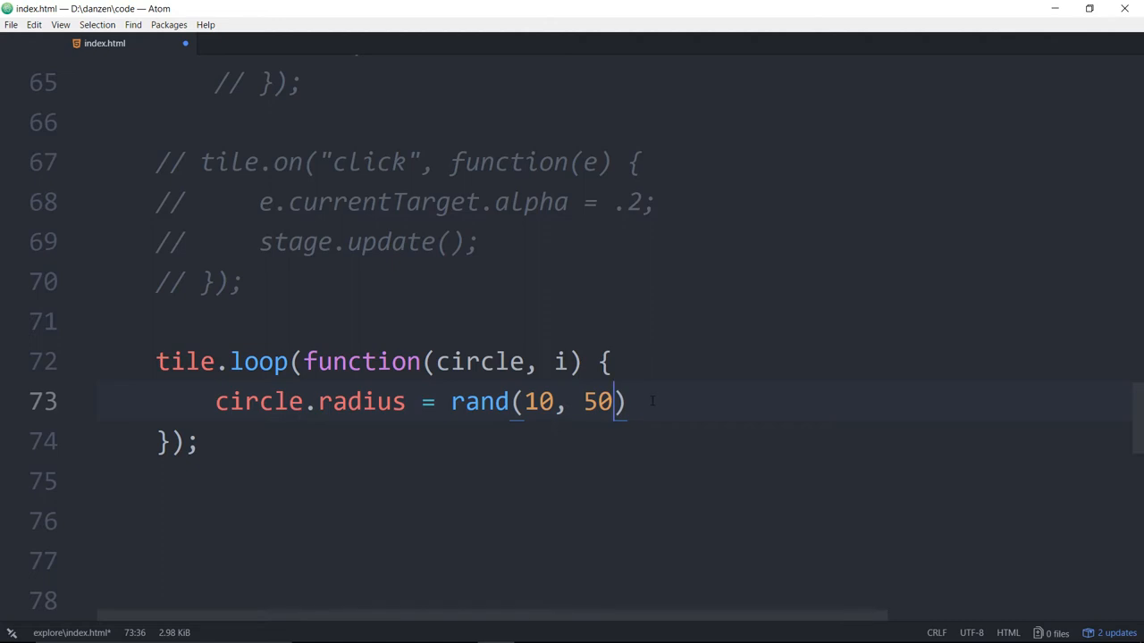
key("Right")
type(";")
left_click(308, 401)
key("End")
key("Return")
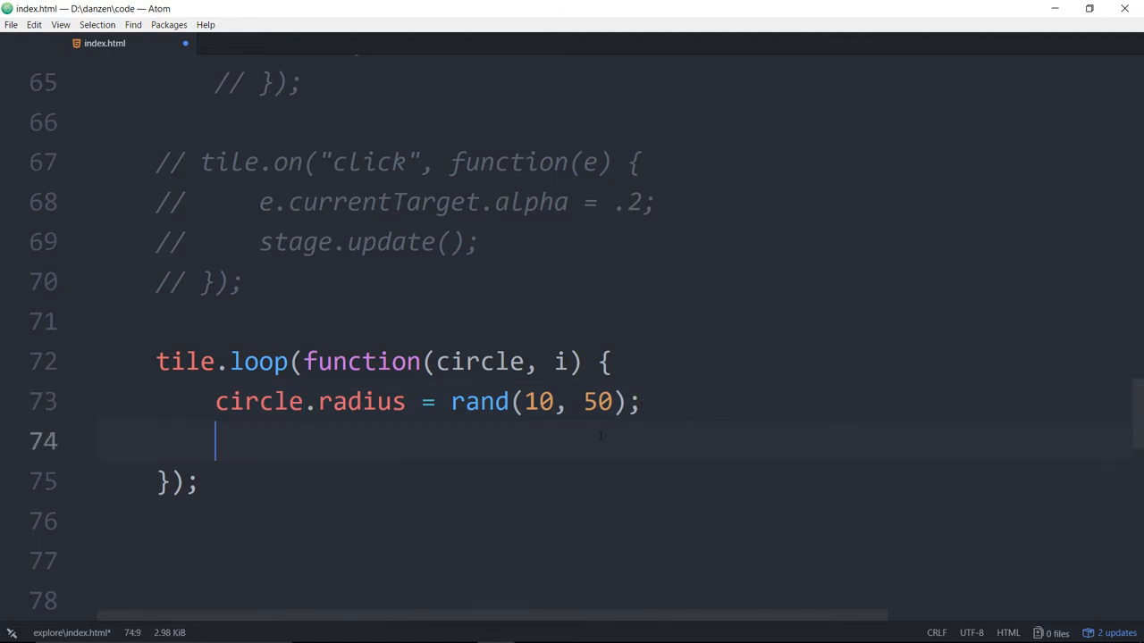
scroll(717, 404, "down", 2)
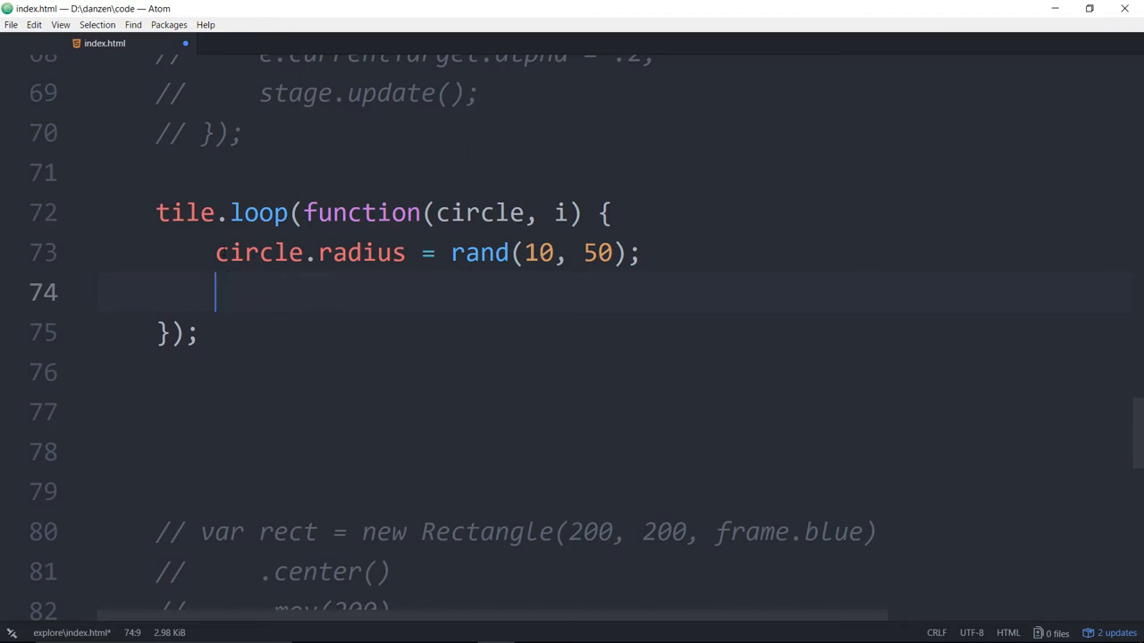
Select the click handler lines 67-70 and uncomment them with Ctrl+/ as a demo
left_click(208, 372)
scroll(230, 386, "down", 3)
scroll(269, 393, "down", 4)
scroll(282, 400, "down", 3)
left_click_drag(157, 347, 362, 346)
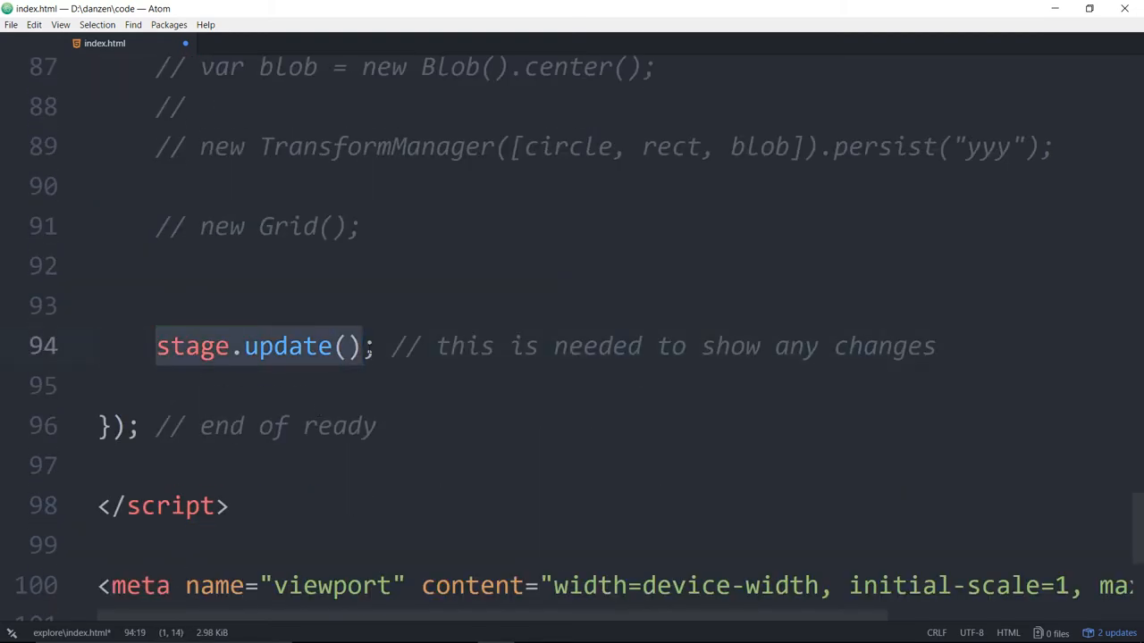
scroll(674, 310, "up", 3)
scroll(674, 310, "up", 3)
scroll(674, 310, "up", 2)
scroll(674, 310, "up", 2)
left_click_drag(156, 350, 201, 482)
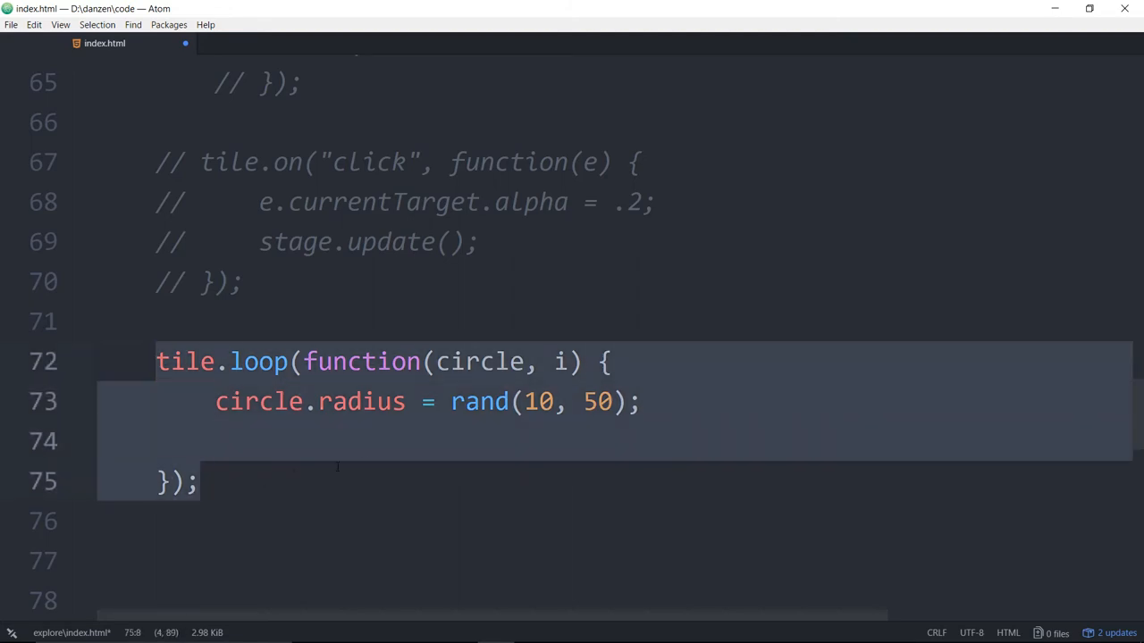
scroll(572, 358, "down", 5)
scroll(572, 357, "down", 3)
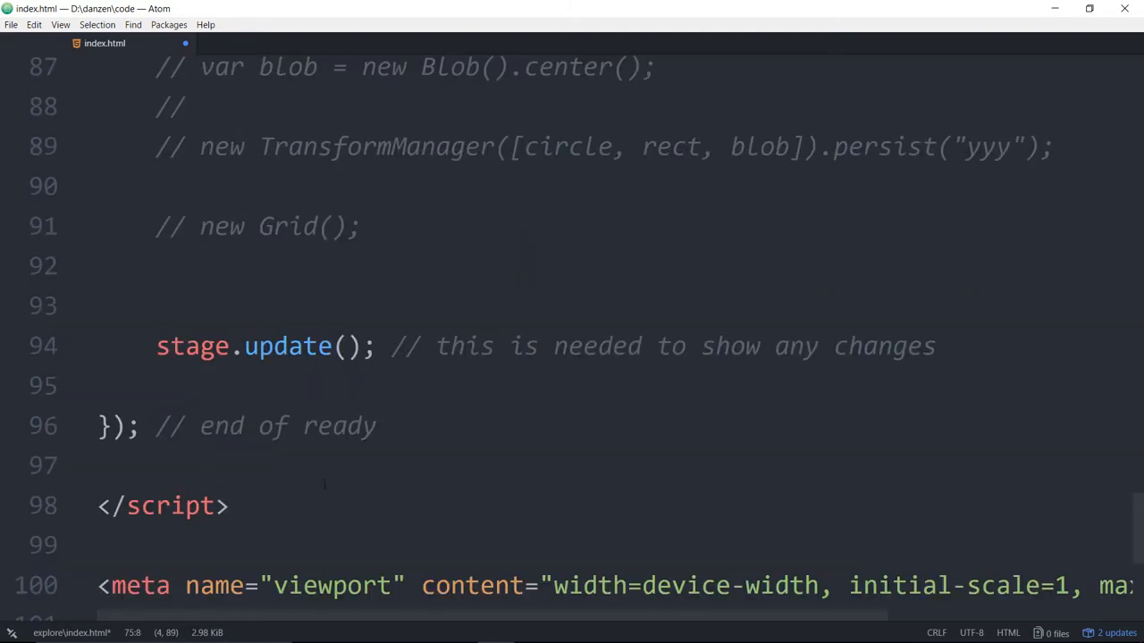
left_click(243, 346)
scroll(571, 357, "up", 3)
scroll(572, 357, "up", 5)
scroll(572, 358, "up", 3)
scroll(571, 358, "down", 1)
left_click(155, 311)
left_click_drag(156, 311, 246, 432)
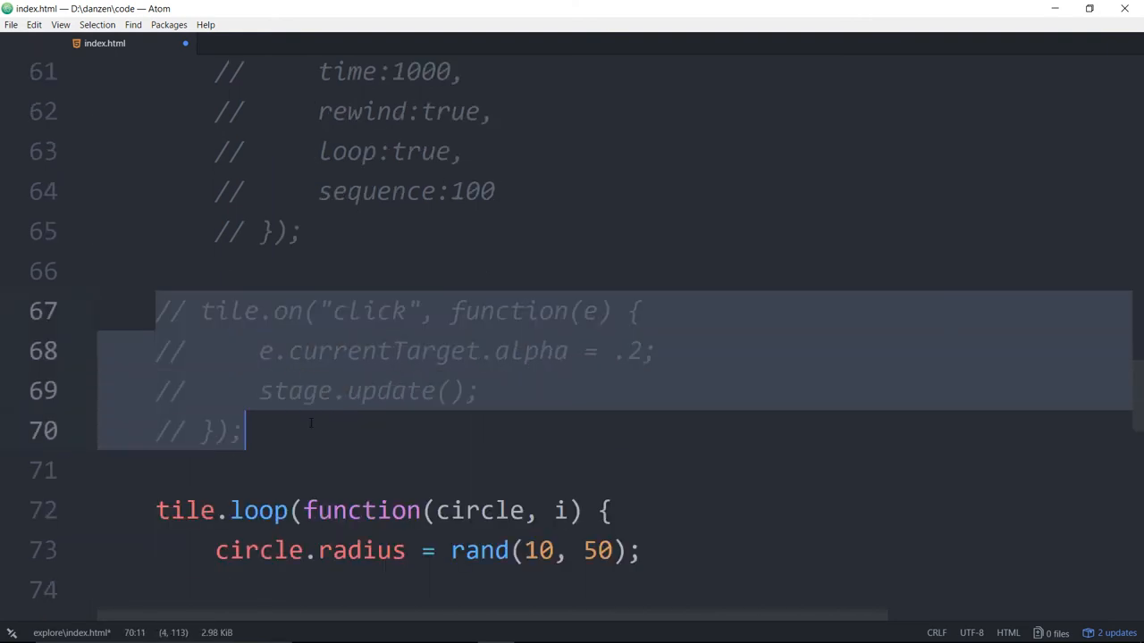
key("ctrl+slash")
left_click(290, 351)
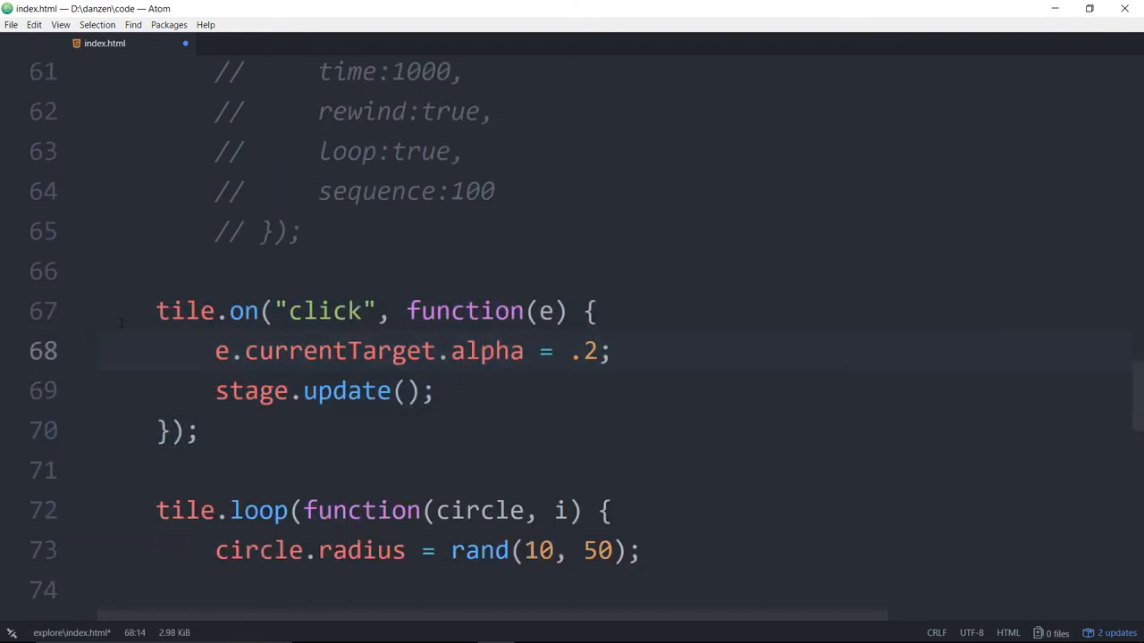
Comment the click handler out again and save index.html
left_click(157, 311)
left_click_drag(275, 311, 378, 311)
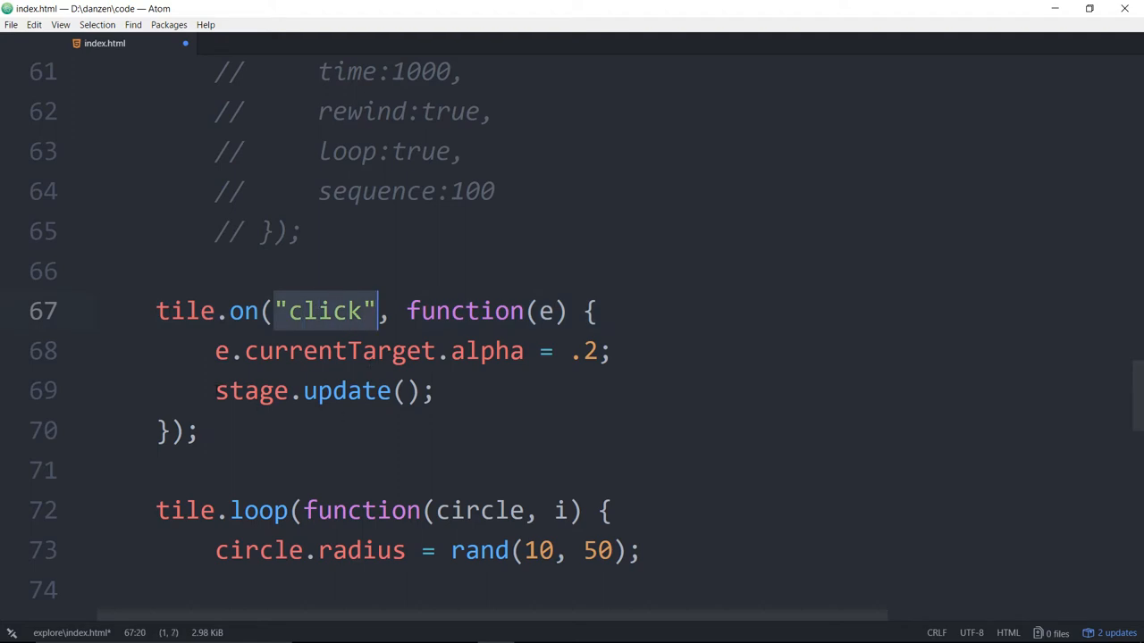
left_click_drag(215, 391, 435, 391)
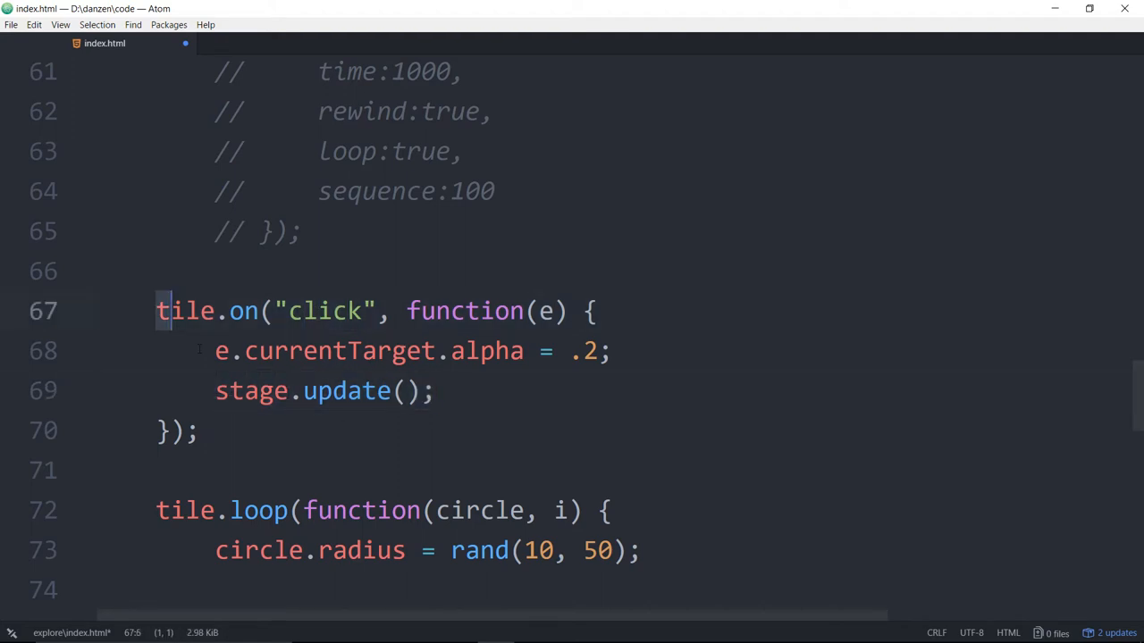
left_click_drag(156, 310, 200, 431)
key("ctrl+slash")
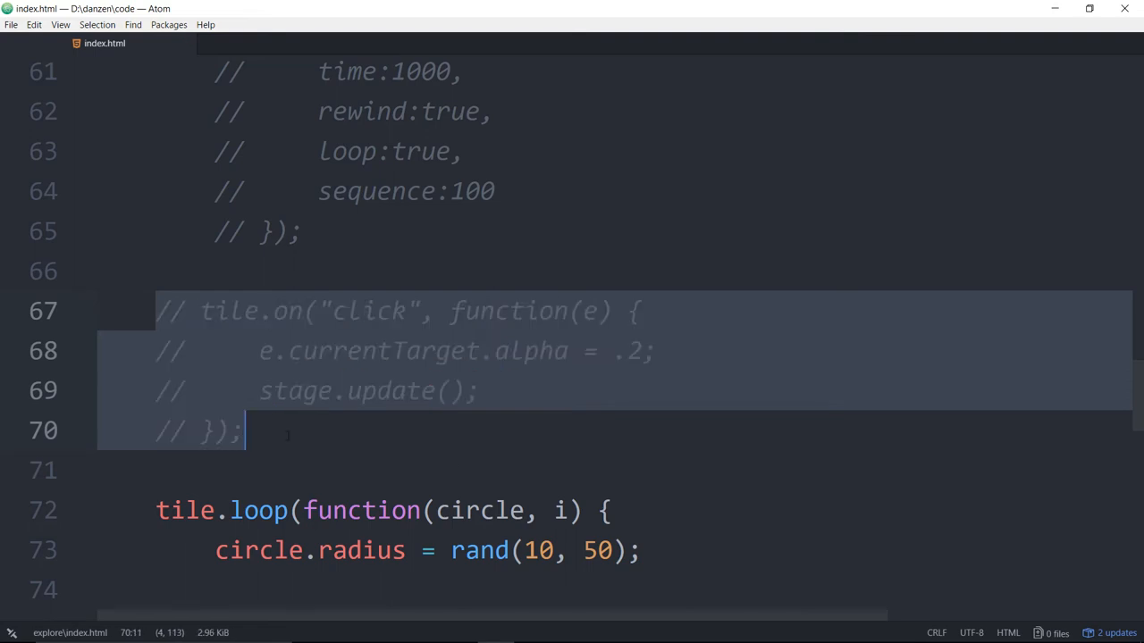
key("ctrl+s")
scroll(572, 358, "down", 2)
left_click(407, 404)
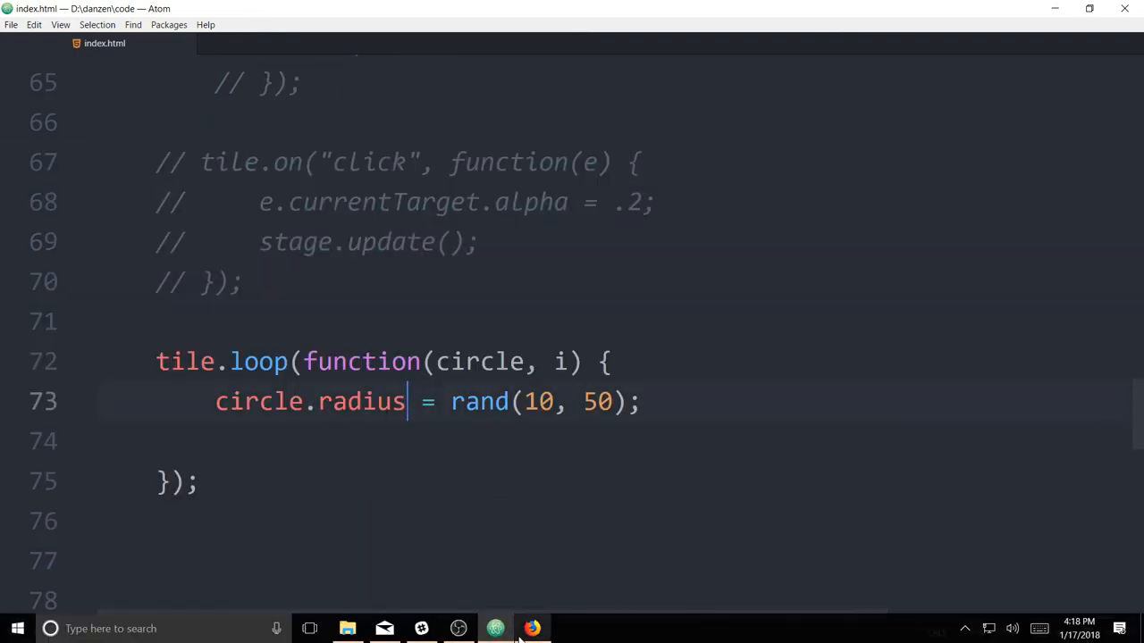
left_click(532, 628)
left_click(231, 80)
left_click(231, 80)
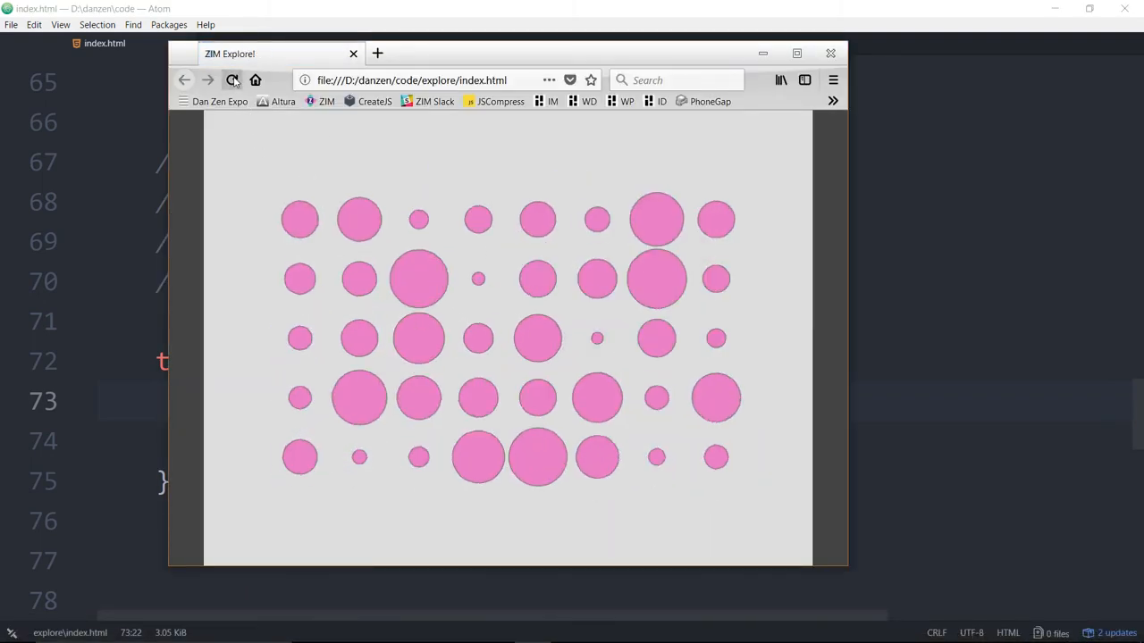
left_click(231, 80)
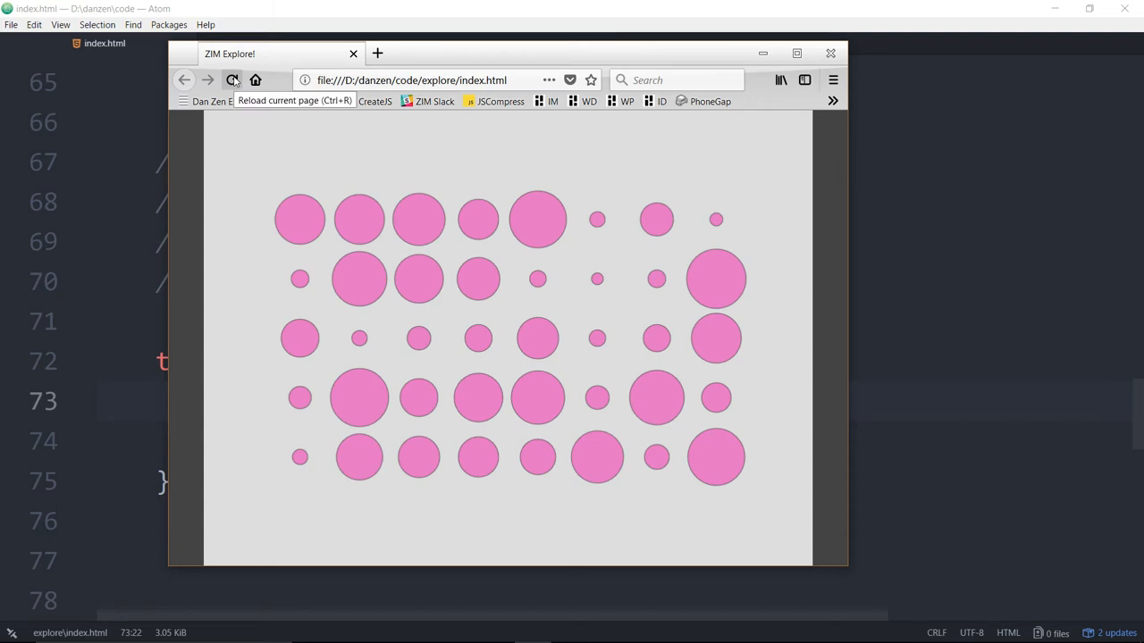
left_click(232, 80)
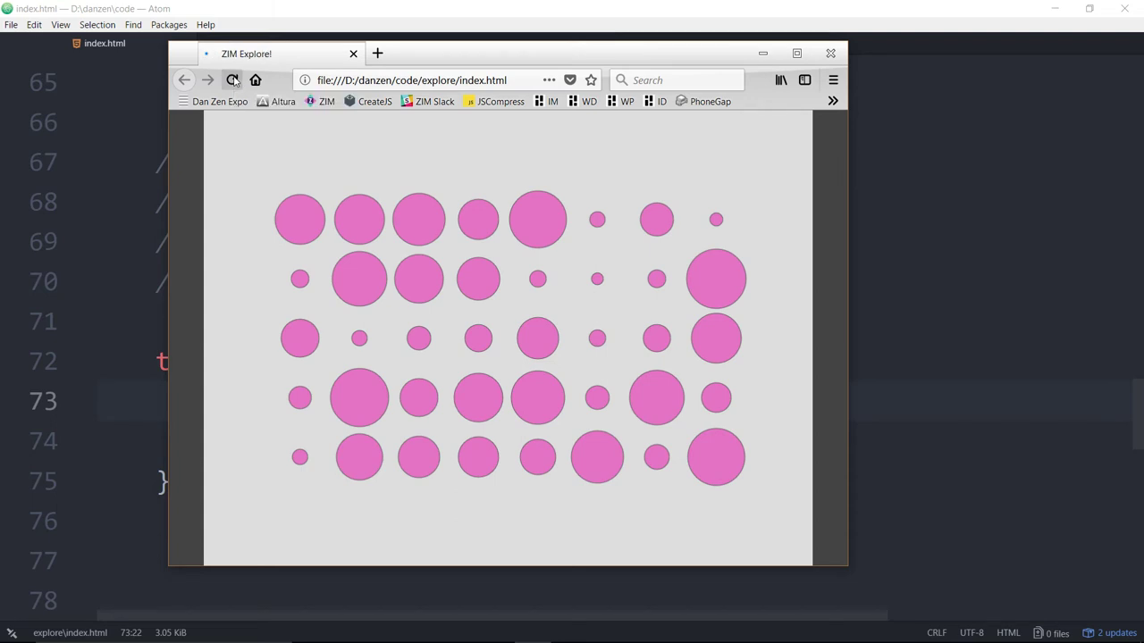
left_click(855, 313)
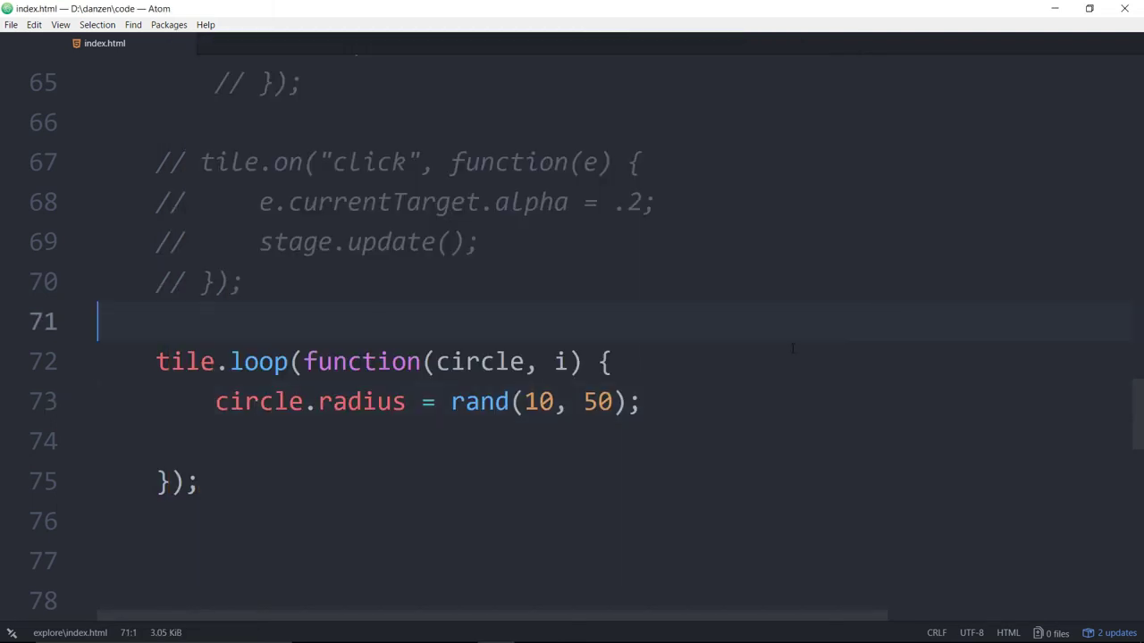
left_click(297, 436)
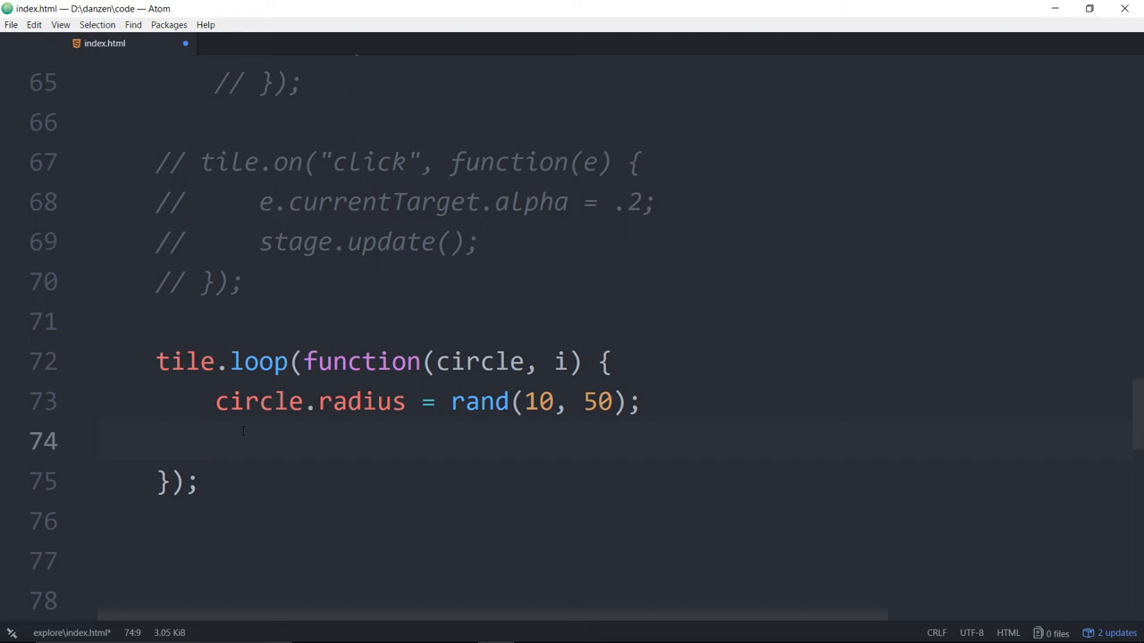
Declare var colors = [frame.blue, frame.pink, frame.green]; on a new line above tile.loop
left_click(277, 314)
key("Return")
type("var co")
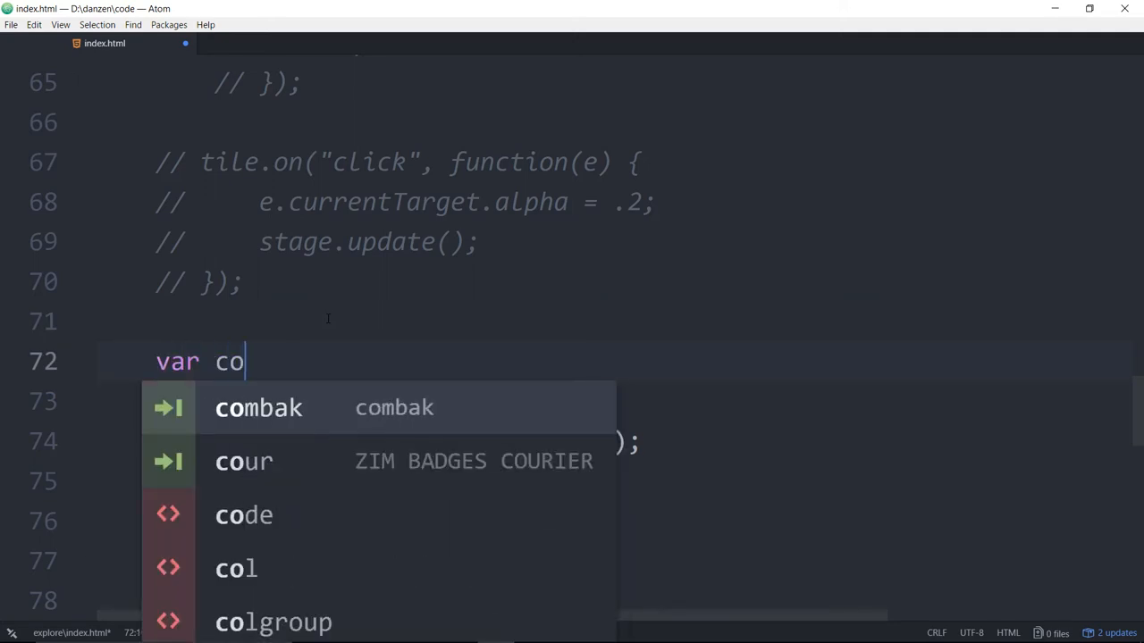
type("lors = [")
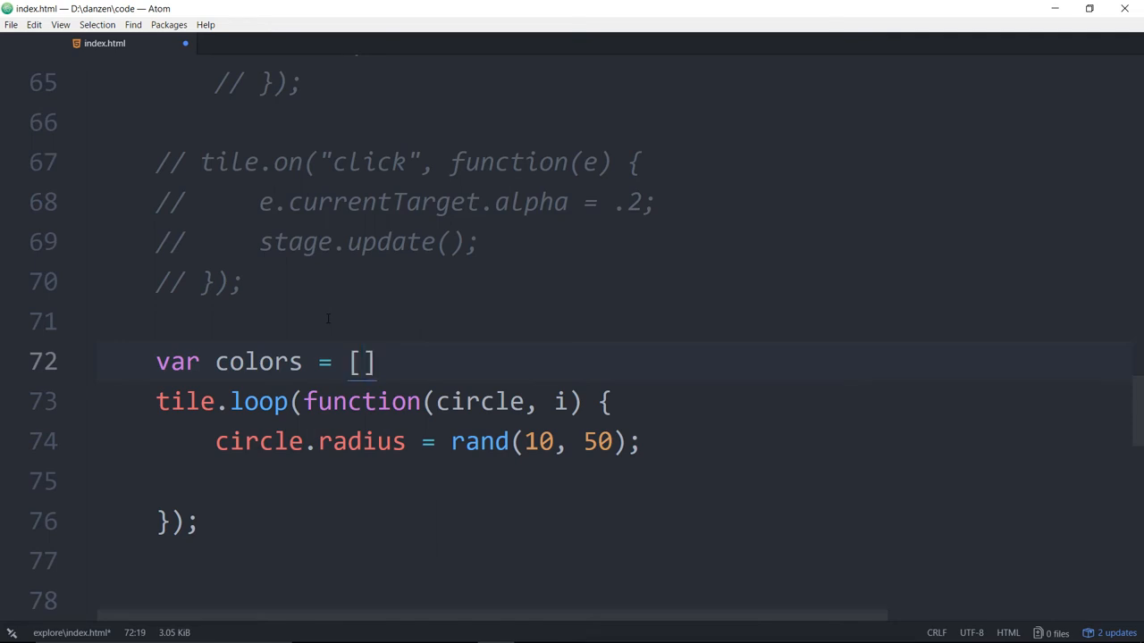
type("frame.blue, fre")
key("BackSpace")
type("ame.pink, frame,.")
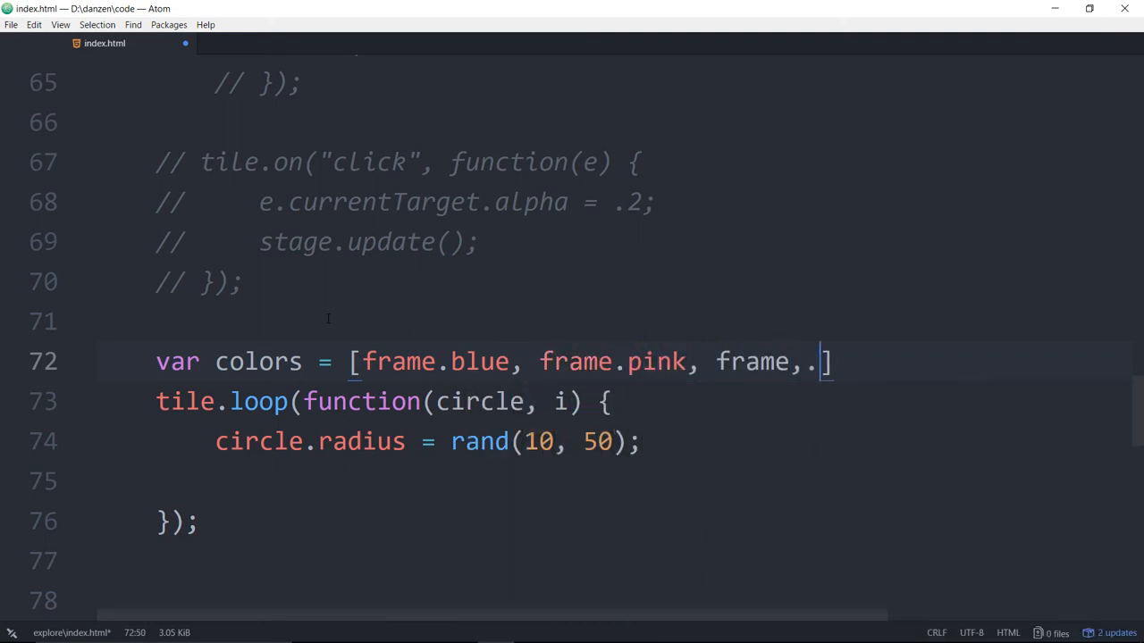
key("BackSpace")
key("BackSpace")
type(".green")
key("End")
type(";")
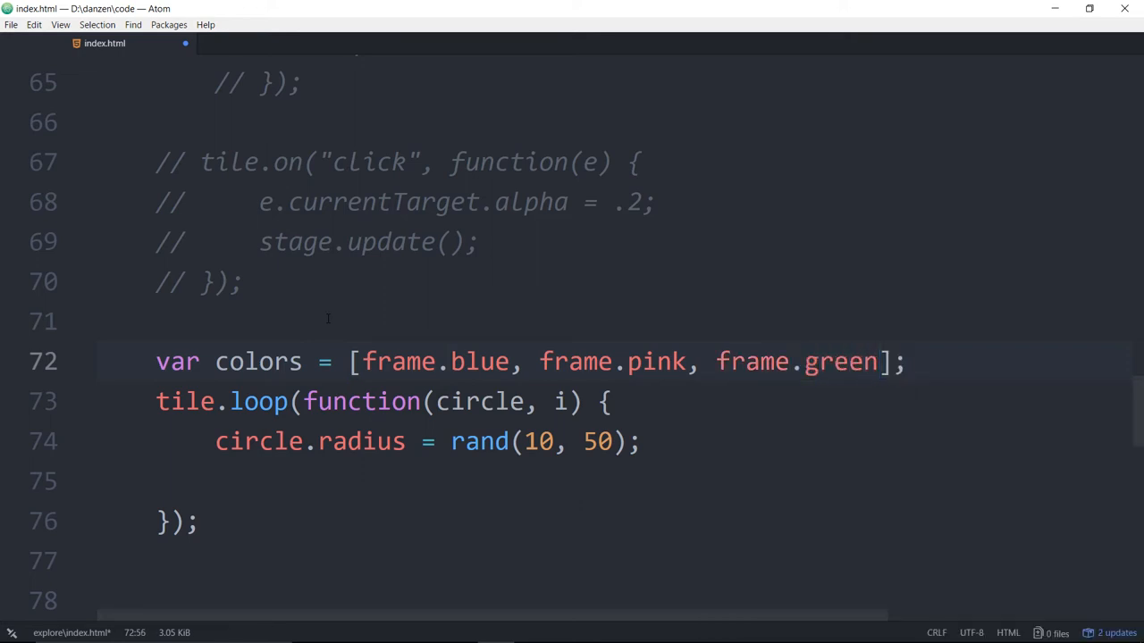
Write circle.color = colors[i] on line 75, pointing at i and the array entries
left_click_drag(346, 364, 929, 370)
scroll(926, 348, "down", 2)
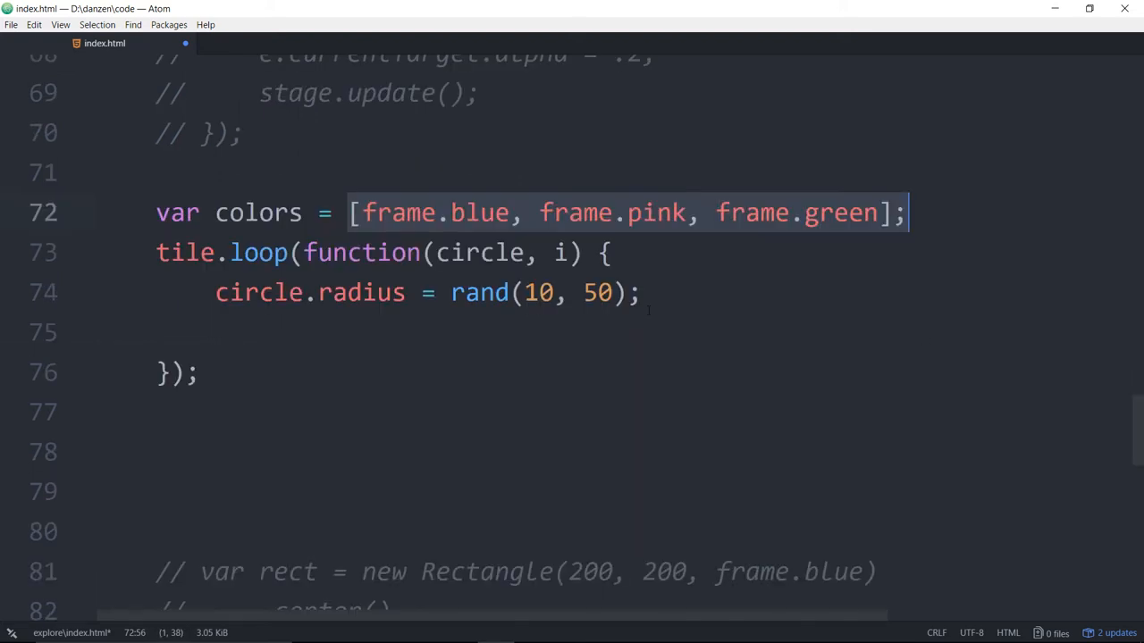
left_click(627, 292)
left_click(259, 211)
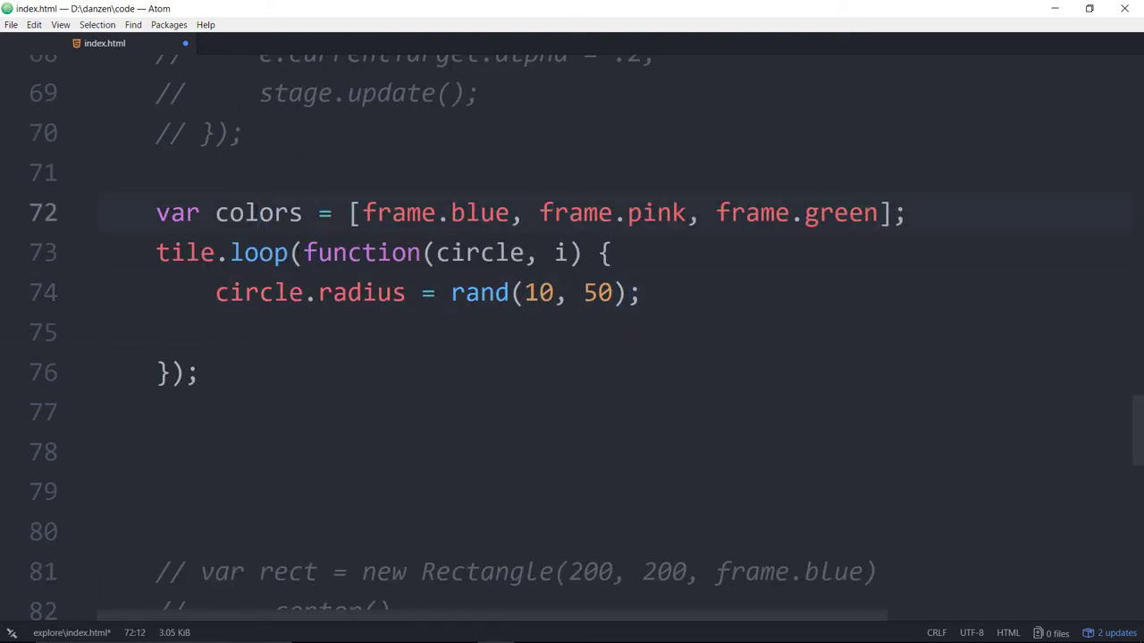
left_click(324, 335)
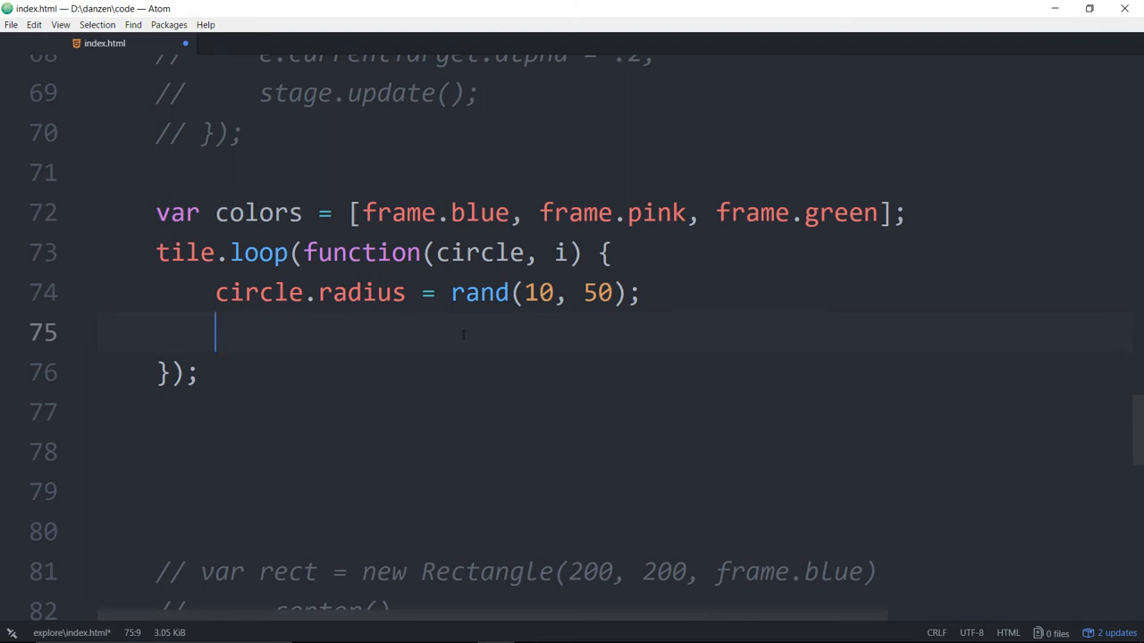
type("circle.")
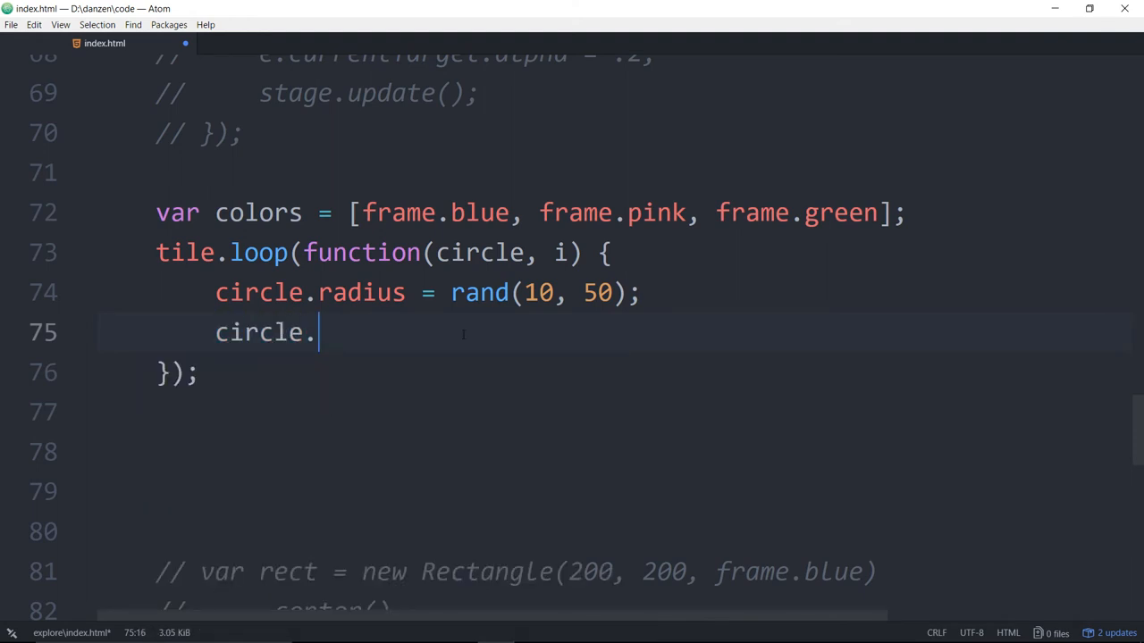
type("color ")
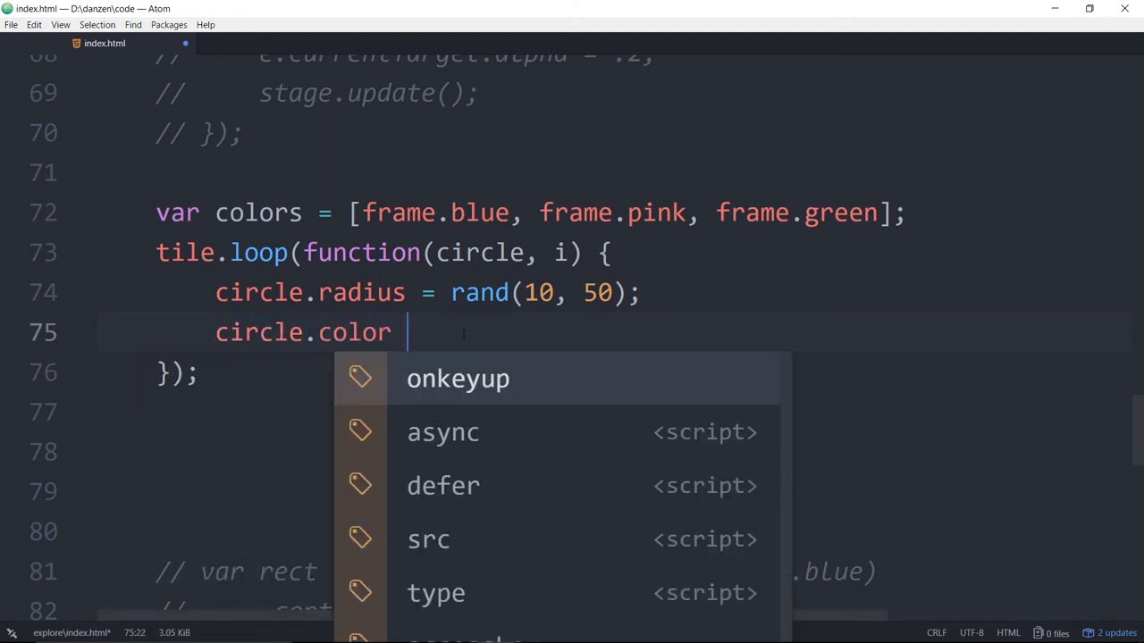
type("= = ")
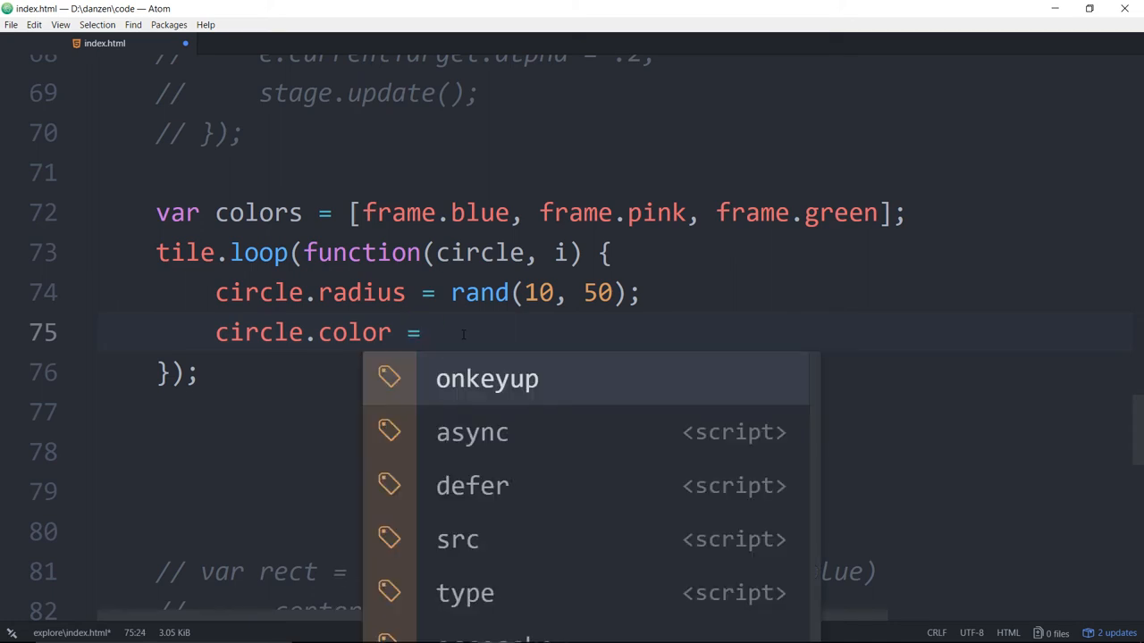
type("colors")
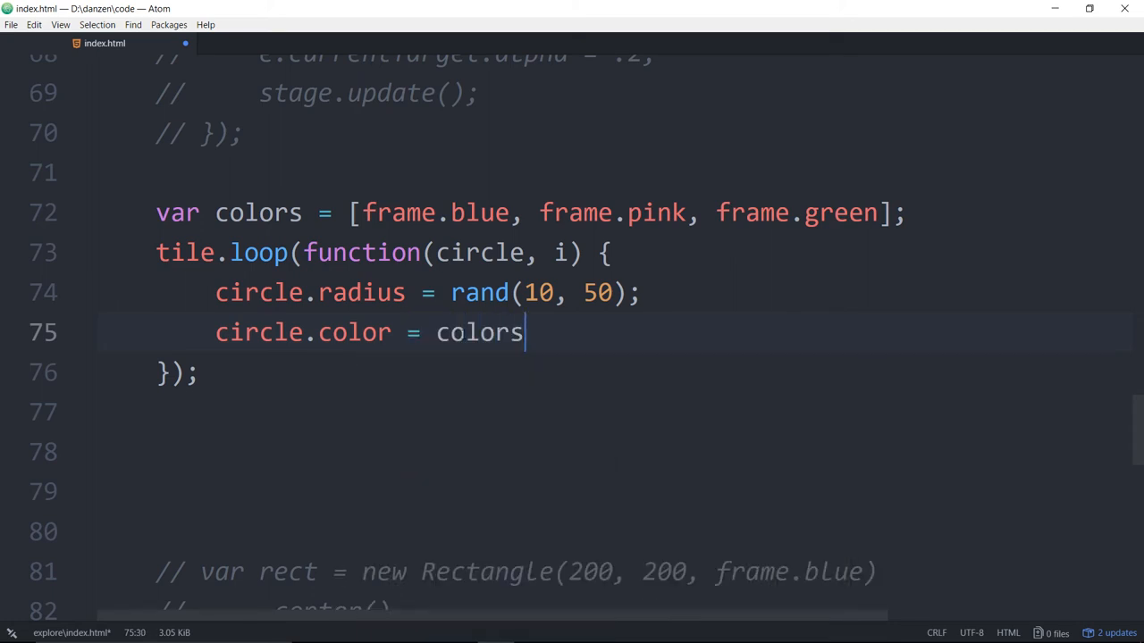
type("[")
type("i")
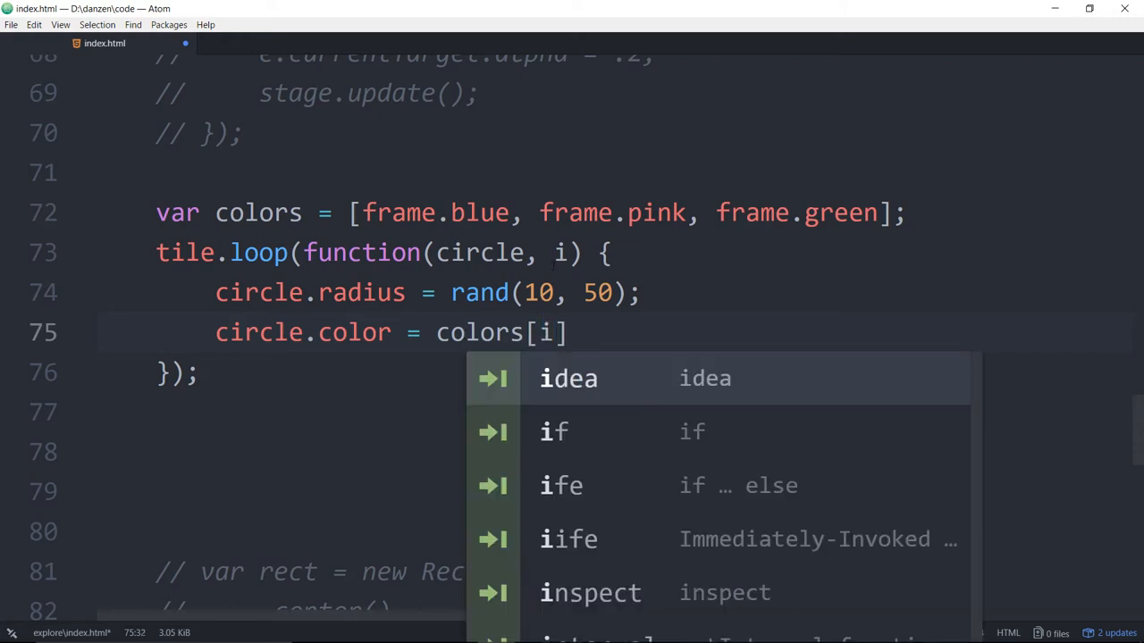
double_click(559, 253)
left_click(400, 213)
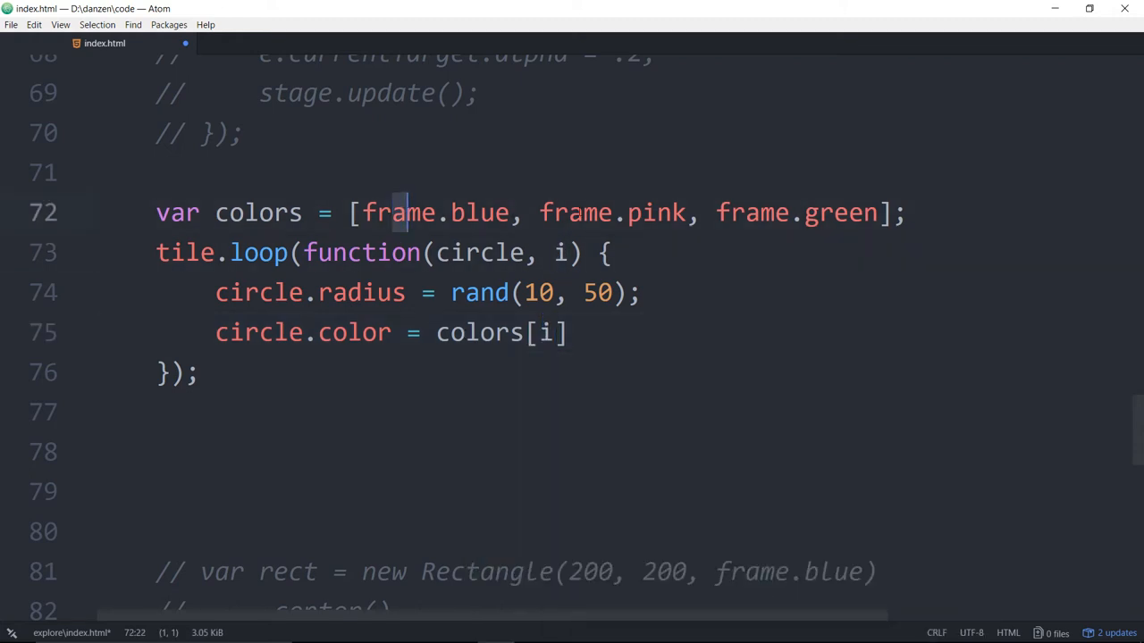
left_click(583, 212)
left_click(790, 213)
left_click(932, 215)
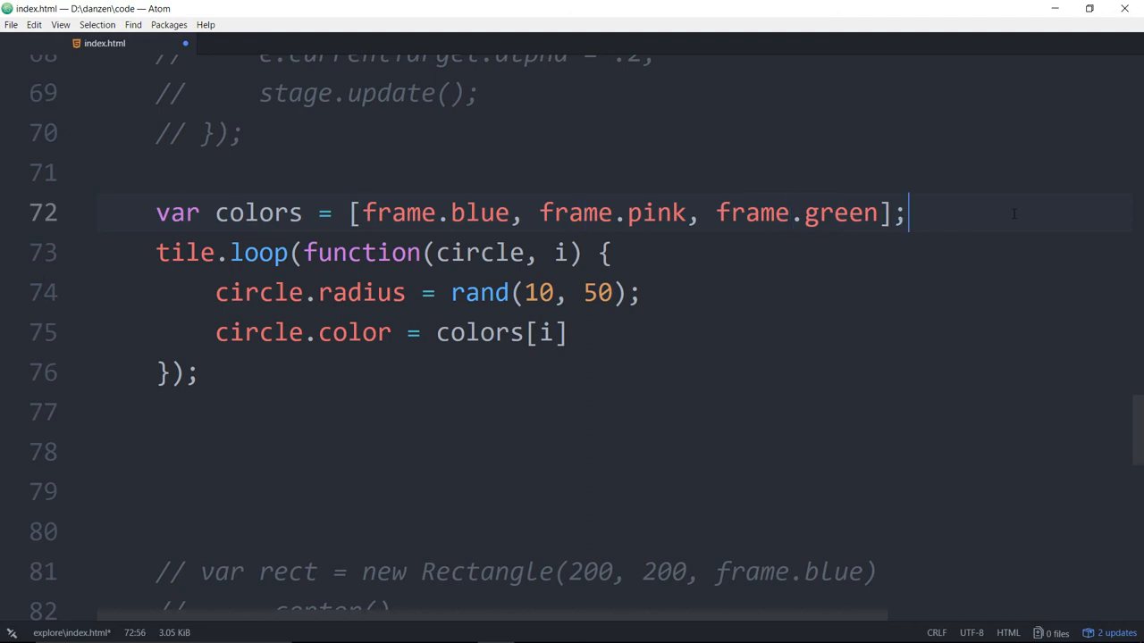
Extend the index to colors[i%colors.length] so it wraps around the array
left_click(554, 332)
type("%c")
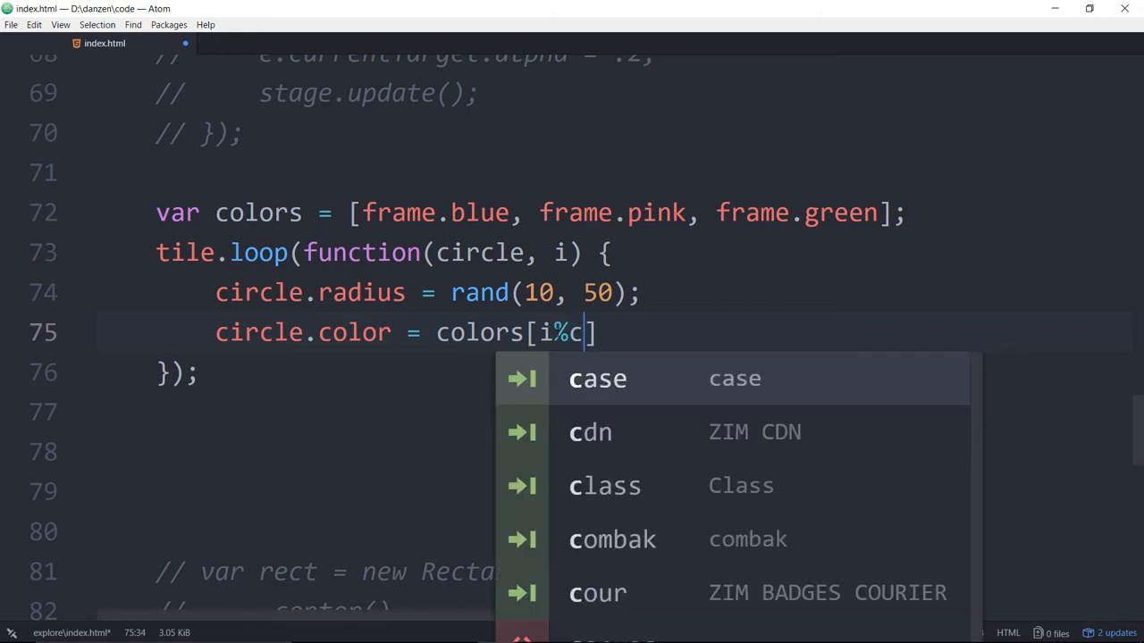
type("olors.length")
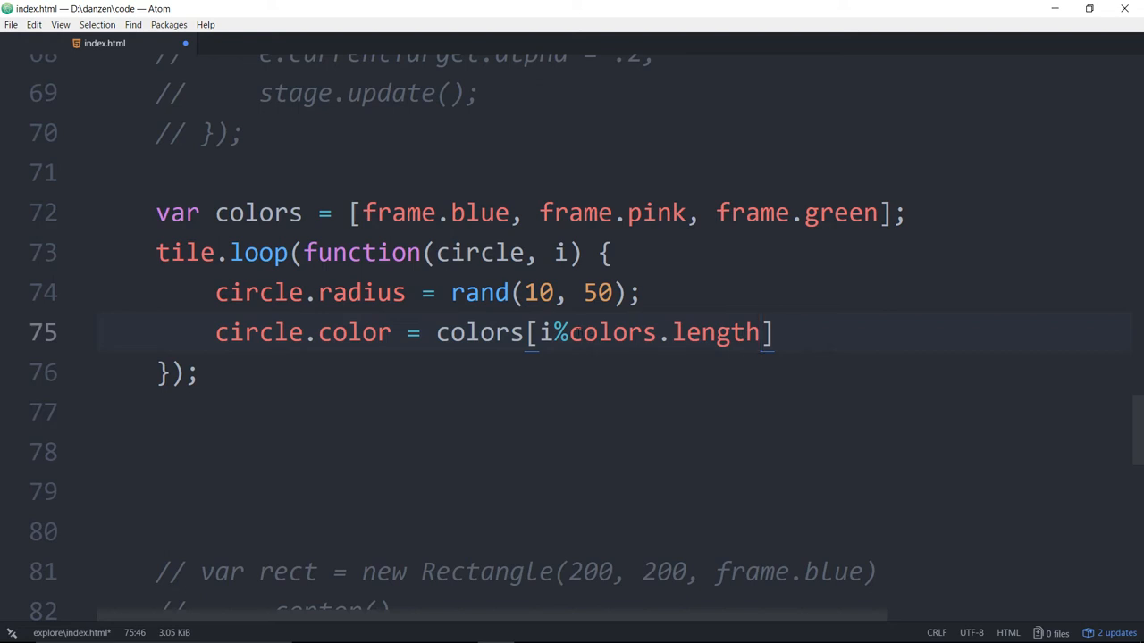
left_click(425, 213)
left_click_drag(426, 213, 878, 213)
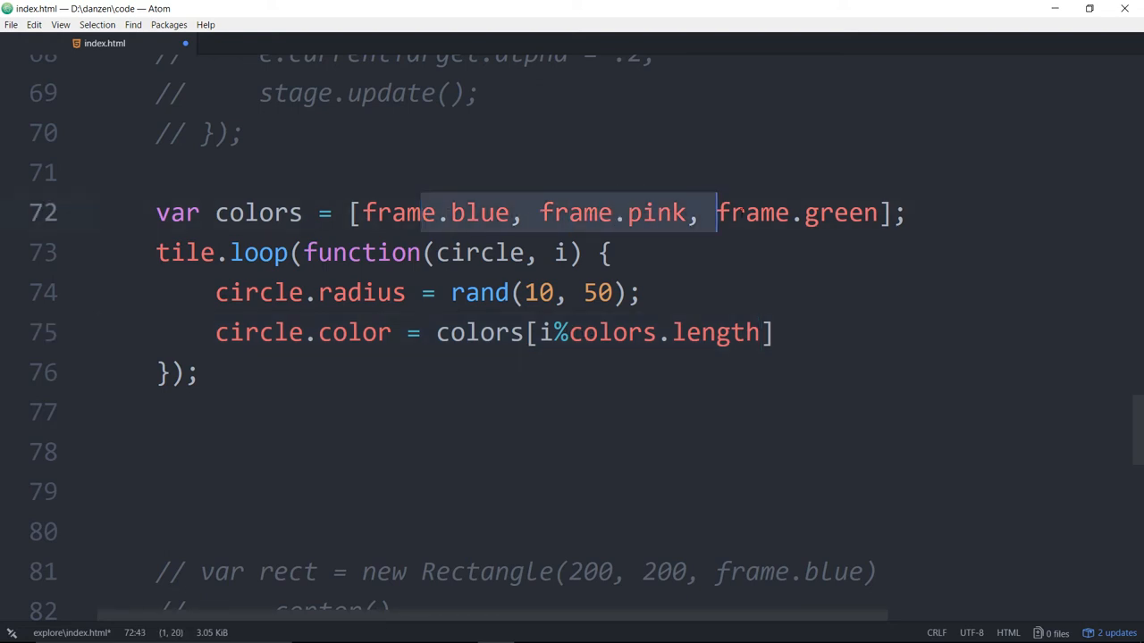
Highlight colors.length and the three array colors while explaining the modulo
left_click(747, 333)
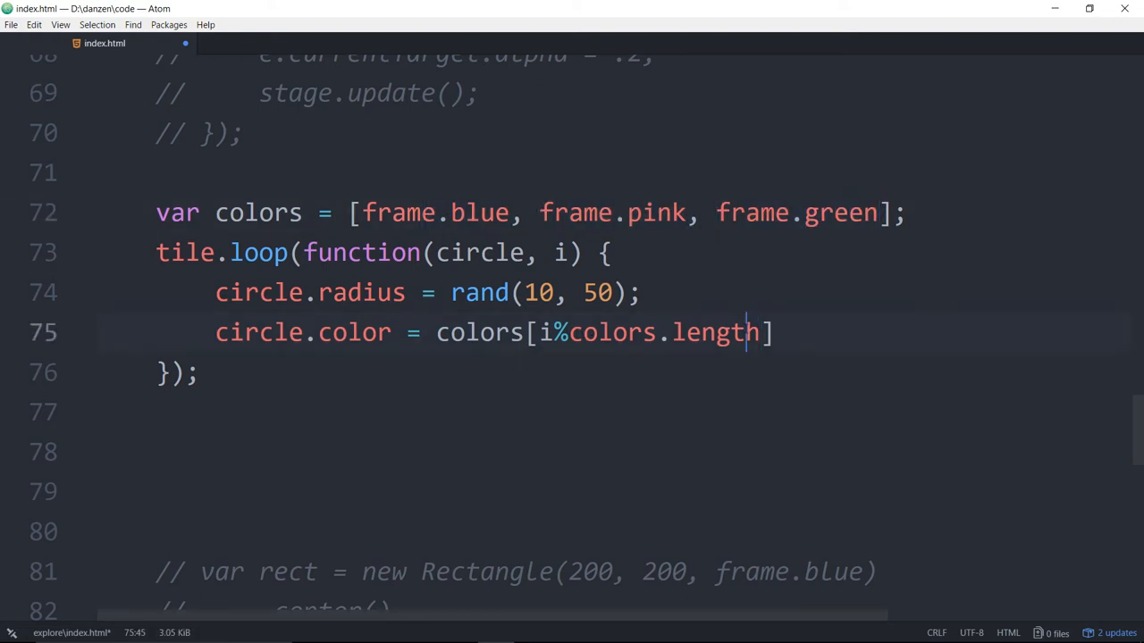
left_click_drag(570, 332, 759, 333)
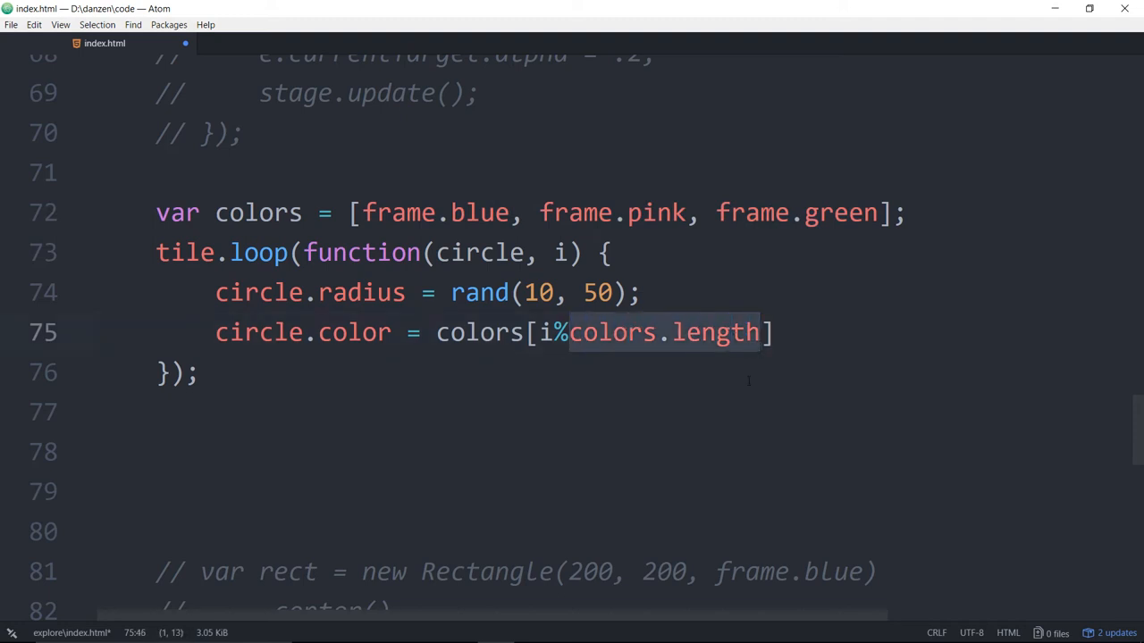
left_click(558, 333)
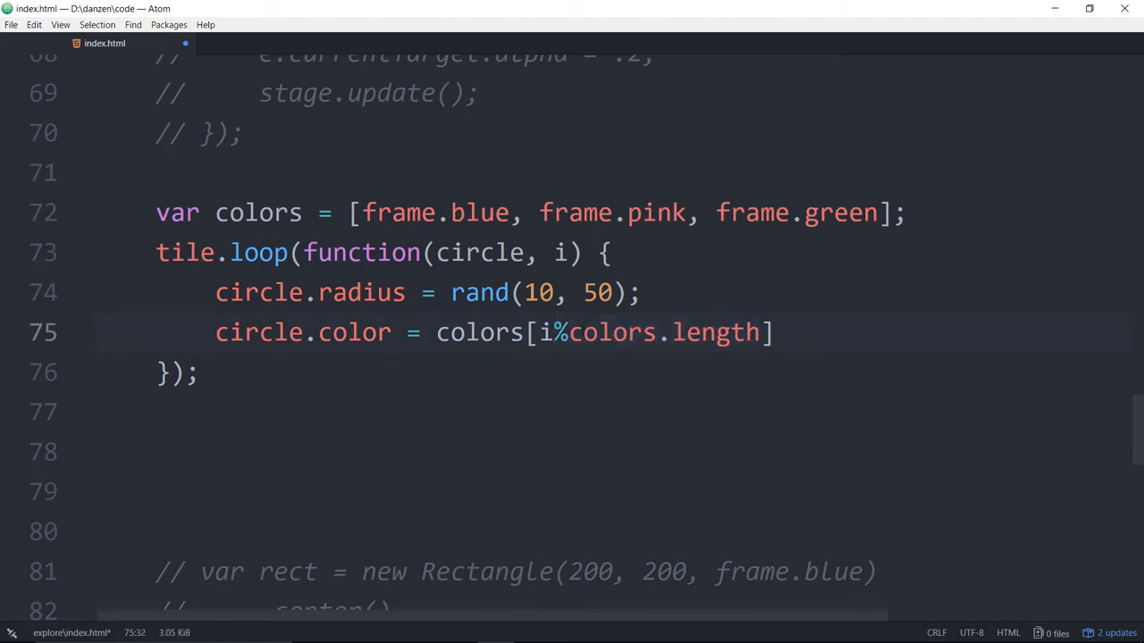
left_click_drag(570, 333, 747, 332)
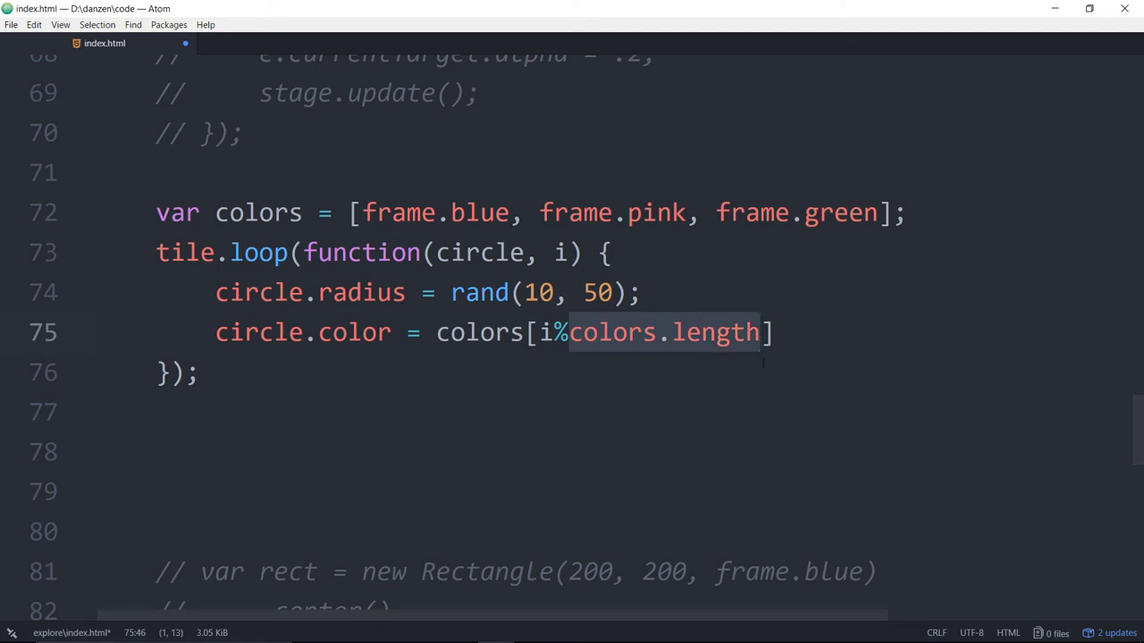
left_click_drag(363, 213, 865, 212)
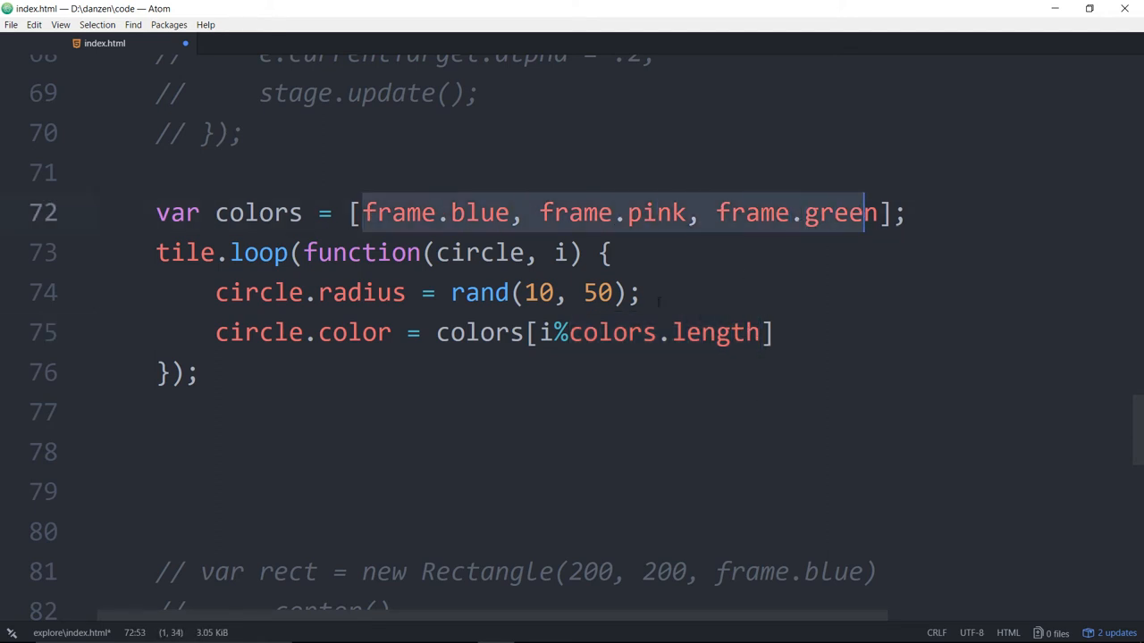
left_click_drag(570, 332, 761, 332)
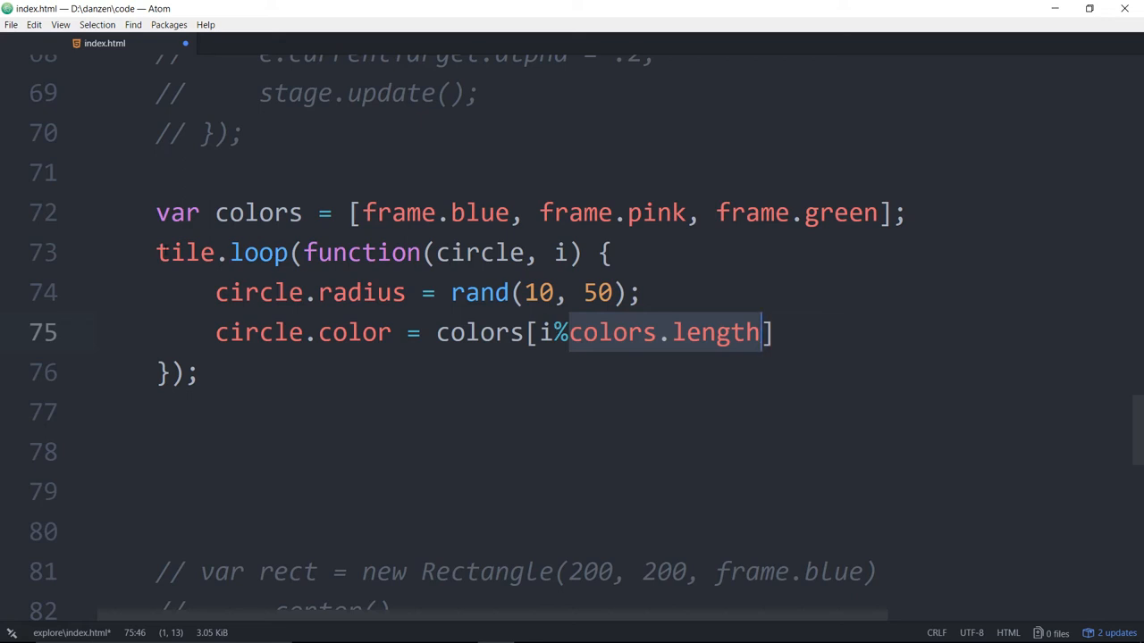
left_click(186, 253)
left_click(349, 253)
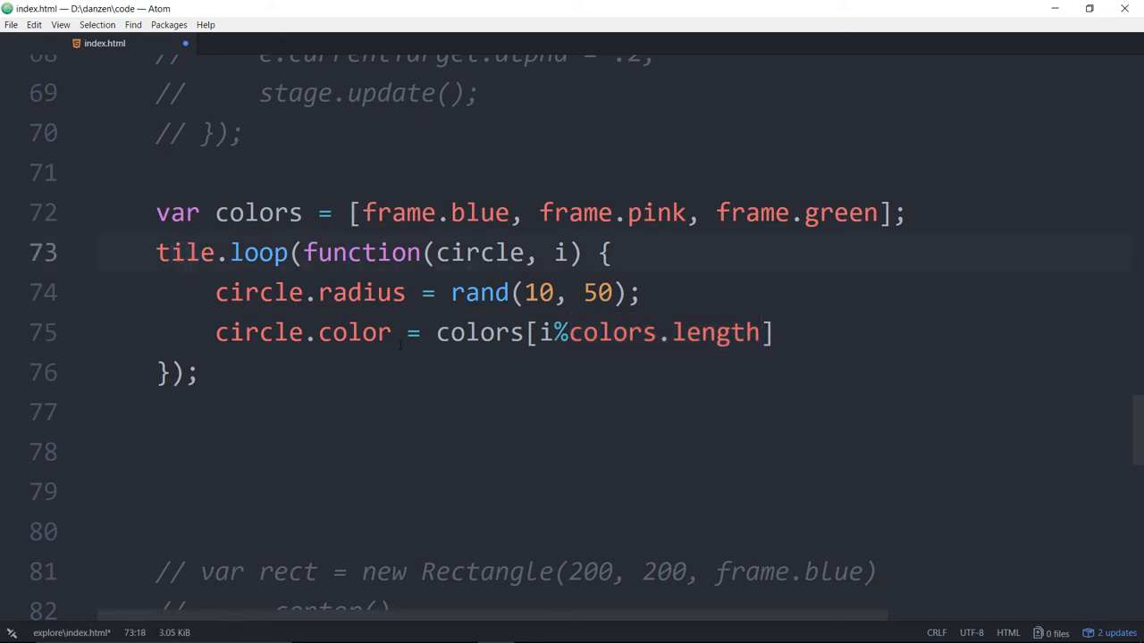
left_click(804, 328)
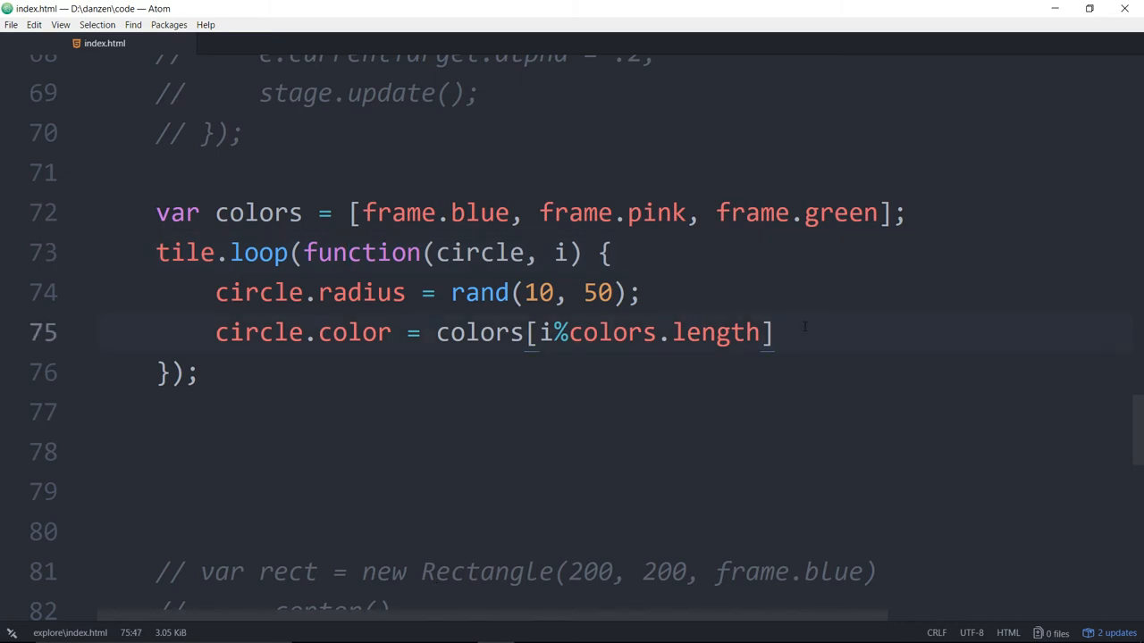
type(";")
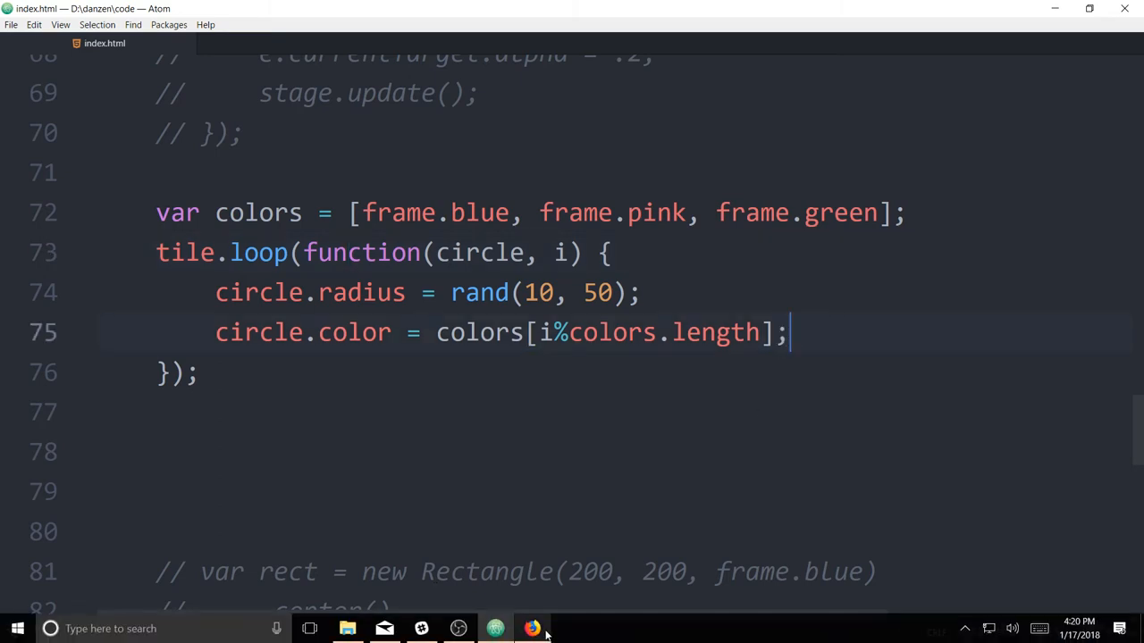
Test in Firefox: drag a few top-row circles of the coloured grid, then return to Atom
left_click(543, 628)
left_click(233, 81)
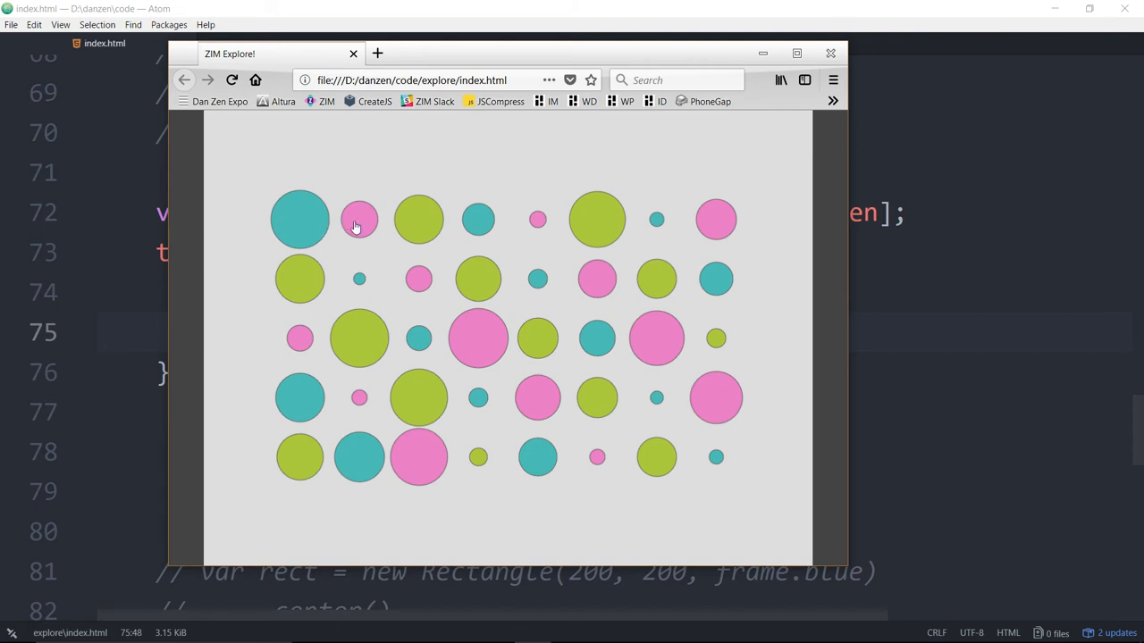
left_click_drag(418, 223, 419, 194)
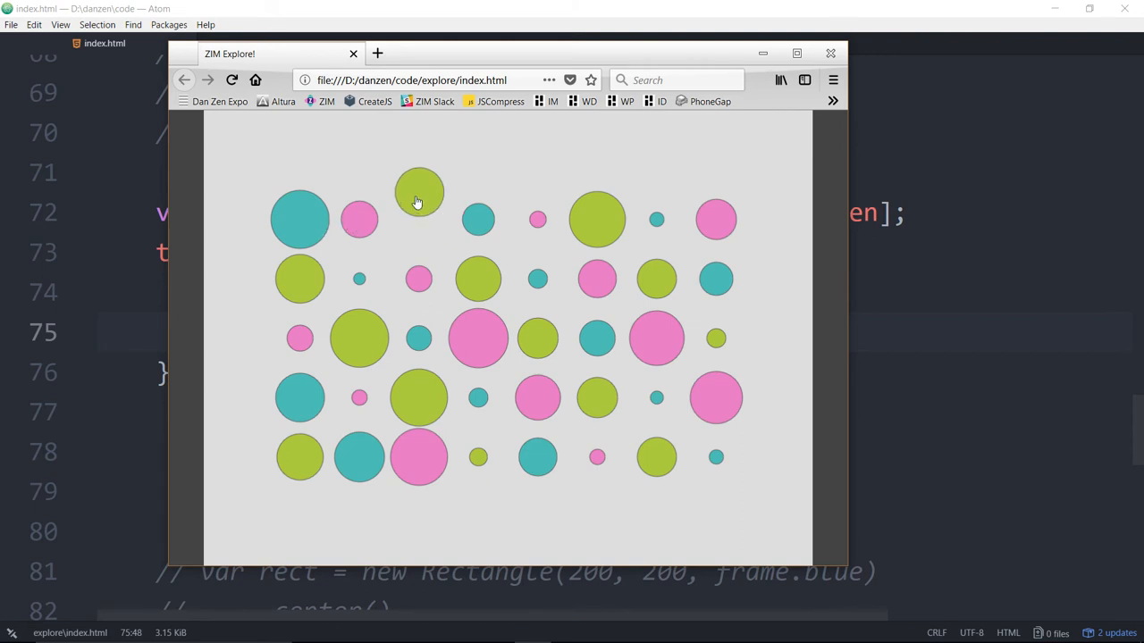
mouse_move(478, 222)
left_mouse_down()
mouse_move(483, 198)
mouse_move(594, 197)
left_mouse_up()
mouse_move(657, 220)
left_mouse_down()
mouse_move(657, 208)
mouse_move(727, 202)
left_mouse_up()
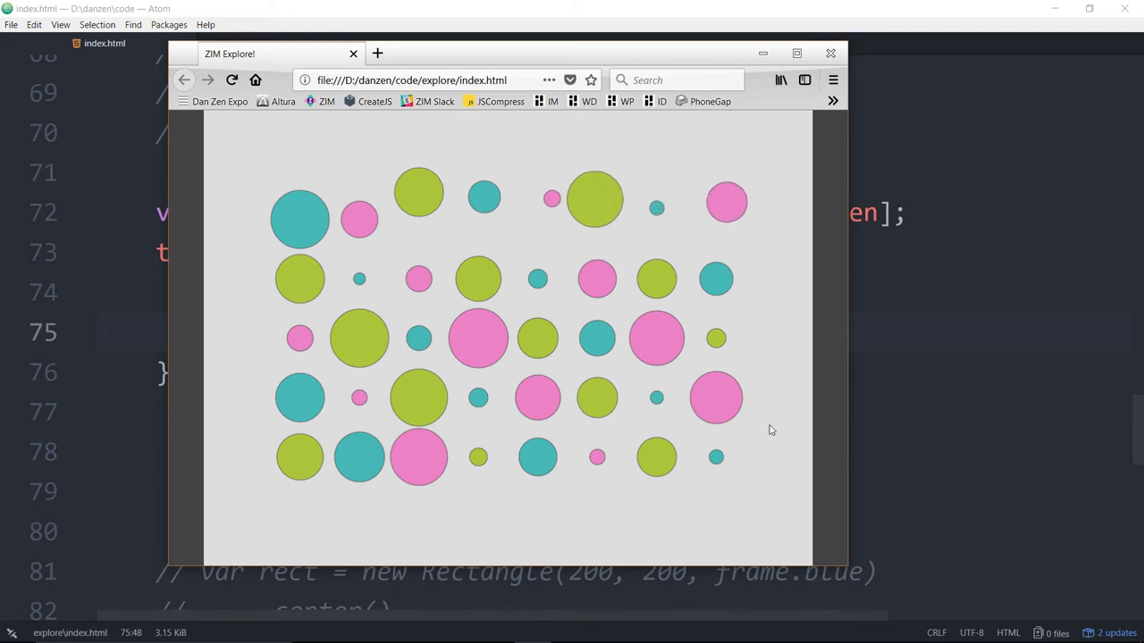
key("alt+Tab")
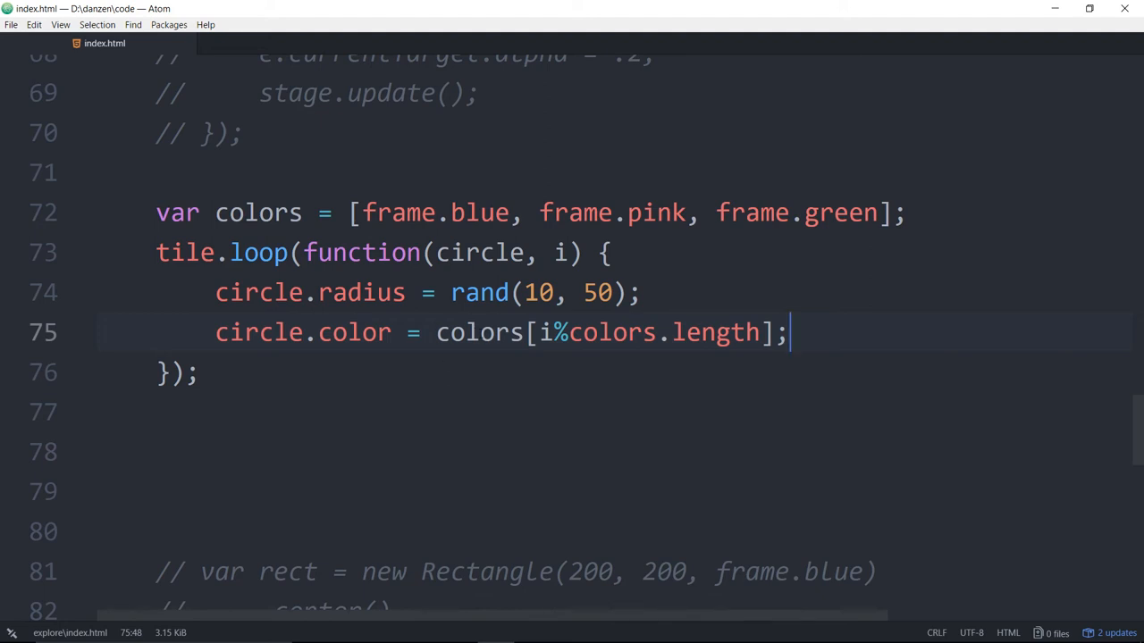
Delete colors[i%colors.length] so line 75 reads circle.color = ;
left_click_drag(436, 333, 774, 332)
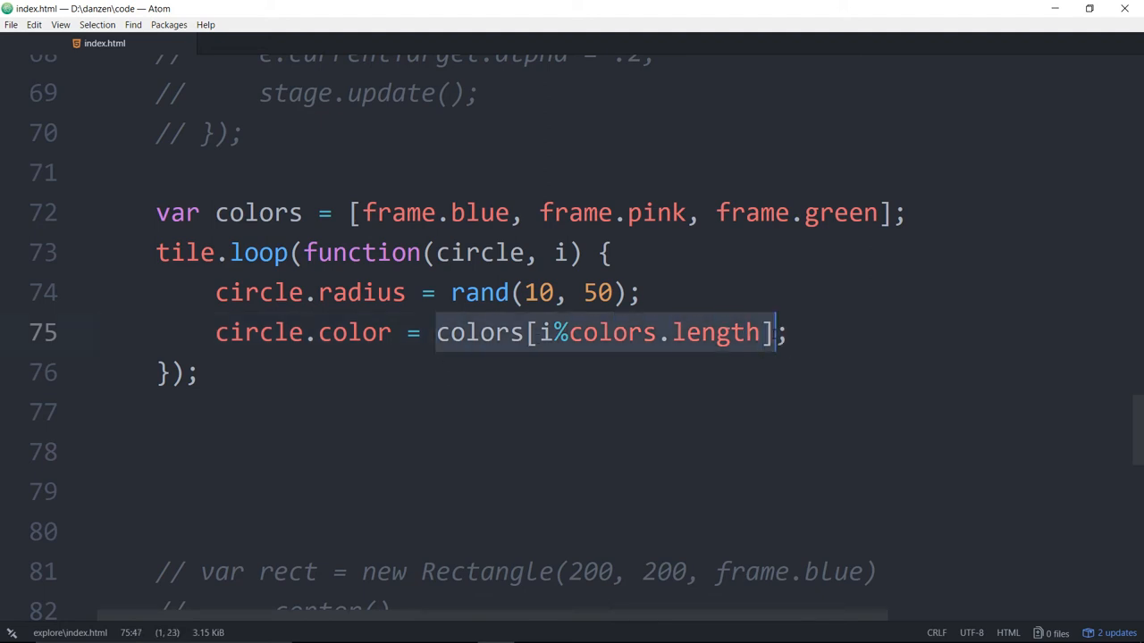
key("BackSpace")
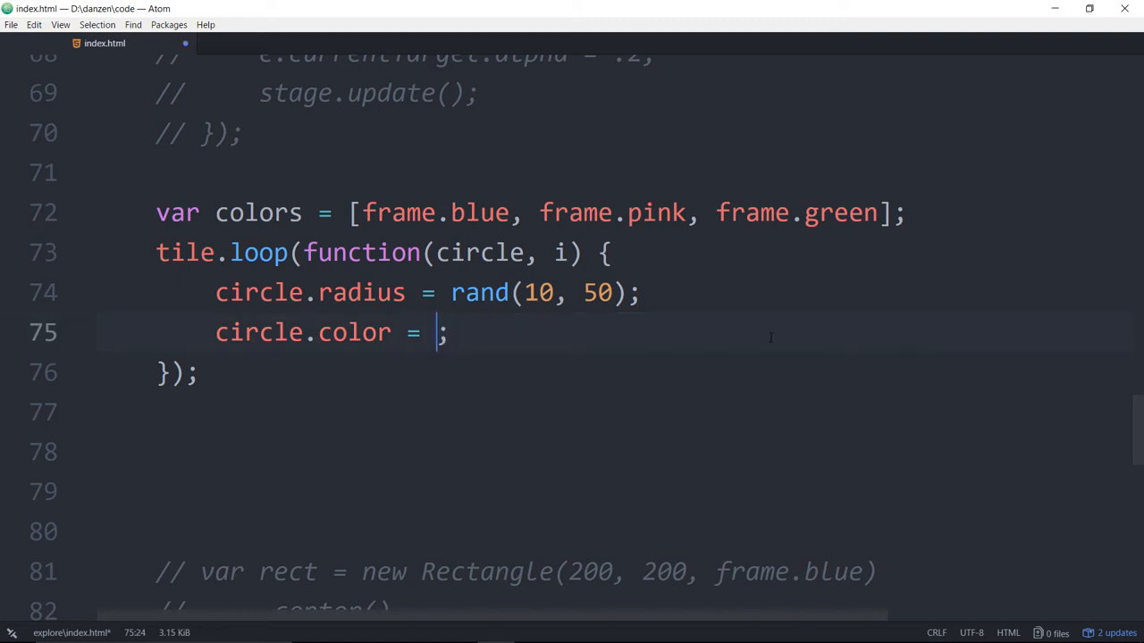
left_click(422, 213)
Fill the colour value with shuffle(colors)[0], correcting typos along the way
left_click(436, 332)
type("corlc")
key("BackSpace")
key("BackSpace")
key("BackSpace")
type("lot")
key("Escape")
key("BackSpace")
type("rs.")
key("BackSpace")
key("BackSpace")
key("BackSpace")
key("BackSpace")
key("BackSpace")
key("BackSpace")
key("BackSpace")
type("shi")
key("BackSpace")
type("uyf")
key("BackSpace")
key("BackSpace")
type("ffle")
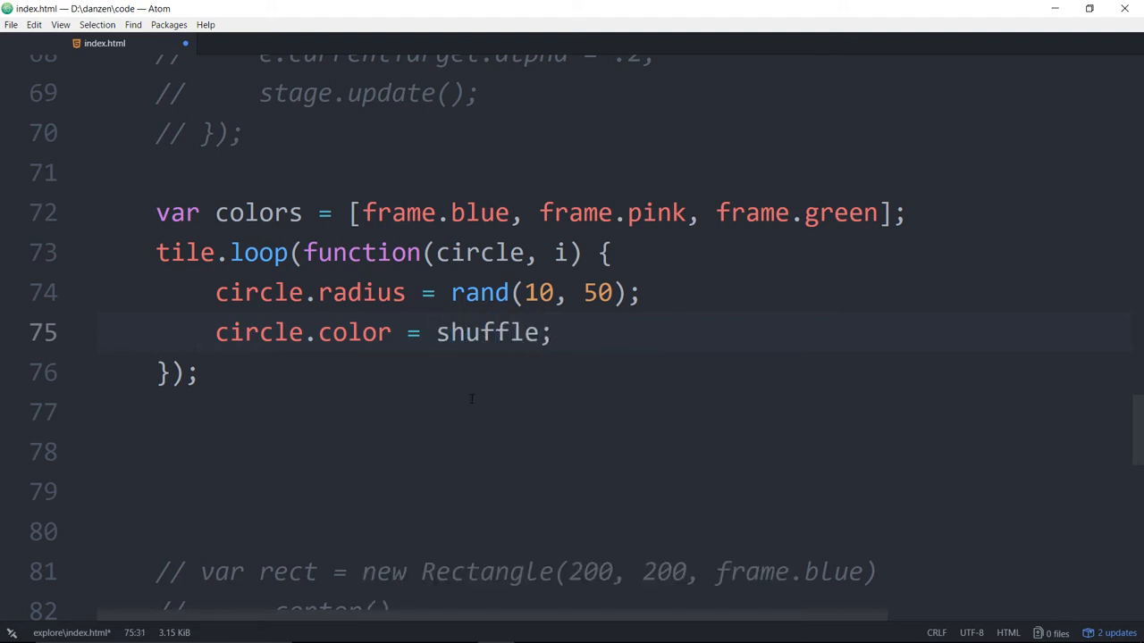
type("()")
key("Left")
type("col")
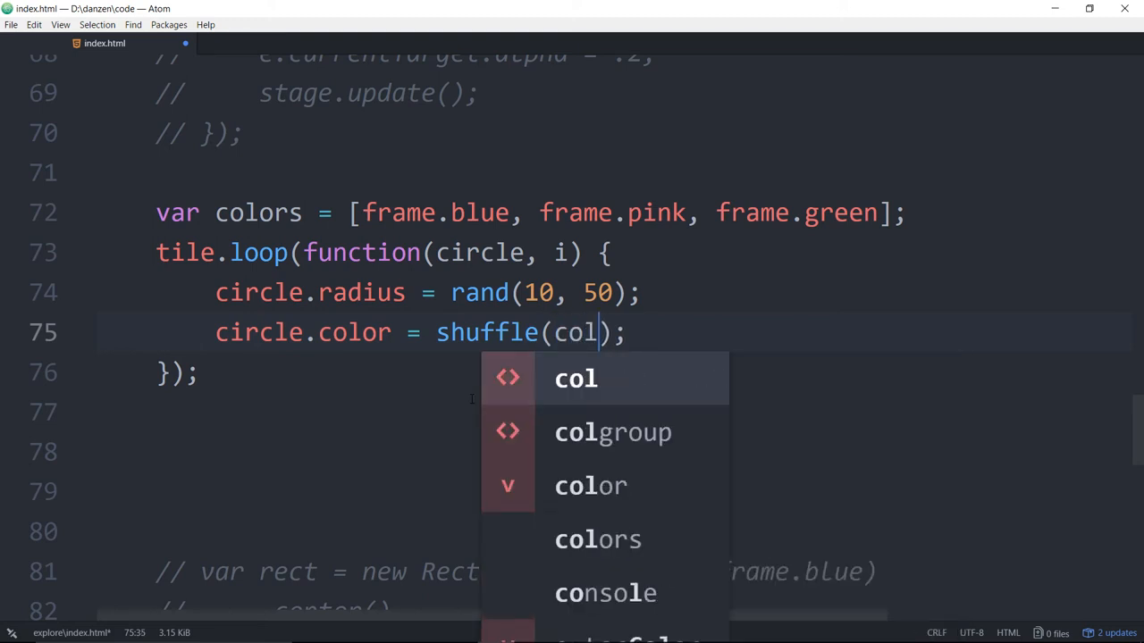
type("ors")
key("End")
key("Right")
type("[]")
key("Left")
type("0")
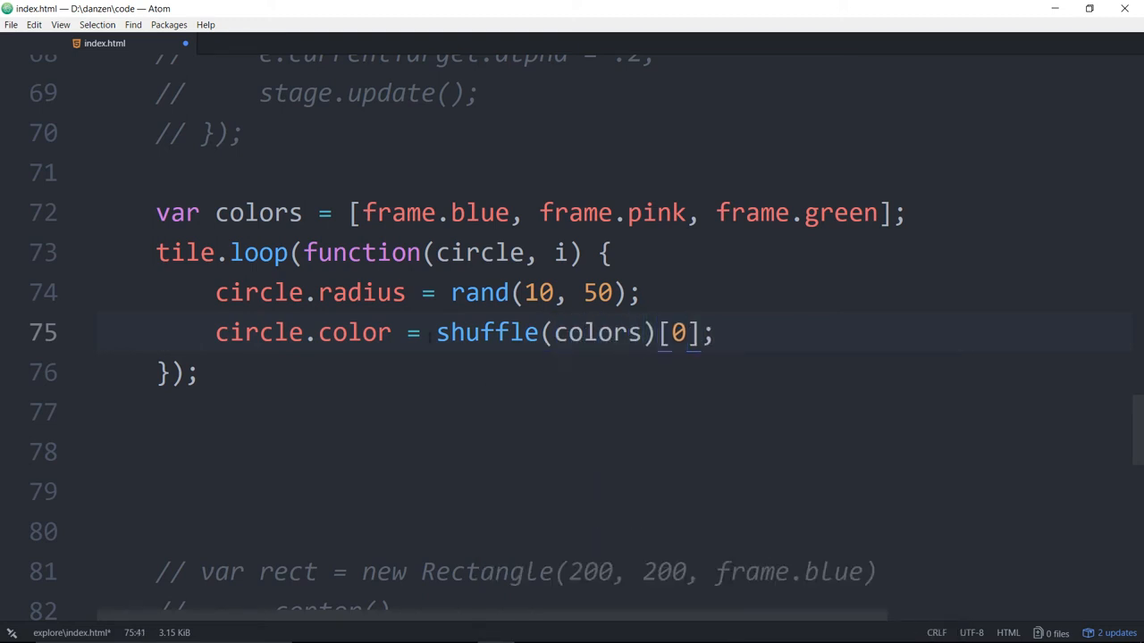
Select shuffle, colors and [0] in turn while explaining, then save index.html
left_click_drag(435, 333, 556, 332)
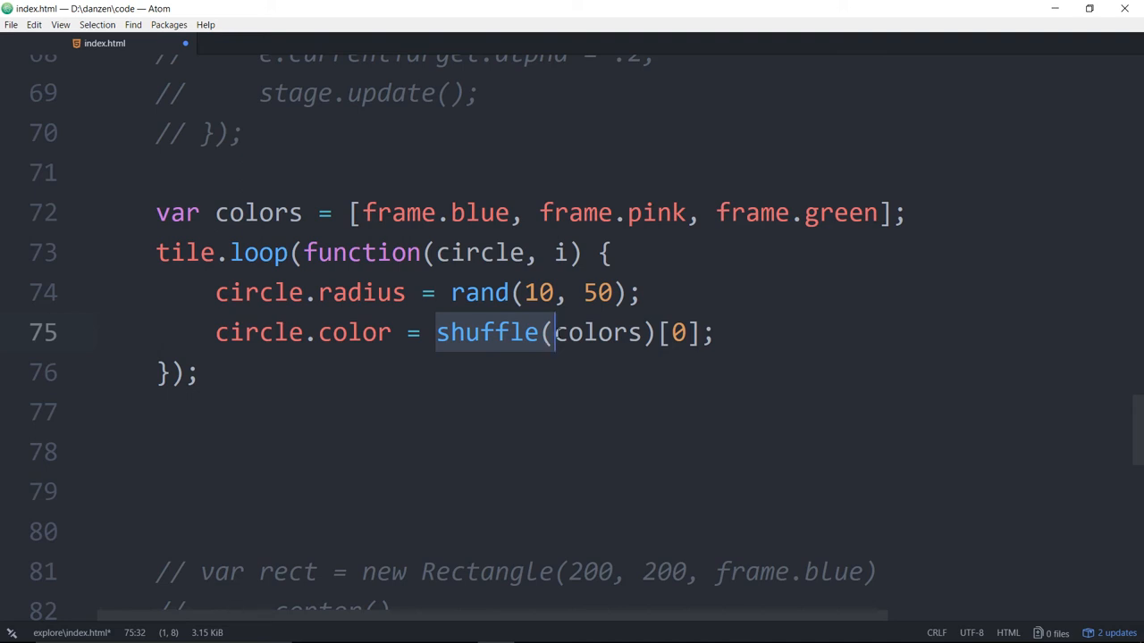
key("End")
key("Left")
key("Left")
key("Right")
key("Right")
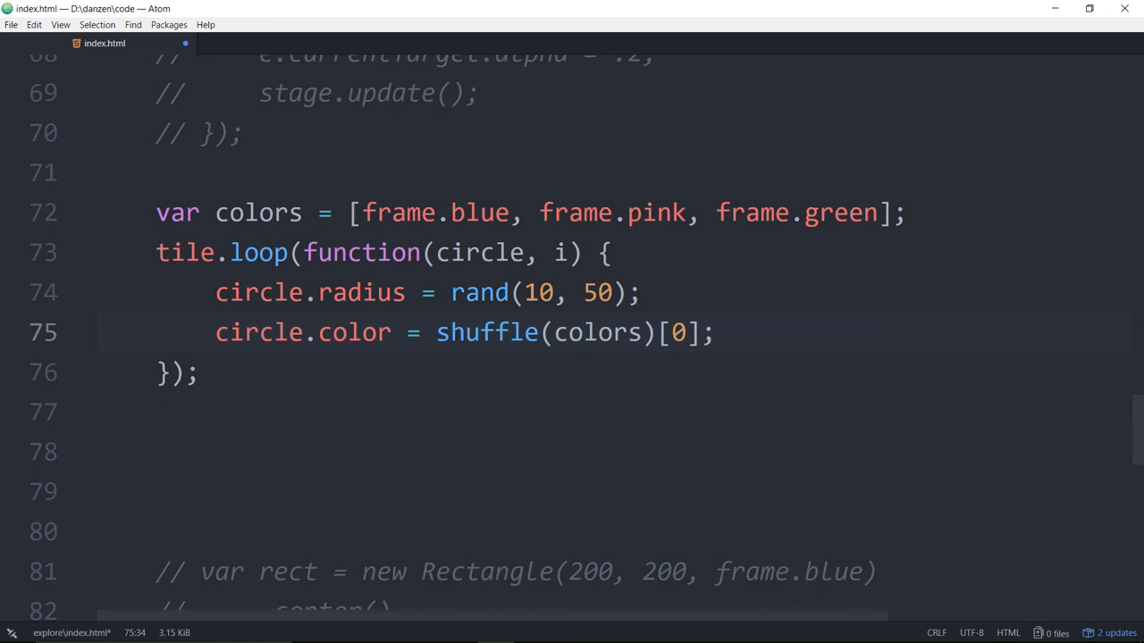
left_click_drag(436, 332, 539, 332)
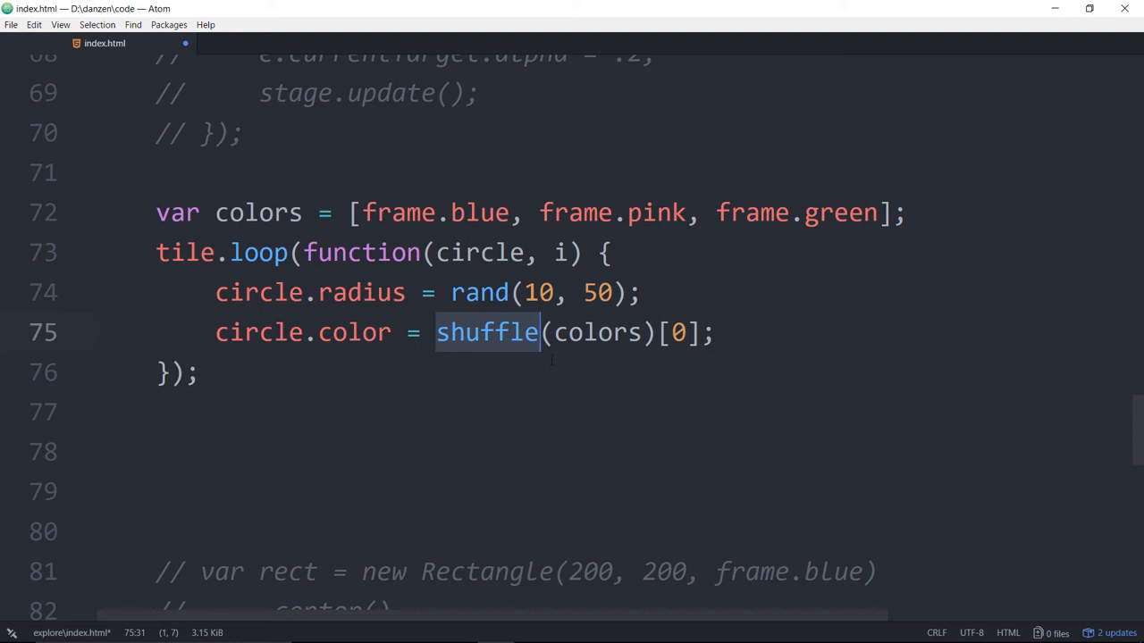
key("Right")
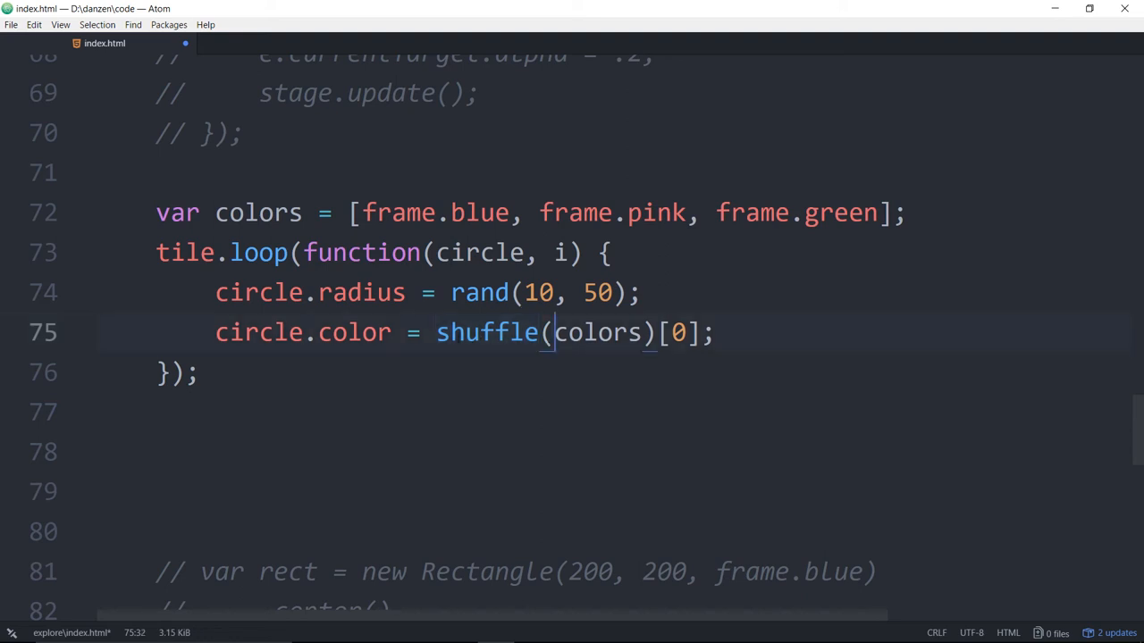
key("Left")
key("ctrl+shift+Left")
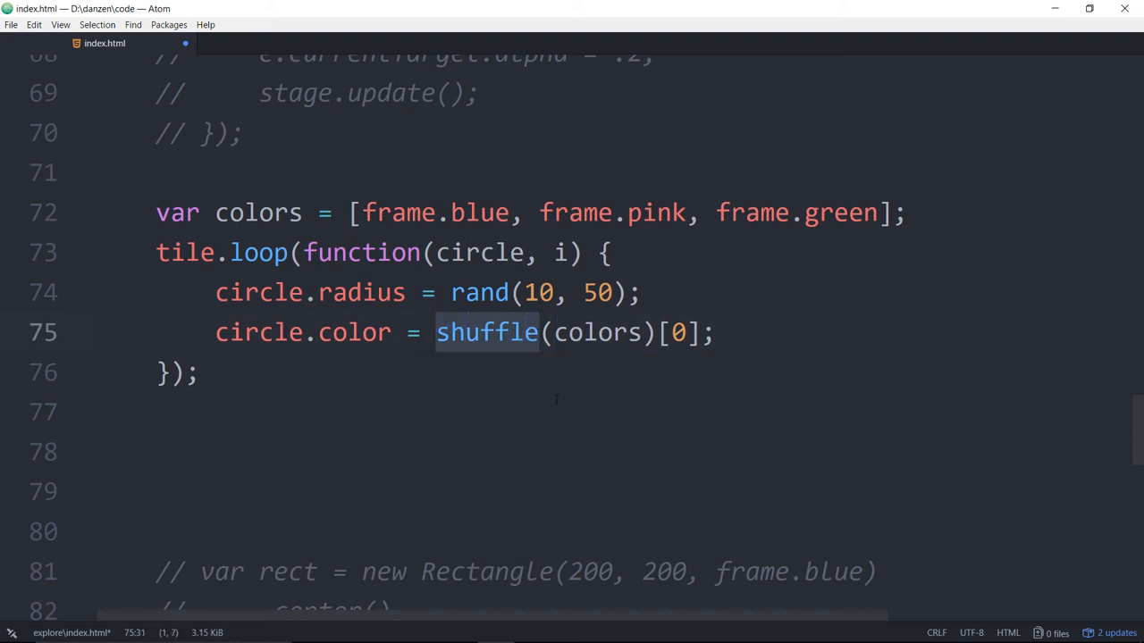
key("Right")
key("Right")
key("shift+Right")
key("shift+Right")
key("shift+Right")
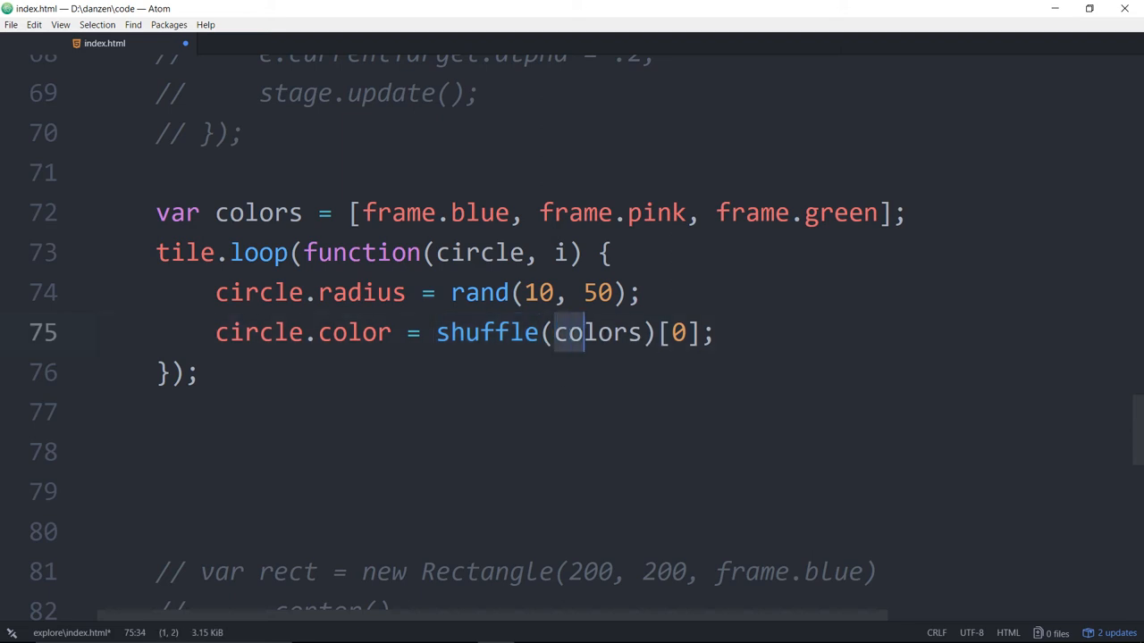
key("shift+Right")
key("shift+Right")
key("shift+Right")
key("Right")
key("Right")
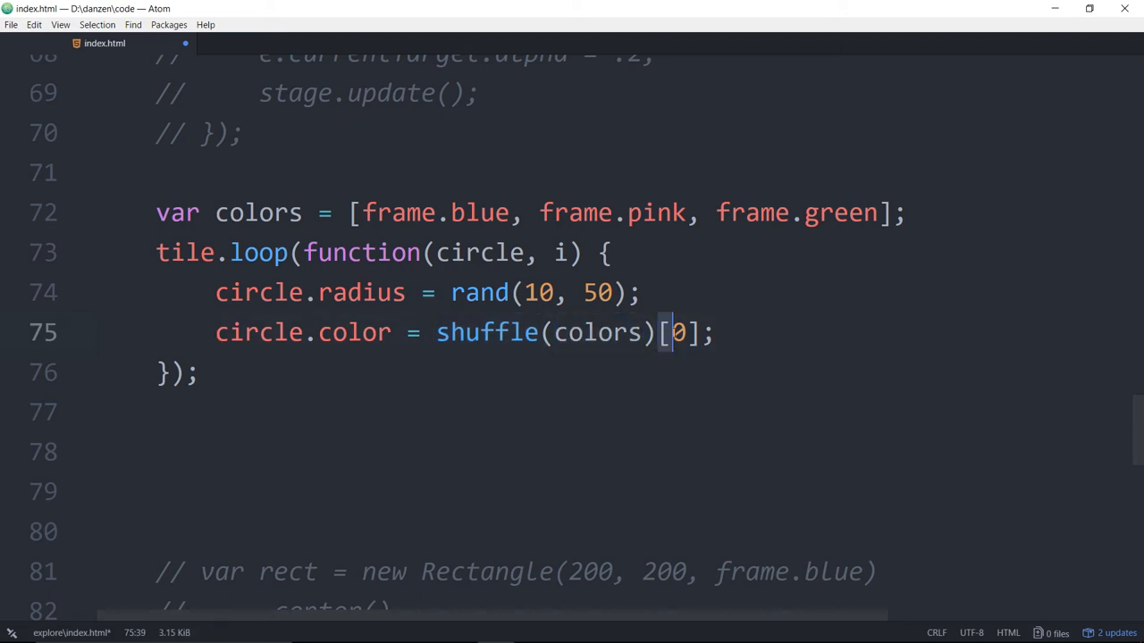
key("shift+Right")
key("shift+Right")
key("shift+Right")
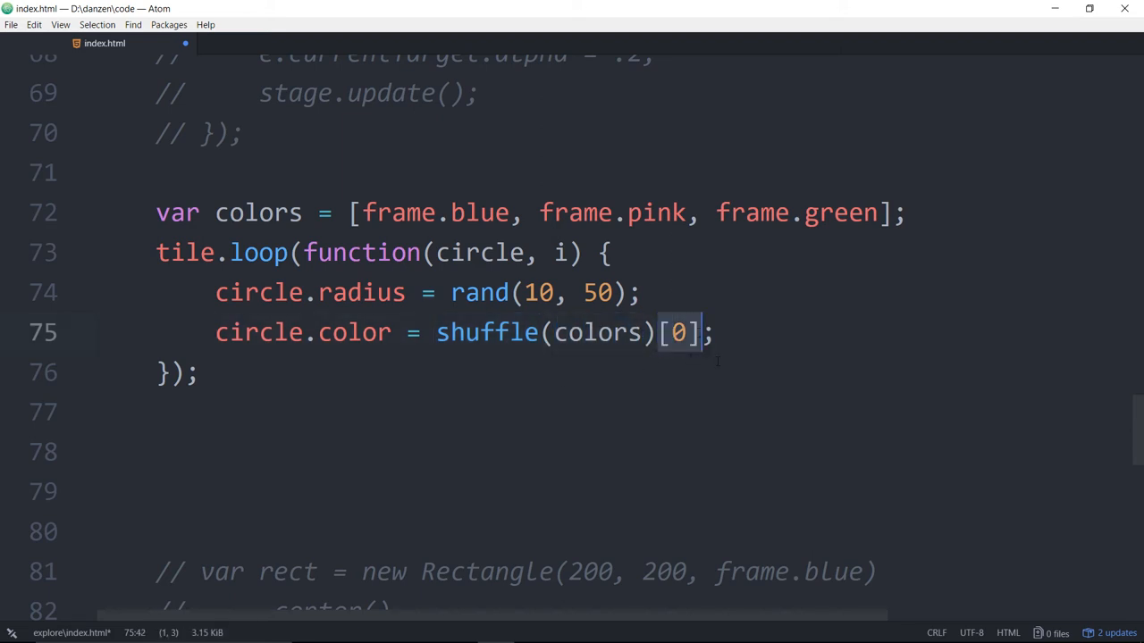
key("ctrl+s")
Reload the ZIM test page in Firefox several times to get new random circle grids
left_click(532, 628)
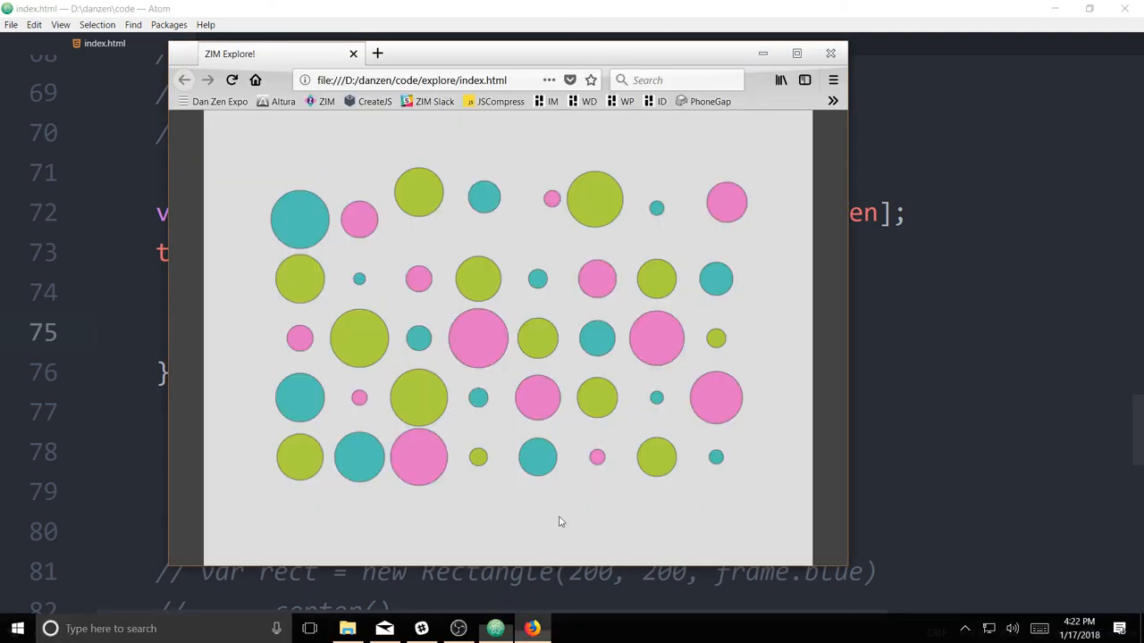
left_click(232, 80)
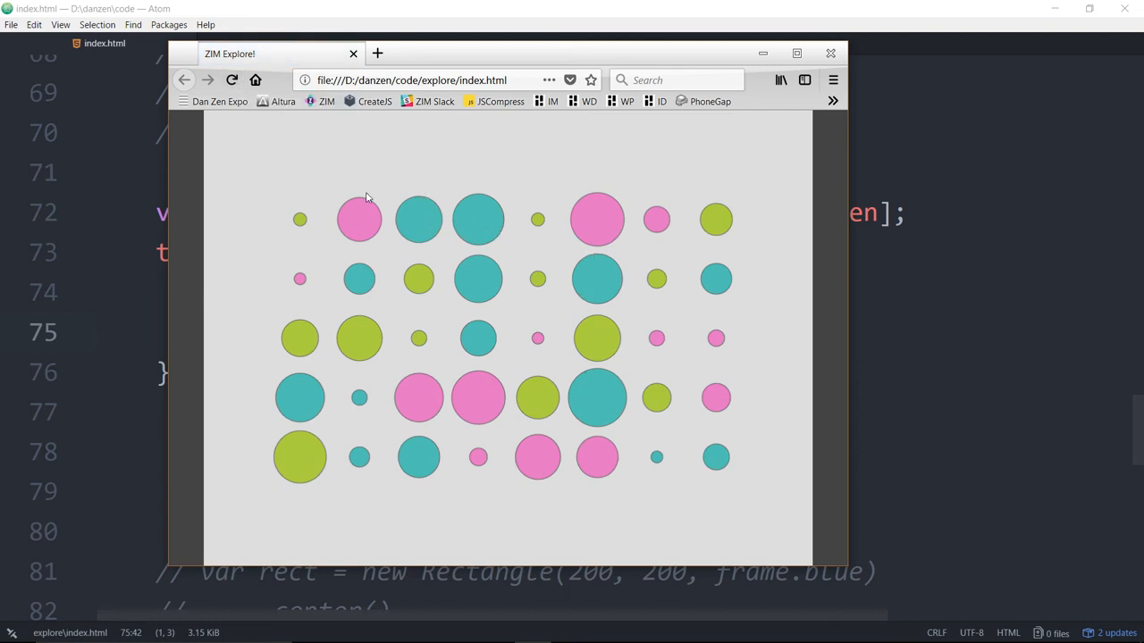
left_click(232, 80)
left_click(232, 80)
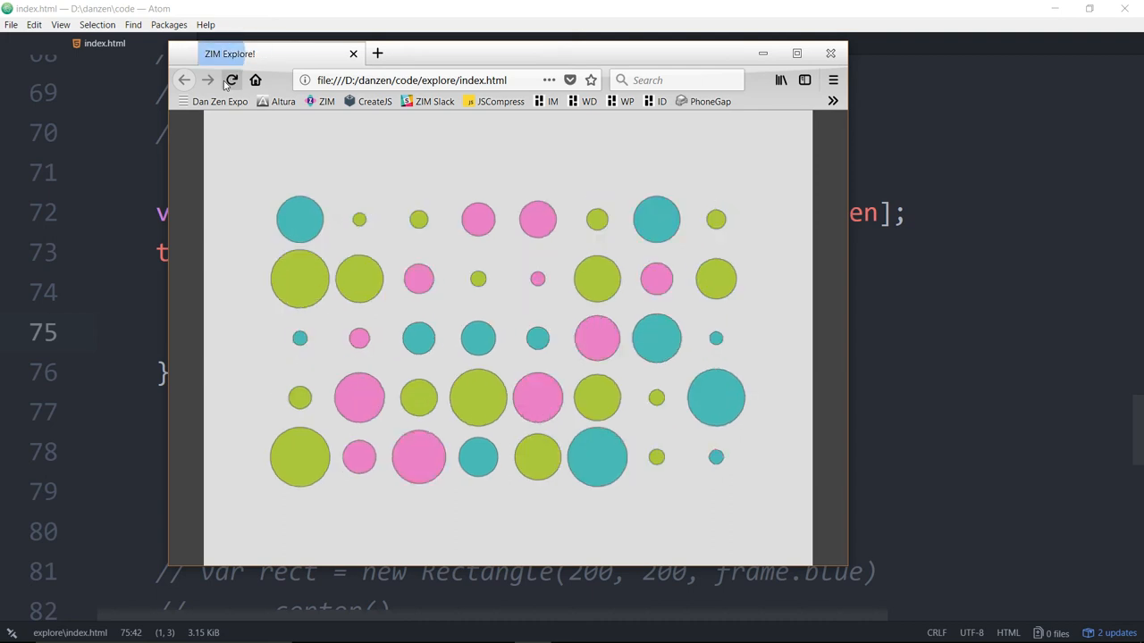
Drag the green circles out of the grid and gather them at the upper left
left_click_drag(359, 279, 421, 162)
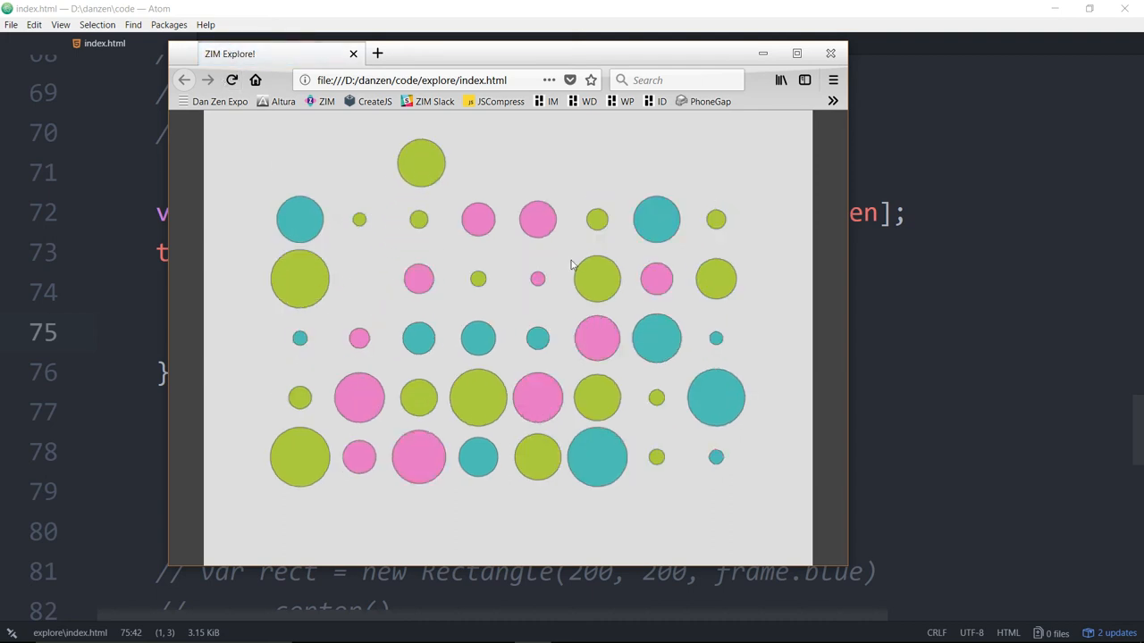
left_click_drag(299, 279, 368, 161)
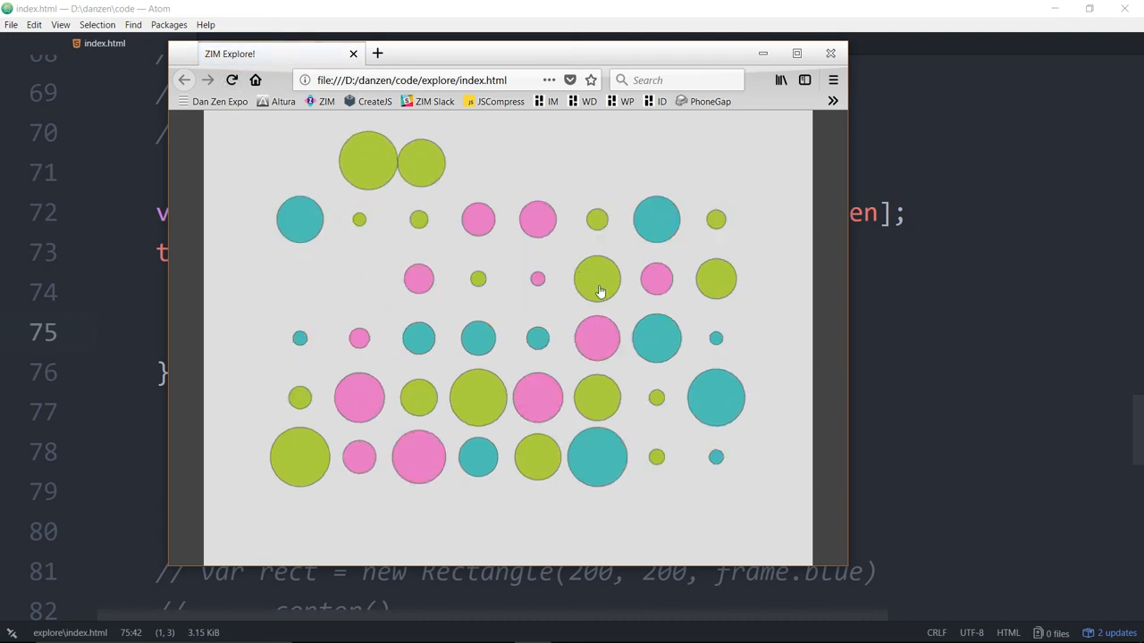
left_click_drag(600, 286, 364, 248)
left_click_drag(478, 278, 400, 232)
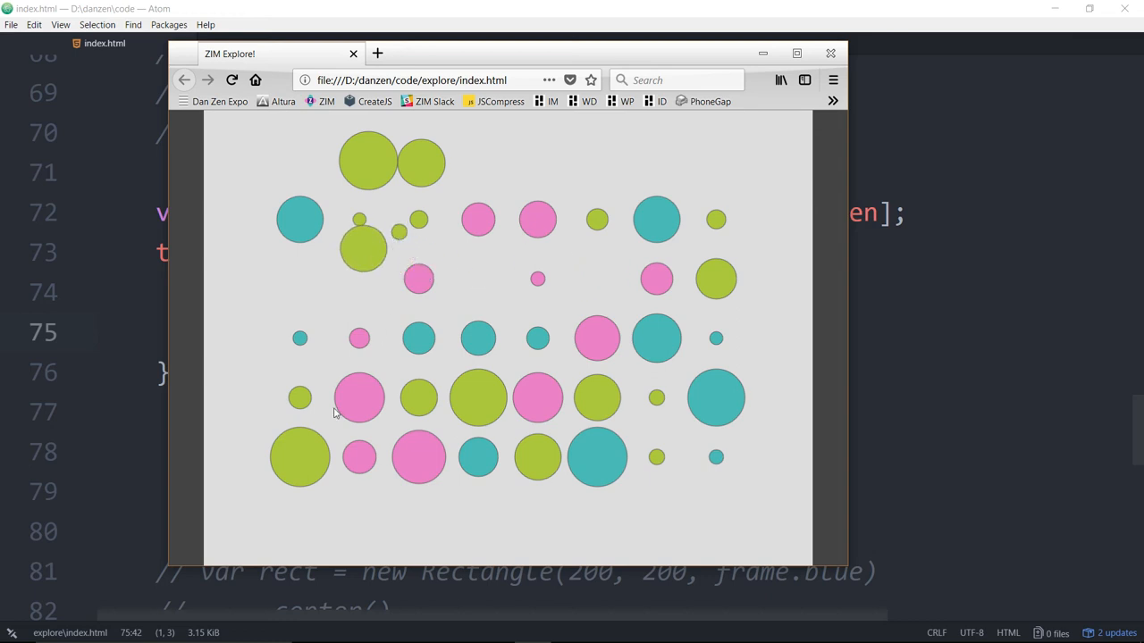
left_click_drag(295, 465, 320, 274)
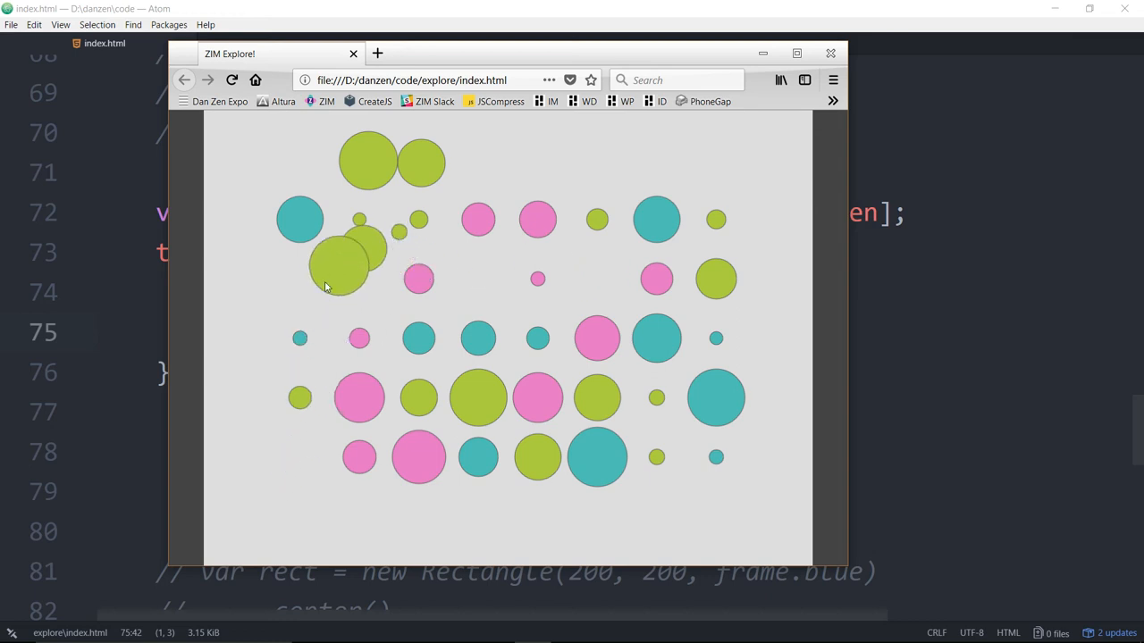
Stack the teal circles together at the top right of the stage
left_click_drag(299, 218, 666, 231)
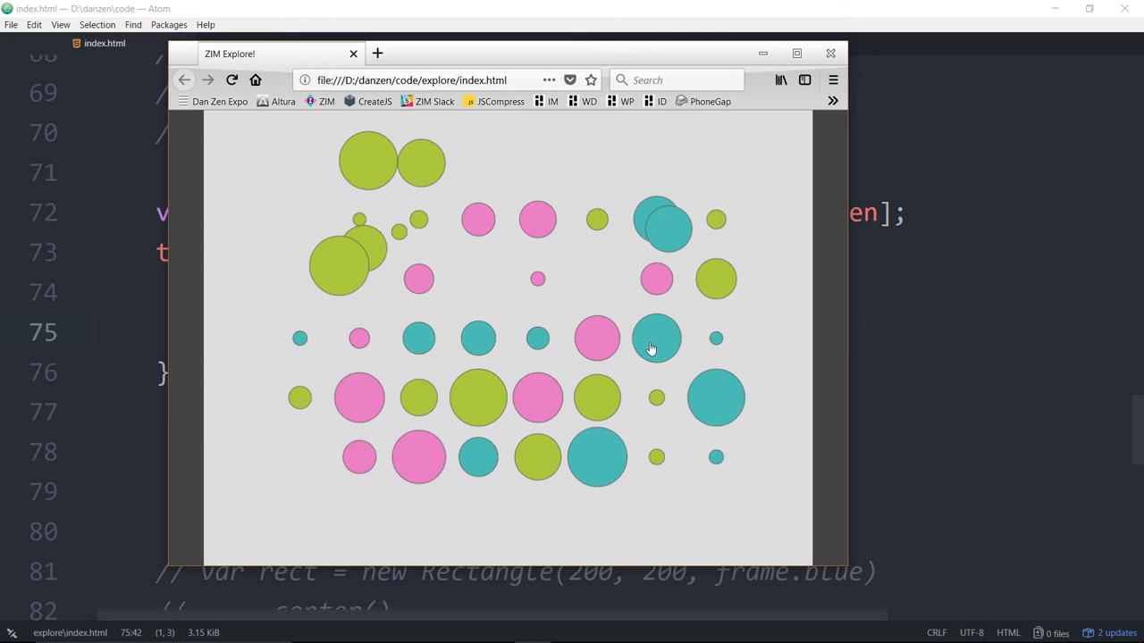
left_click_drag(651, 347, 663, 183)
left_click_drag(715, 397, 685, 186)
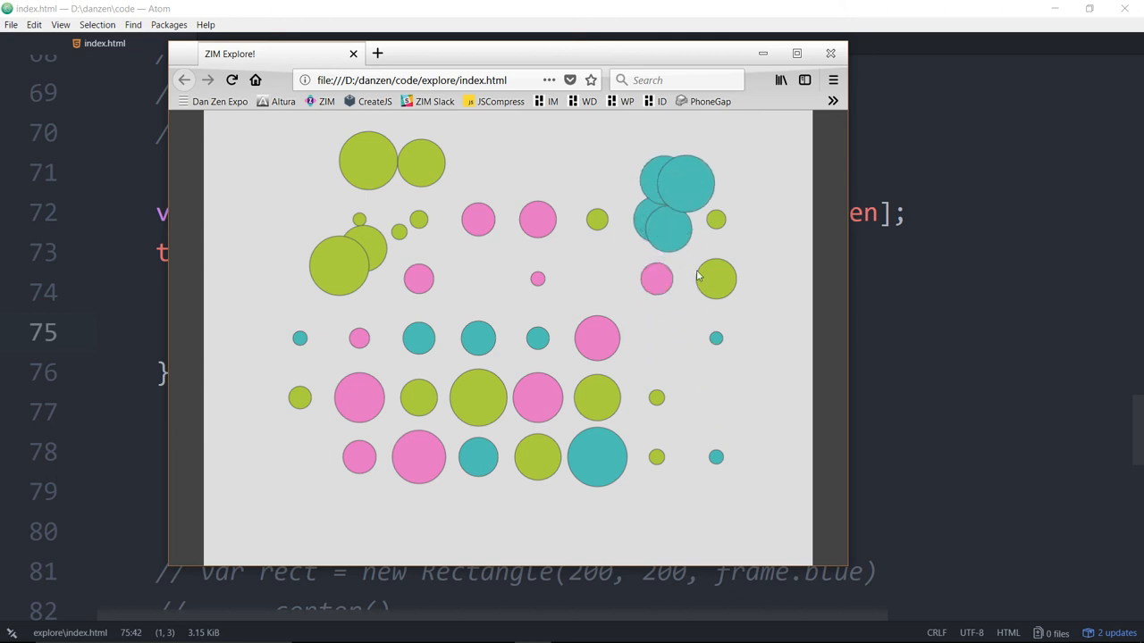
Return to Atom and prefix shuffle in the loop with zim
key("alt+Tab")
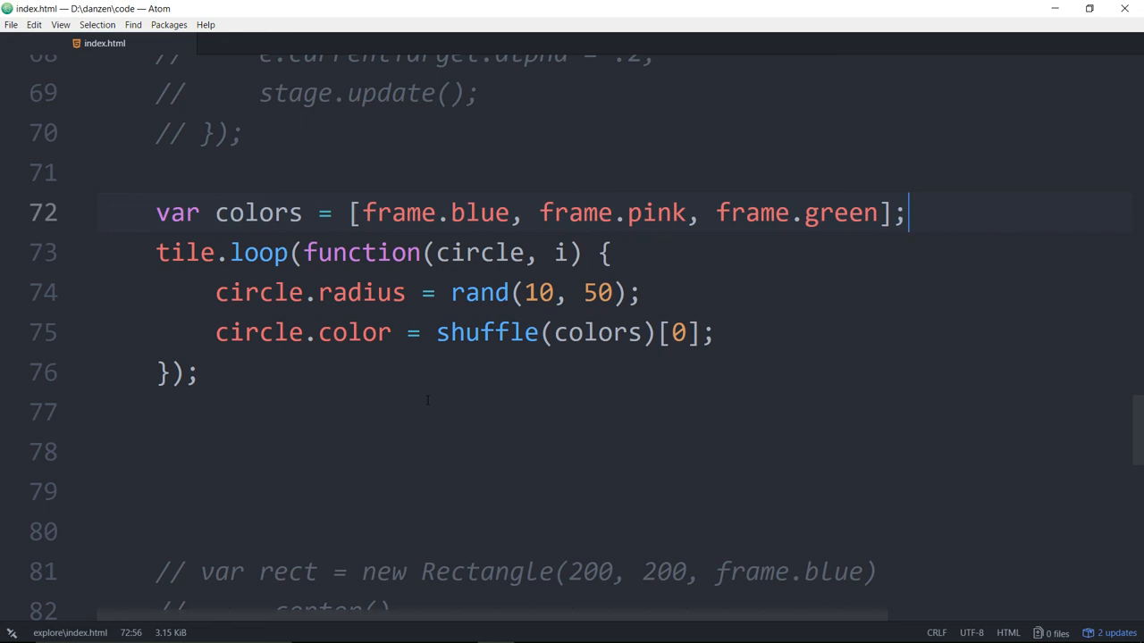
left_click(436, 332)
left_click(451, 293)
left_click_drag(436, 332, 542, 332)
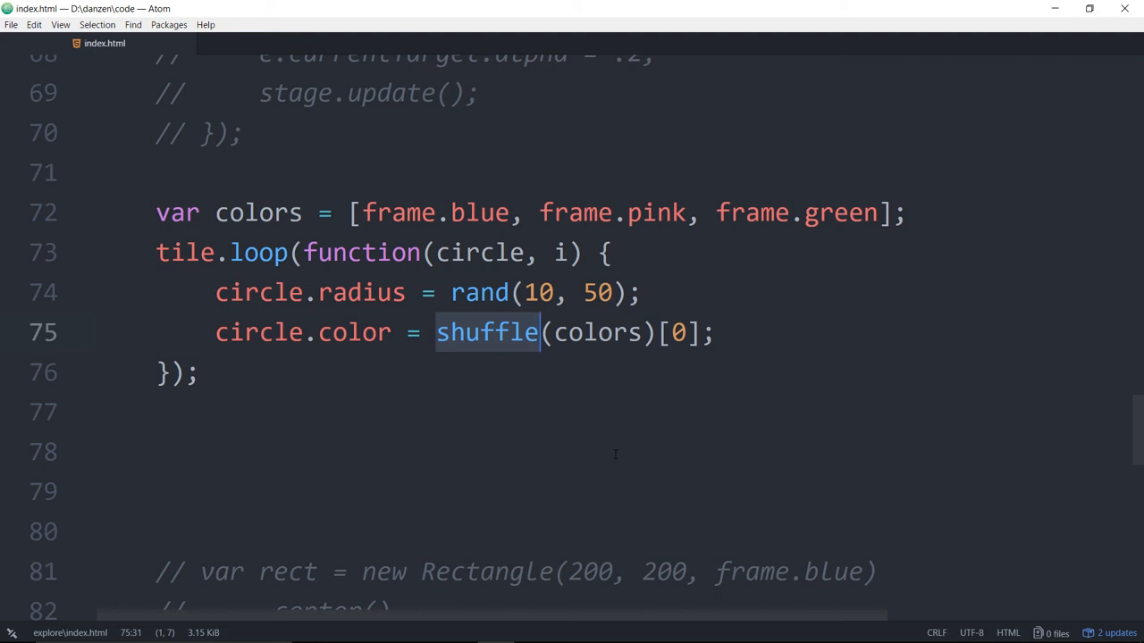
key("Right")
left_click(436, 332)
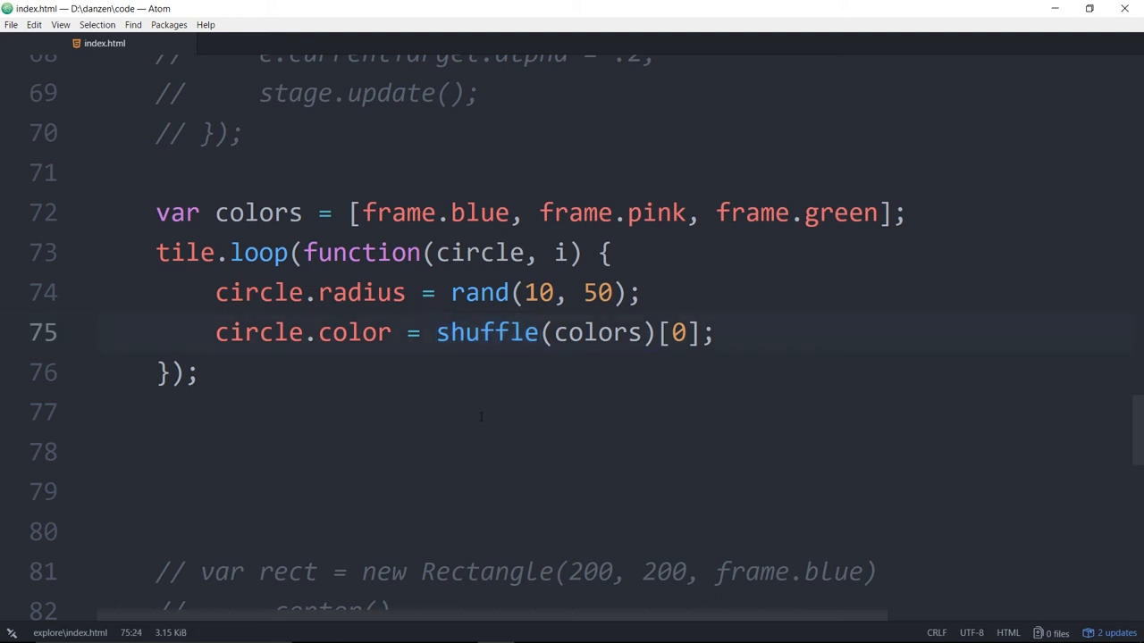
type("zim.")
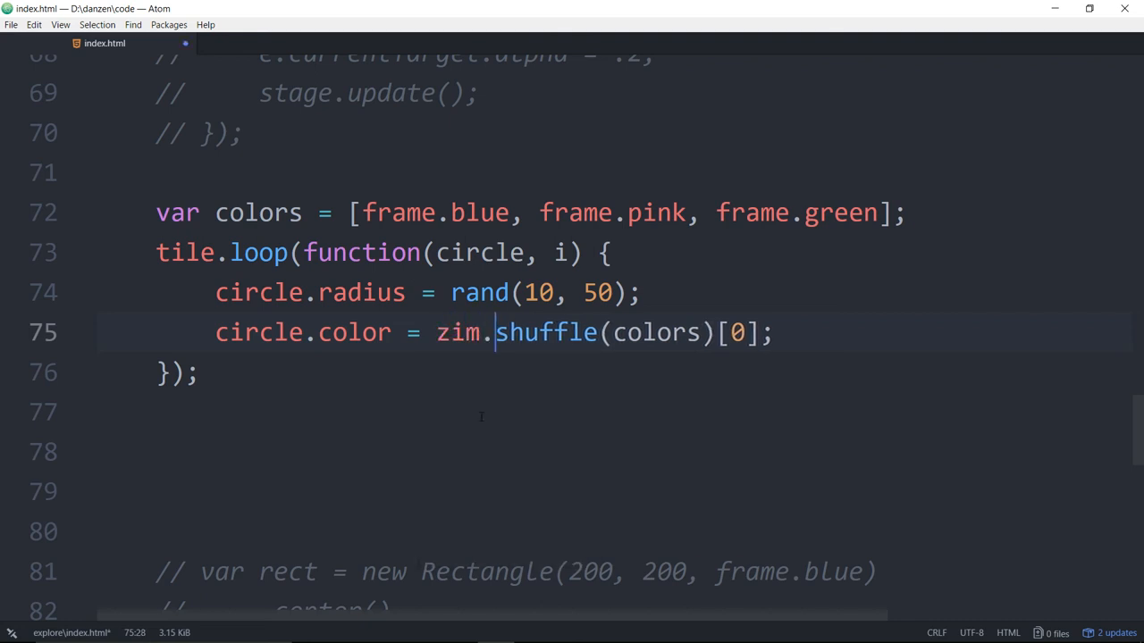
Prefix rand and the Tile constructor on line 53 with zim. as well
left_click(450, 292)
type("zim.")
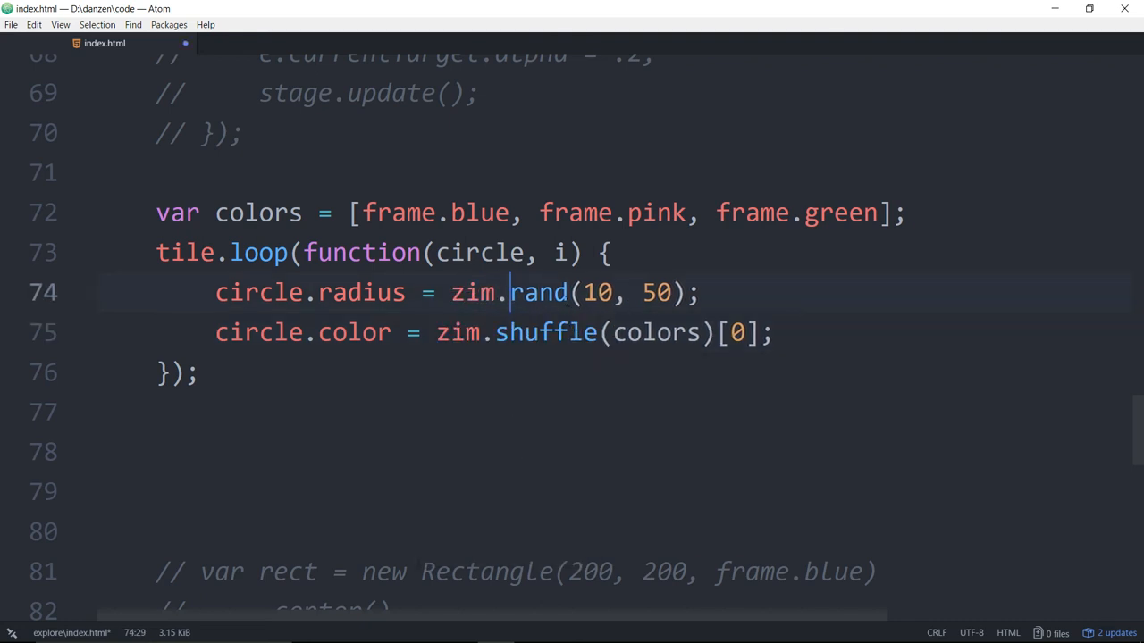
scroll(536, 288, "up", 3)
scroll(536, 288, "up", 3)
scroll(536, 287, "up", 2)
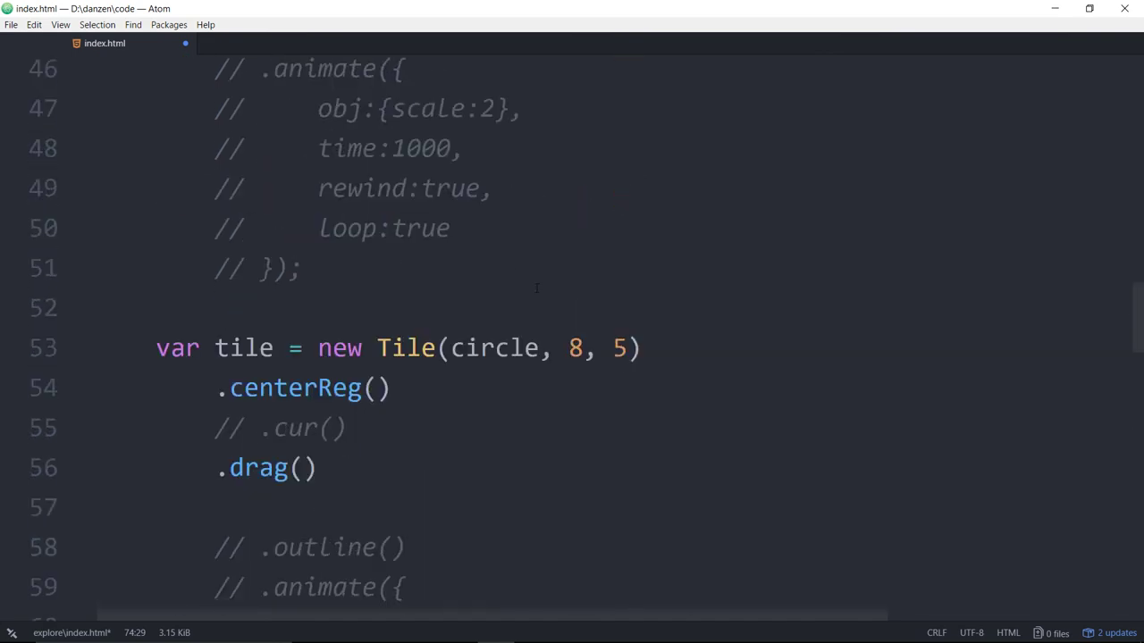
left_click(375, 347)
type("zim.")
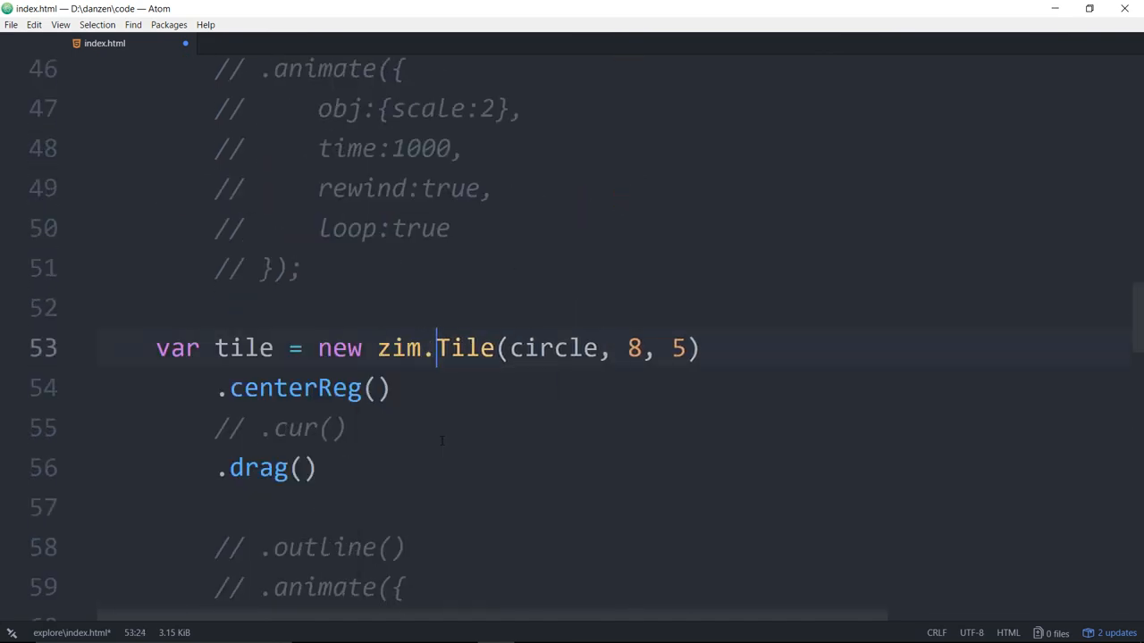
scroll(536, 358, "up", 5)
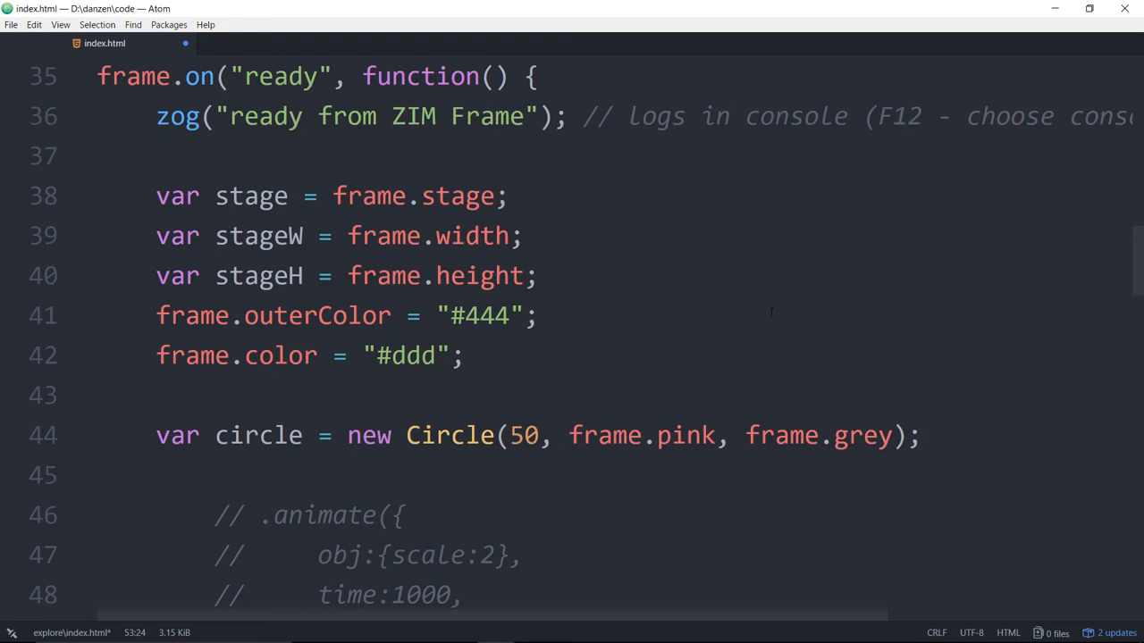
scroll(771, 312, "up", 5)
scroll(771, 311, "up", 4)
scroll(771, 312, "up", 2)
scroll(771, 312, "up", 2)
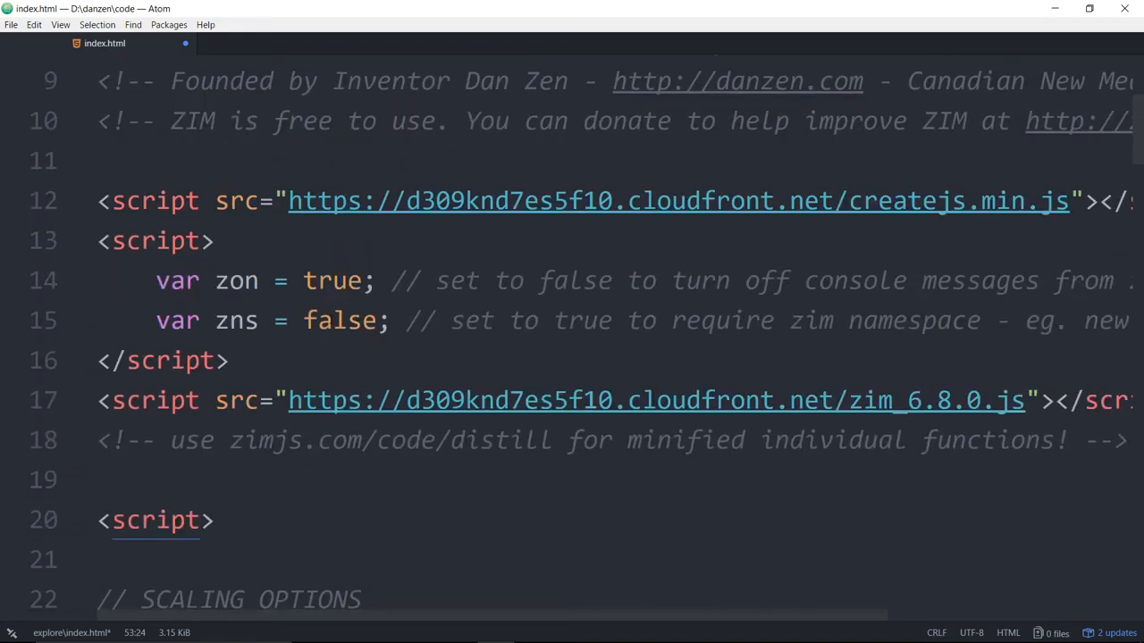
Change var zns on line 15 from false to true so the zim namespace is required
left_click(332, 320)
double_click(234, 320)
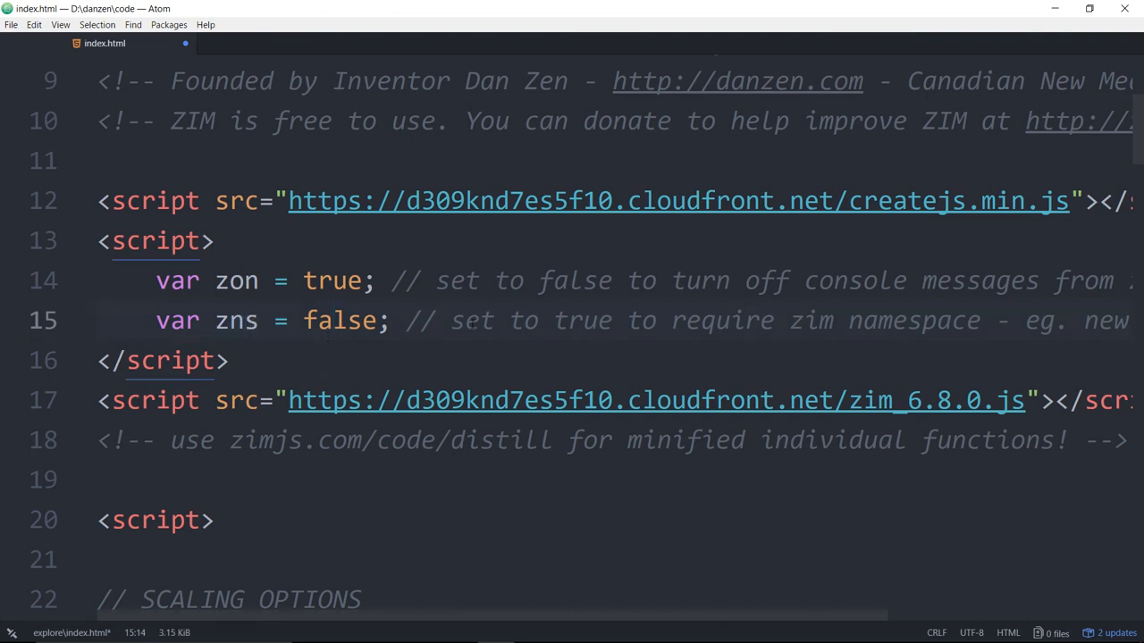
key("Left")
key("shift+Right")
key("shift+Right")
key("shift+Right")
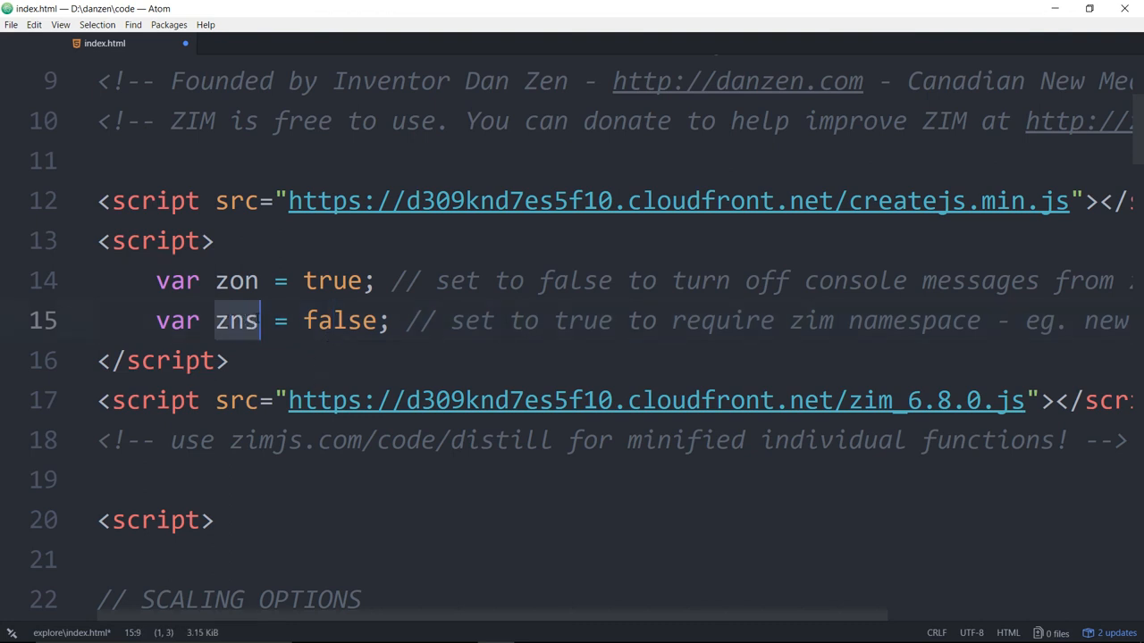
key("Right")
key("Right")
key("Right")
key("shift+Right")
key("shift+Right")
key("shift+Right")
key("shift+Right")
key("shift+Right")
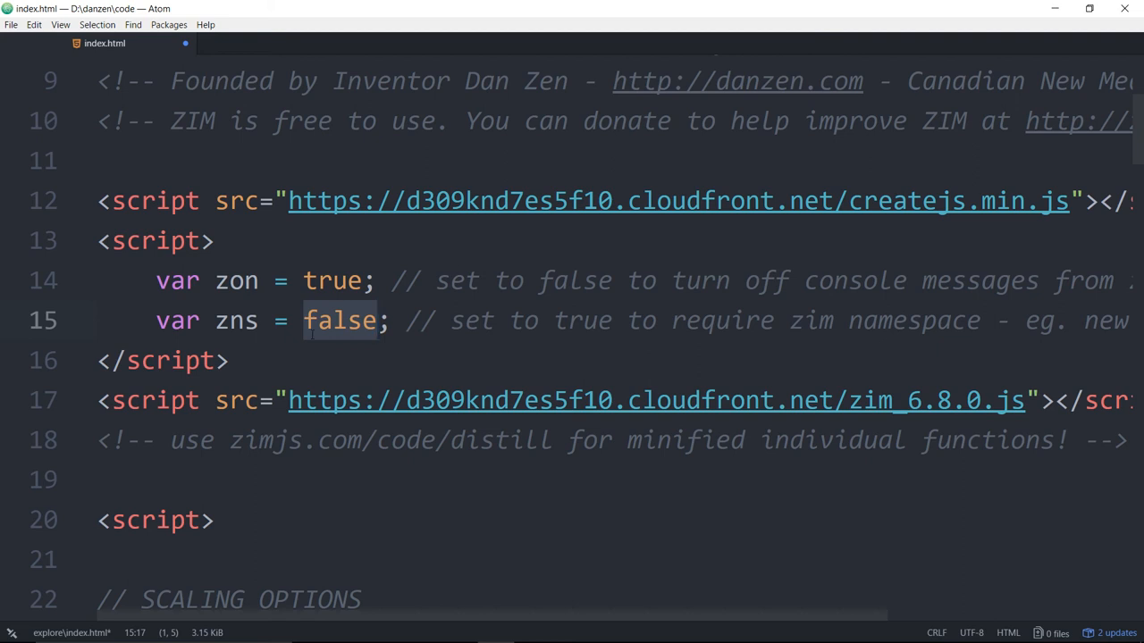
type("true")
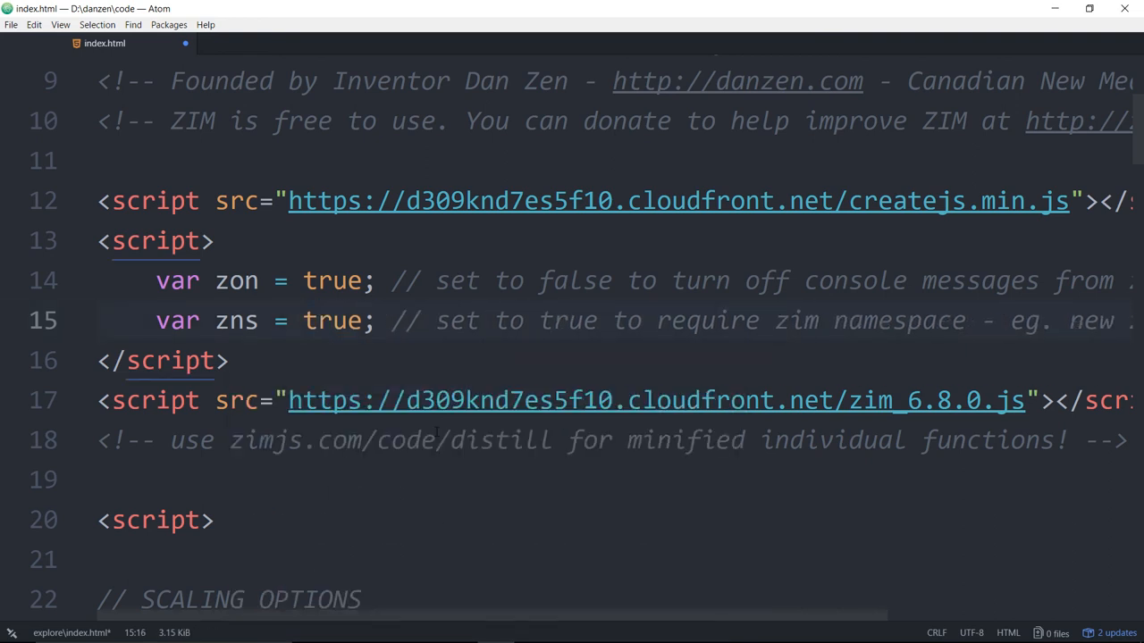
key("Left")
key("ctrl+d")
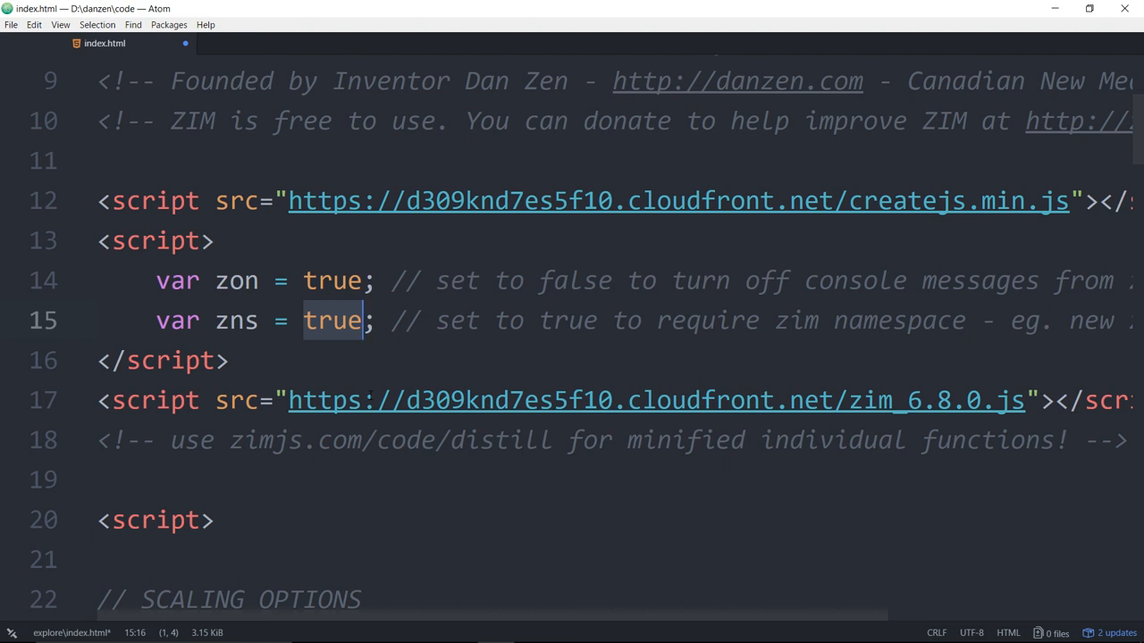
scroll(572, 357, "down", 5)
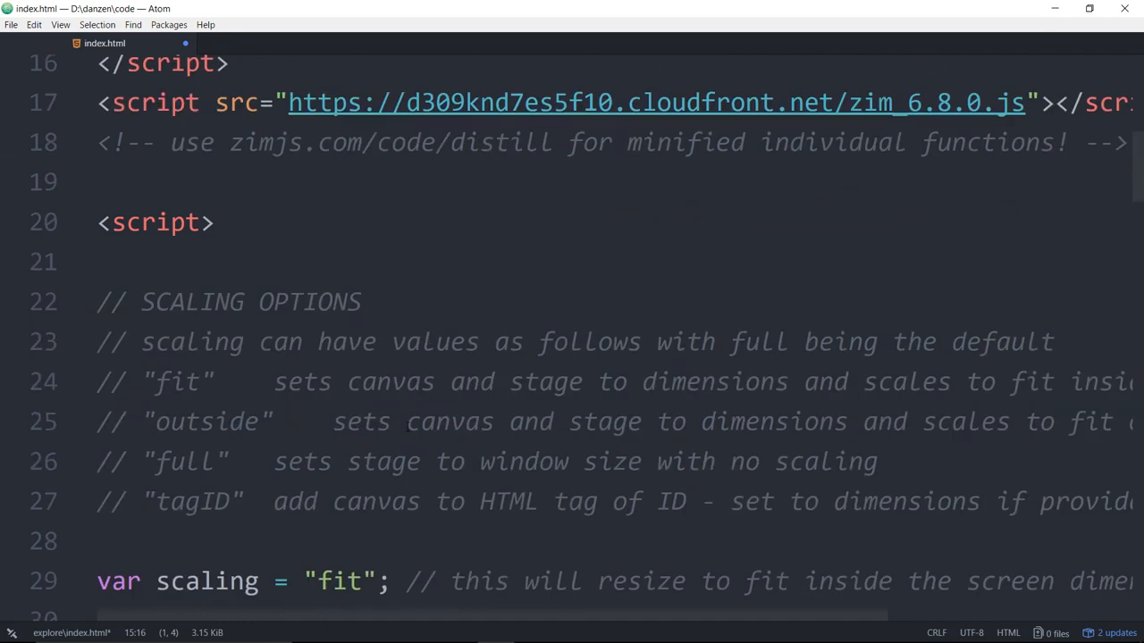
scroll(572, 357, "down", 2)
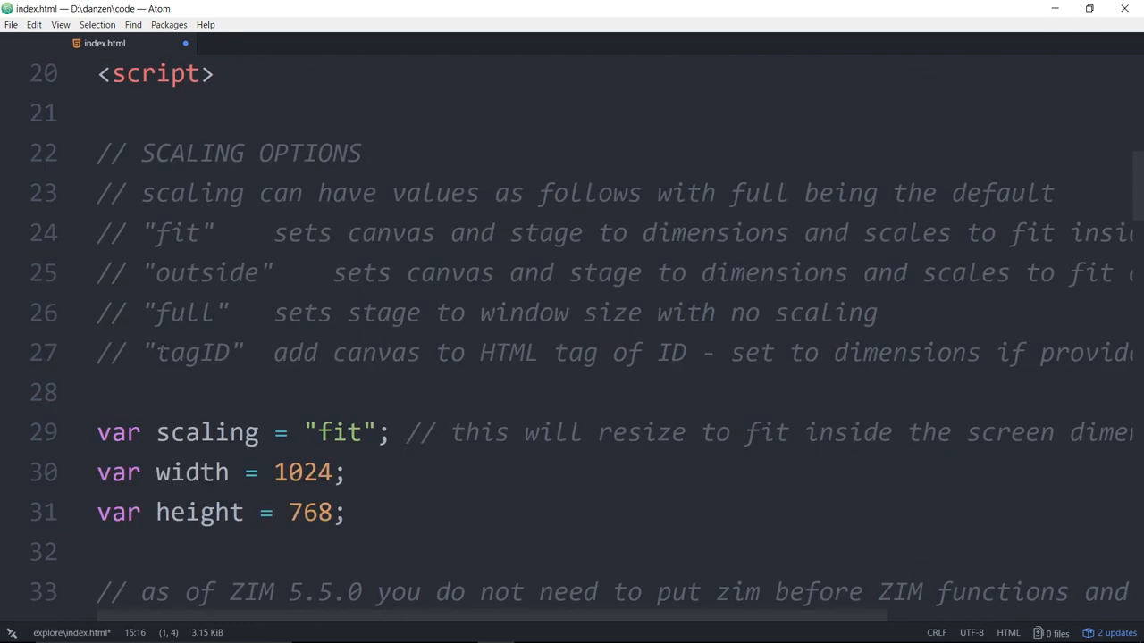
Select tagID in the scaling comments, then select true on line 15 to retype zns as false
double_click(192, 352)
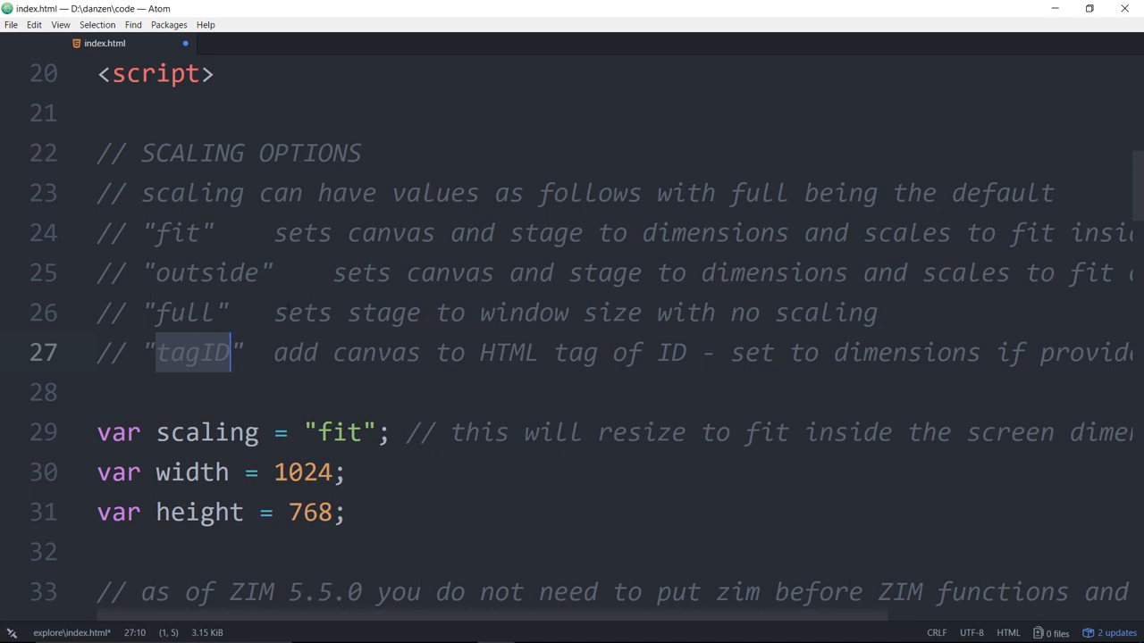
scroll(572, 321, "up", 11)
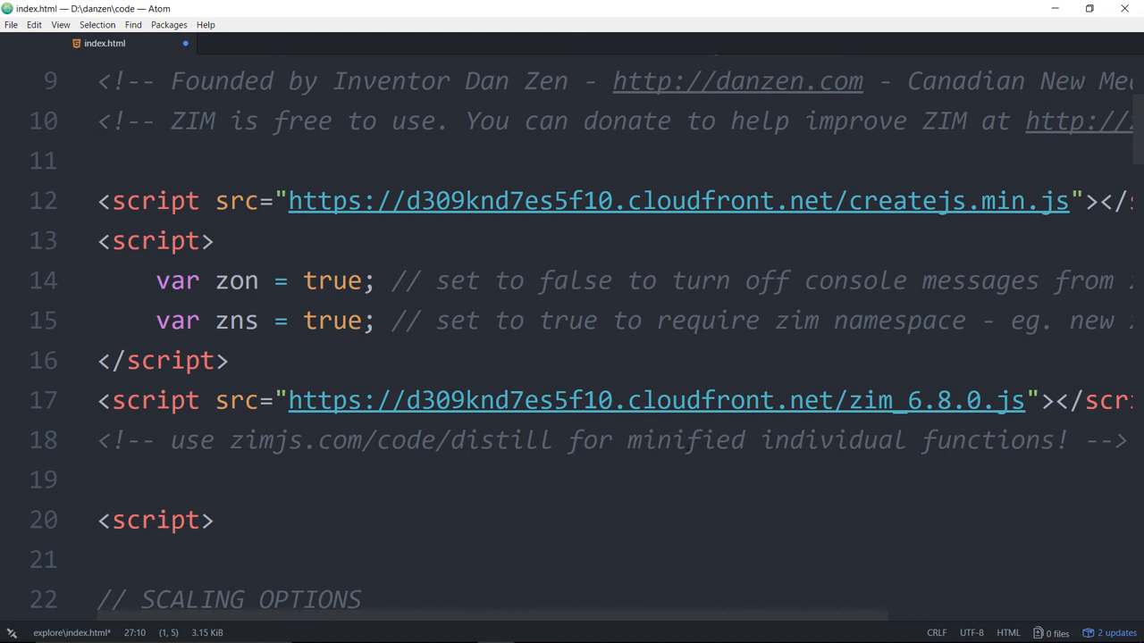
double_click(334, 321)
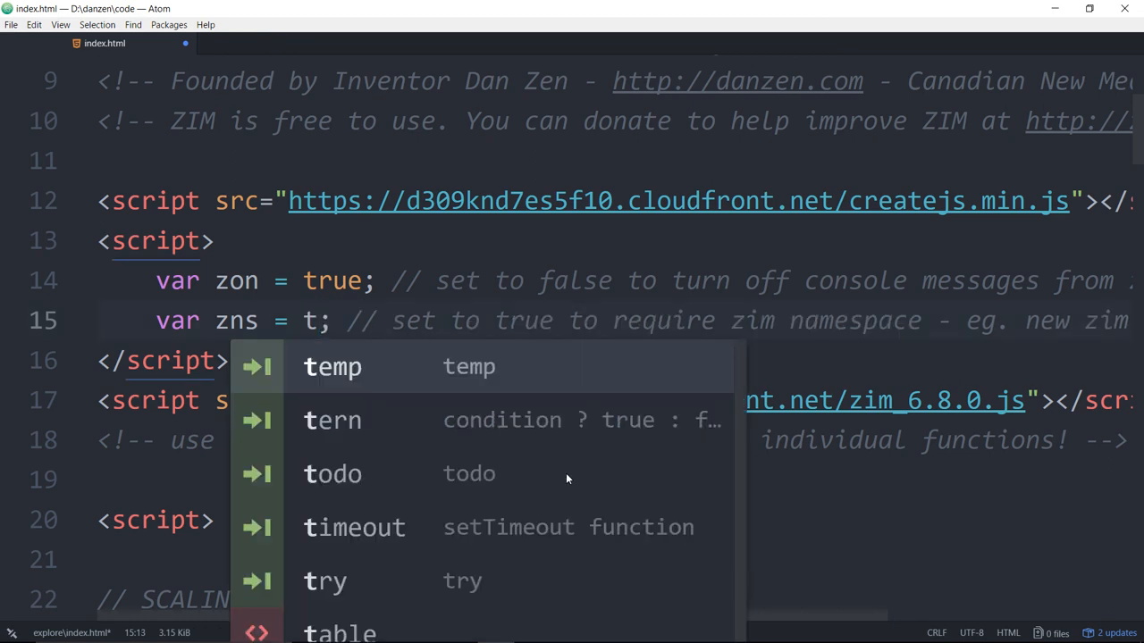
type("false")
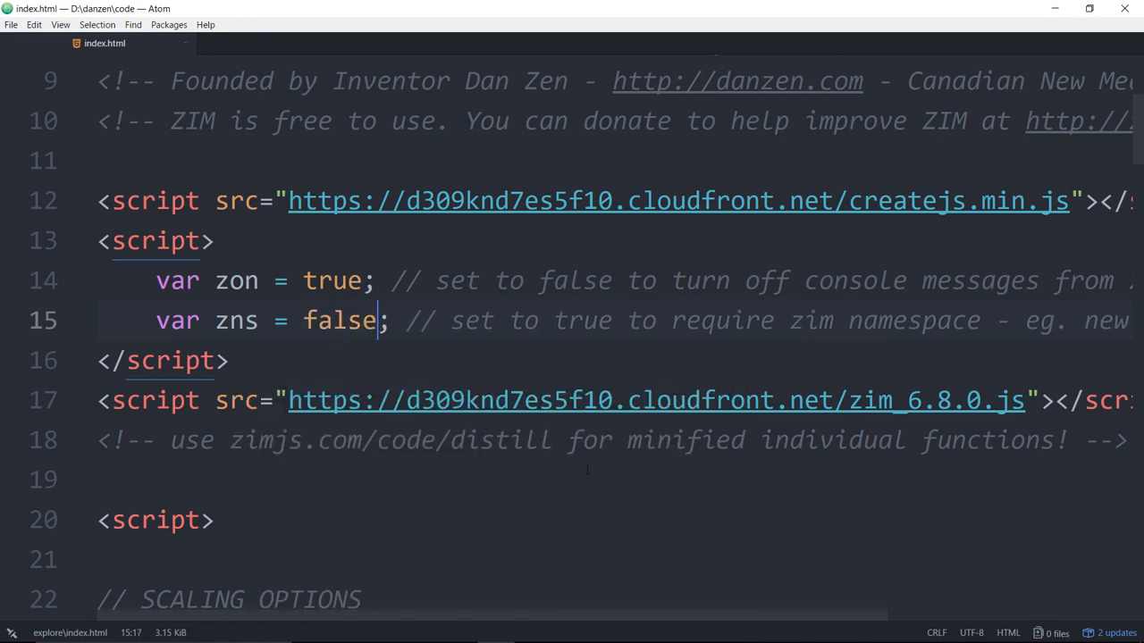
scroll(565, 472, "down", 5)
scroll(616, 376, "down", 3)
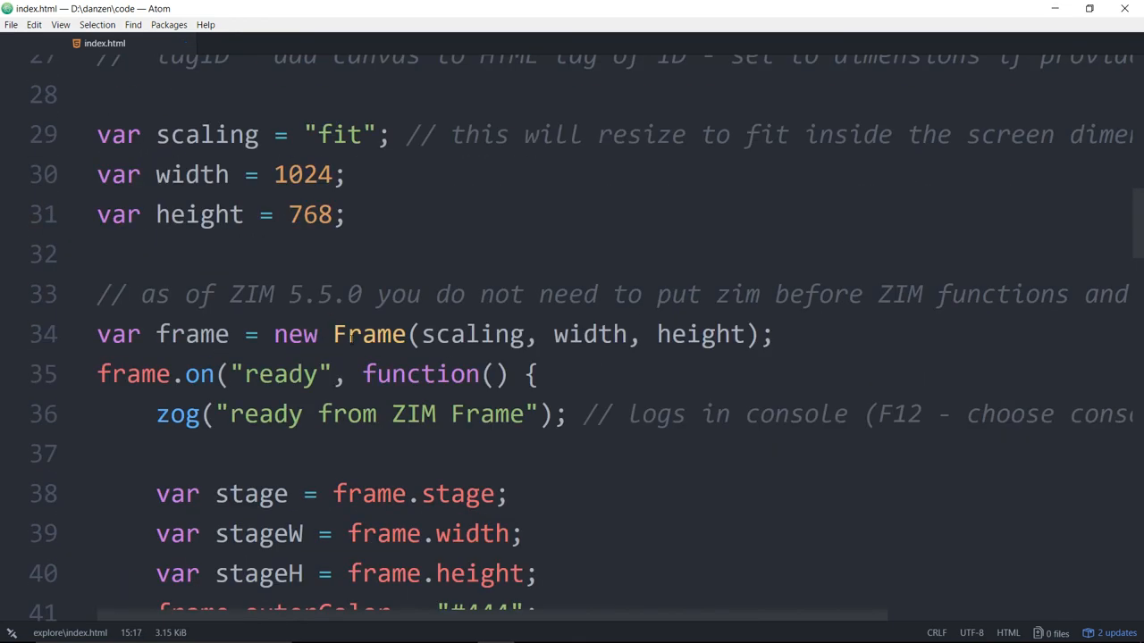
scroll(572, 339, "down", 5)
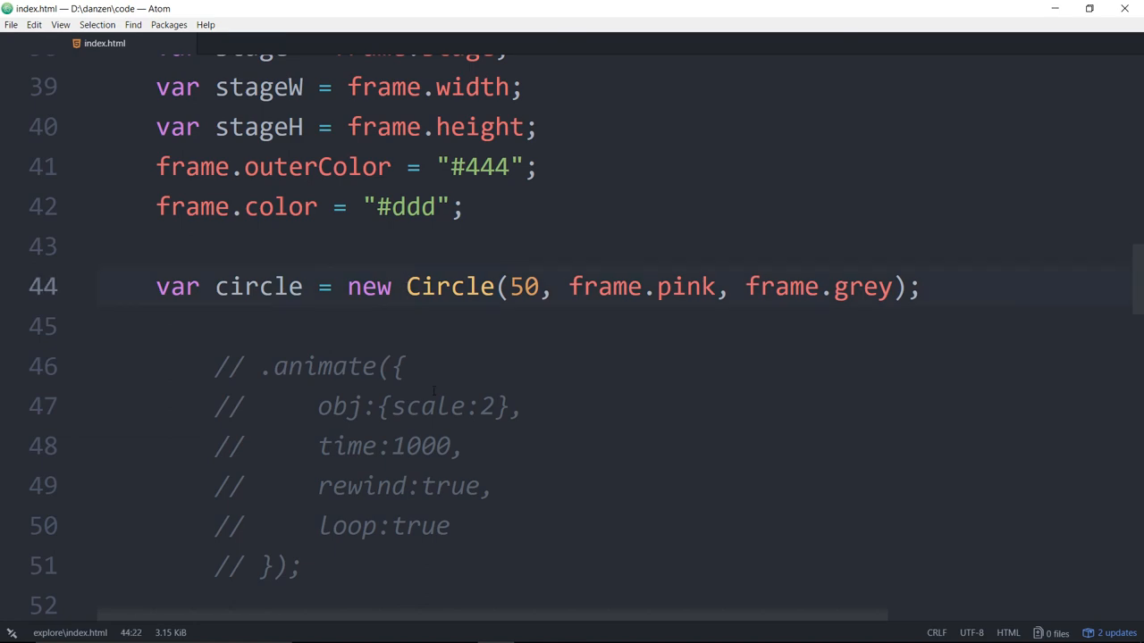
scroll(407, 286, "down", 3)
Delete the zim. prefix before Tile on line 53, check the zim.rand line, and save index.html
double_click(407, 347)
key("Delete")
scroll(406, 348, "down", 4)
scroll(519, 436, "down", 7)
scroll(519, 436, "down", 5)
left_click(539, 441)
key("Left")
key("Left")
key("Left")
left_click(526, 441)
key("ctrl+s")
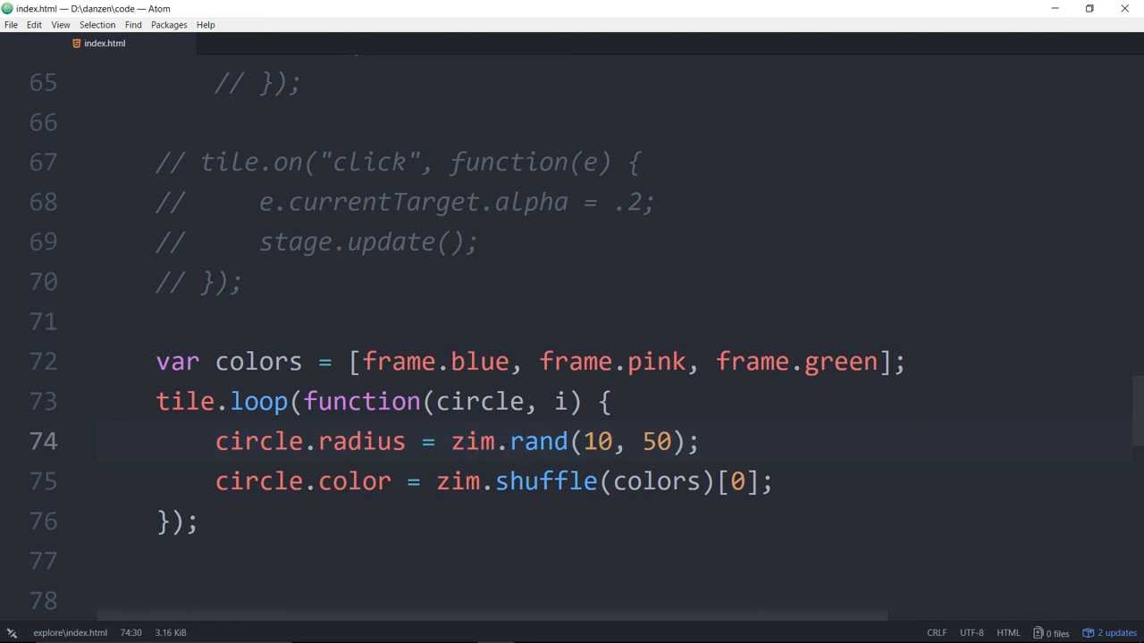
Reload the test page in Firefox and drag two circles, one overlapping its neighbour
left_click(532, 636)
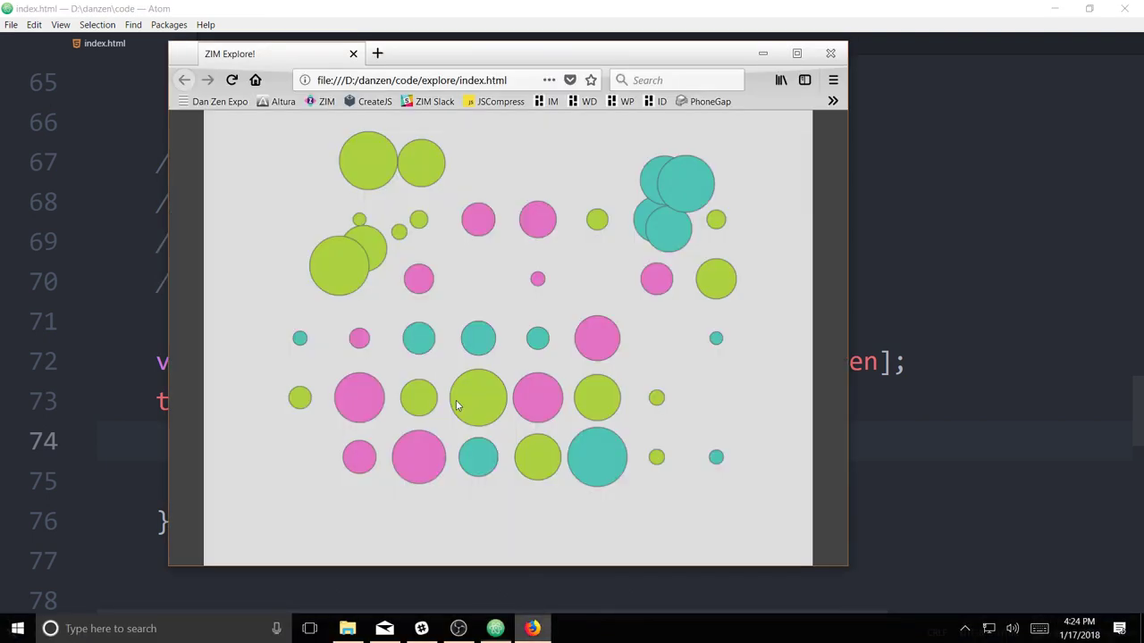
left_click(232, 80)
left_click_drag(418, 279, 485, 337)
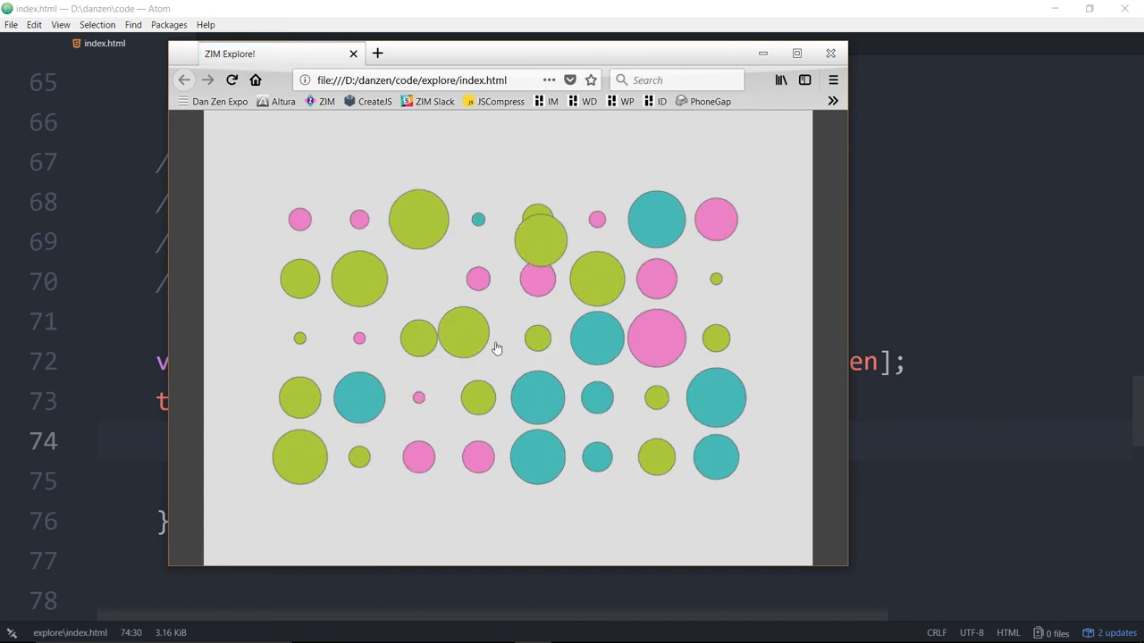
left_click_drag(540, 236, 395, 272)
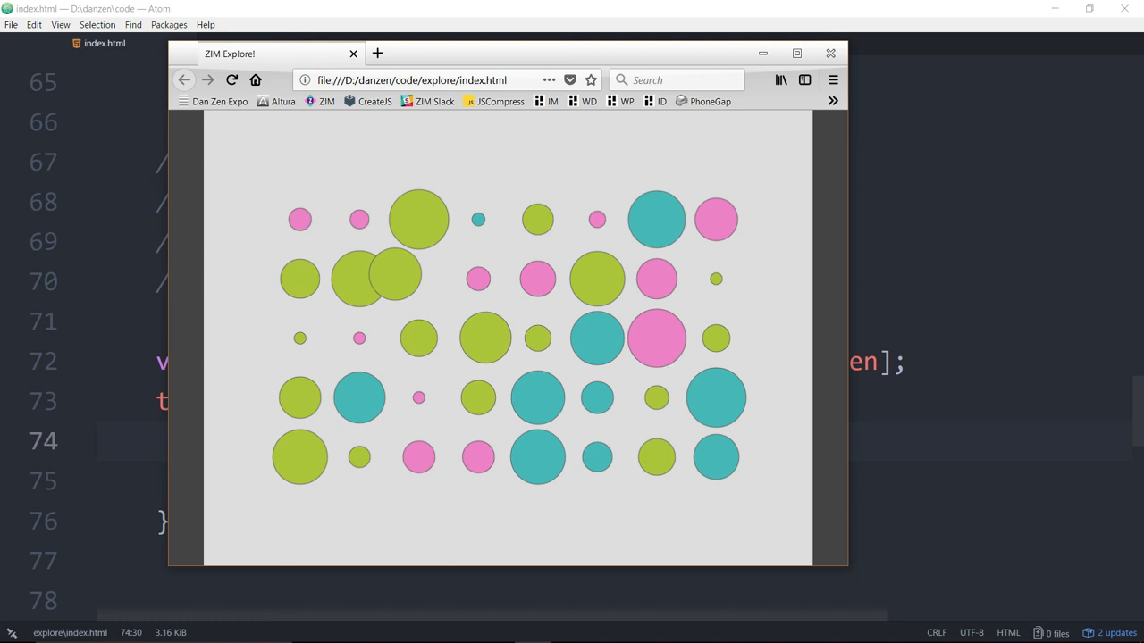
key("alt+Tab")
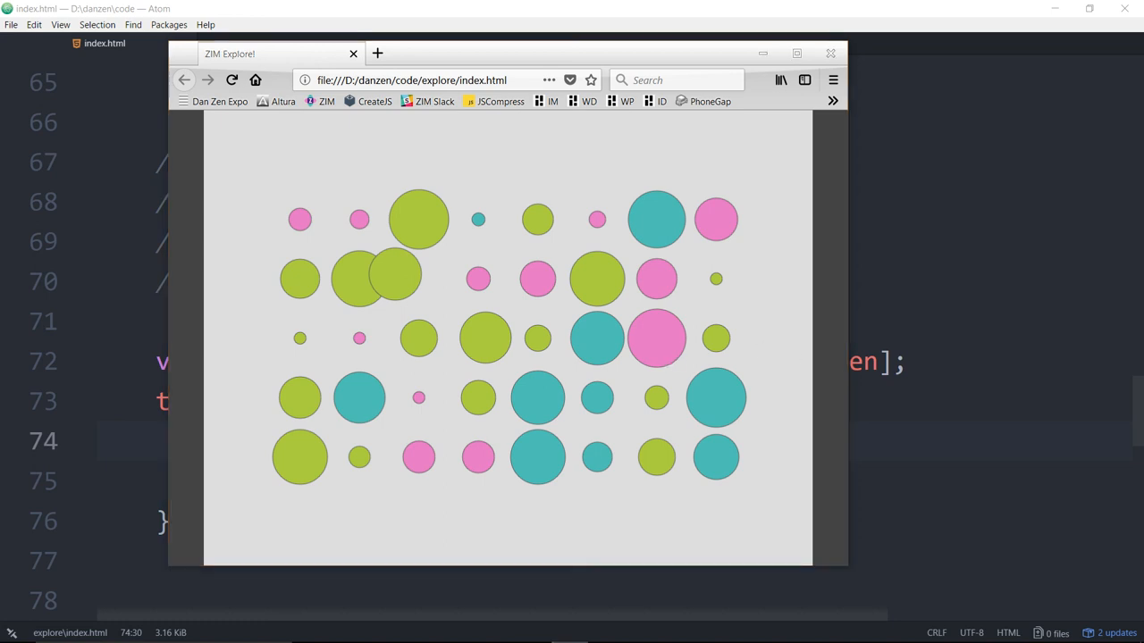